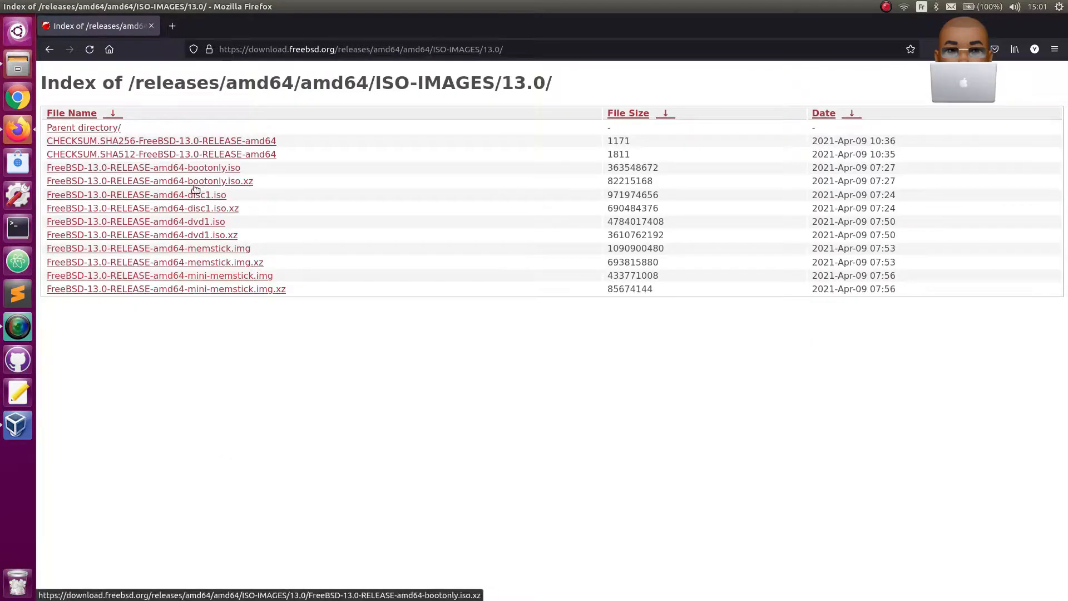
# - Bring up the download prompt for FreeBSD-13.0-RELEASE-amd64-disc1.iso, dismiss it without saving, and close the browser
pyautogui.click(188, 197)
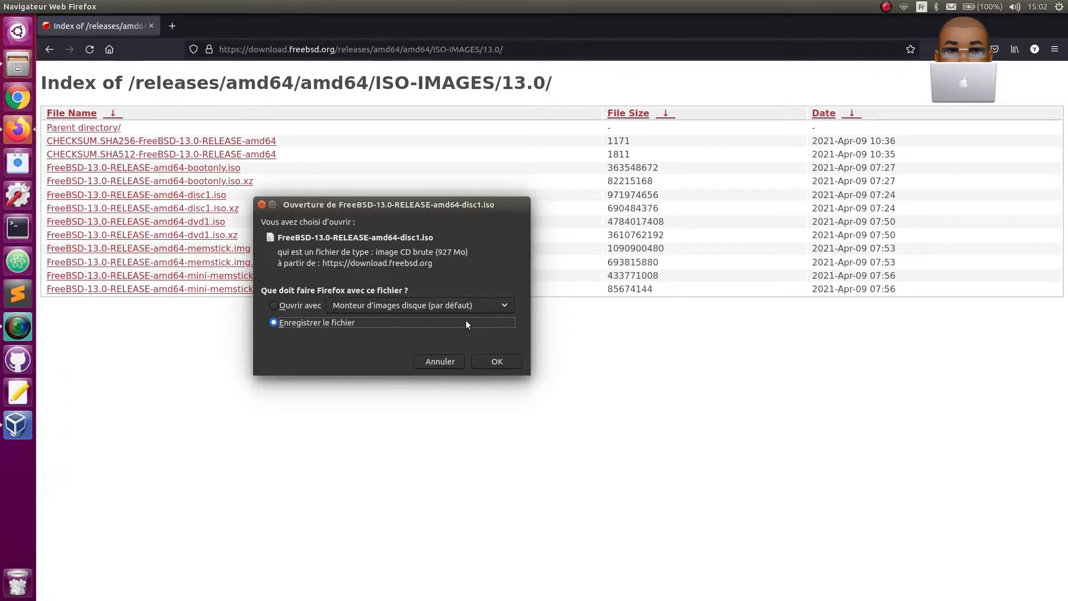
pyautogui.click(442, 367)
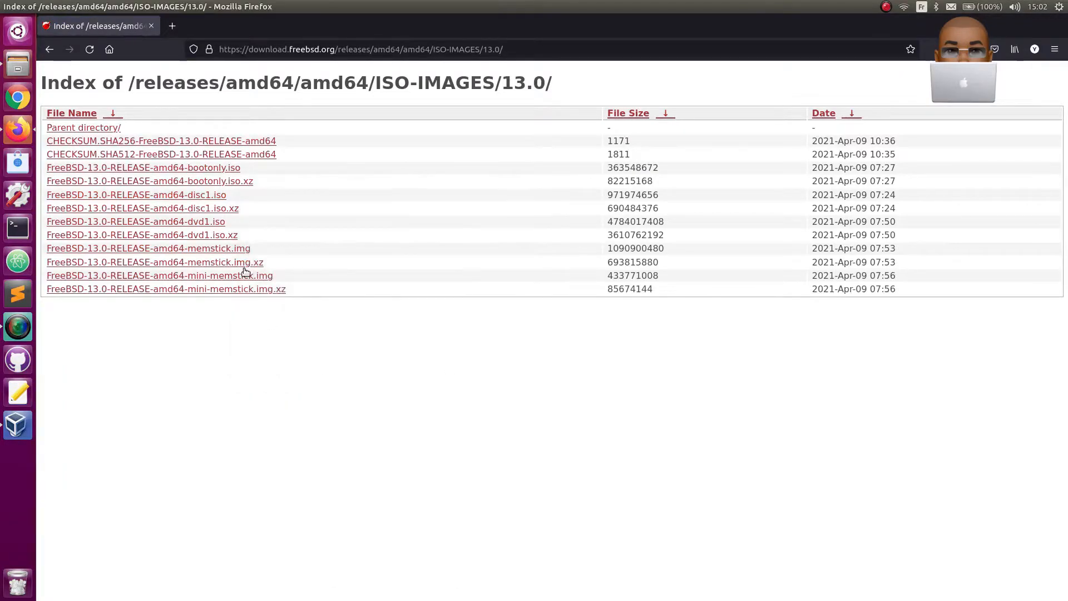
pyautogui.click(149, 24)
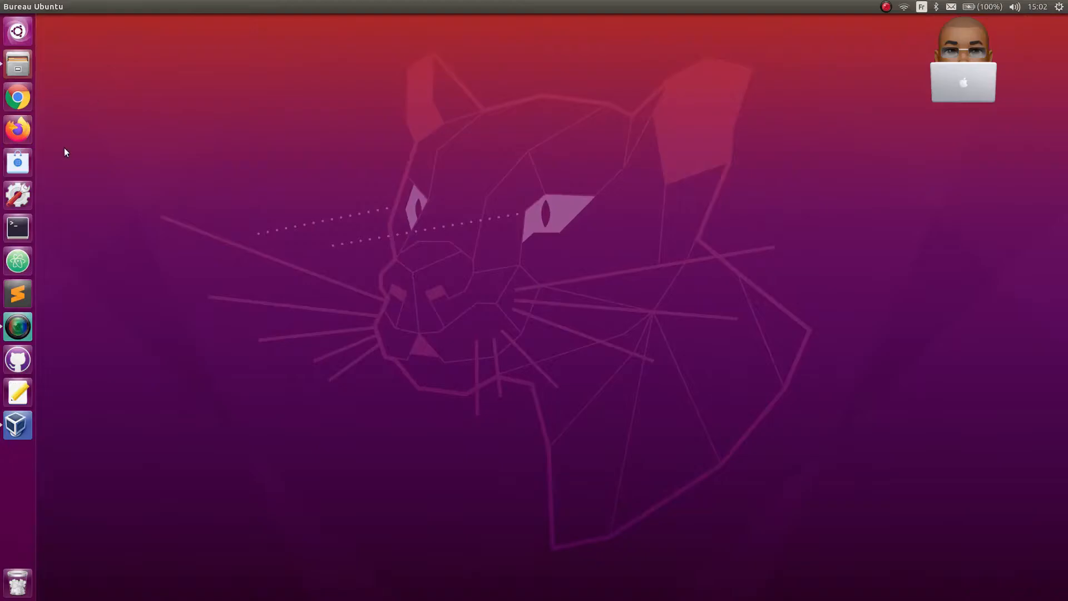
# - Check the Téléchargements folder for the FreeBSD-13.0-RELEASE-amd64-dvd1.iso image, and close the file manager
pyautogui.click(25, 68)
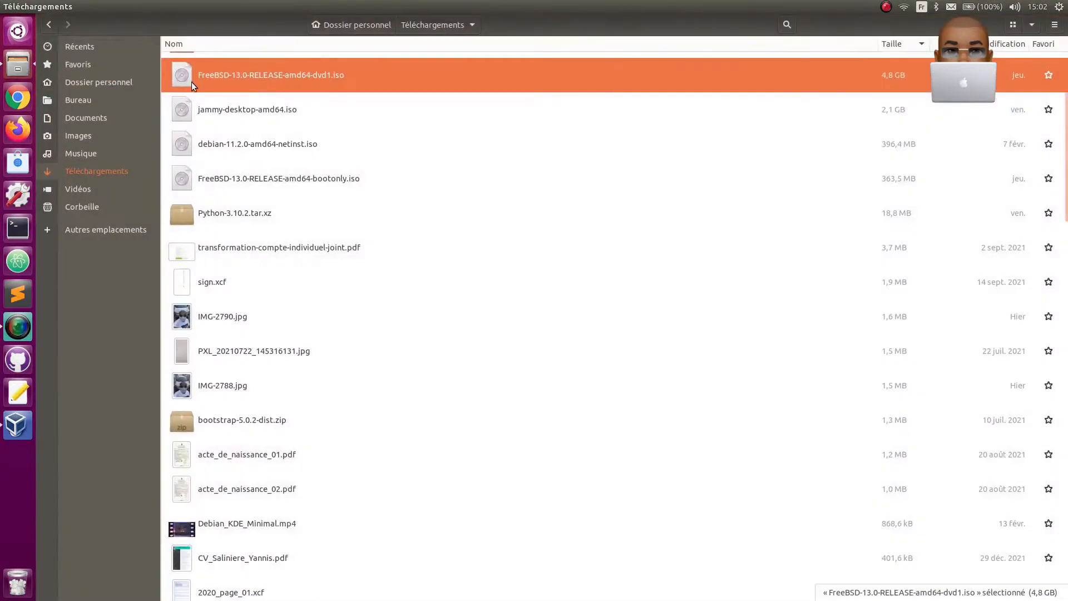
pyautogui.moveTo(16, 6)
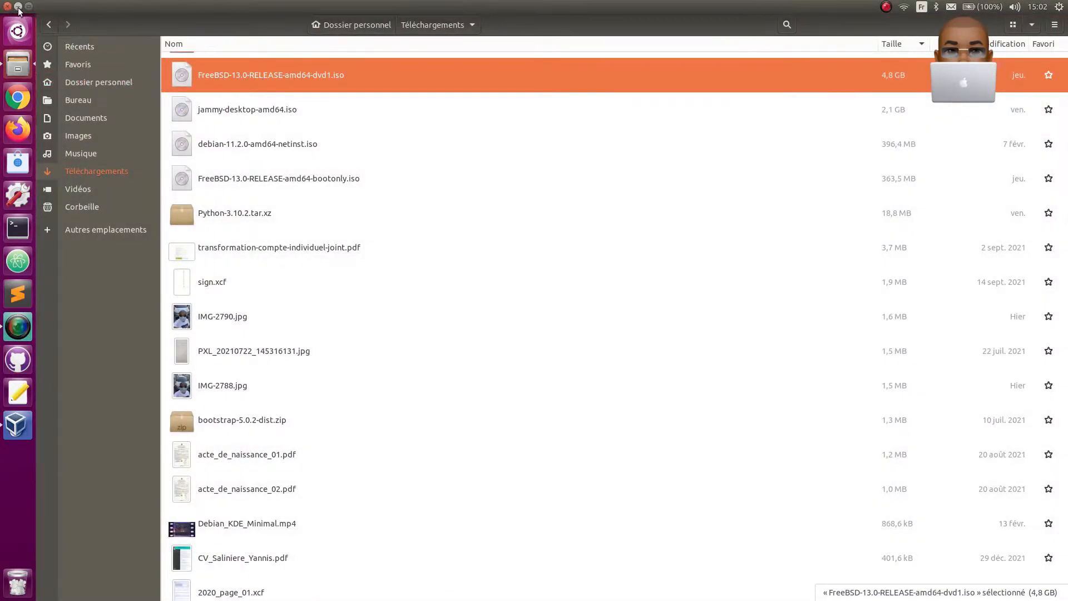
pyautogui.click(7, 6)
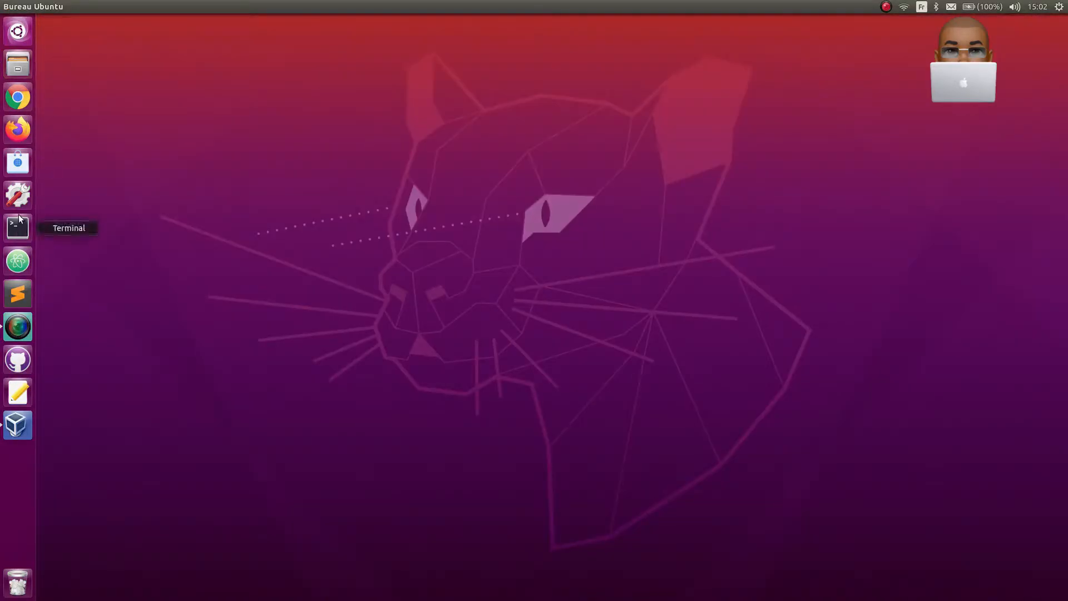
# - Switch to VirtualBox and start a new virtual machine named FreeBSD13 with type BSD and version FreeBSD (64-bit)
pyautogui.click(20, 432)
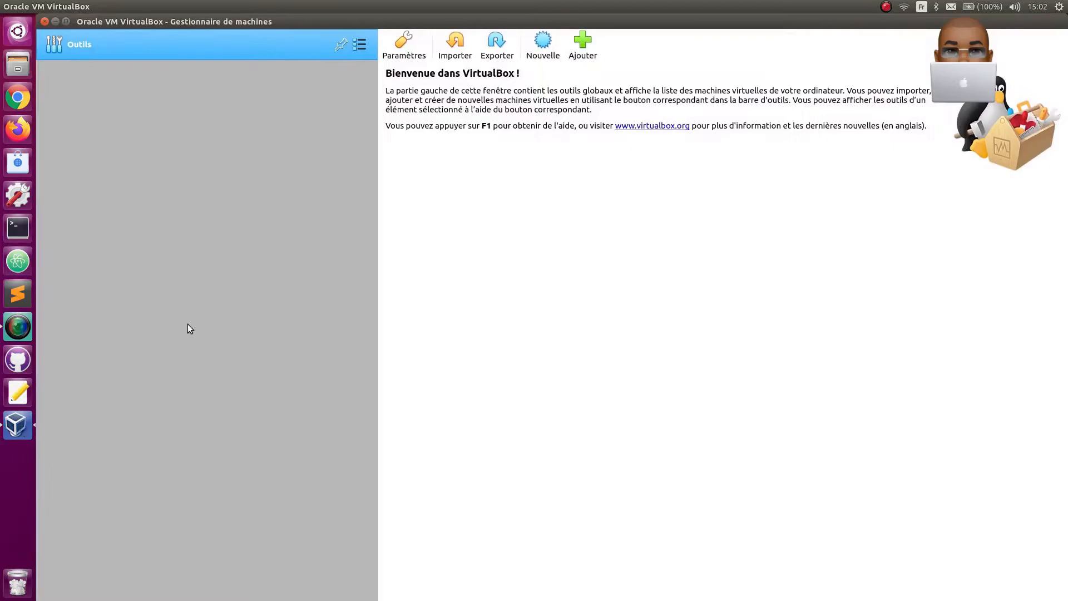
pyautogui.click(543, 44)
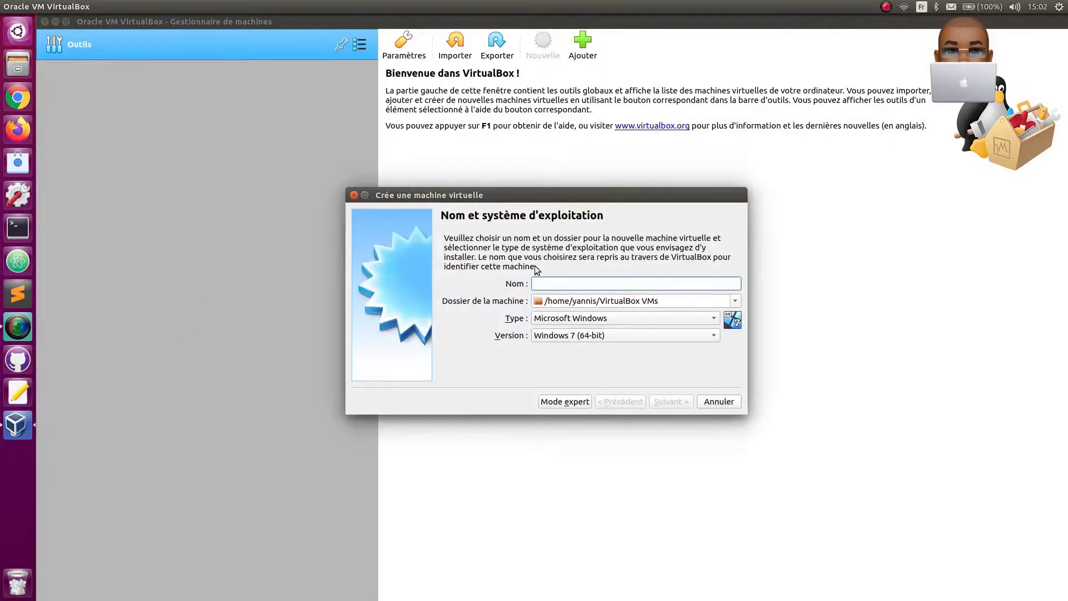
pyautogui.write('FreeBSD13')
pyautogui.click(682, 401)
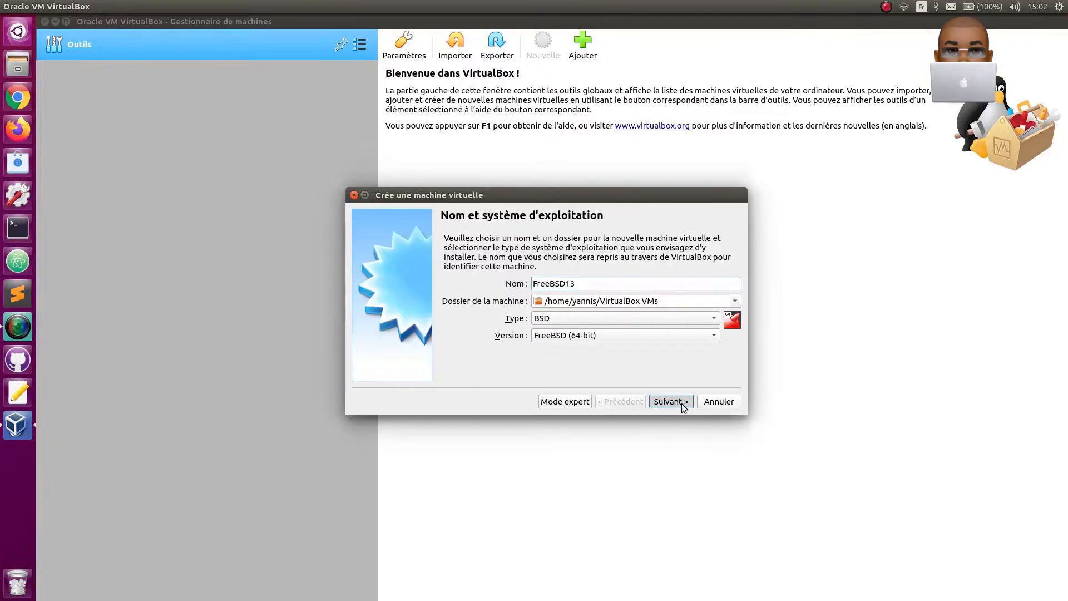
# - Set the new virtual machine's memory size to 3072 MB
pyautogui.doubleClick(702, 281)
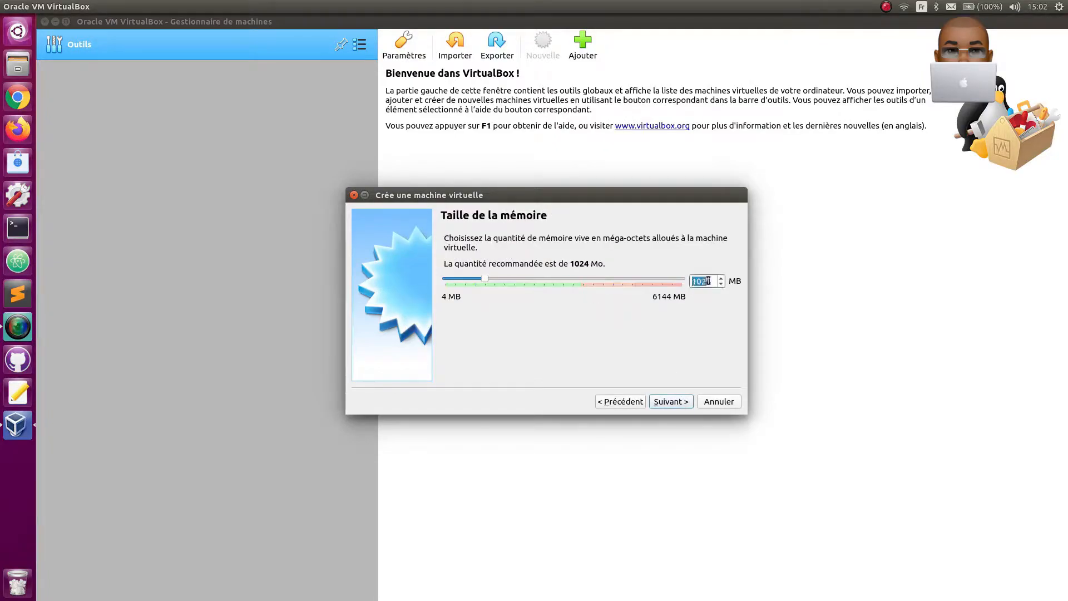
pyautogui.write('3072')
pyautogui.click(668, 402)
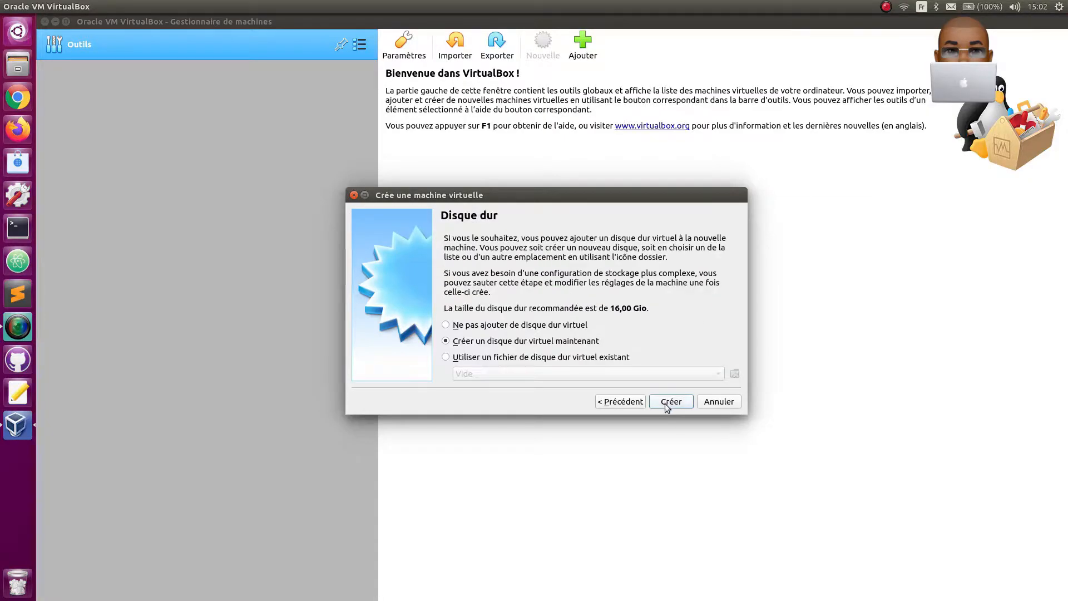
# - Create a dynamically allocated virtual hard disk of 20 Gio for the new machine
pyautogui.click(667, 403)
pyautogui.click(689, 406)
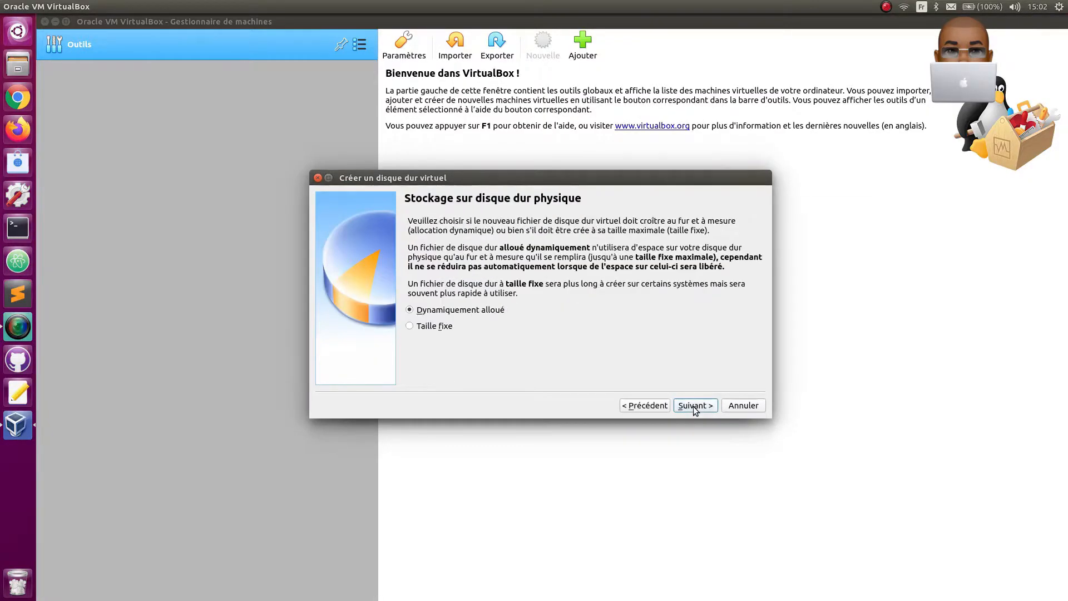
pyautogui.click(693, 406)
pyautogui.doubleClick(723, 292)
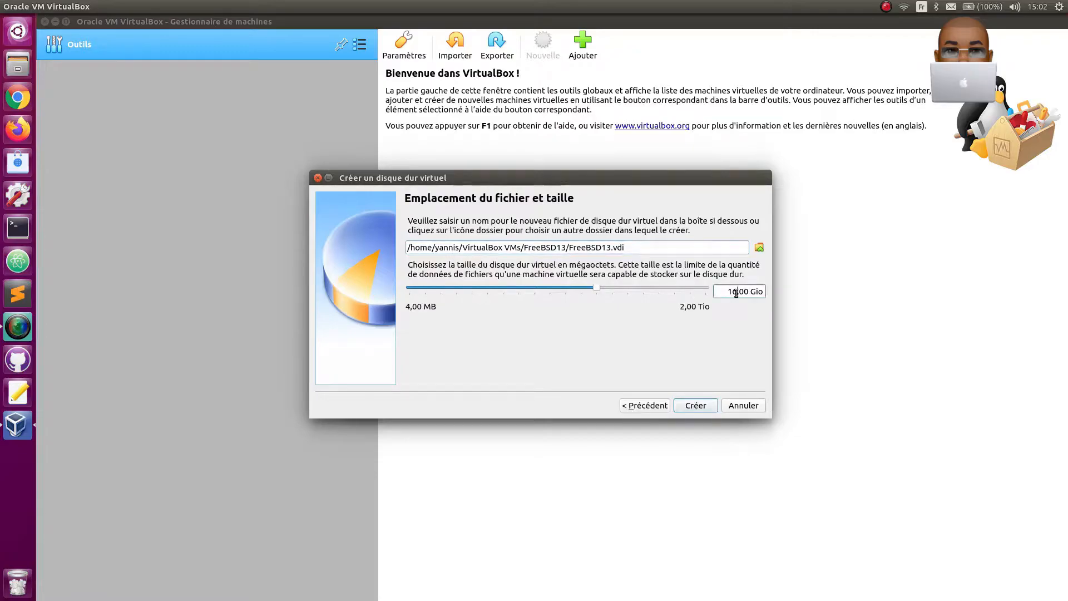
pyautogui.write('20')
pyautogui.click(696, 409)
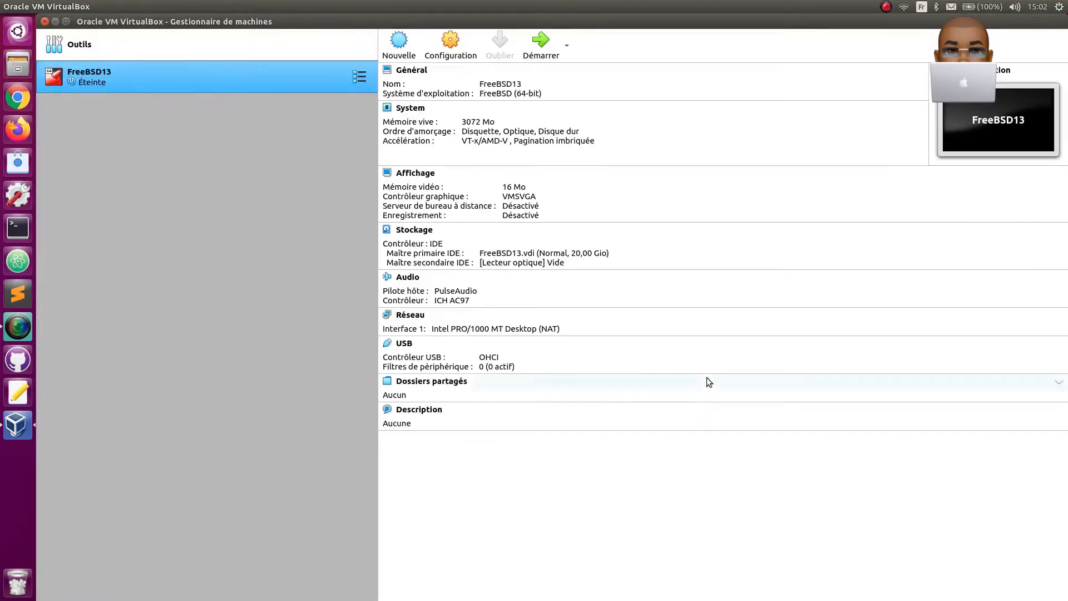
# - Set both the shared clipboard and drag-and-drop to Bidirectionnel in the FreeBSD13 machine's advanced general settings
pyautogui.click(461, 51)
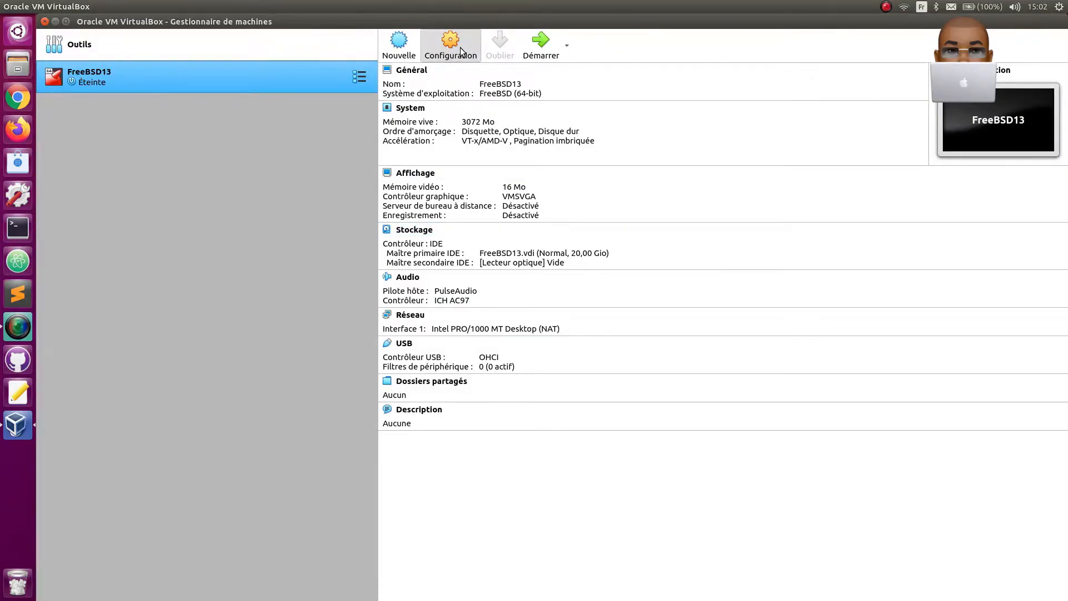
pyautogui.click(487, 206)
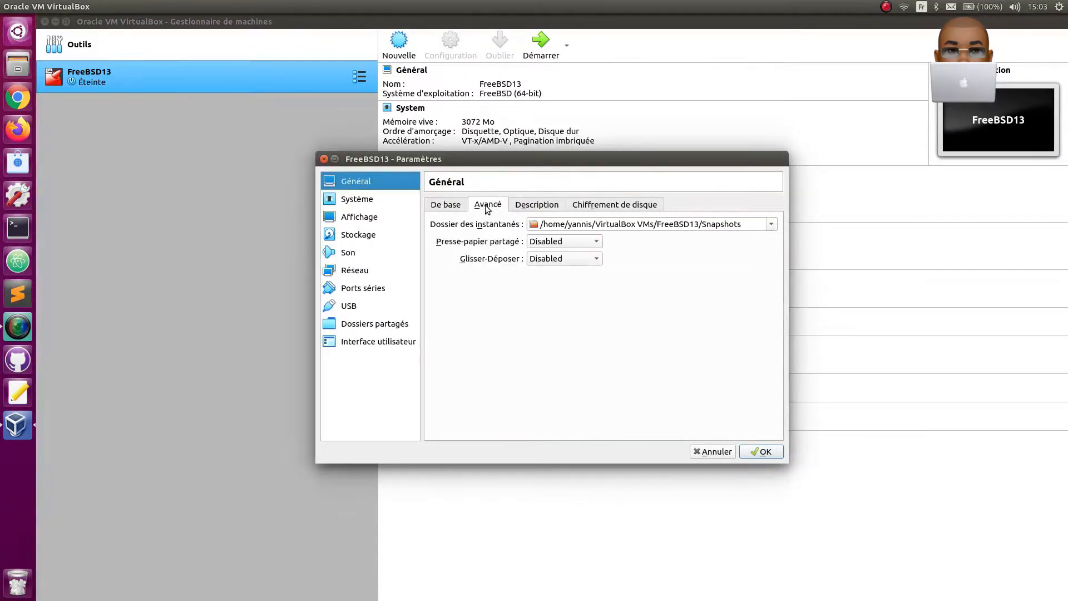
pyautogui.click(545, 242)
pyautogui.click(548, 283)
pyautogui.click(555, 259)
pyautogui.click(547, 300)
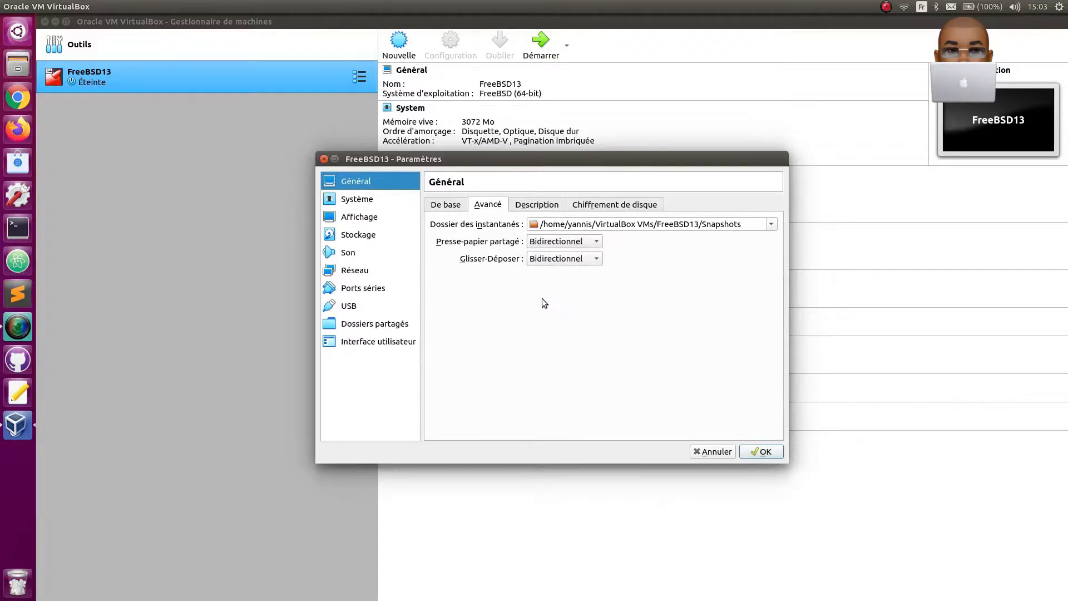
# - Put Disquette last and disabled in the boot order, and enable the internal clock in UTC
pyautogui.click(358, 202)
pyautogui.click(562, 254)
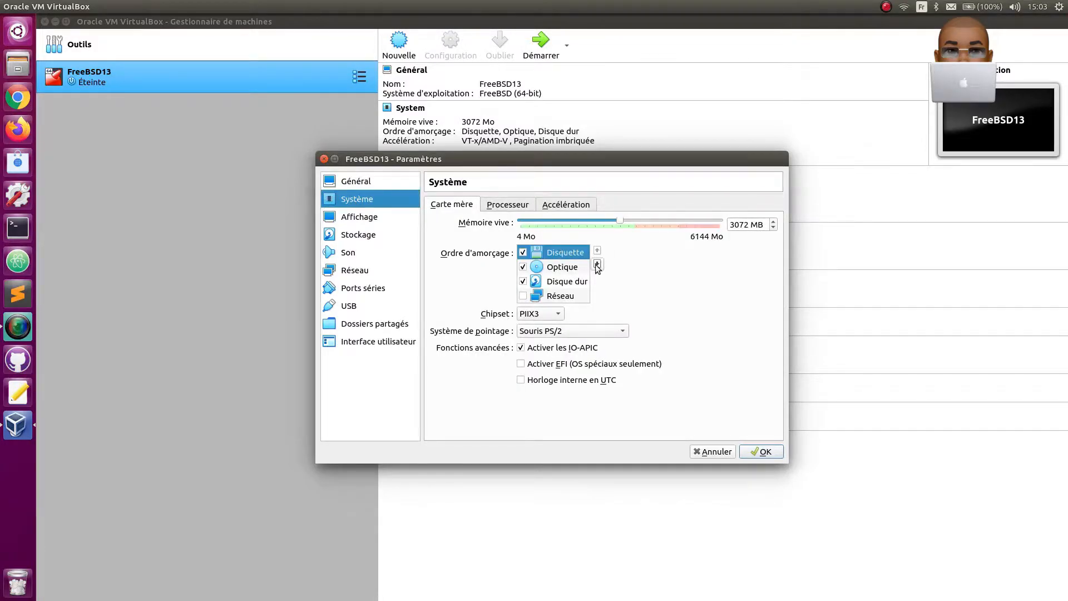
pyautogui.click(597, 263)
pyautogui.click(597, 263)
pyautogui.click(597, 263)
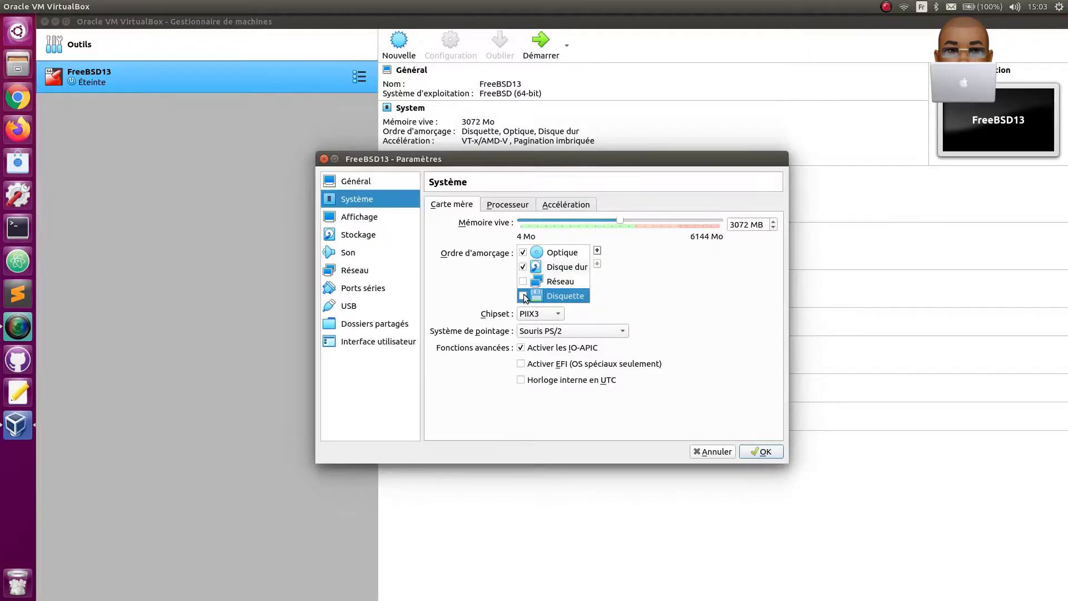
pyautogui.click(521, 379)
# - Increase the number of processors allocated to the FreeBSD13 machine
pyautogui.click(516, 205)
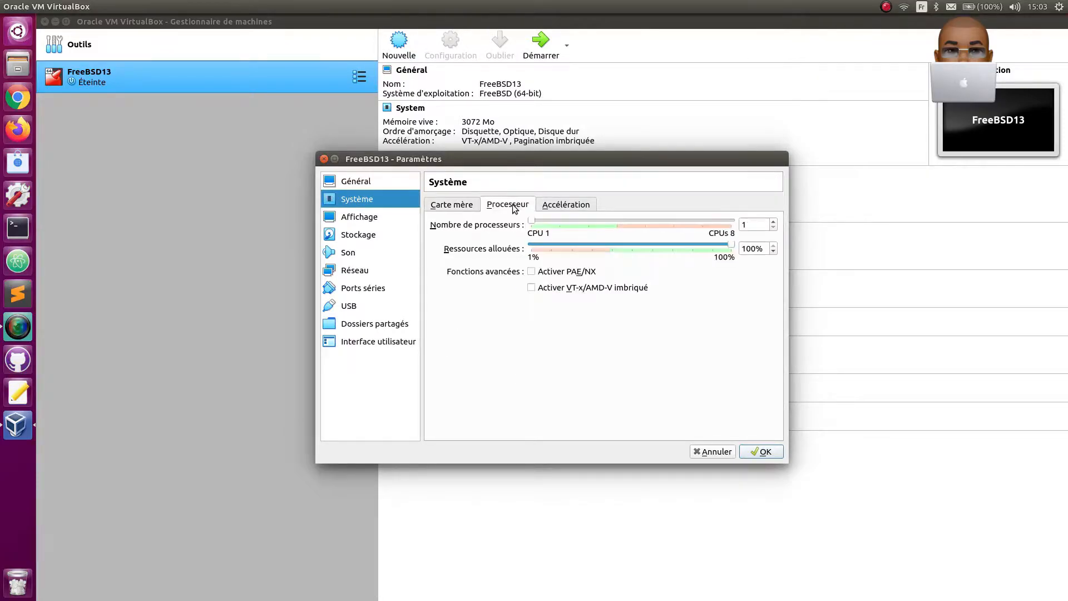
pyautogui.click(774, 222)
pyautogui.click(773, 222)
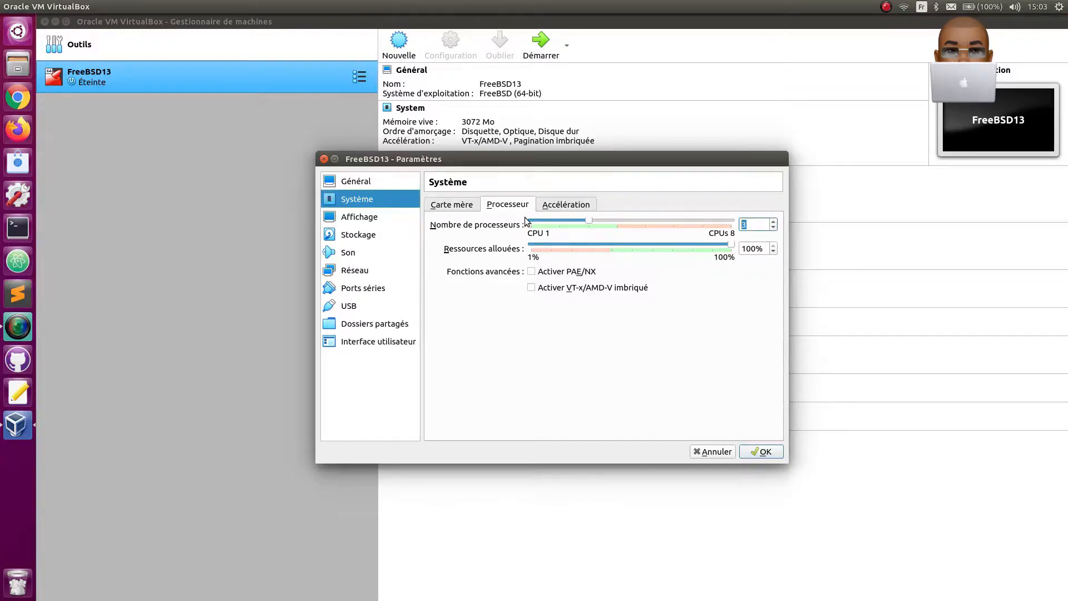
# - Set the machine's video memory to 128 MB and its graphics controller to VBoxSVGA
pyautogui.click(371, 219)
pyautogui.moveTo(549, 220); pyautogui.dragTo(657, 218)
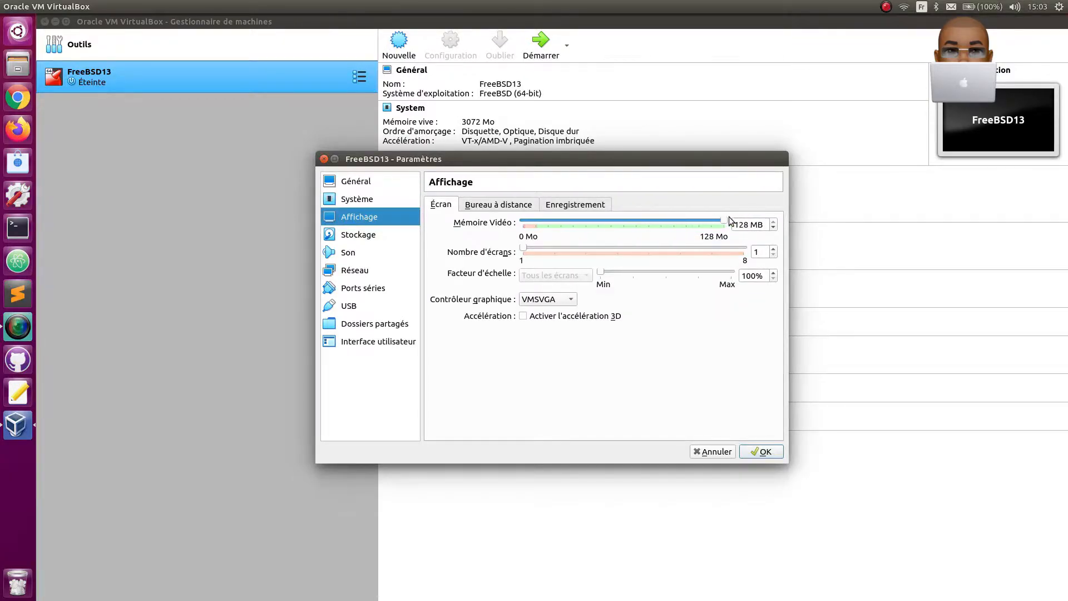
pyautogui.click(571, 300)
pyautogui.click(559, 313)
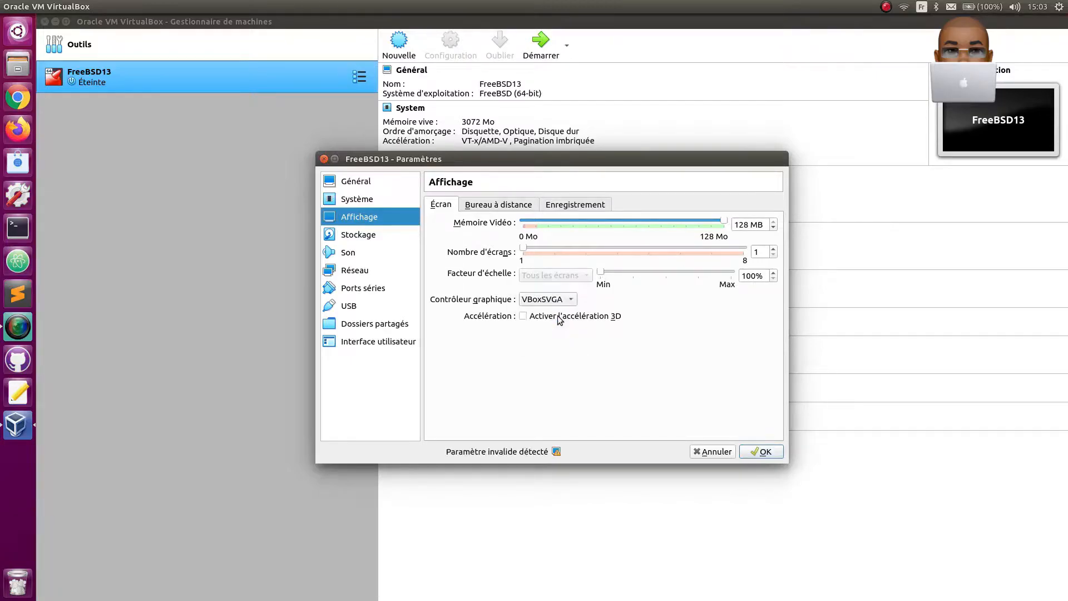
# - Load FreeBSD-13.0-RELEASE-amd64-dvd1.iso from the Téléchargements folder into the empty optical drive of the IDE controller
pyautogui.click(361, 238)
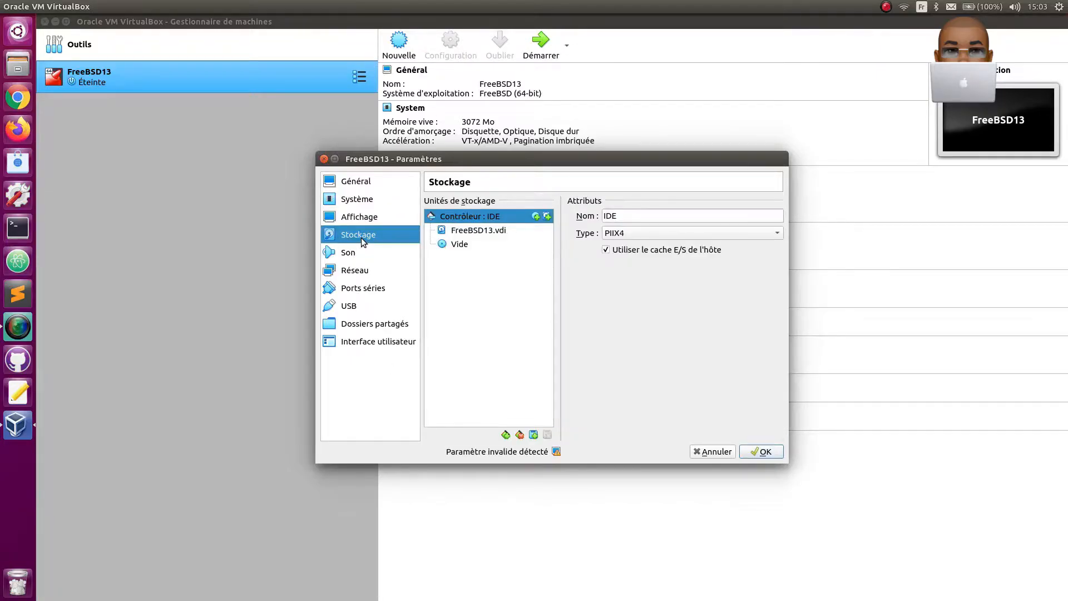
pyautogui.click(462, 245)
pyautogui.click(777, 216)
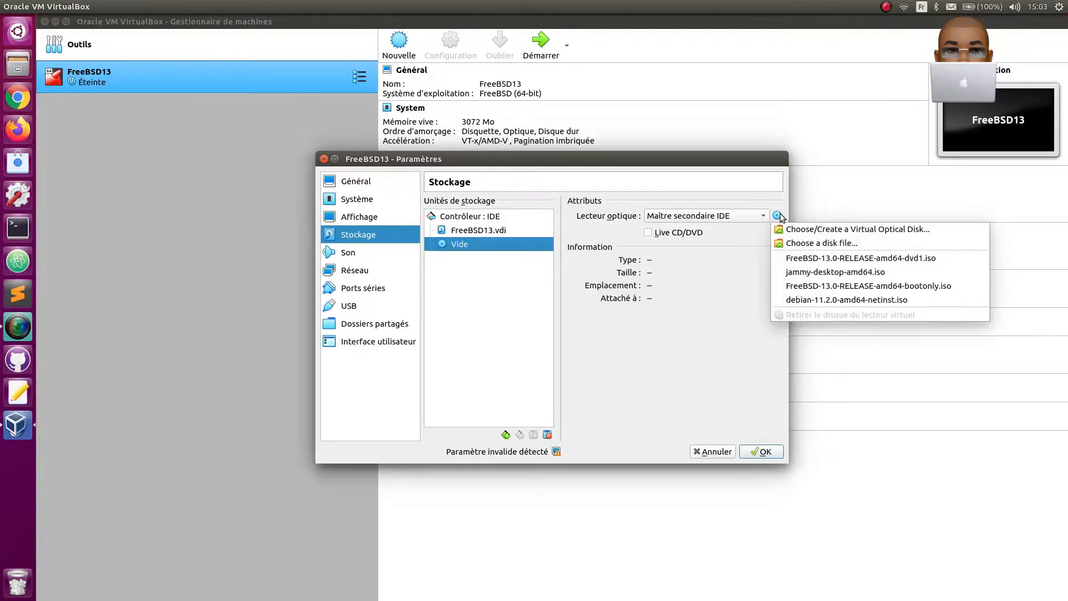
pyautogui.click(815, 243)
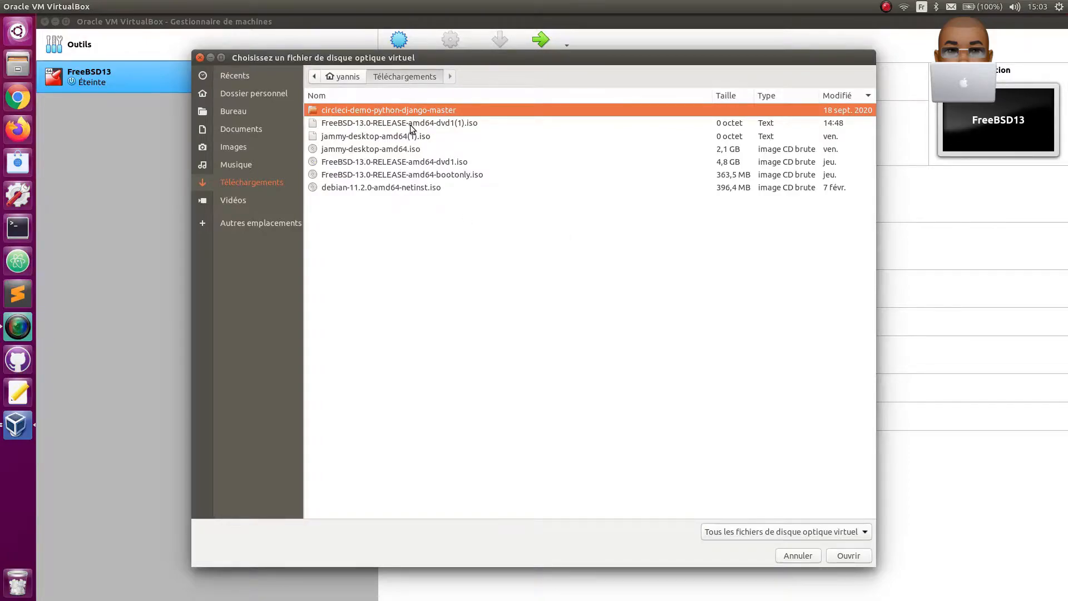
pyautogui.click(410, 162)
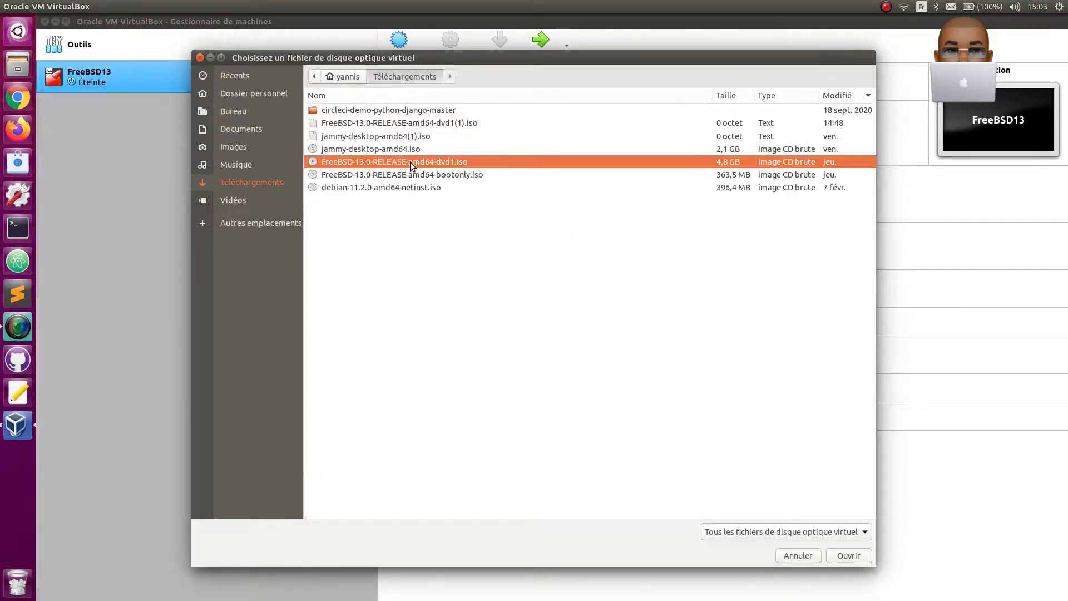
pyautogui.click(844, 563)
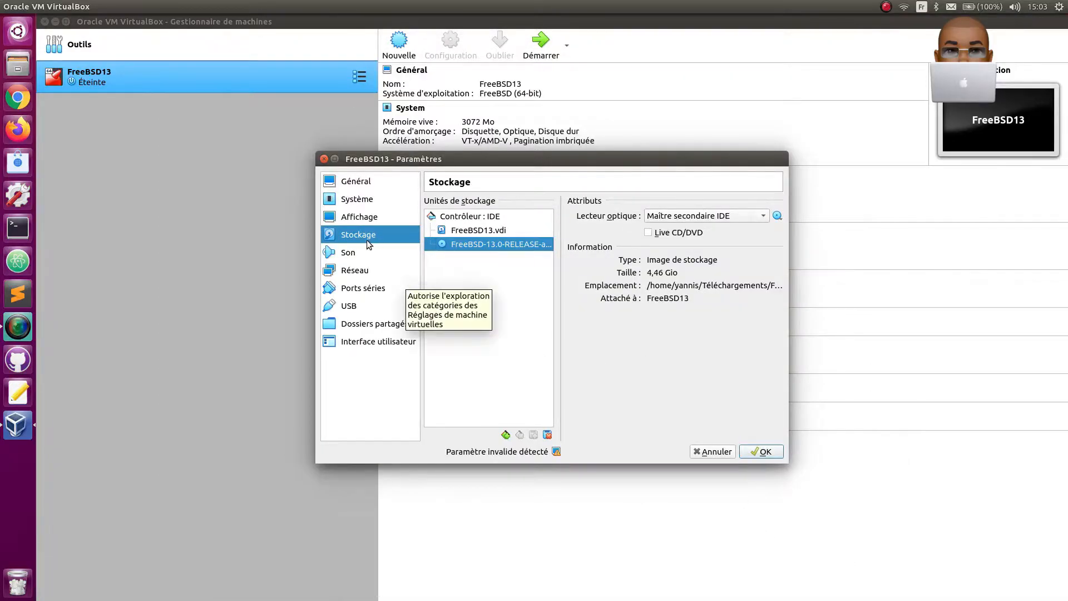
# - Set network Adapter 1 to Accès par pont with a newly generated MAC address, and save the machine settings
pyautogui.click(348, 253)
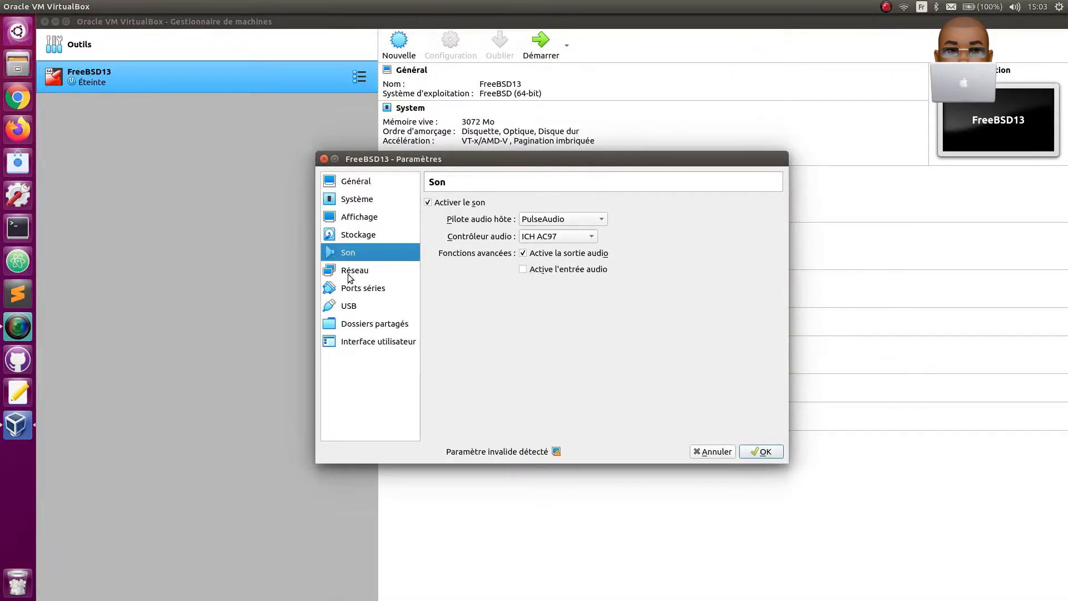
pyautogui.click(350, 273)
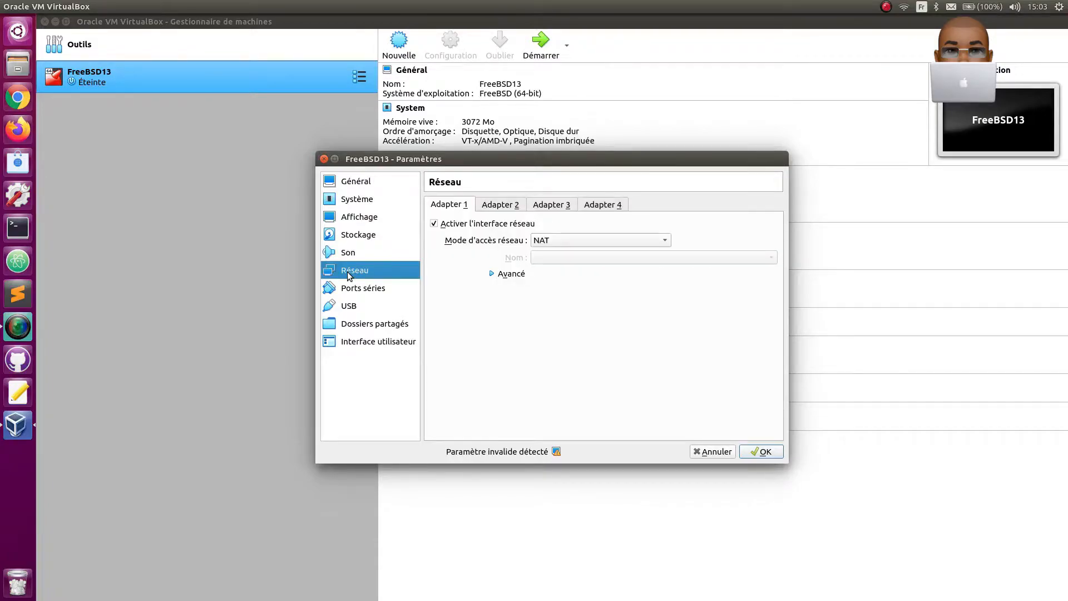
pyautogui.click(558, 240)
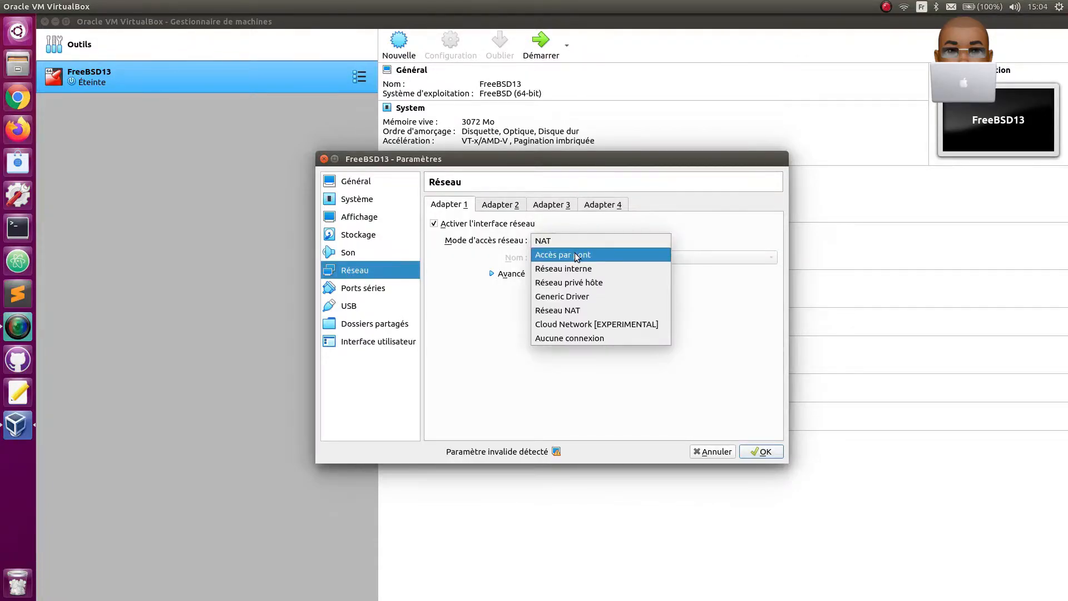
pyautogui.click(576, 256)
pyautogui.click(506, 274)
pyautogui.click(770, 325)
pyautogui.click(758, 451)
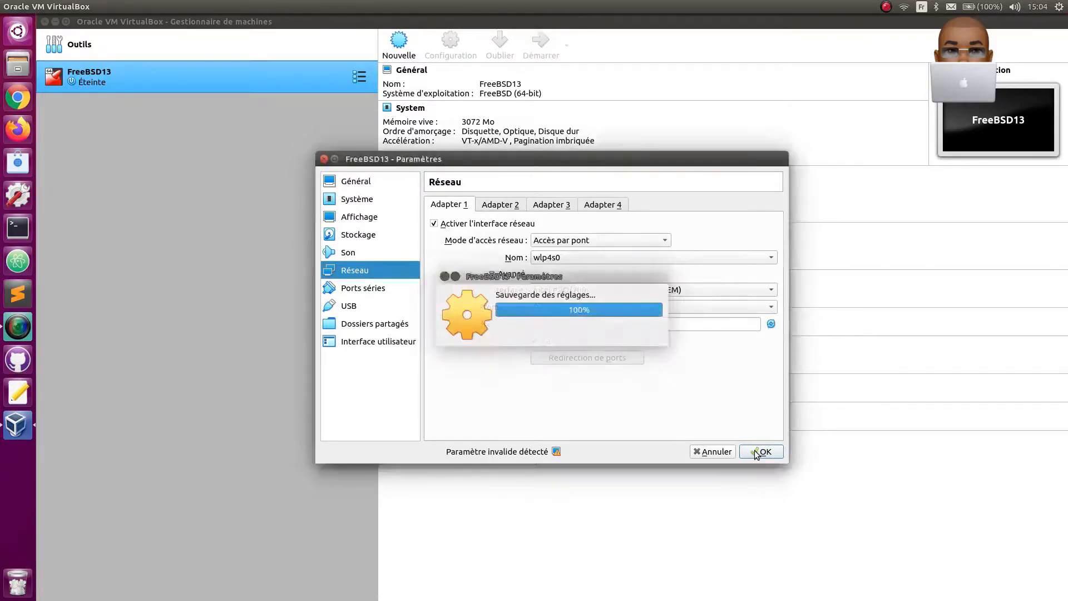
# - Start the FreeBSD13 machine, boot from the installation disc, and begin the FreeBSD installation with Install
pyautogui.click(541, 42)
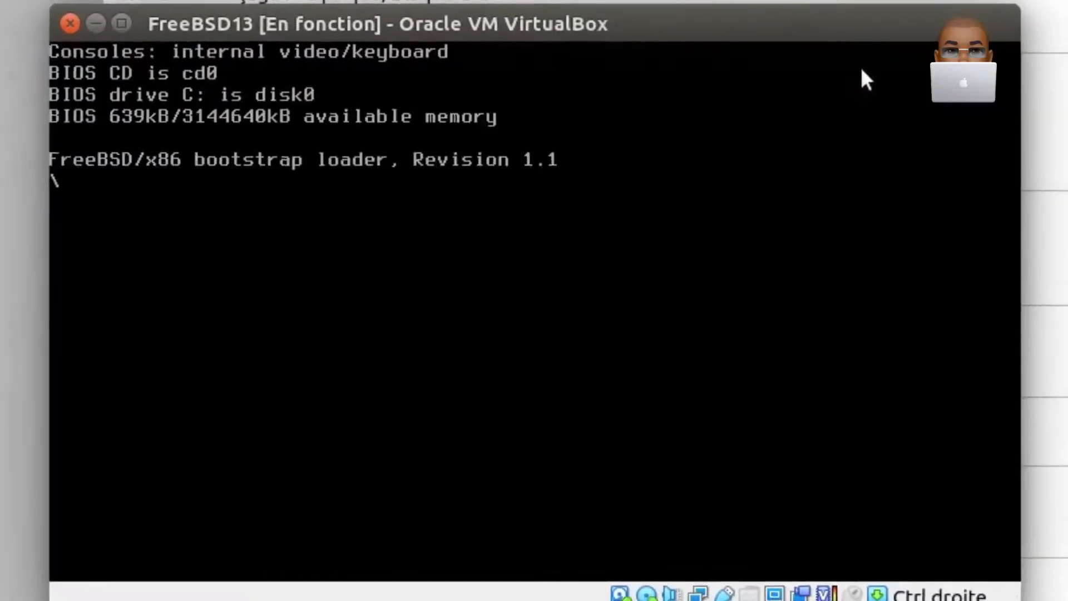
pyautogui.press('Return')
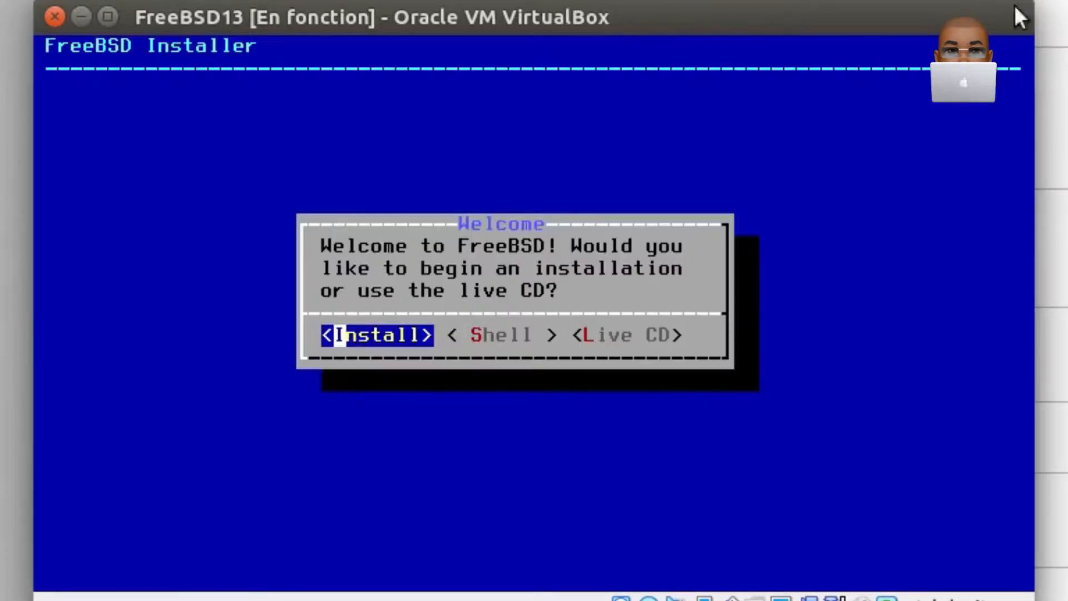
pyautogui.press('Return')
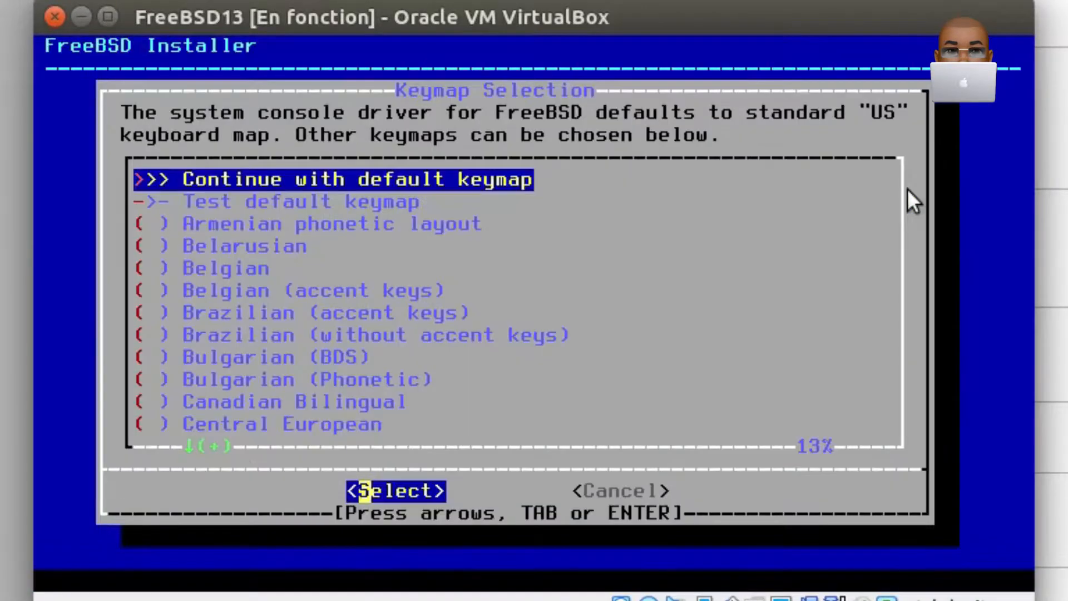
# - Choose the French keymap for the system console and continue the installation with it
pyautogui.press('Down')
pyautogui.press('Down')
pyautogui.press('Down')
pyautogui.press('Down')
pyautogui.press('Down')
pyautogui.press('Down')
pyautogui.press('Down')
pyautogui.press('Down')
pyautogui.press('Down')
pyautogui.press('Down')
pyautogui.press('Down')
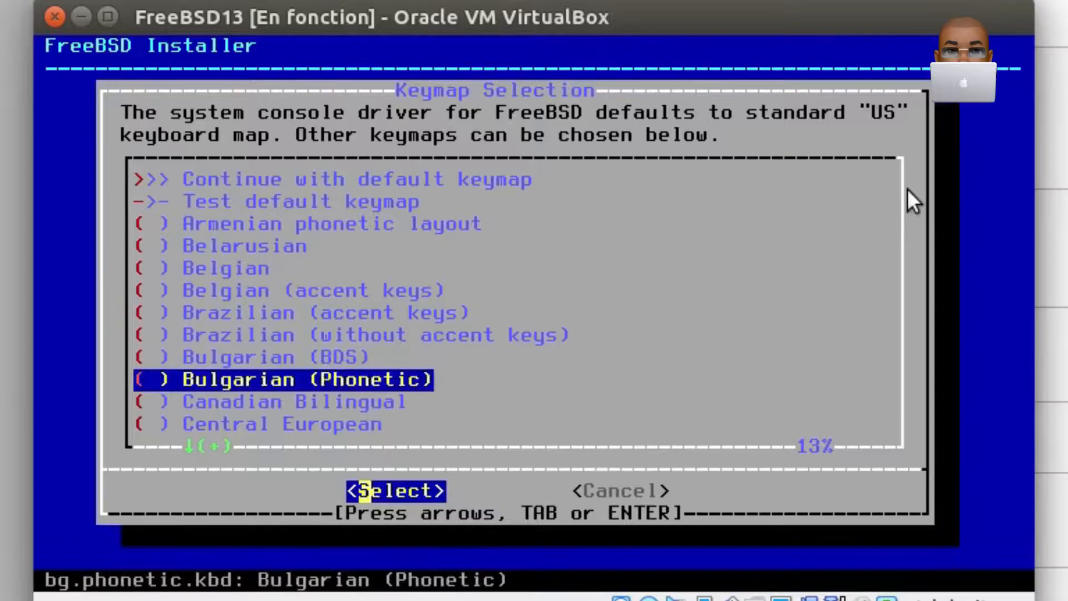
pyautogui.press('Down')
pyautogui.press('Down')
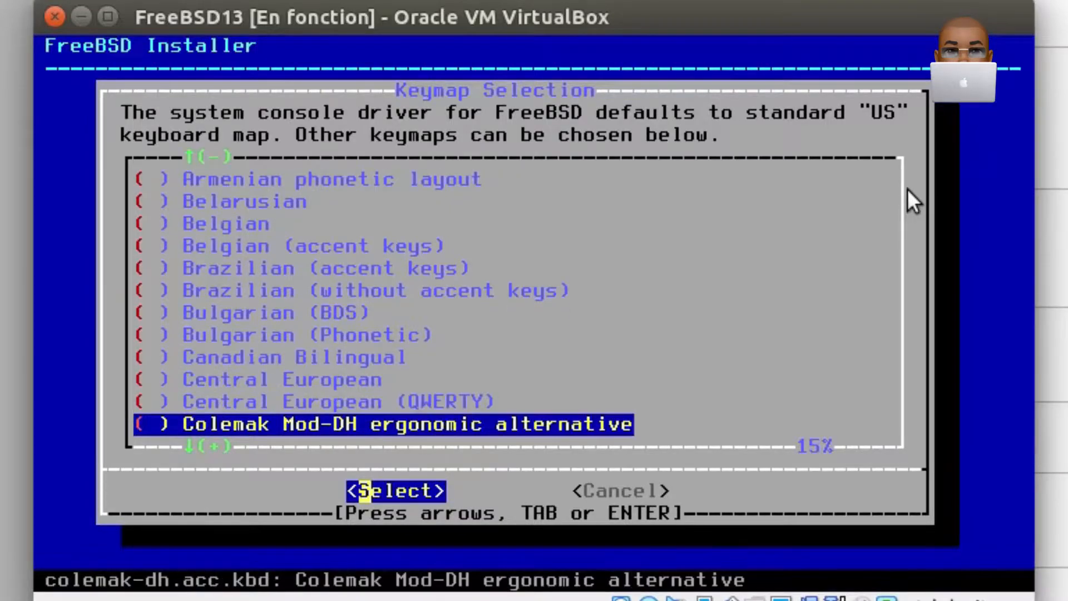
pyautogui.press('Down')
pyautogui.press('Down')
pyautogui.press('Down')
pyautogui.press('Down')
pyautogui.press('Down')
pyautogui.press('Down')
pyautogui.press('Down')
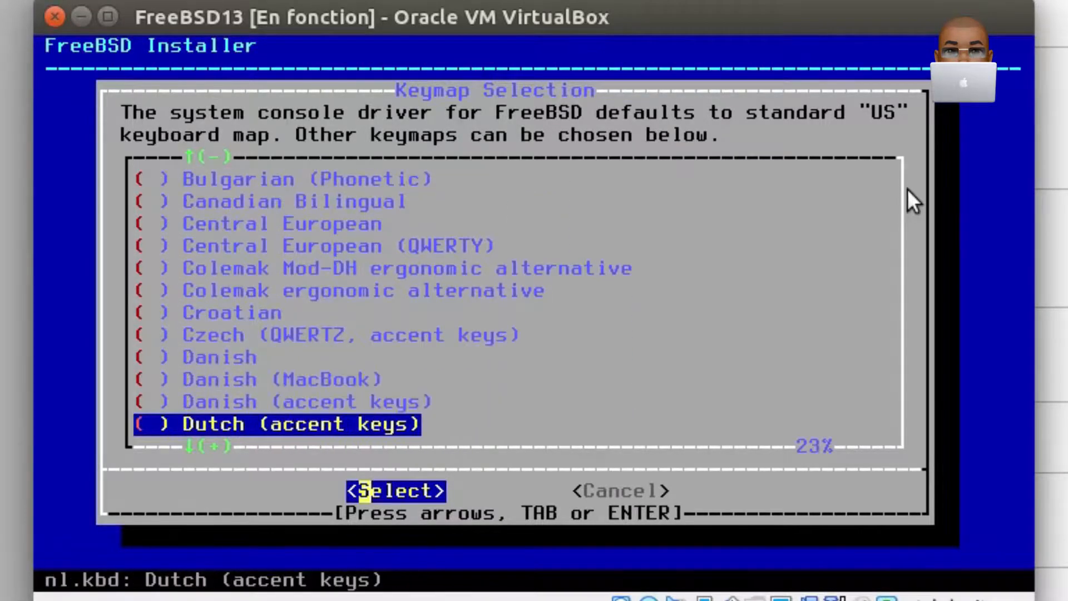
pyautogui.press('Down')
pyautogui.press('Down')
pyautogui.press('Down')
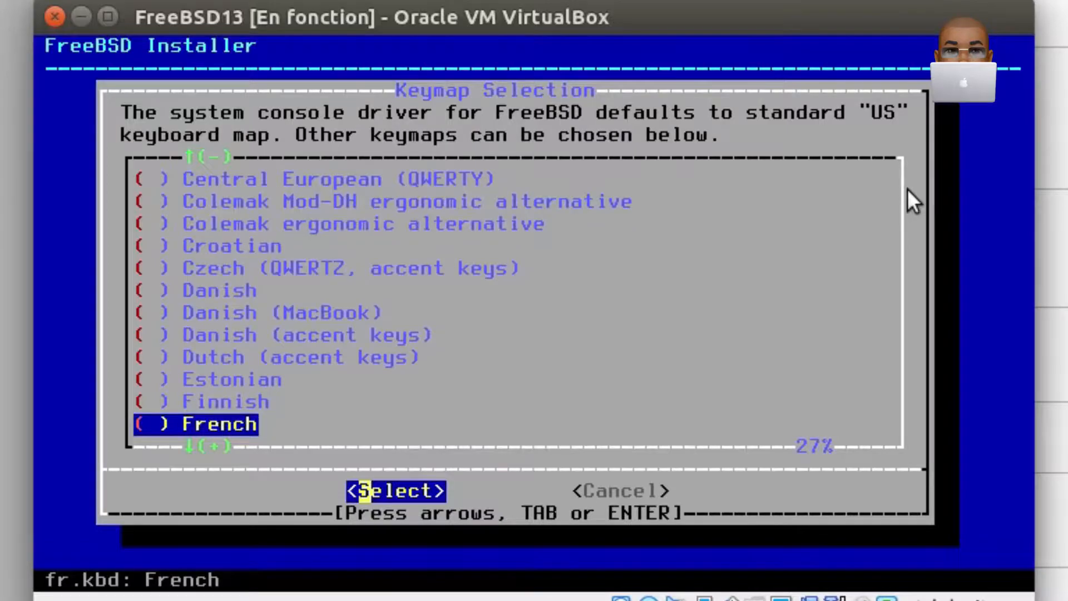
pyautogui.press('Return')
pyautogui.press('Up')
pyautogui.press('Return')
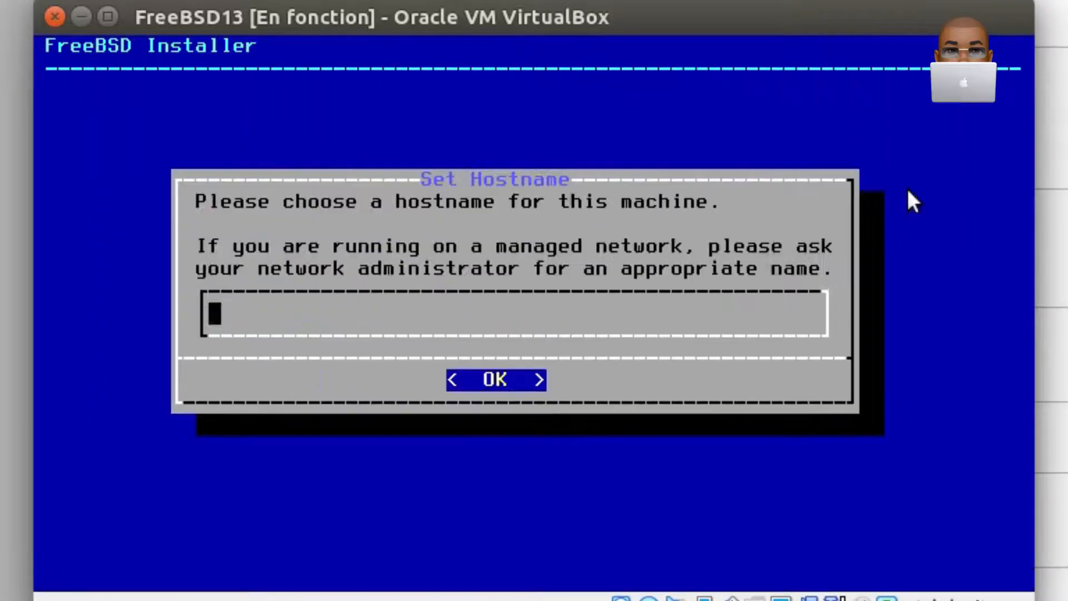
# - Set the machine's hostname to FreeBSD13 and accept the preselected optional system components
pyautogui.write('Free')
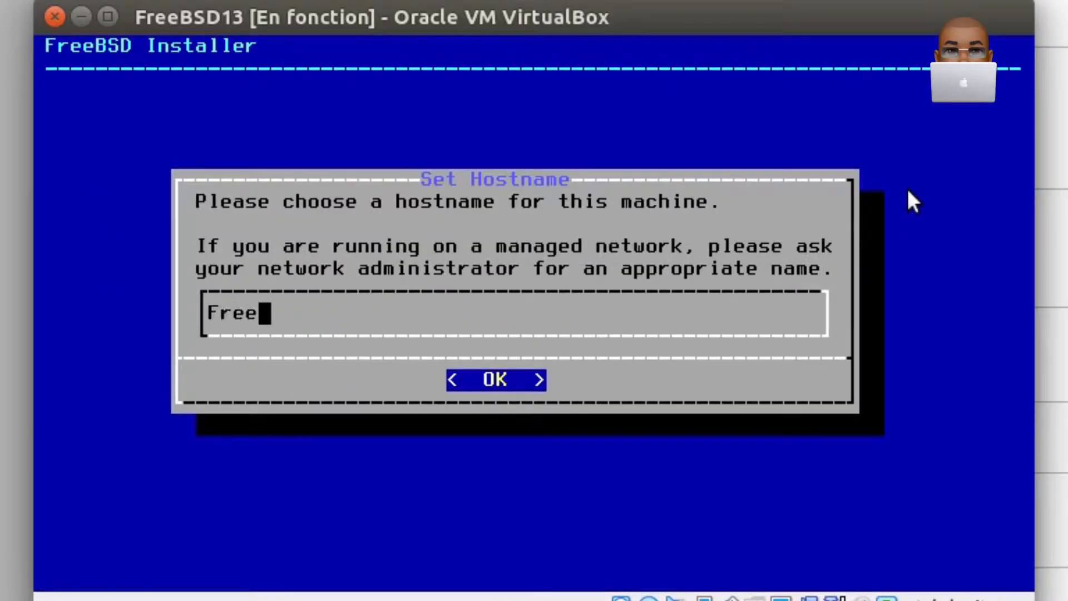
pyautogui.write('BSD')
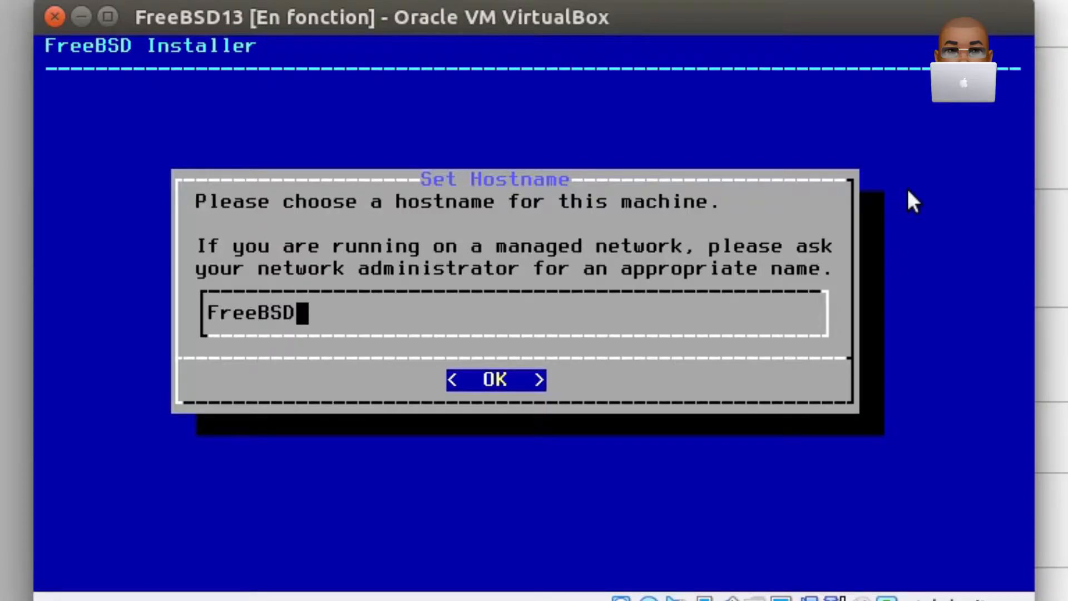
pyautogui.write('13')
pyautogui.press('Tab')
pyautogui.press('Return')
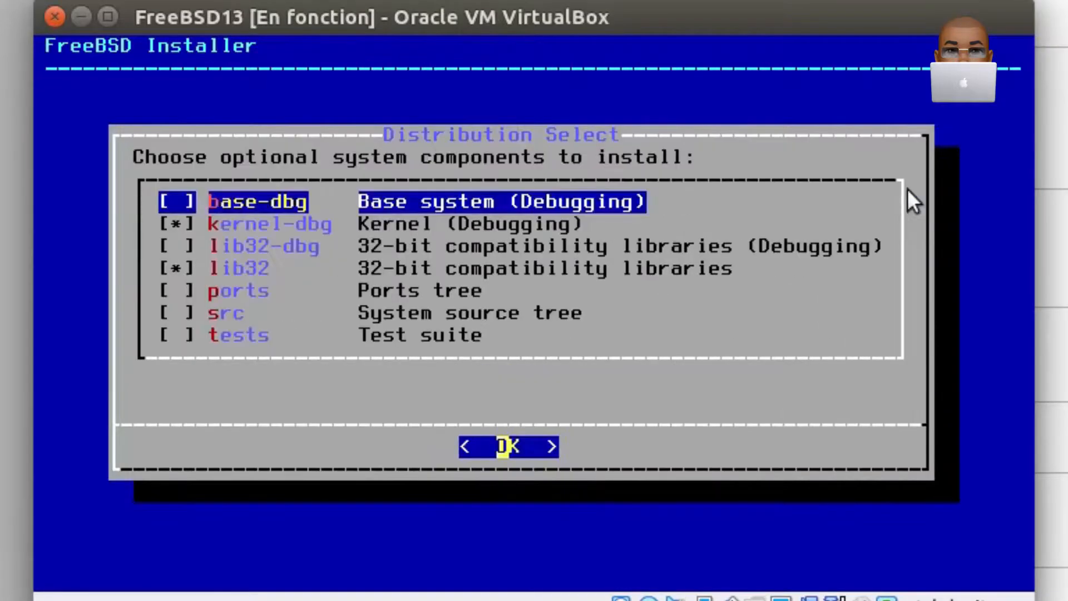
pyautogui.press('Return')
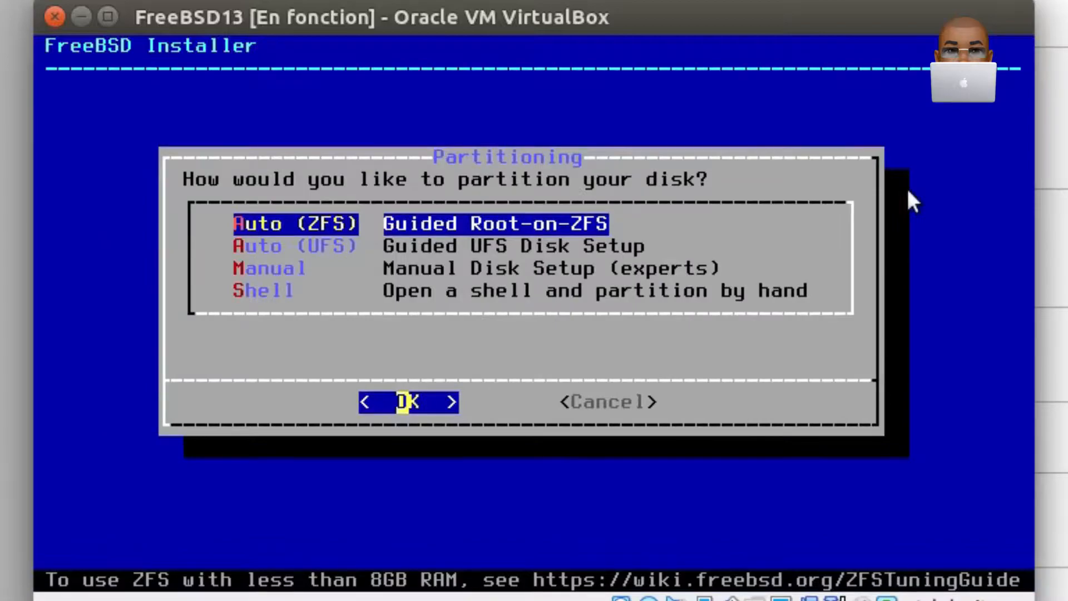
# - Partition the entire ada0 disk with the guided UFS setup and the MBR scheme, and commit the proposed layout
pyautogui.press('Down')
pyautogui.press('Return')
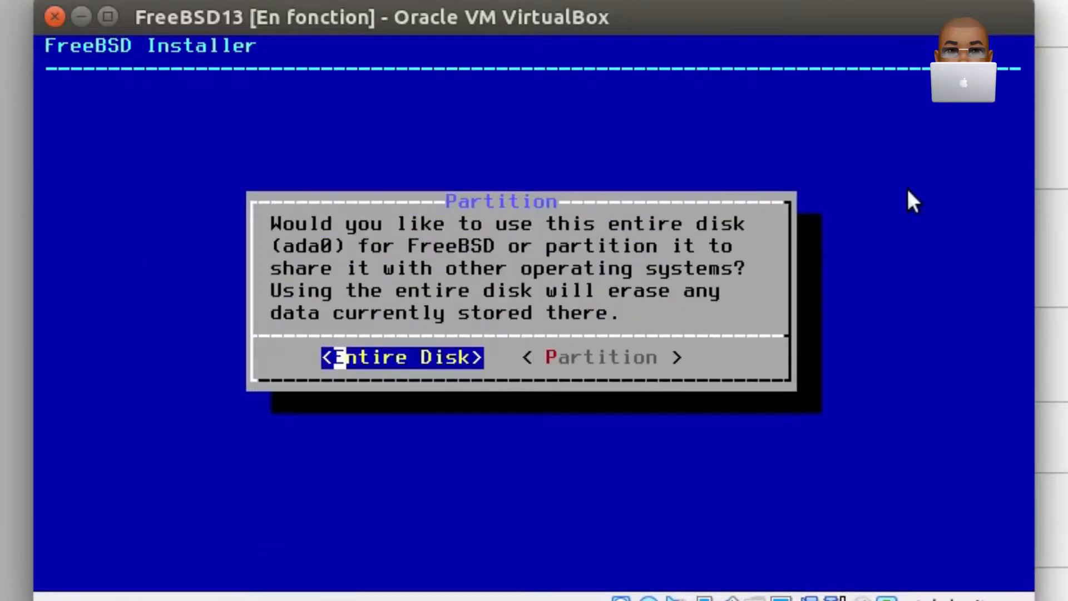
pyautogui.press('Return')
pyautogui.press('Return')
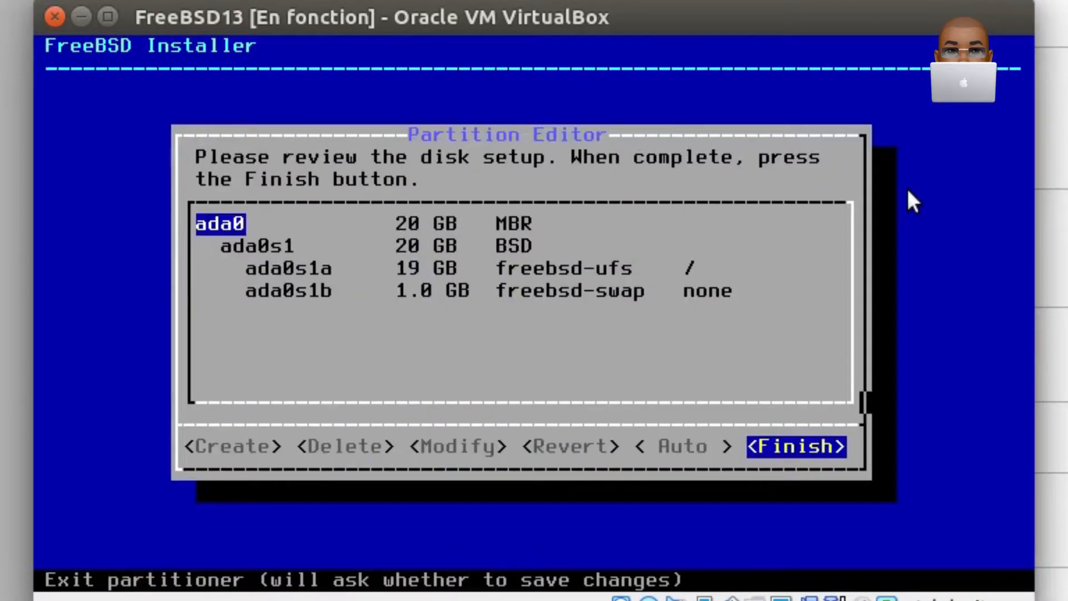
pyautogui.press('Return')
pyautogui.press('Return')
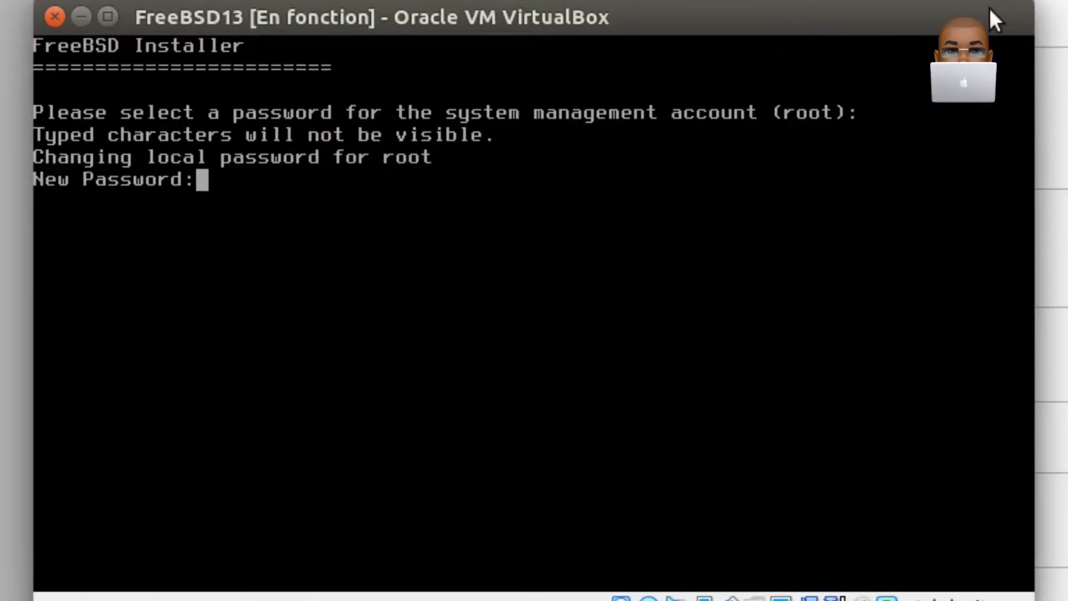
# - Enter and re-enter a password for the root account
pyautogui.press('Return')
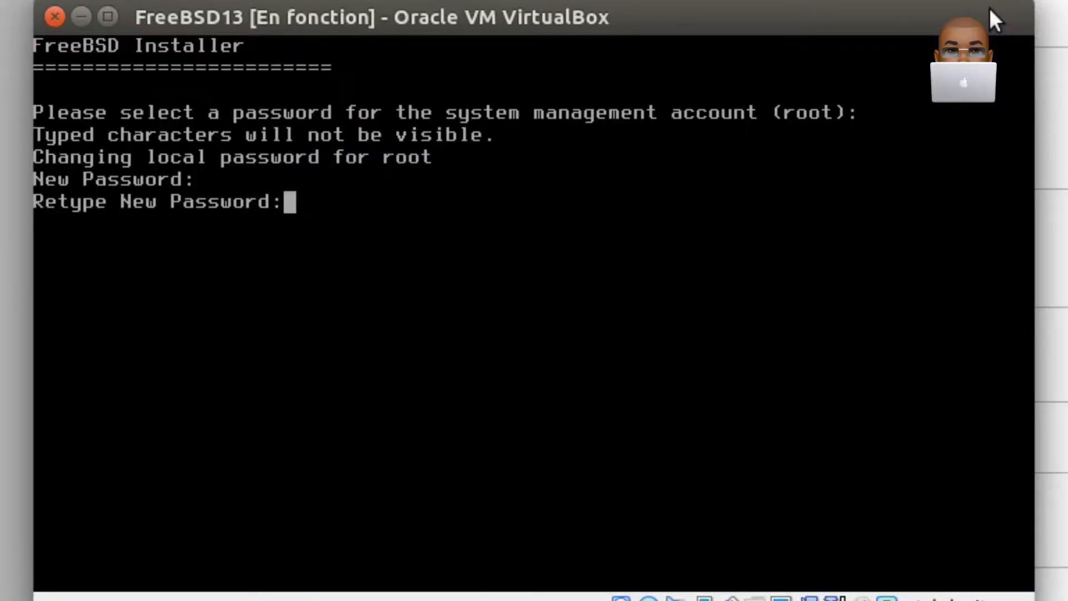
pyautogui.press('Return')
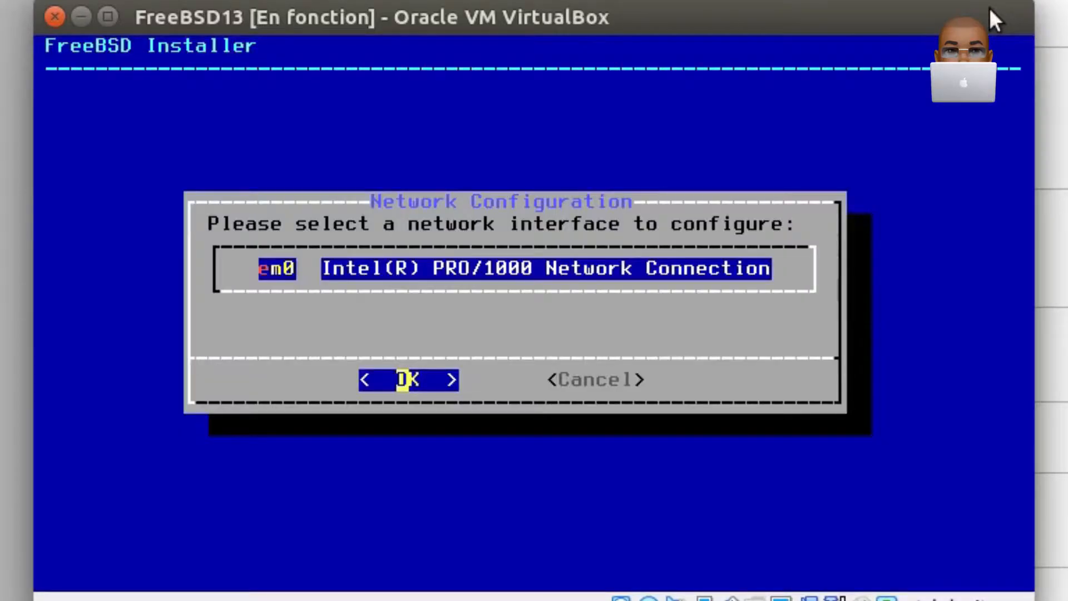
# - Configure the em0 network interface for IPv4 over DHCP without IPv6, and accept the proposed DNS resolver settings
pyautogui.press('Return')
pyautogui.press('Return')
pyautogui.press('Return')
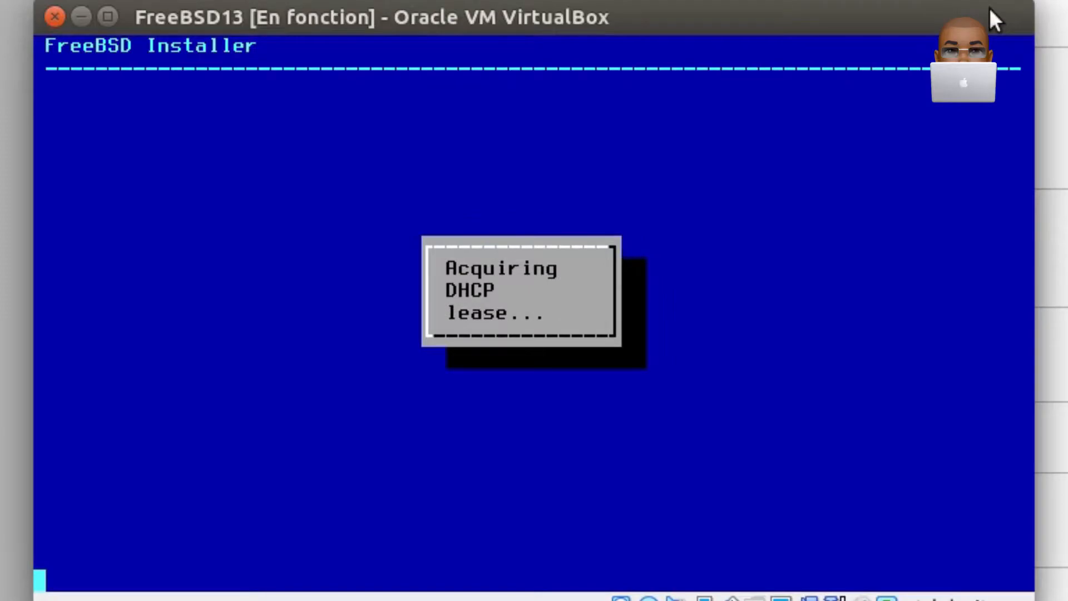
pyautogui.press('Right')
pyautogui.press('Return')
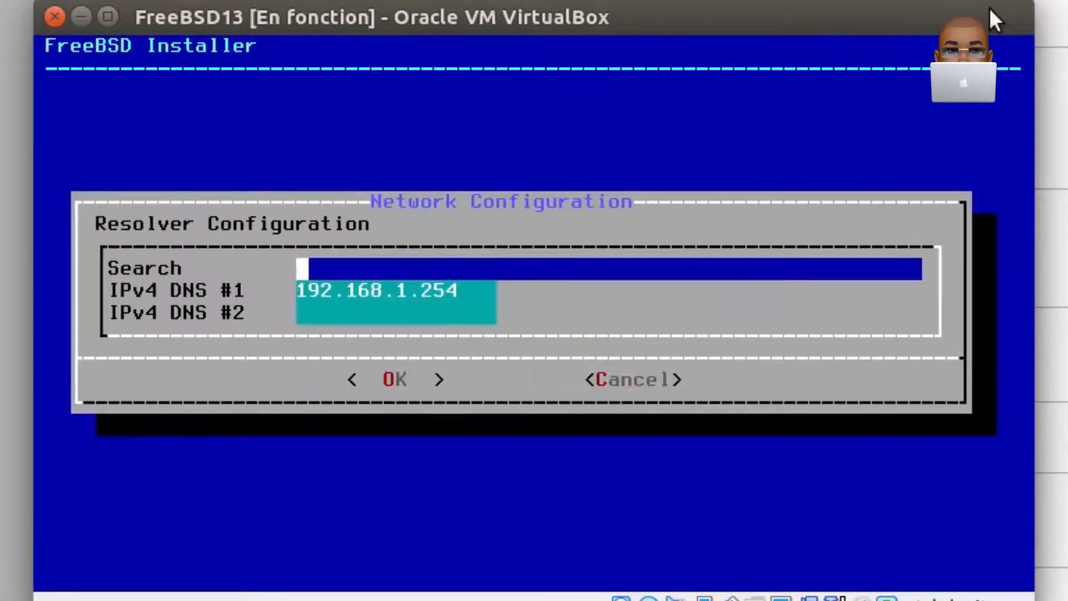
pyautogui.press('Up')
pyautogui.press('Down')
pyautogui.press('Tab')
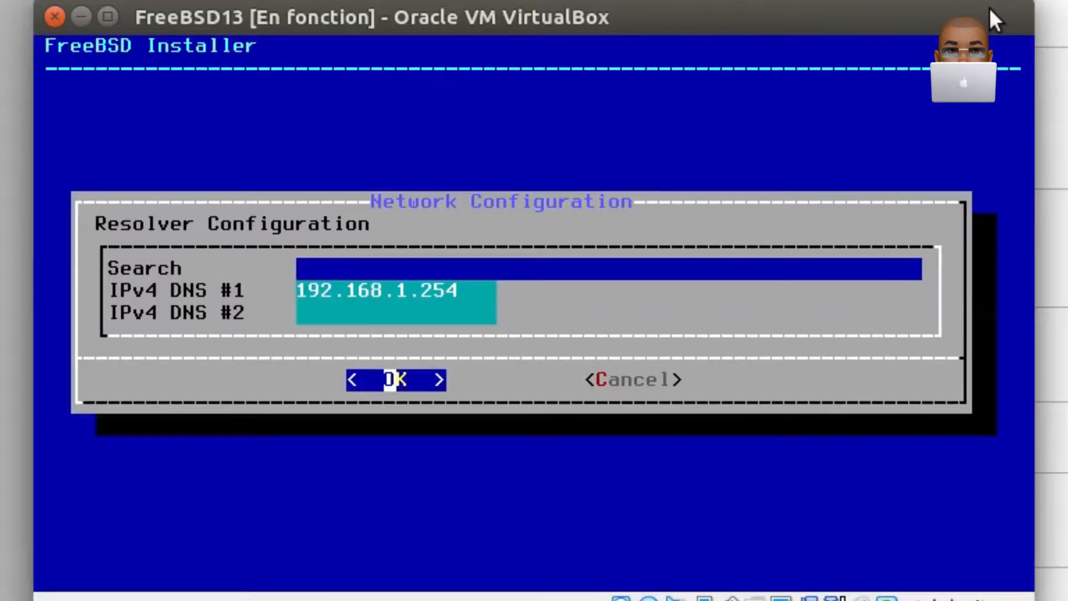
pyautogui.press('Return')
# - Set the time zone to France in the Europe region, and skip setting the date and time
pyautogui.press('Down')
pyautogui.press('Down')
pyautogui.press('Down')
pyautogui.press('Down')
pyautogui.press('Down')
pyautogui.press('Down')
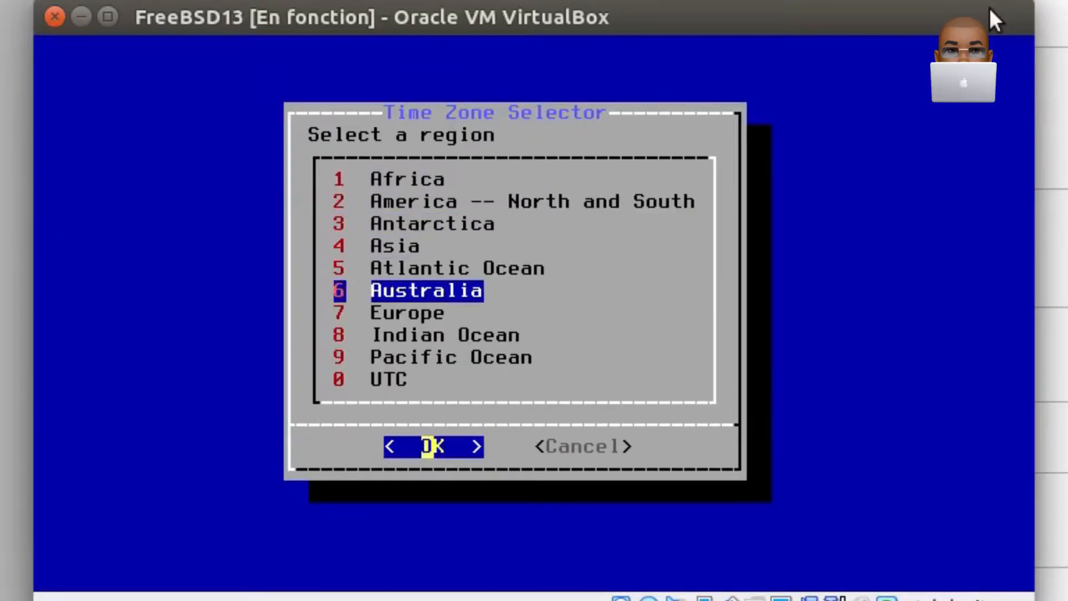
pyautogui.press('Return')
pyautogui.press('Down')
pyautogui.press('Down')
pyautogui.press('Down')
pyautogui.press('Down')
pyautogui.press('Down')
pyautogui.press('Down')
pyautogui.press('Down')
pyautogui.press('Down')
pyautogui.press('Down')
pyautogui.press('Down')
pyautogui.press('Down')
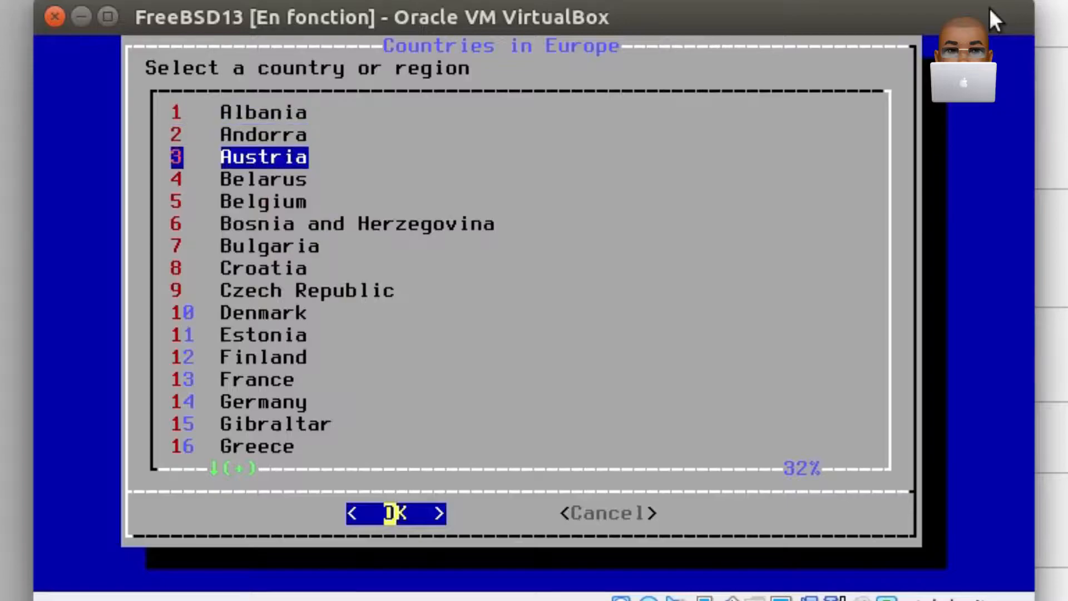
pyautogui.press('Down')
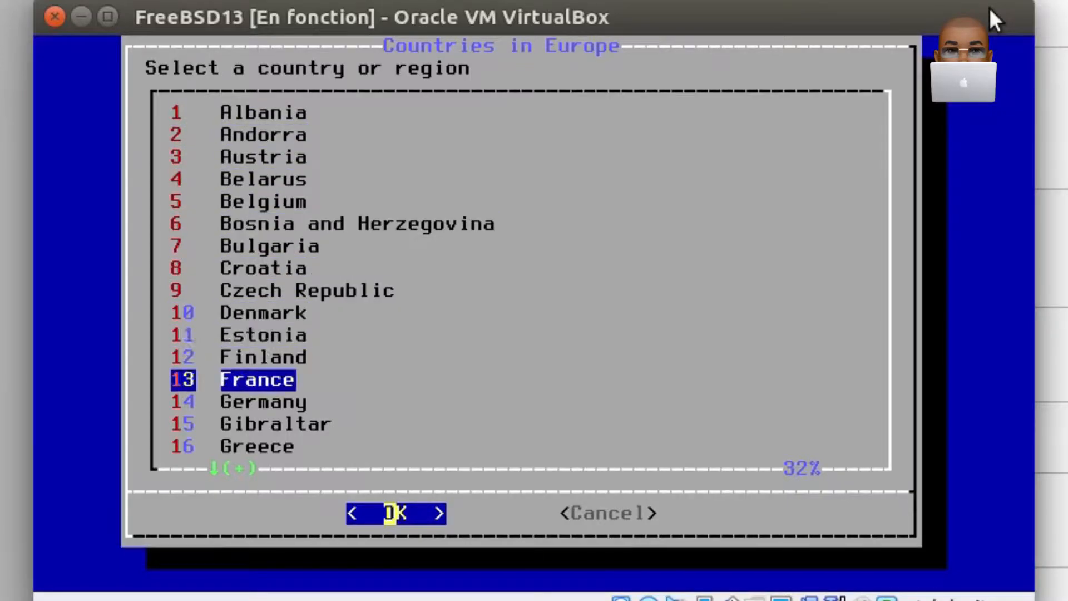
pyautogui.press('Return')
pyautogui.press('Return')
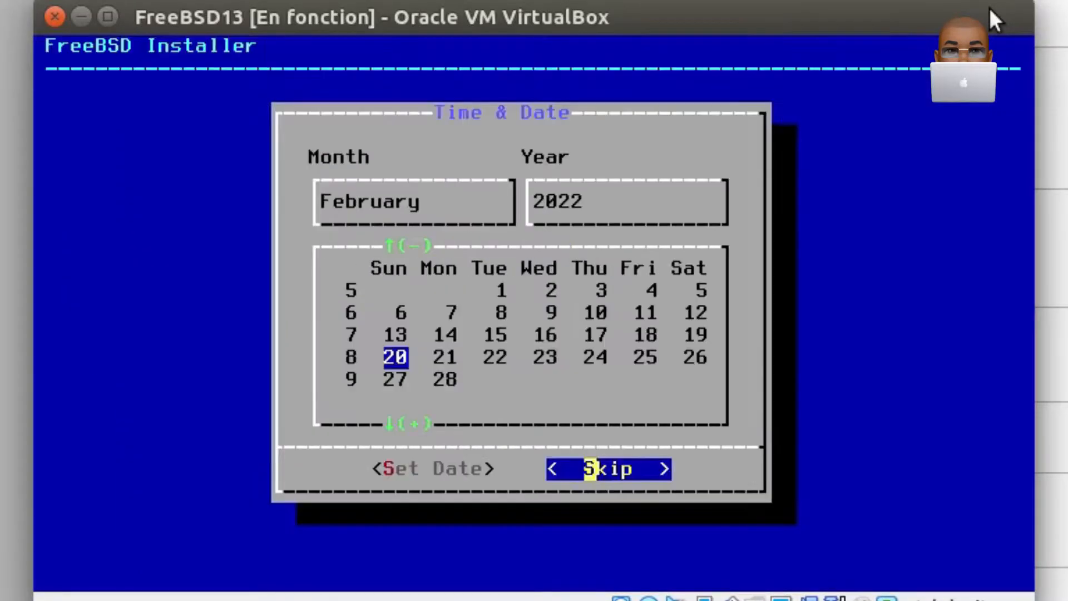
pyautogui.press('Return')
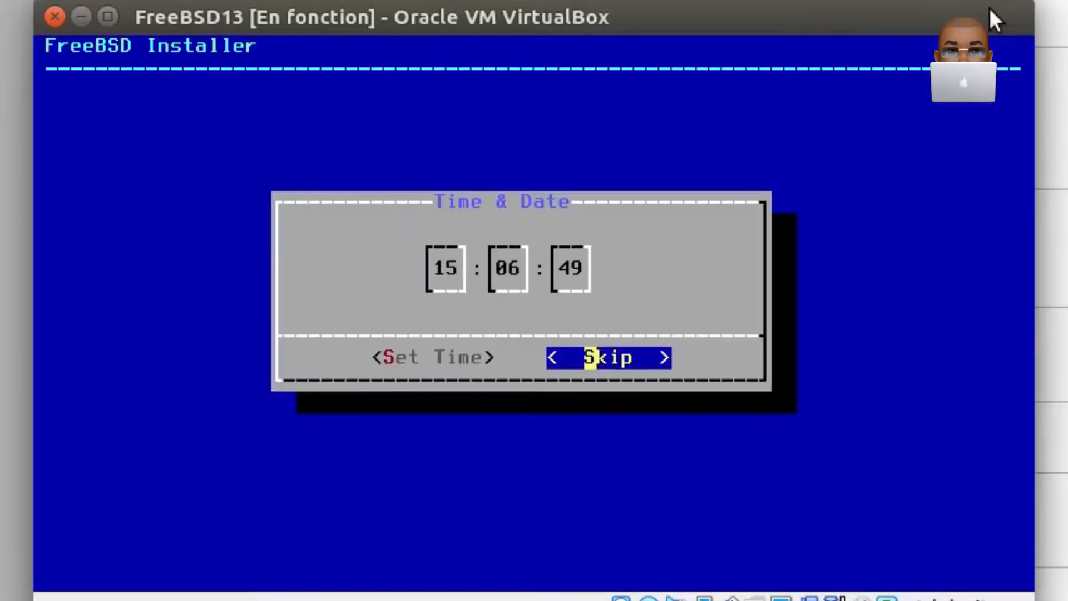
pyautogui.press('Return')
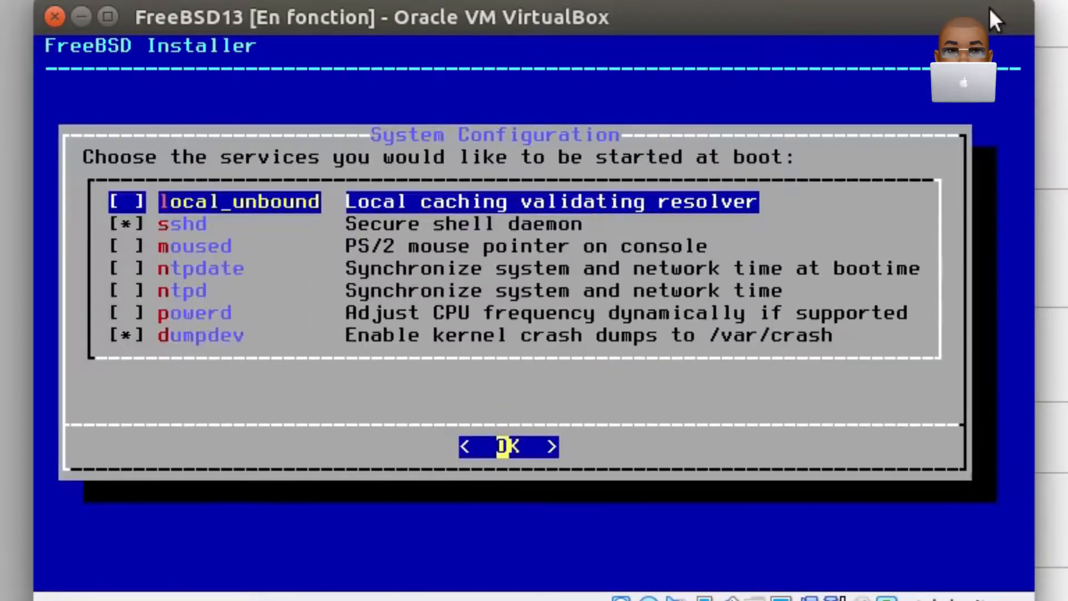
# - Enable the moused and ntpd services at boot in addition to the preselected ones, and confirm the service selection
pyautogui.press('Down')
pyautogui.press('Down')
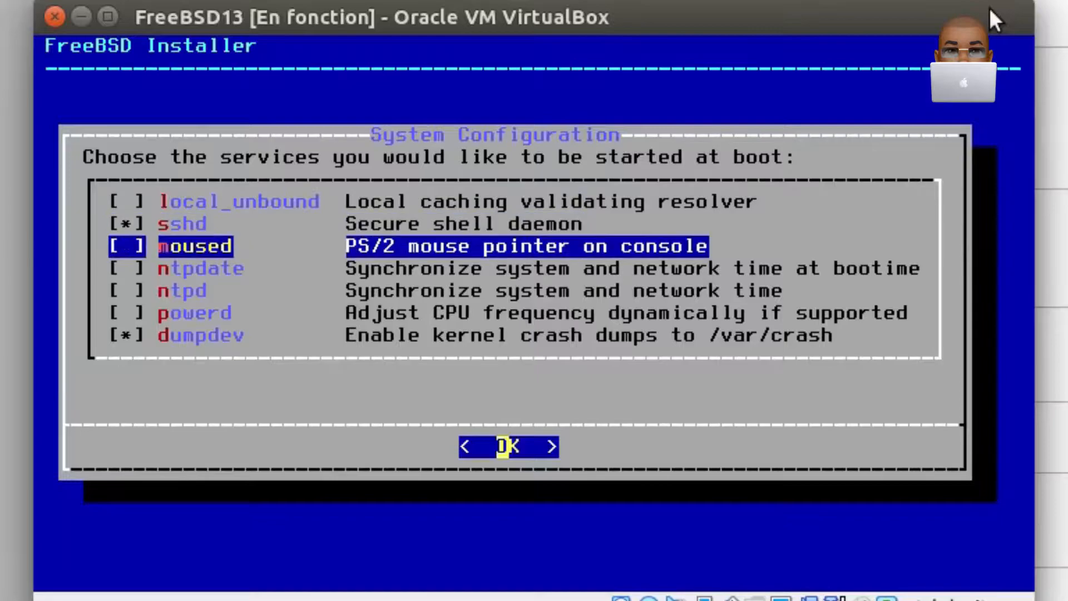
pyautogui.press('space')
pyautogui.press('Down')
pyautogui.press('Down')
pyautogui.press('space')
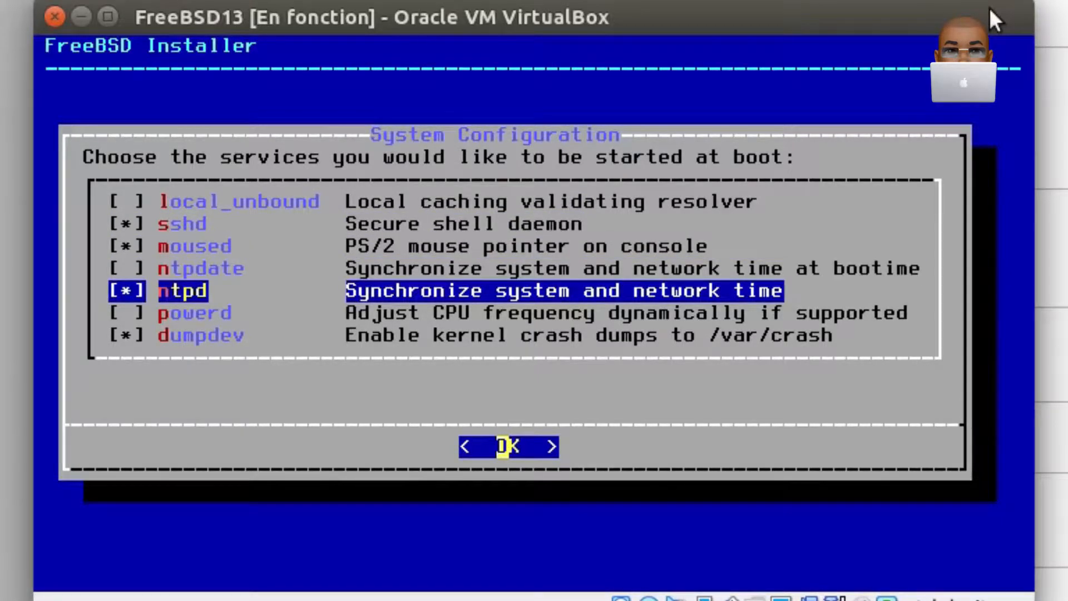
pyautogui.press('Down')
# - Choose the system security hardening options and confirm the selection
pyautogui.press('Down')
pyautogui.press('Return')
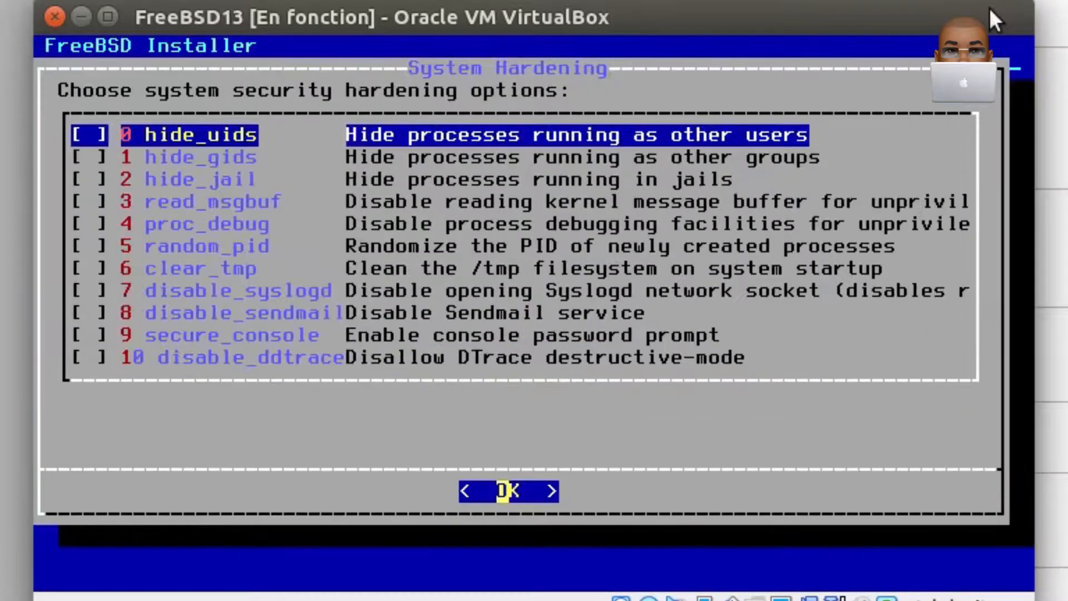
pyautogui.press('Down')
pyautogui.press('Down')
pyautogui.press('Down')
pyautogui.press('Down')
pyautogui.press('Down')
pyautogui.press('Down')
pyautogui.press('Down')
pyautogui.press('Down')
pyautogui.press('Down')
pyautogui.press('space')
pyautogui.press('Return')
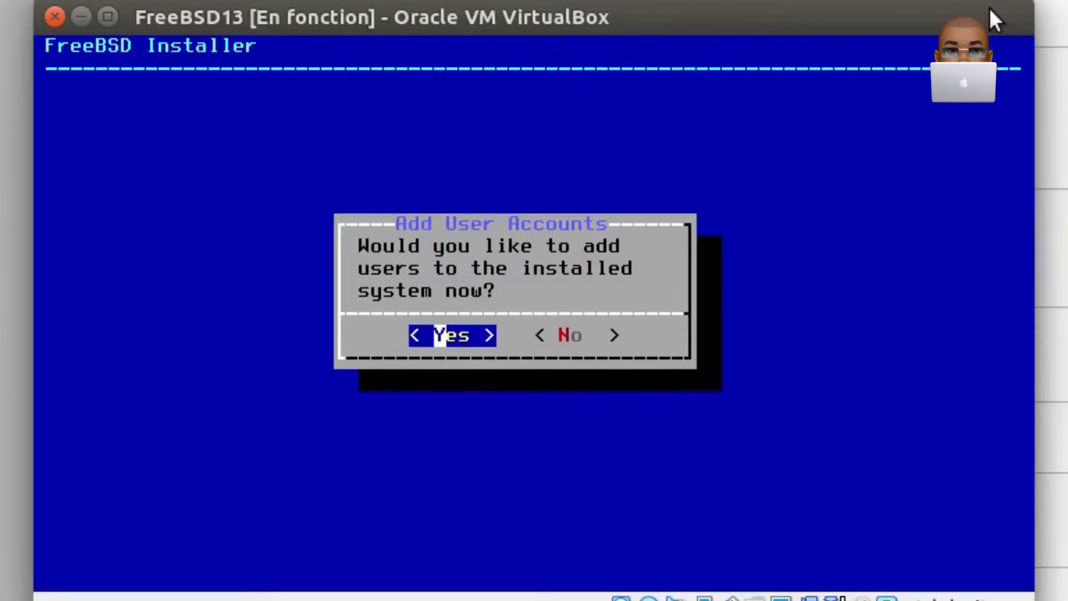
# - Agree to add a user account to the installed system, and enter the username and the user's full name
pyautogui.press('Return')
pyautogui.write('john')
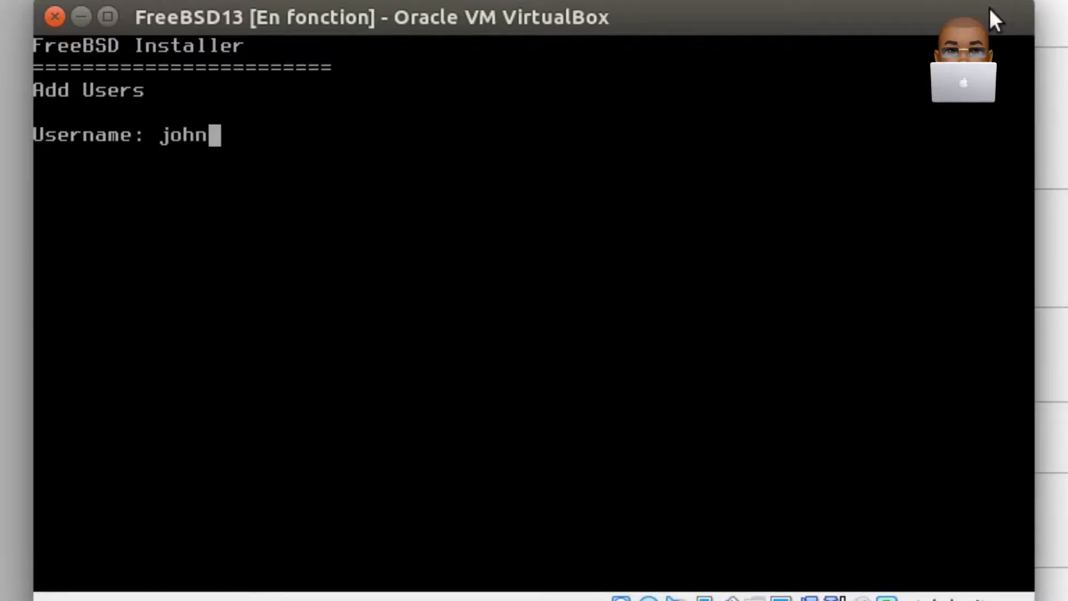
pyautogui.press('Return')
pyautogui.write('Joh')
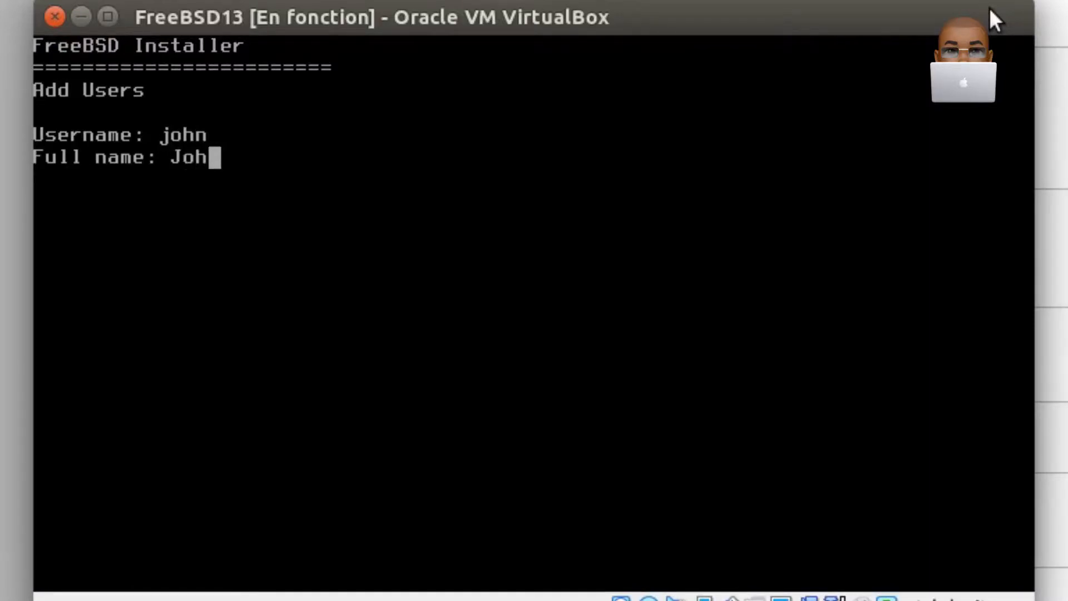
pyautogui.write('n DOE')
pyautogui.press('Return')
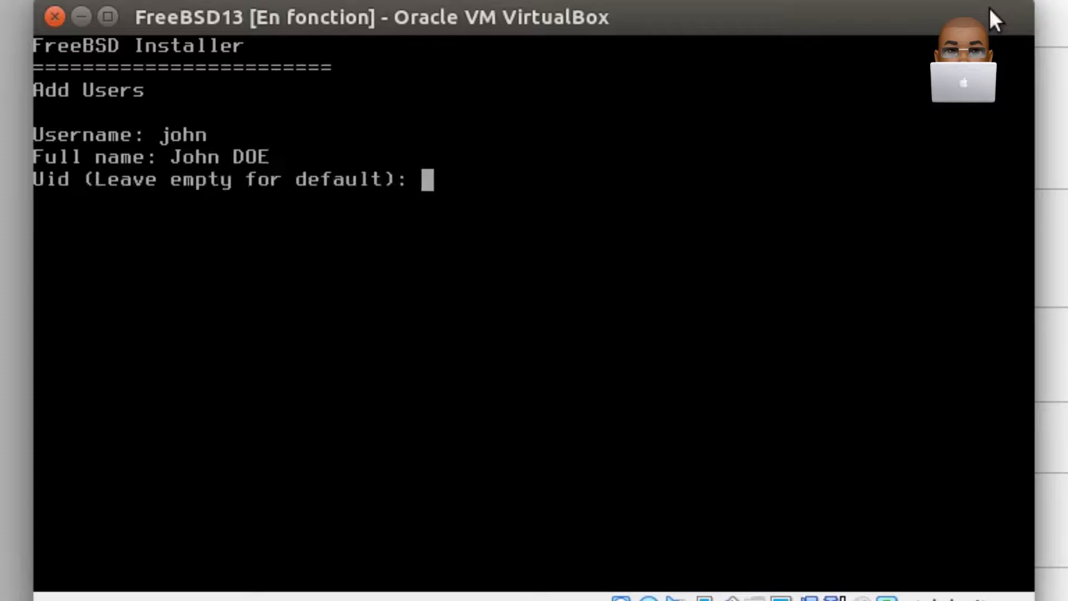
# - Keep the default UID and login group for the new user, and invite the account into the wheel and video groups
pyautogui.press('Return')
pyautogui.press('Return')
pyautogui.write('wheel v')
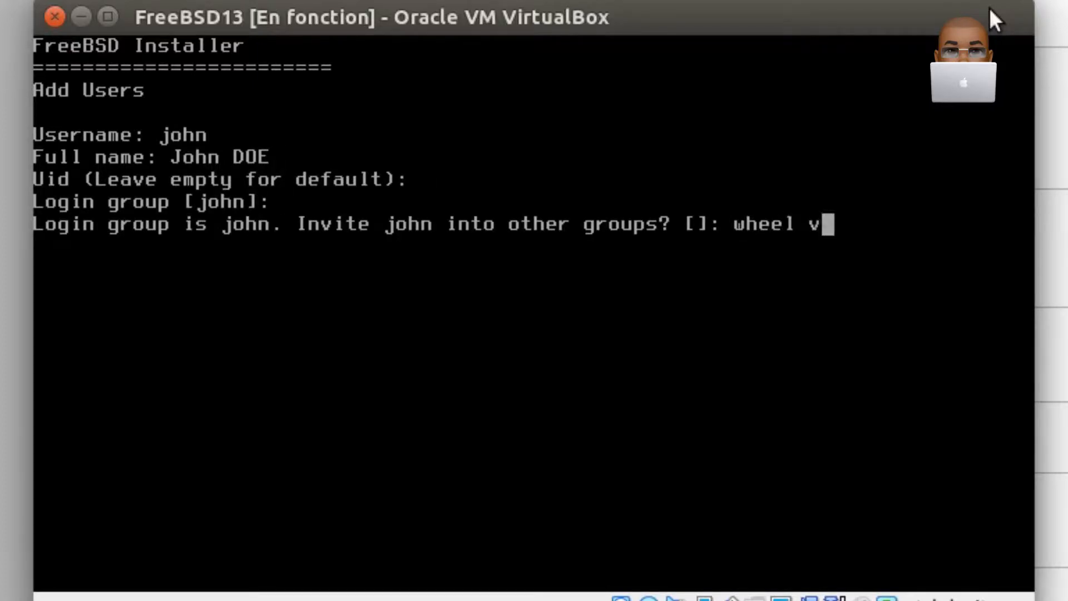
pyautogui.write('ideo')
pyautogui.press('Return')
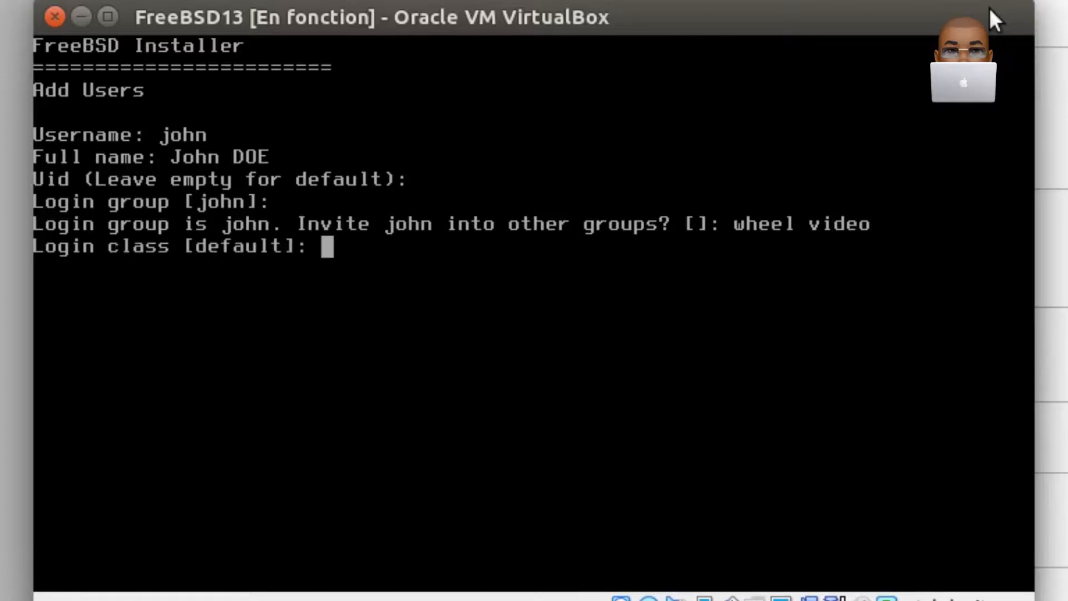
# - Set the new user's shell to csh, keeping the default login class, home directory and directory permissions
pyautogui.press('Return')
pyautogui.write('csh')
pyautogui.press('Return')
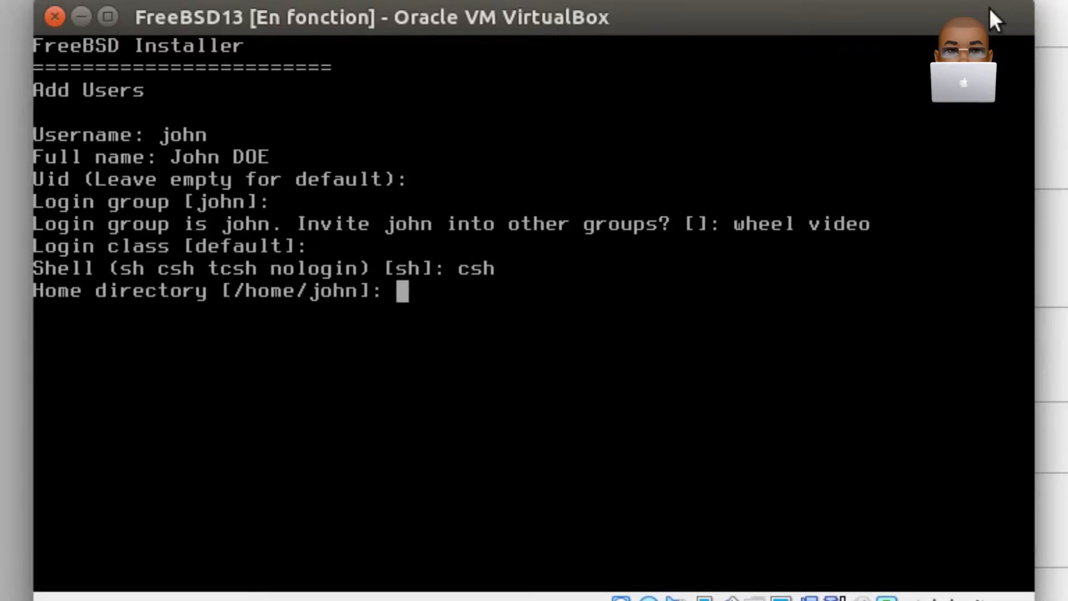
pyautogui.press('Return')
pyautogui.press('Return')
pyautogui.press('Return')
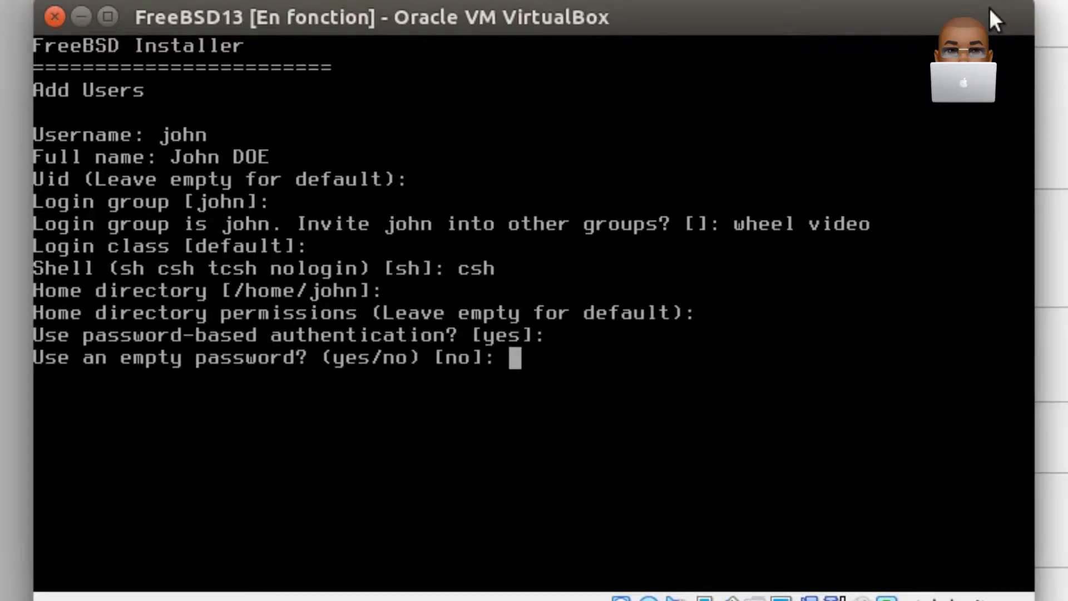
# - Keep password-based authentication for the new user, decline empty and random passwords, and enter the account password twice
pyautogui.press('Return')
pyautogui.press('Return')
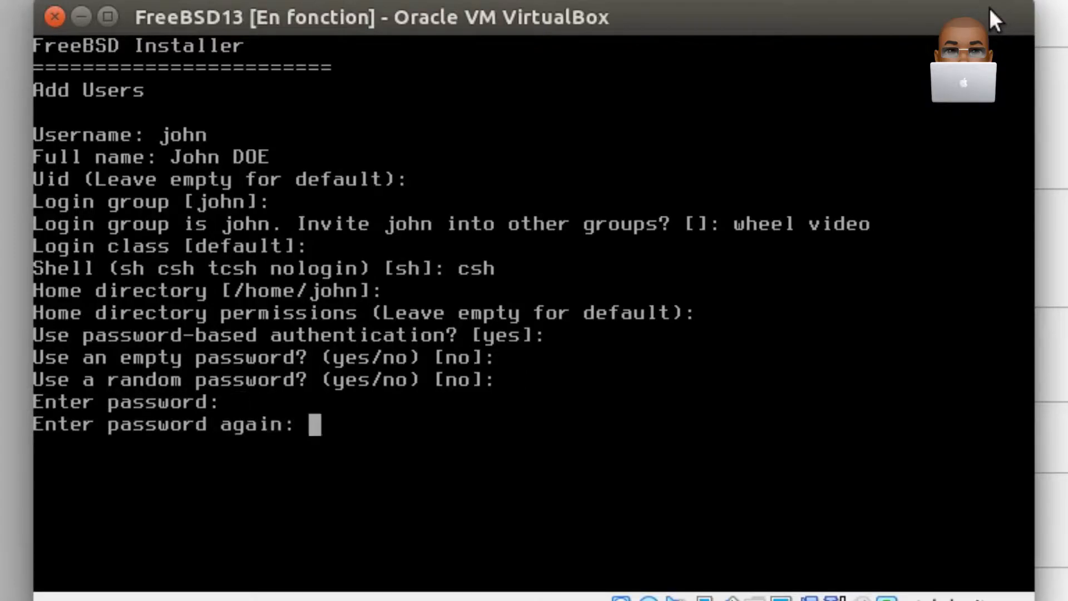
pyautogui.press('Return')
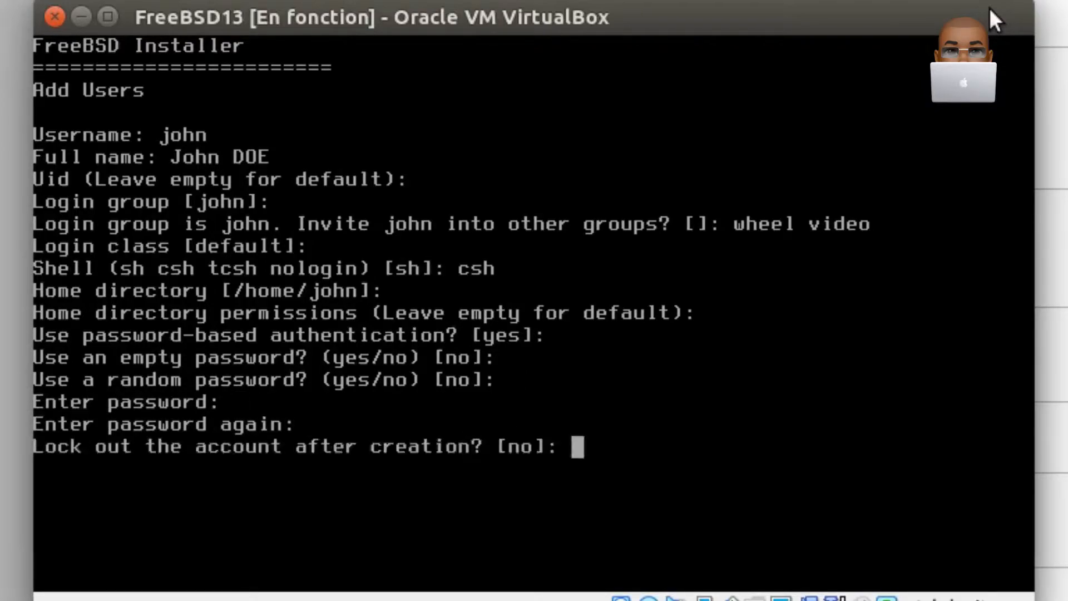
# - Leave the new account unlocked, accept its details with yes, and decline adding another user
pyautogui.press('Return')
pyautogui.write('yes')
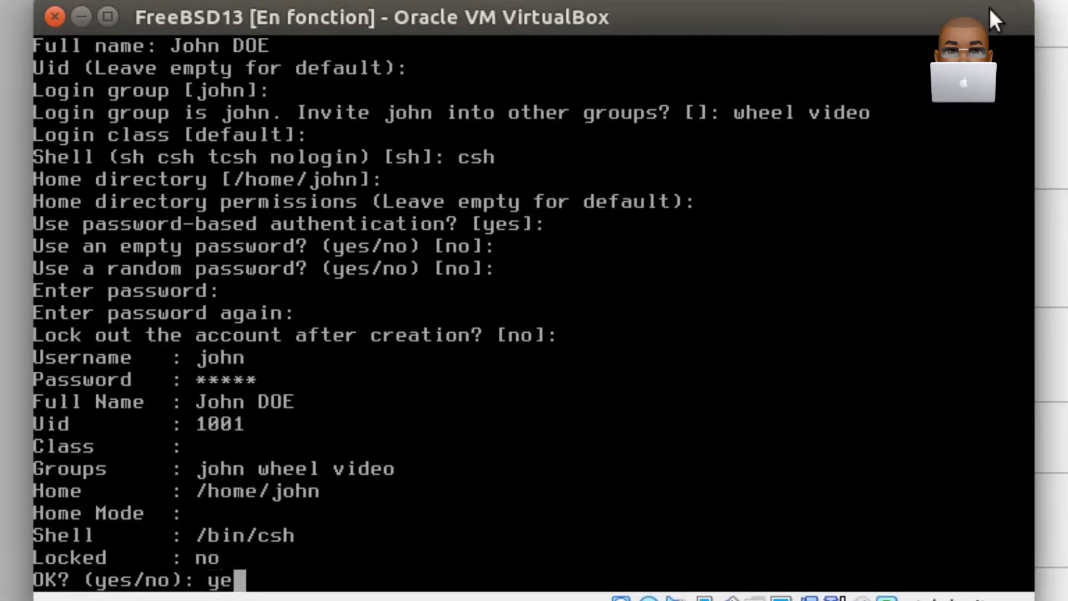
pyautogui.press('Return')
pyautogui.write('no')
pyautogui.press('Return')
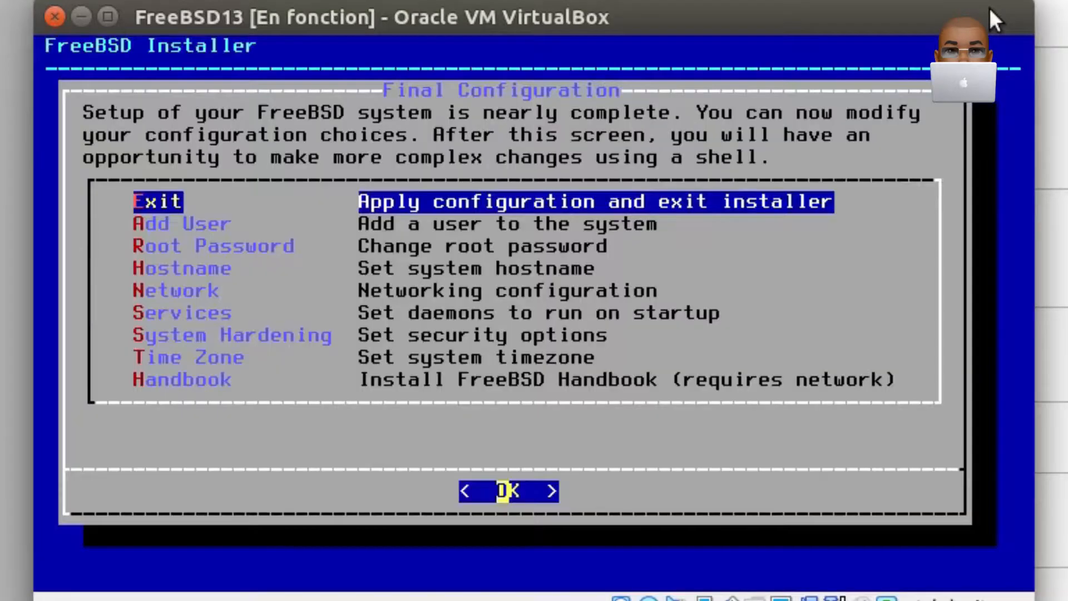
# - Apply the final configuration and exit the installer, declining a shell for manual modifications
pyautogui.press('Return')
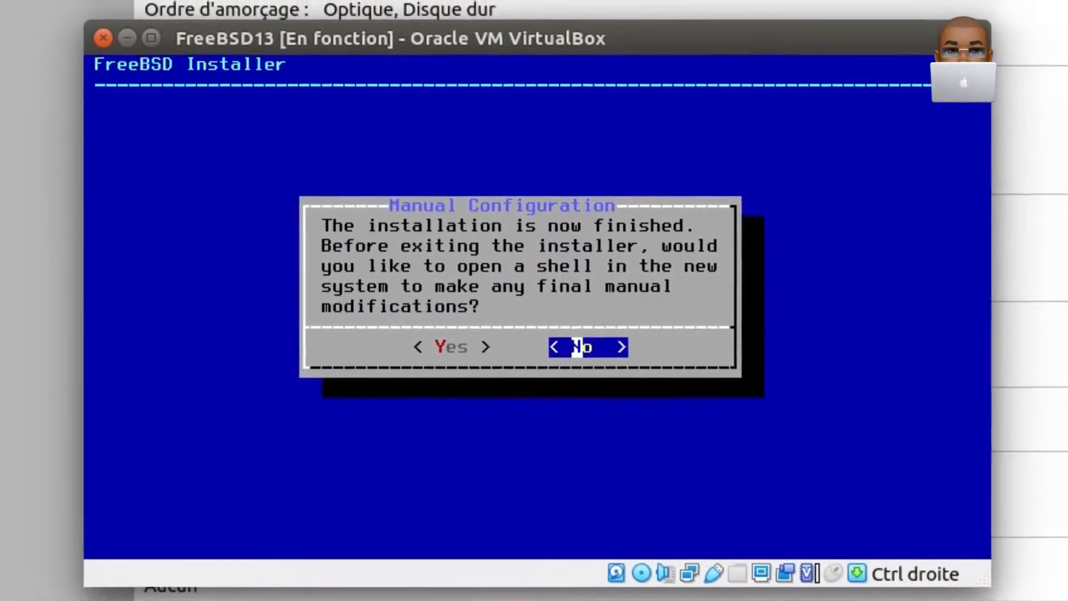
pyautogui.press('Return')
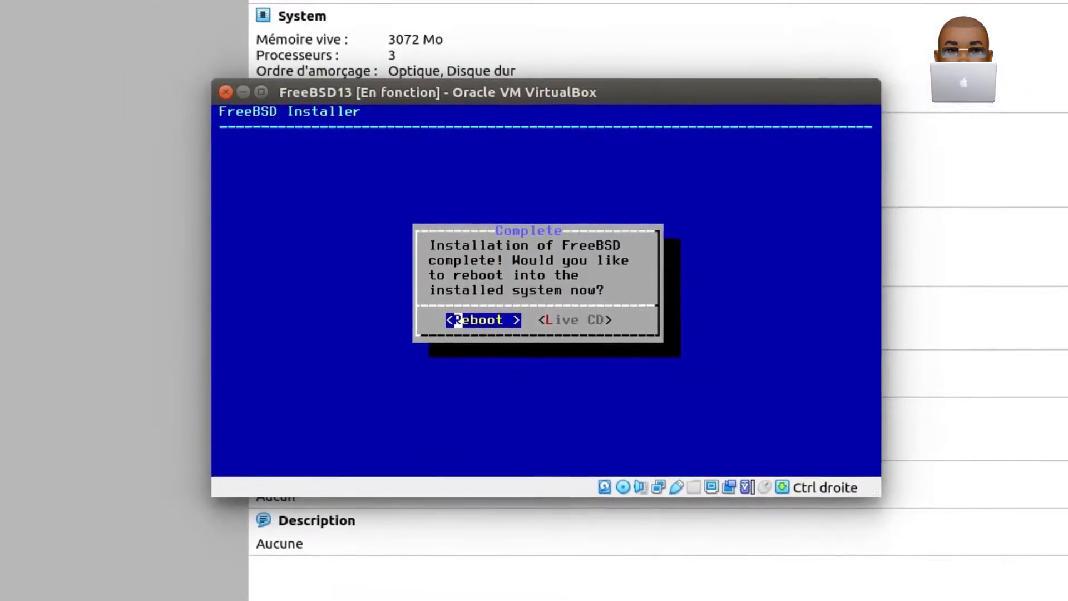
# - Remove the FreeBSD-13.0-RELEASE disc image from the virtual machine's optical drive in the storage settings and accept the settings
pyautogui.click(0, 0)
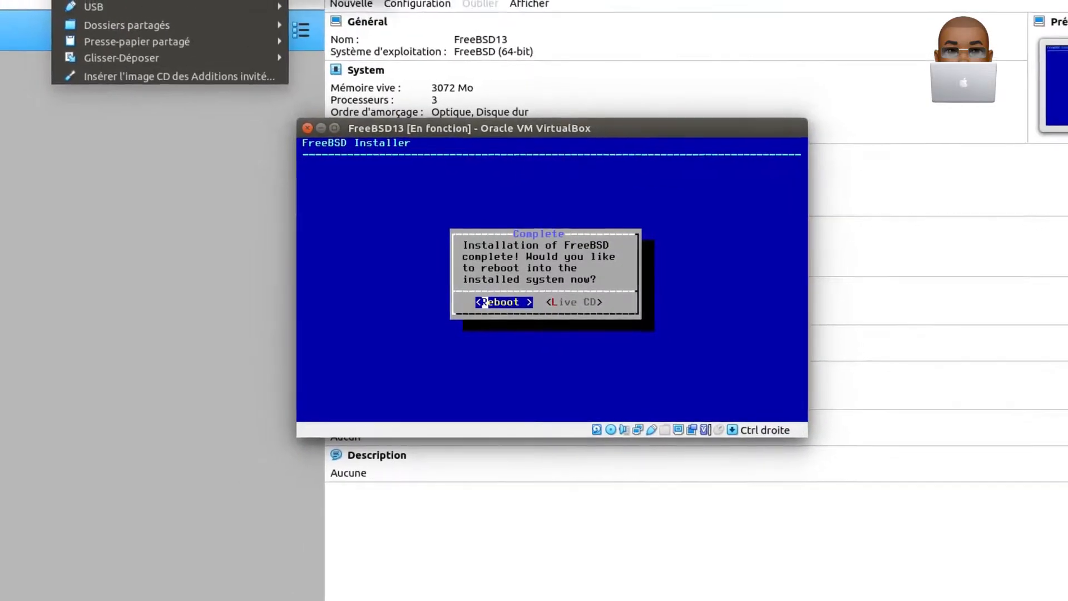
pyautogui.click(169, 176)
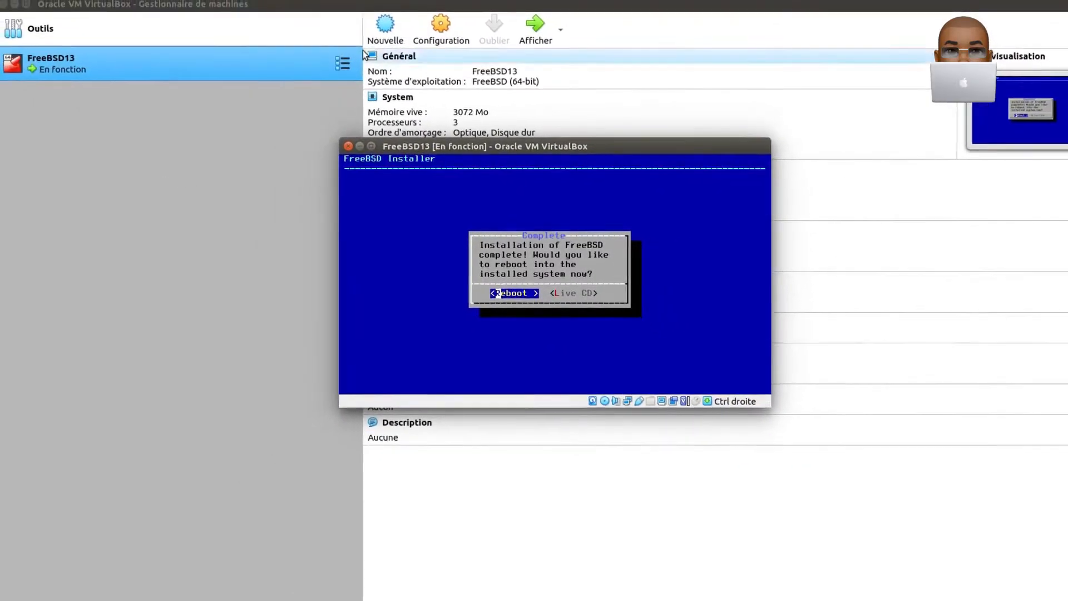
pyautogui.click(428, 21)
pyautogui.click(448, 54)
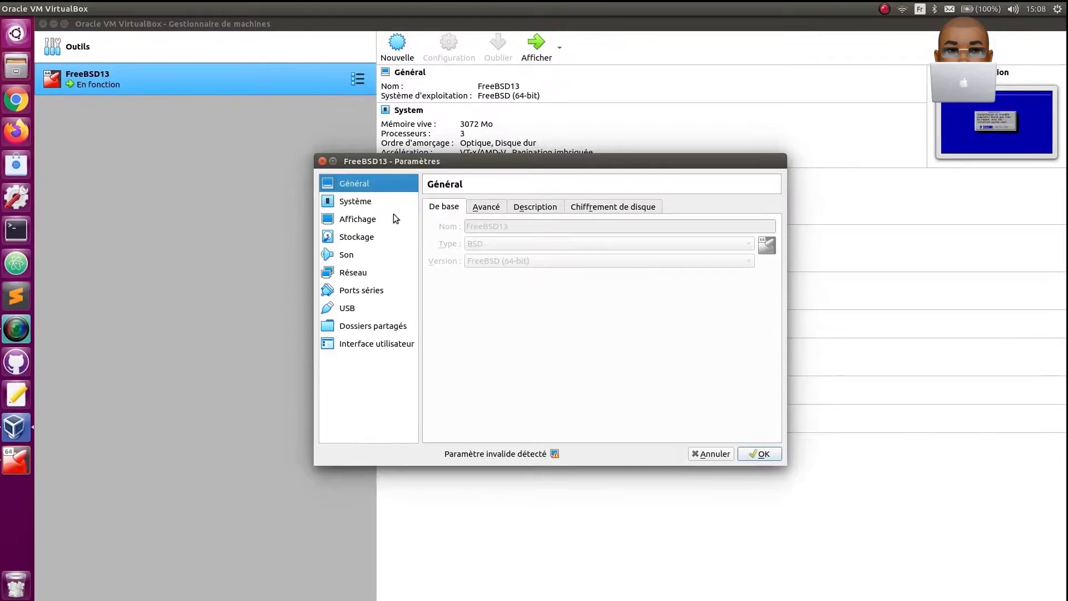
pyautogui.click(360, 237)
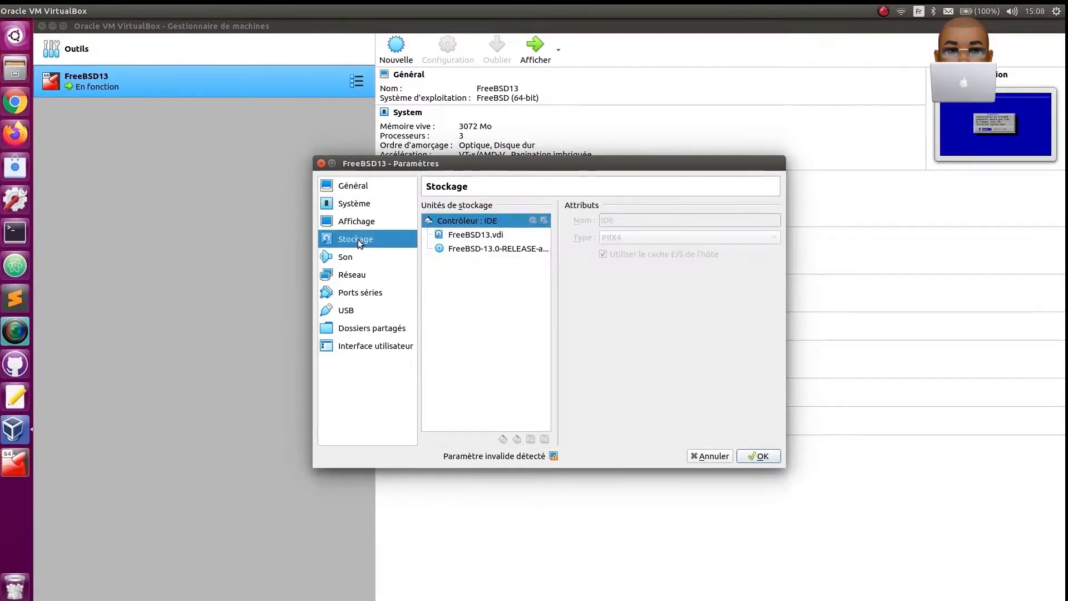
pyautogui.click(456, 248)
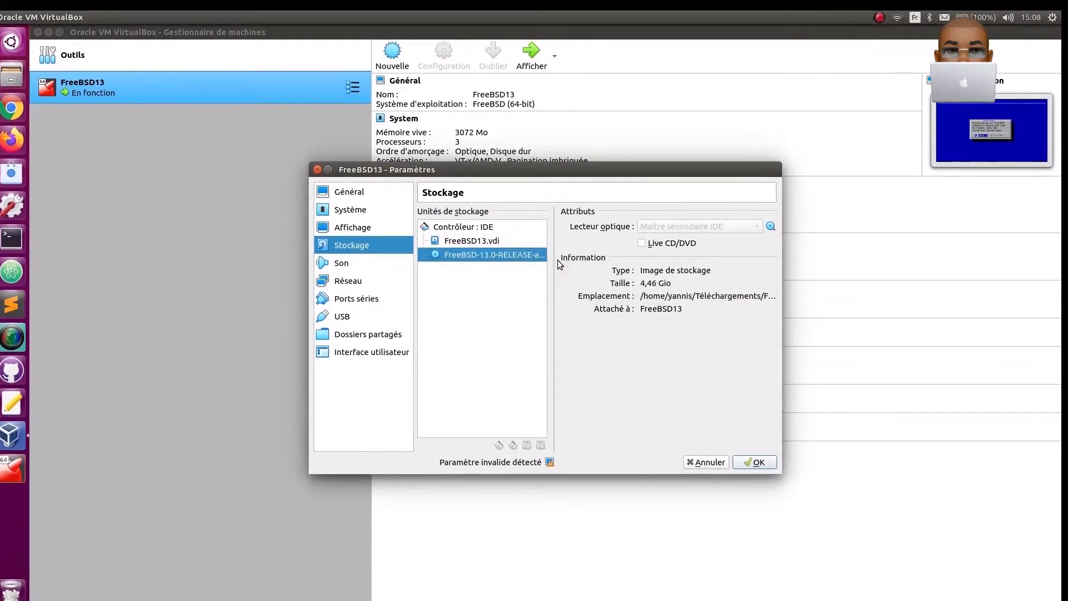
pyautogui.click(769, 228)
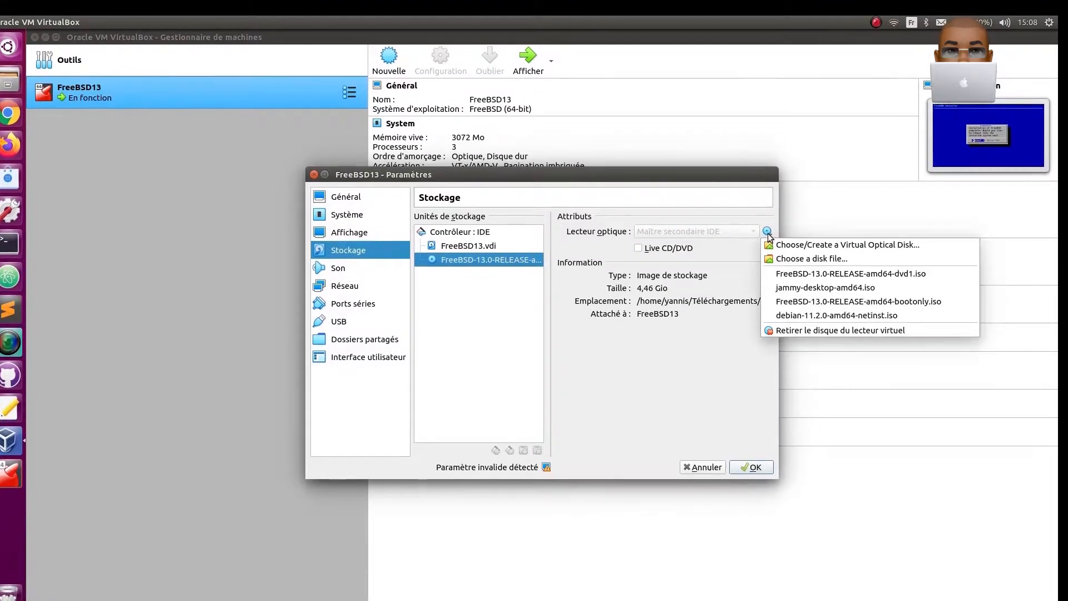
pyautogui.click(779, 330)
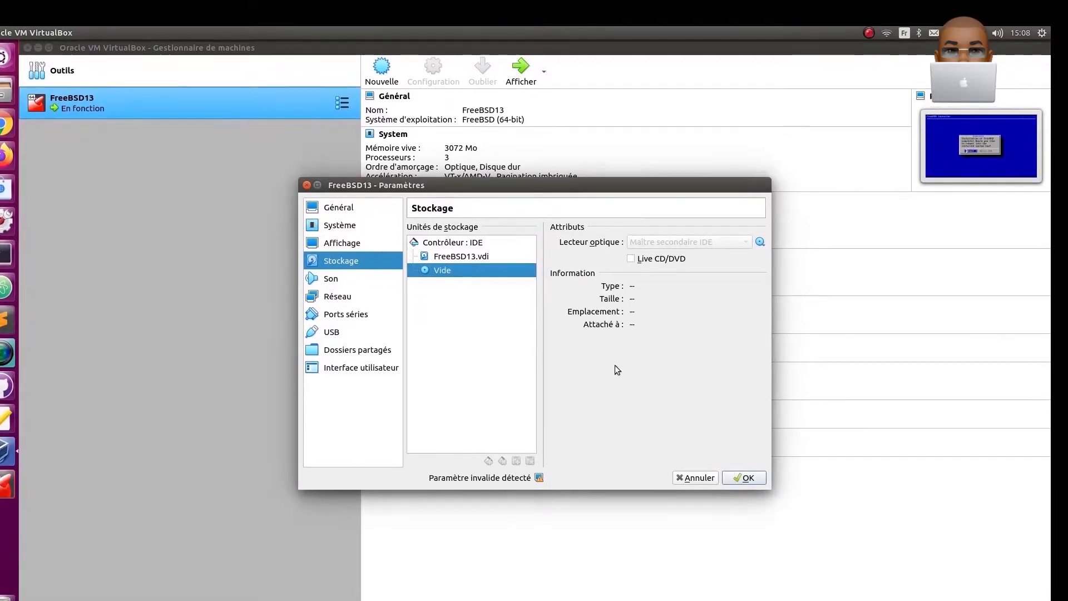
pyautogui.click(346, 225)
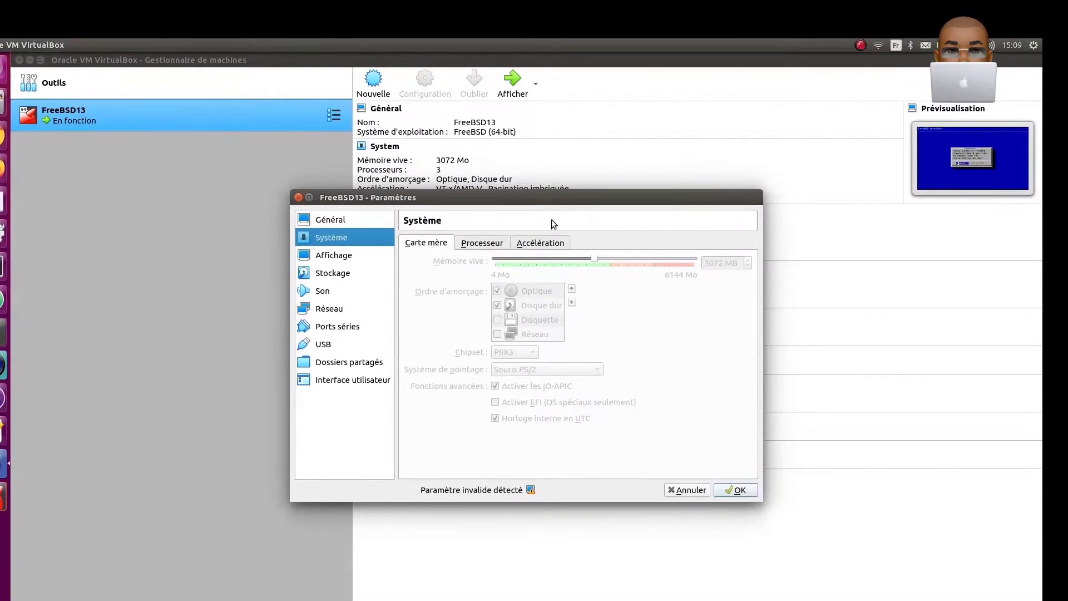
pyautogui.click(735, 490)
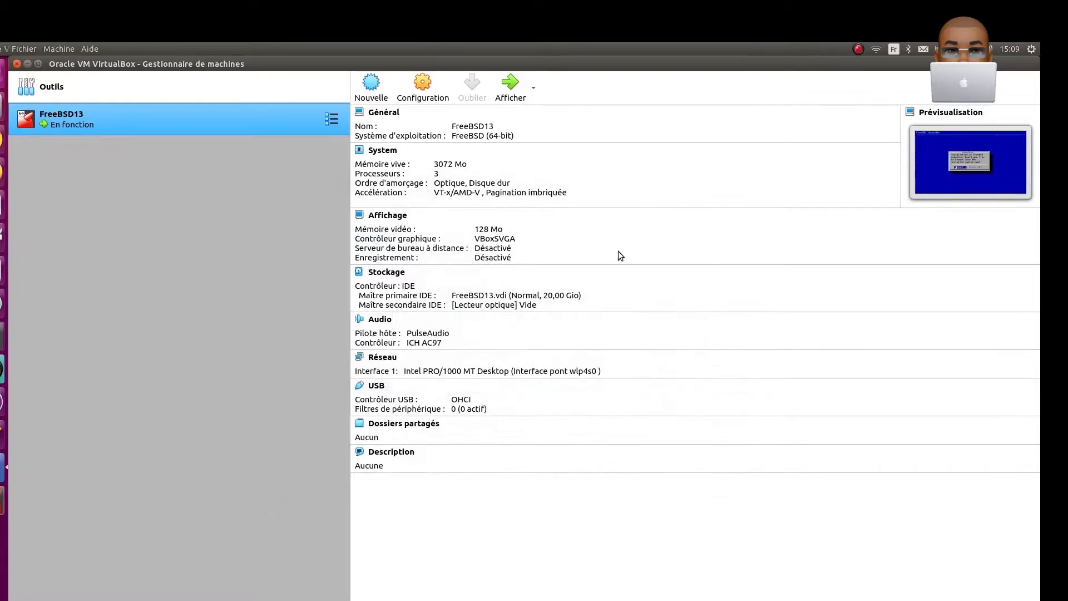
# - Return to the FreeBSD13 machine, choose Reboot to finish the installation, and power the machine off
pyautogui.click(1, 502)
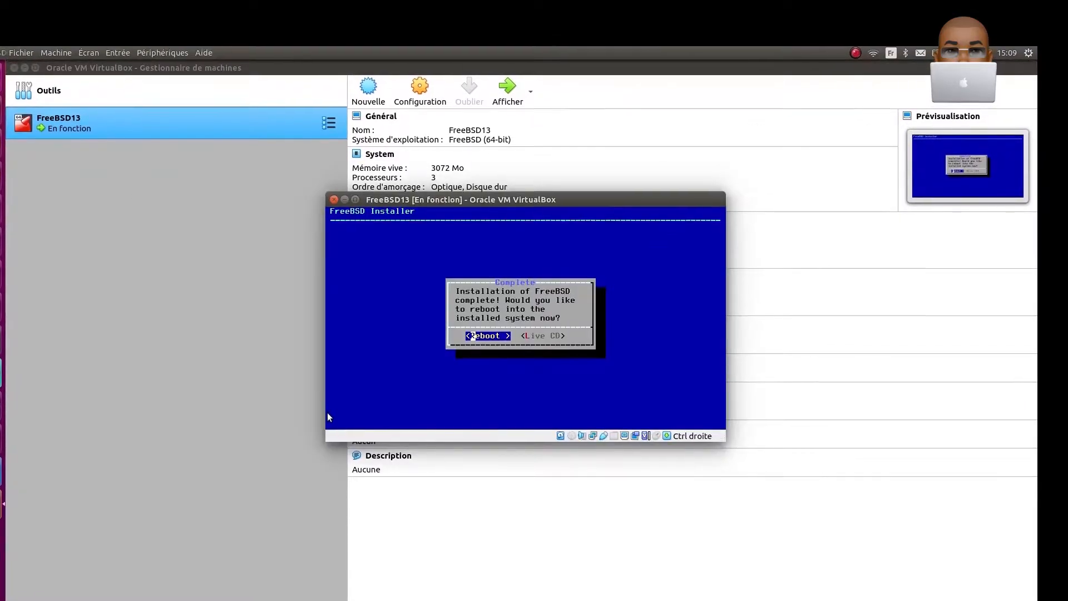
pyautogui.press('Return')
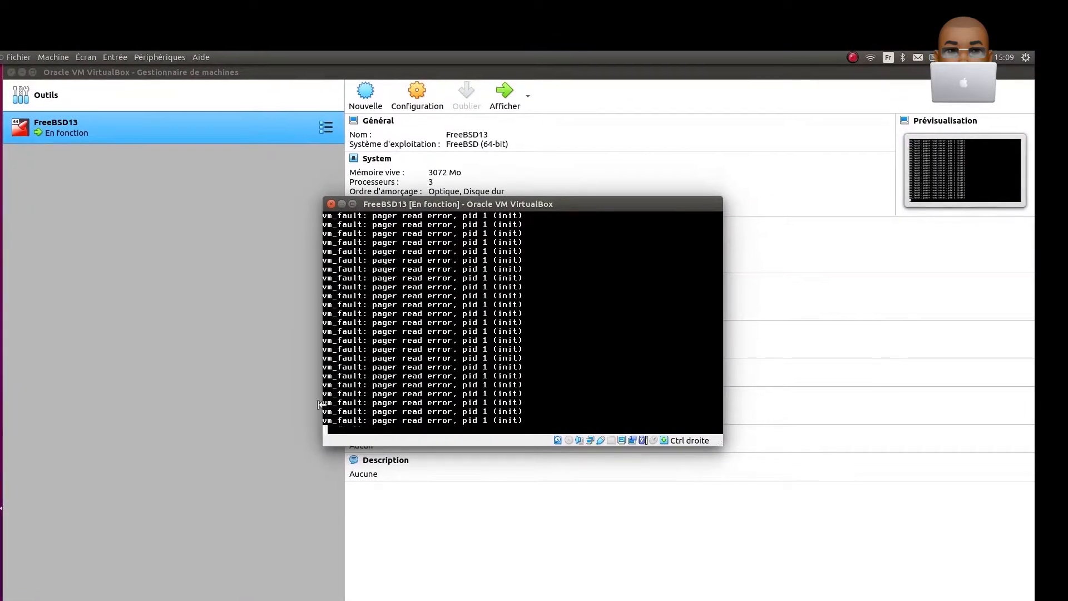
pyautogui.click(331, 206)
pyautogui.click(503, 343)
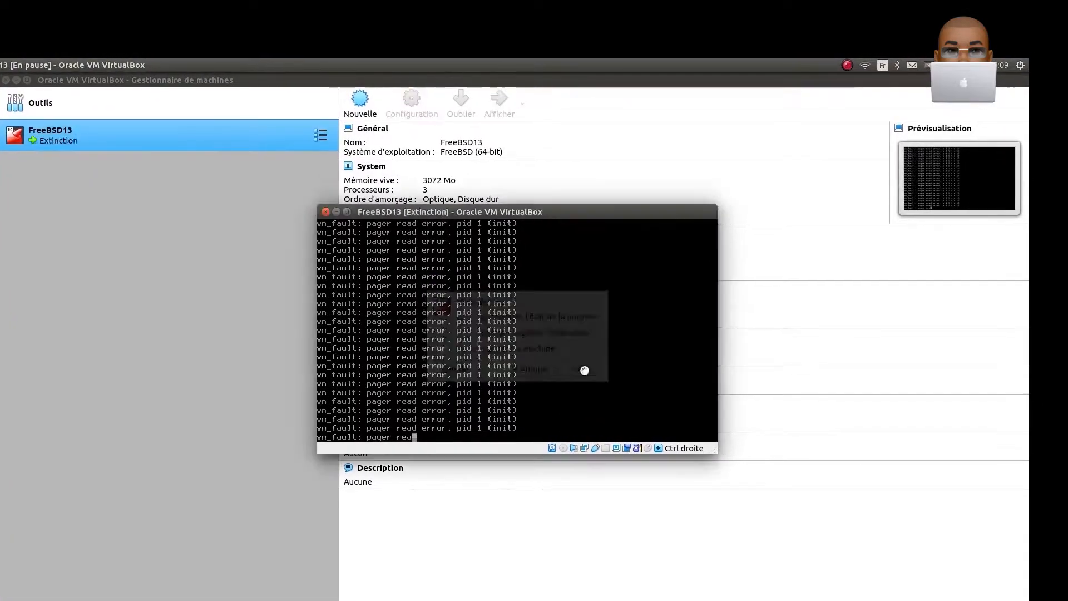
pyautogui.click(582, 368)
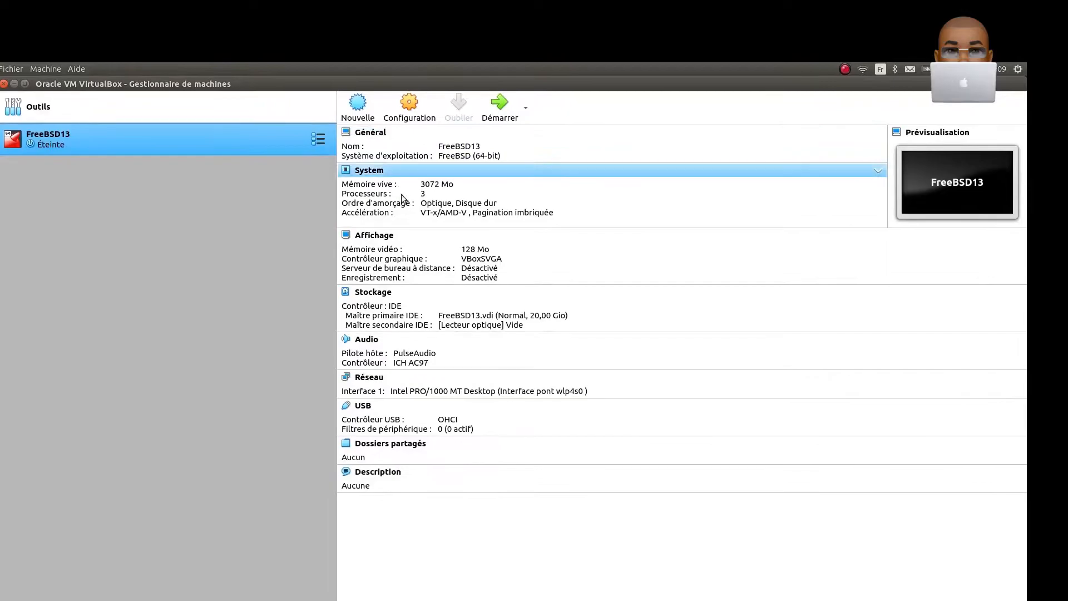
# - Change the FreeBSD13 boot order so the hard disk comes before the optical drive, and save the system settings
pyautogui.click(392, 109)
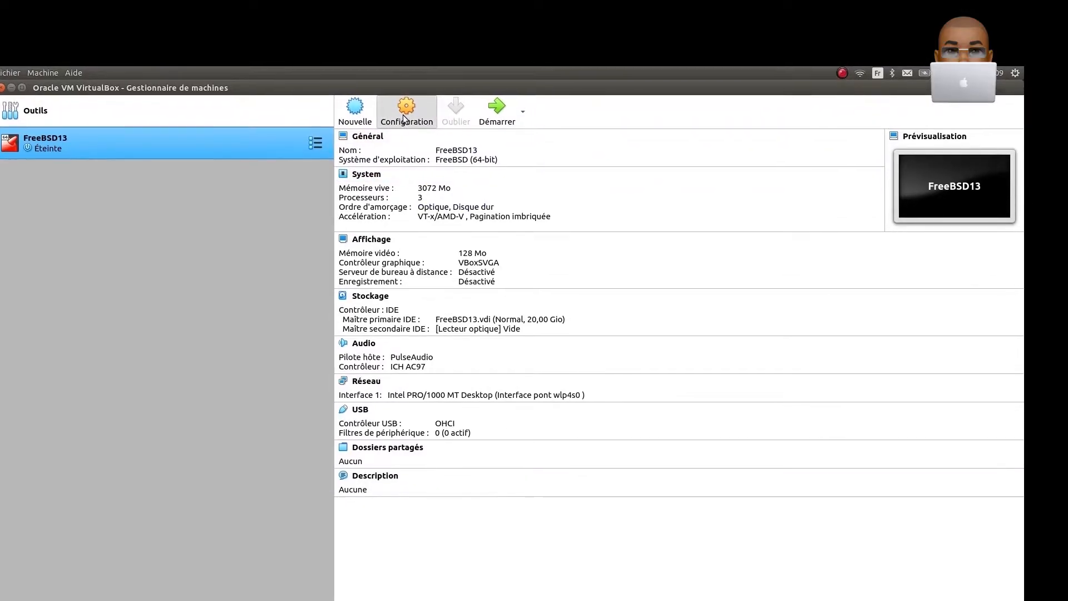
pyautogui.click(325, 268)
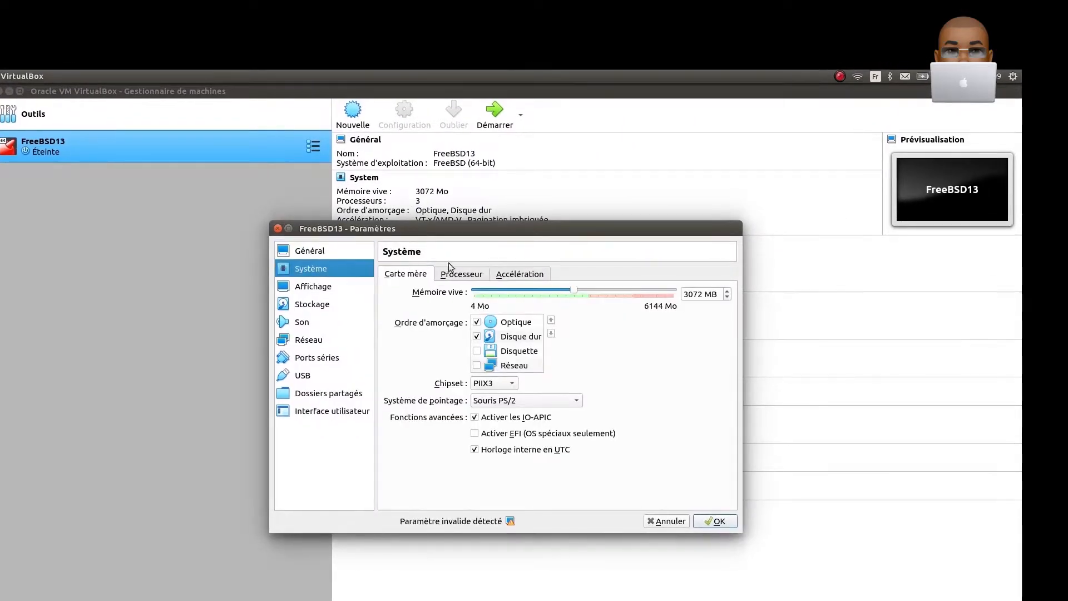
pyautogui.click(529, 325)
pyautogui.click(549, 337)
pyautogui.click(472, 343)
pyautogui.click(707, 532)
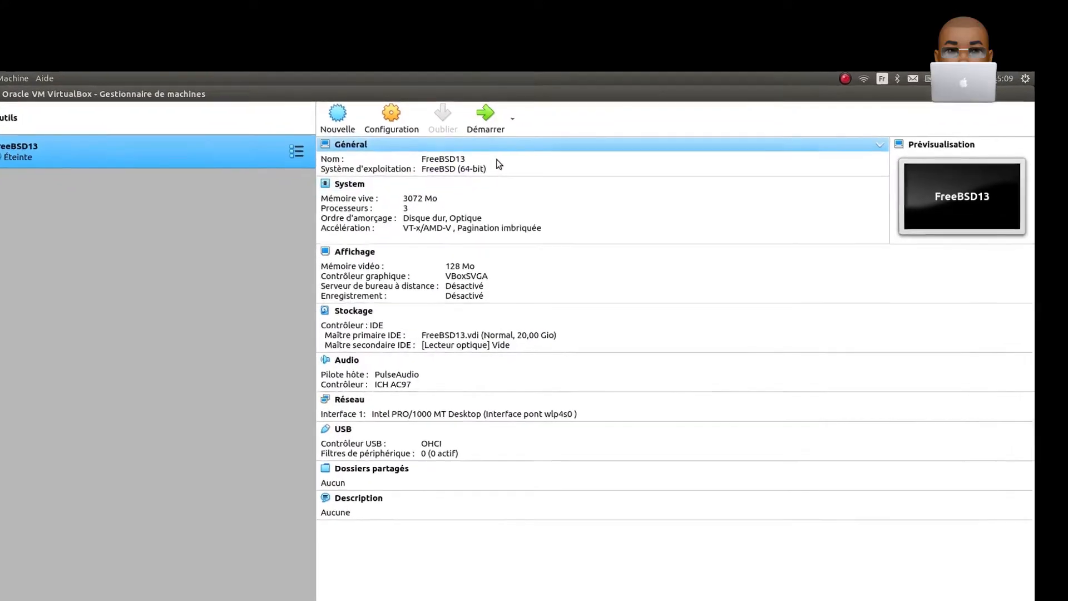
# - Start the FreeBSD13 machine, dismiss the keyboard capture notice, and boot the installed system in multi-user mode
pyautogui.click(485, 118)
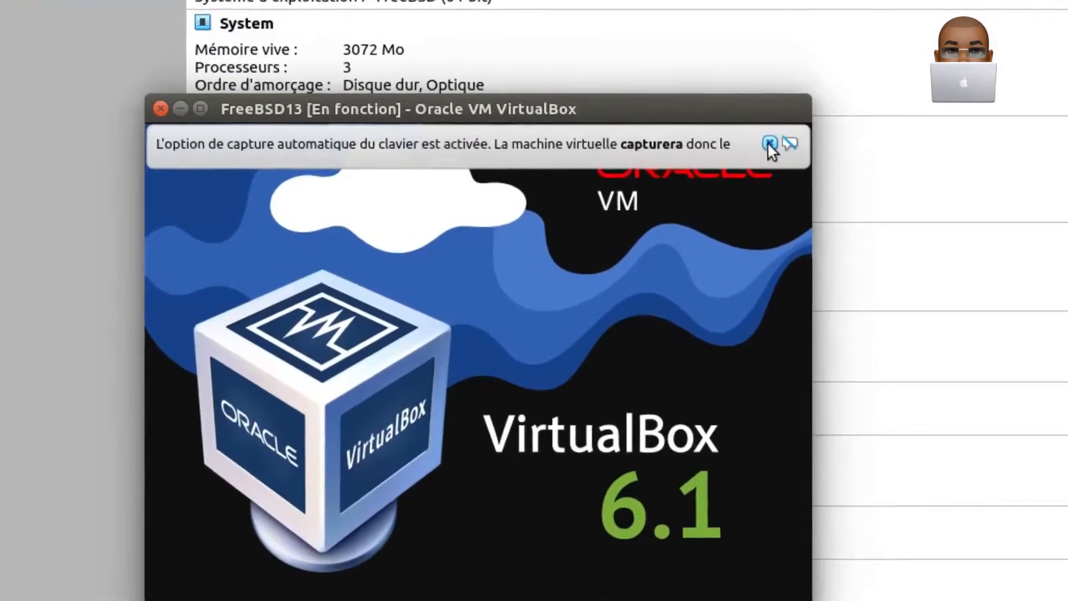
pyautogui.click(770, 144)
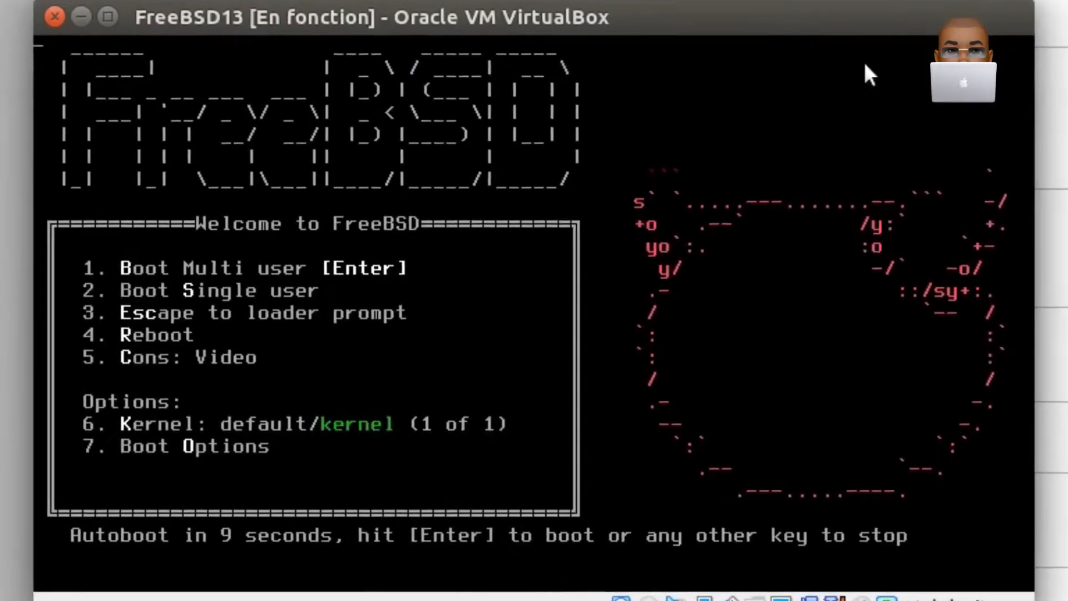
pyautogui.press('Return')
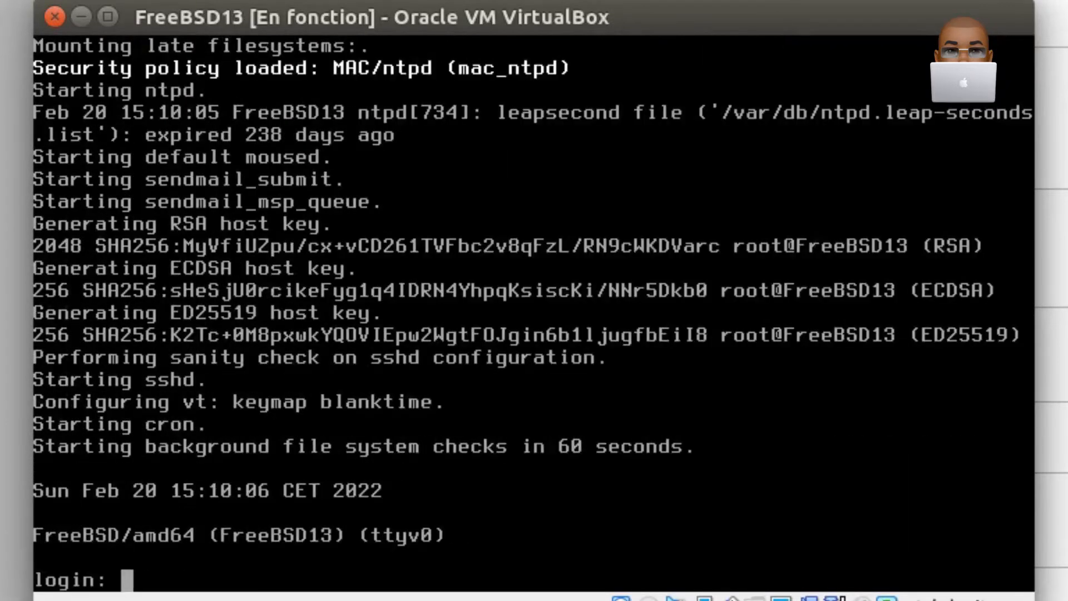
# - Log in as root with the root password and clear the terminal
pyautogui.write('root')
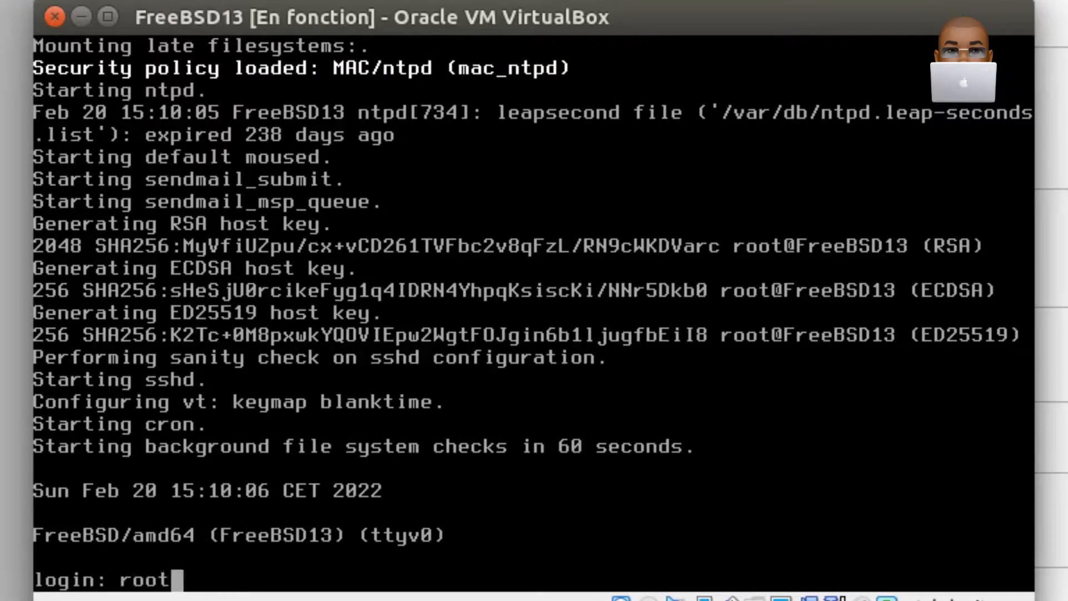
pyautogui.press('Return')
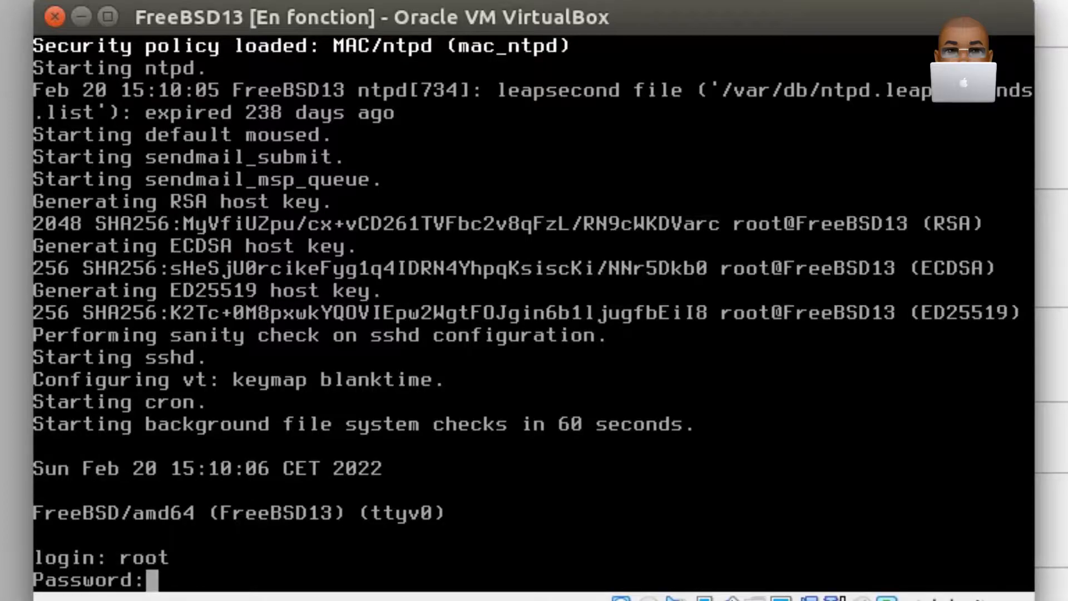
pyautogui.press('Return')
pyautogui.write('clear')
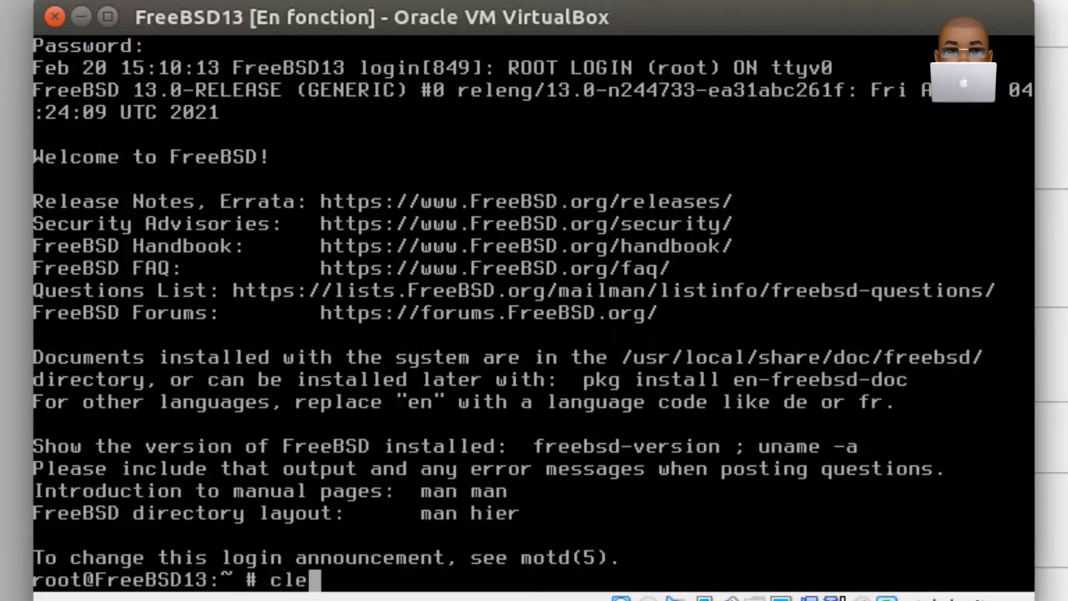
pyautogui.press('Return')
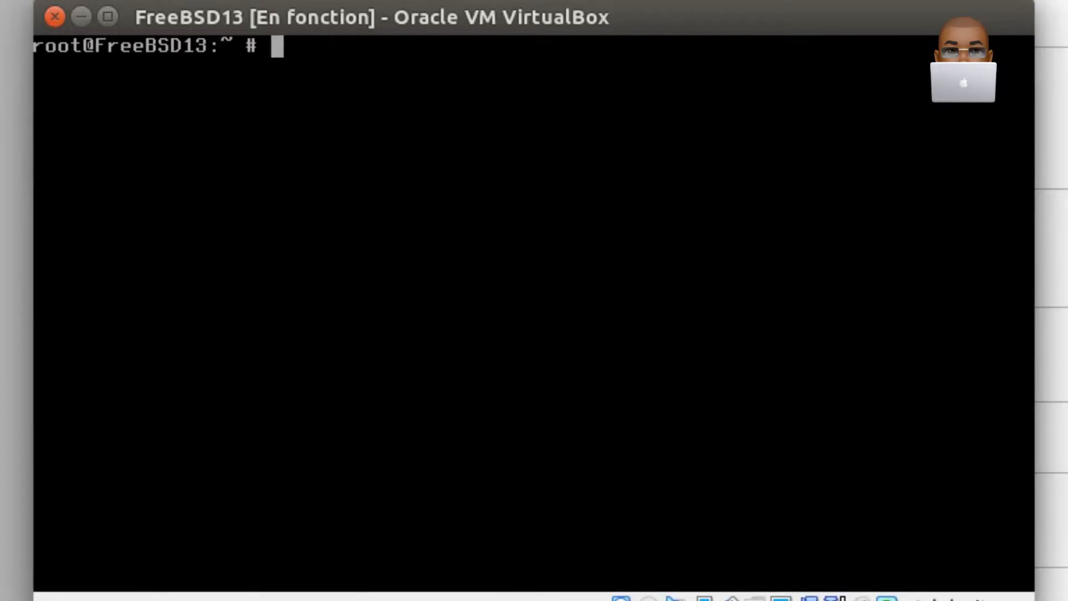
pyautogui.press('Return')
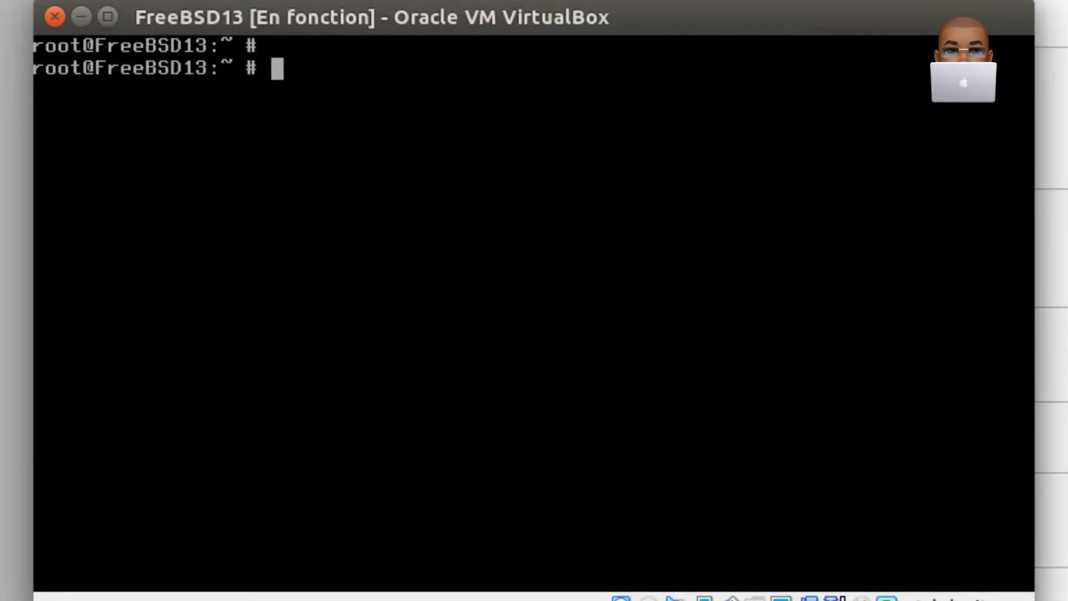
# - Run pkg update and agree to fetch and install the package management tool
pyautogui.write('pg')
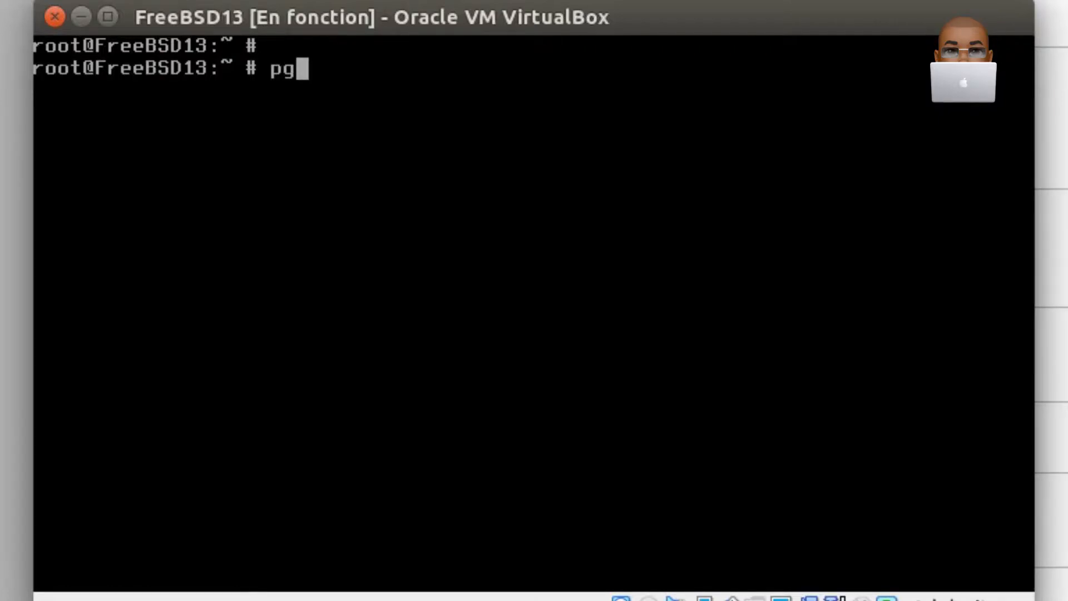
pyautogui.press('BackSpace')
pyautogui.write('kg up')
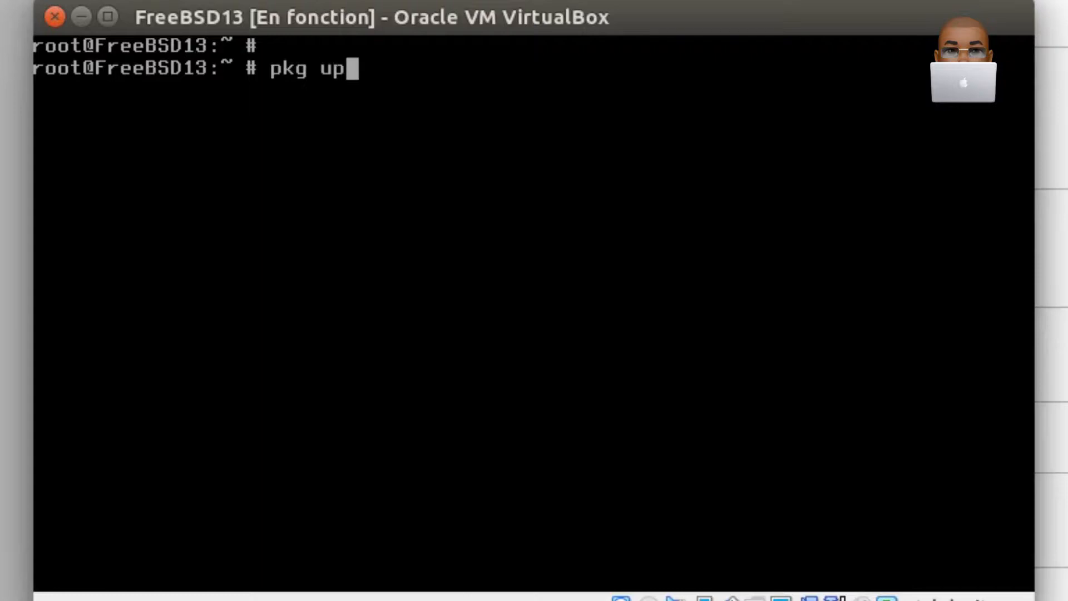
pyautogui.write('date')
pyautogui.press('Return')
pyautogui.write('y')
pyautogui.press('Return')
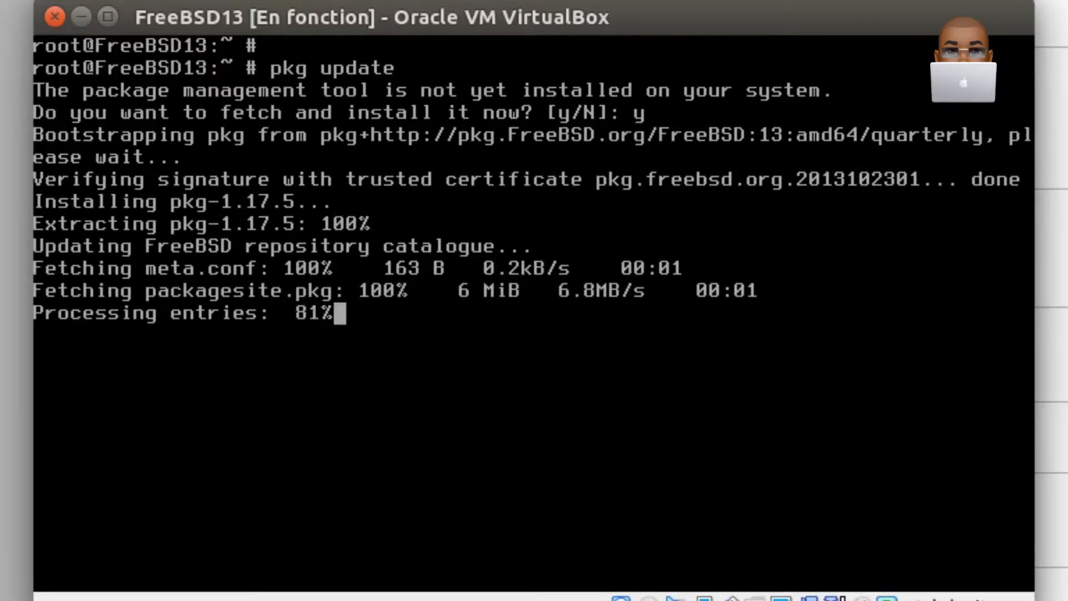
# - Clear the package update output from the terminal with the clear command
pyautogui.write('clear')
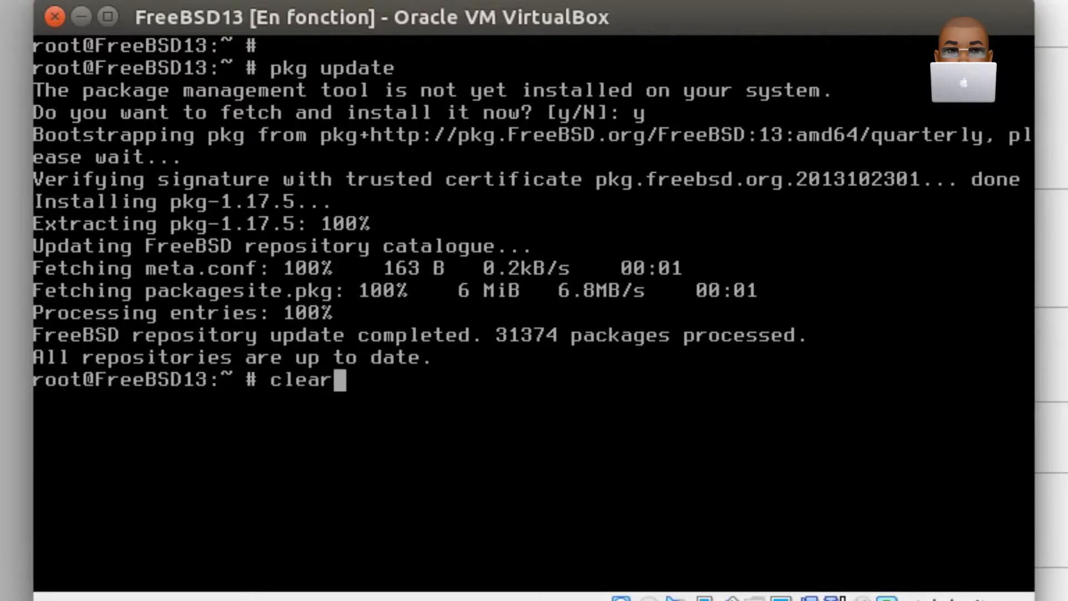
pyautogui.press('Return')
pyautogui.press('Return')
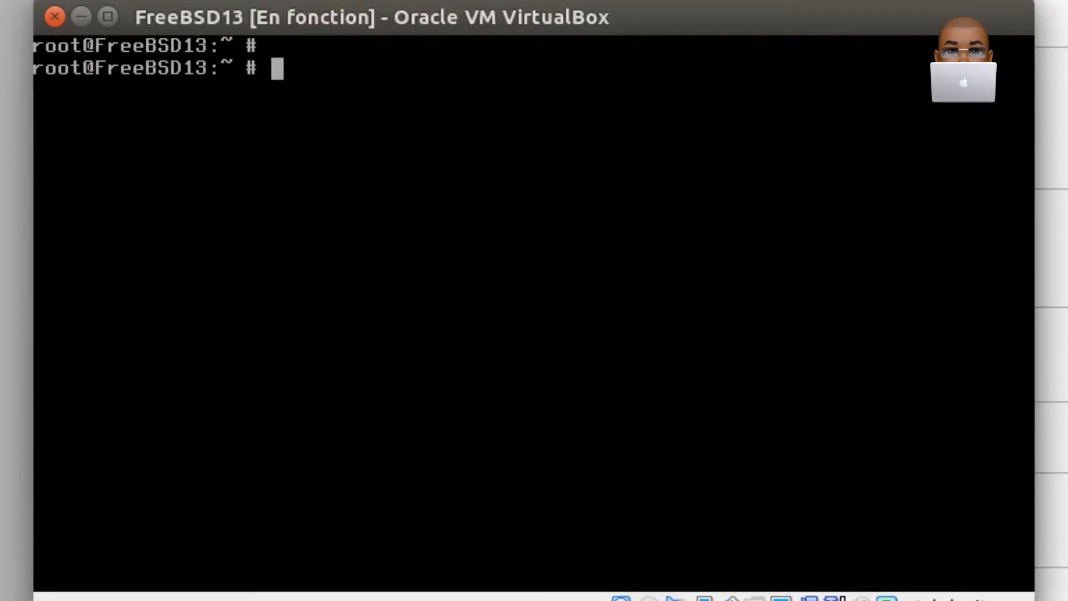
# - Install the nano, sudo, htop and neofetch packages with pkg install and agree to proceed
pyautogui.write('pkg')
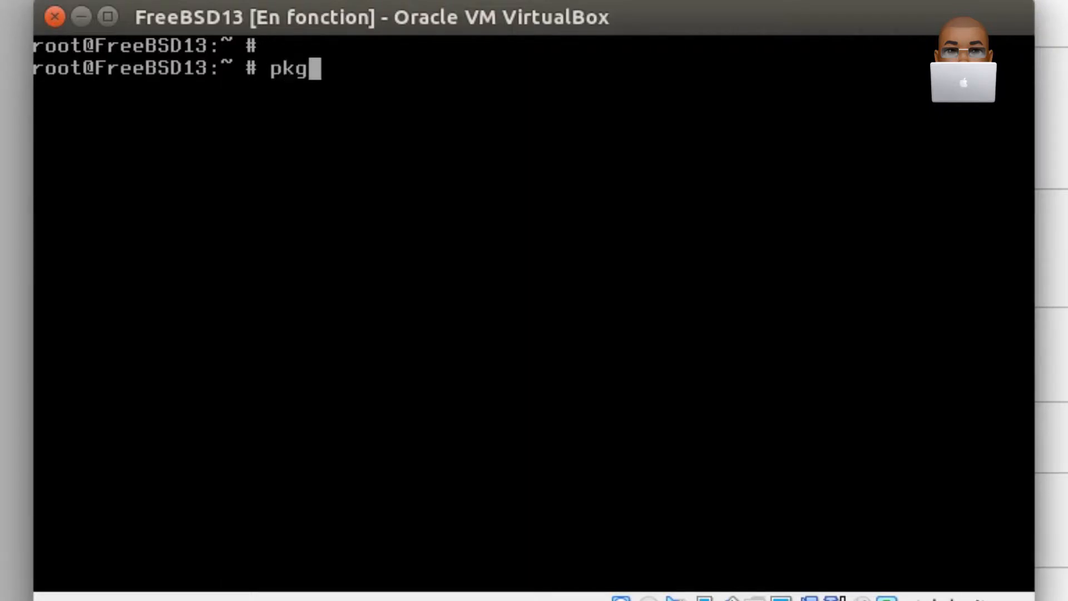
pyautogui.write(' install')
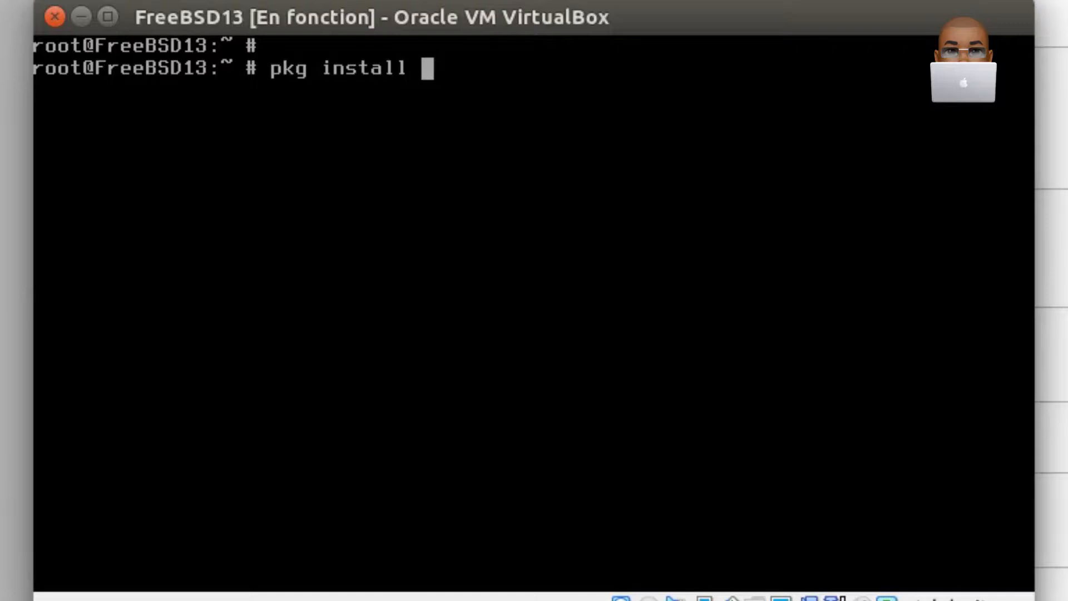
pyautogui.write(' nano sudo')
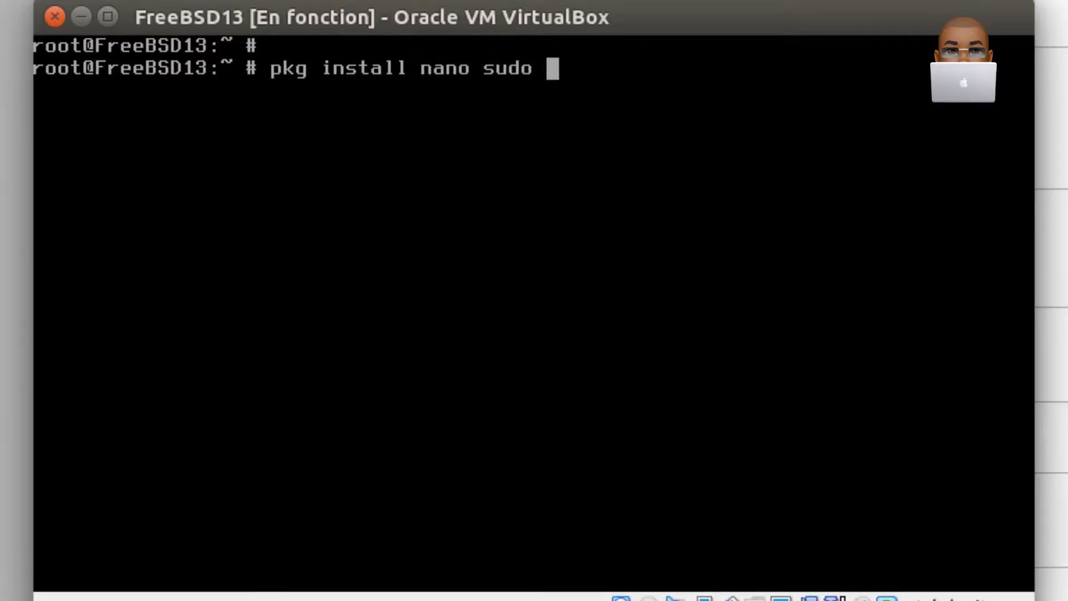
pyautogui.write(' htop n')
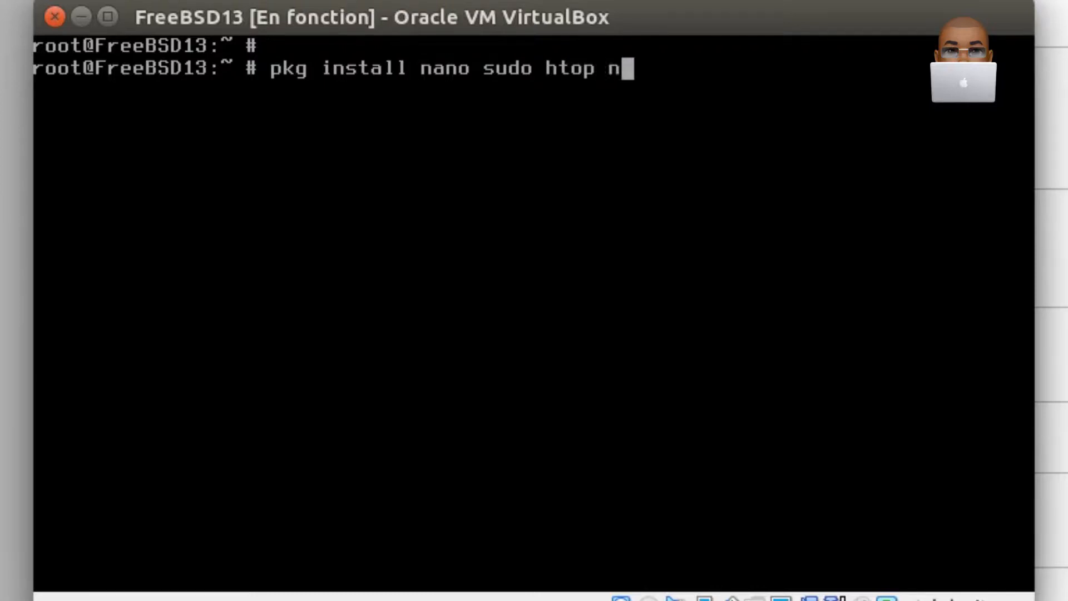
pyautogui.write('eofetc')
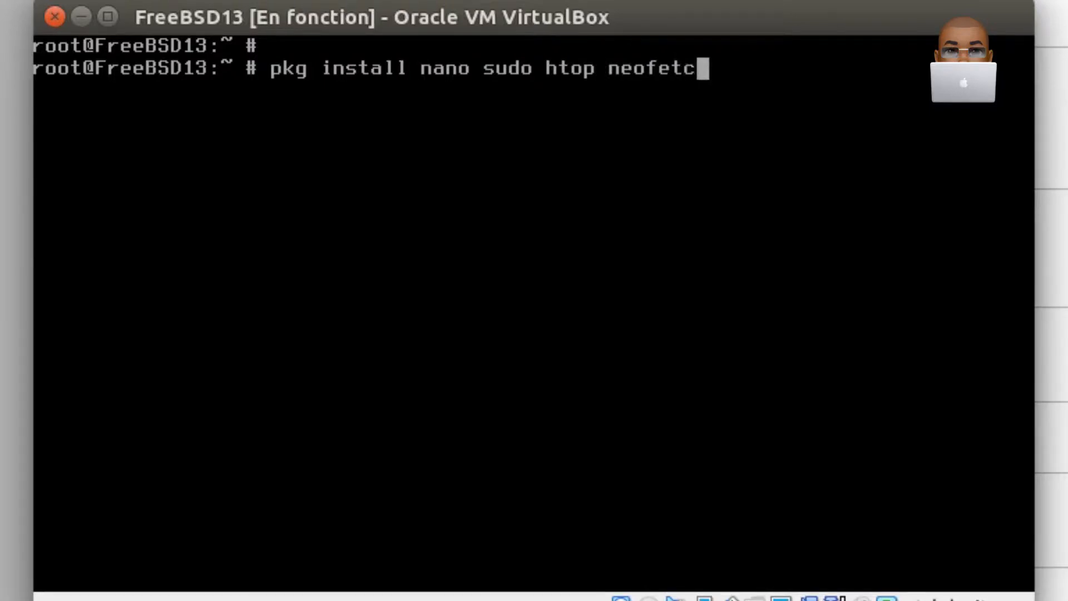
pyautogui.write('h')
pyautogui.press('Return')
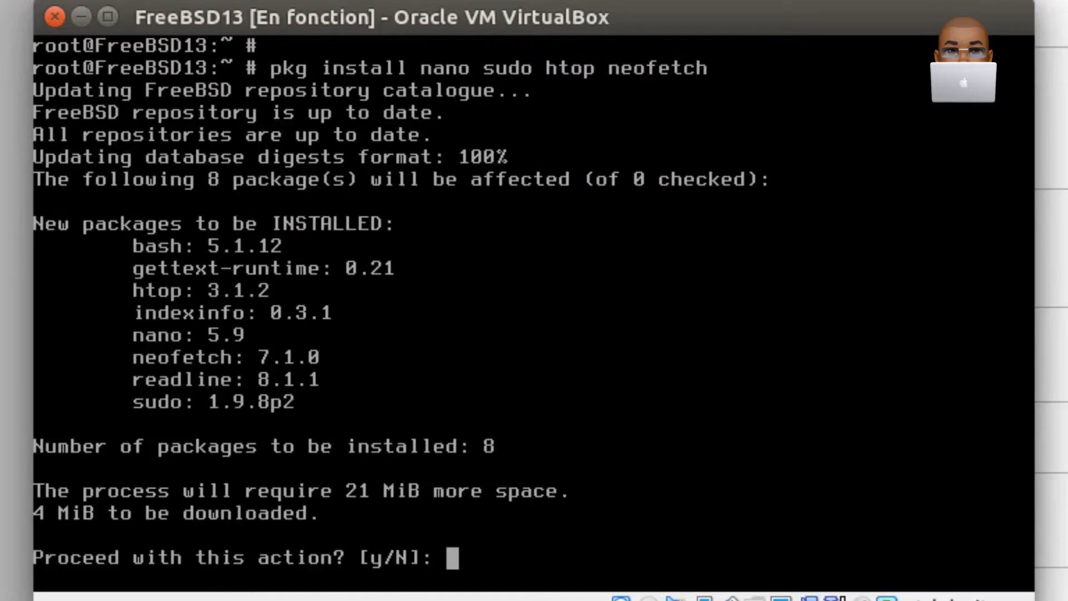
pyautogui.write('y')
pyautogui.press('Return')
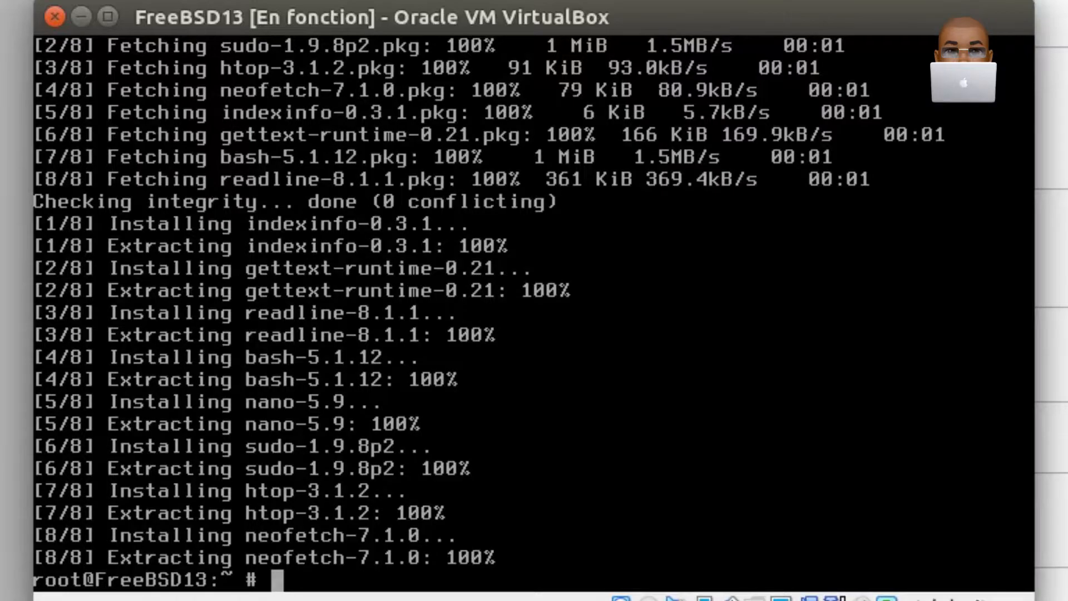
# - Clear the package installation output from the terminal with the clear command
pyautogui.write('clear')
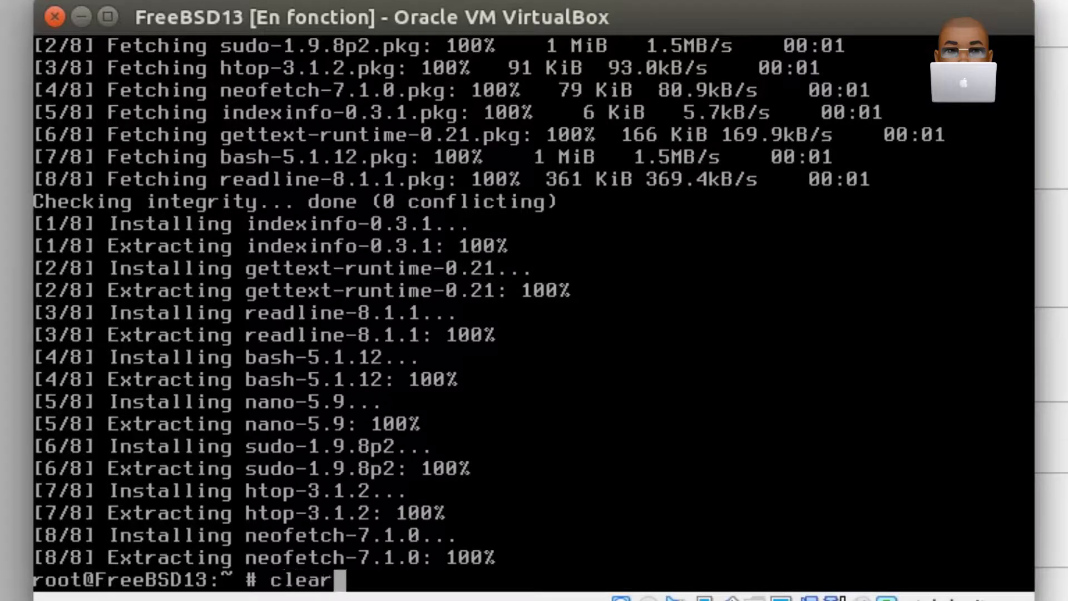
pyautogui.press('Return')
pyautogui.press('Return')
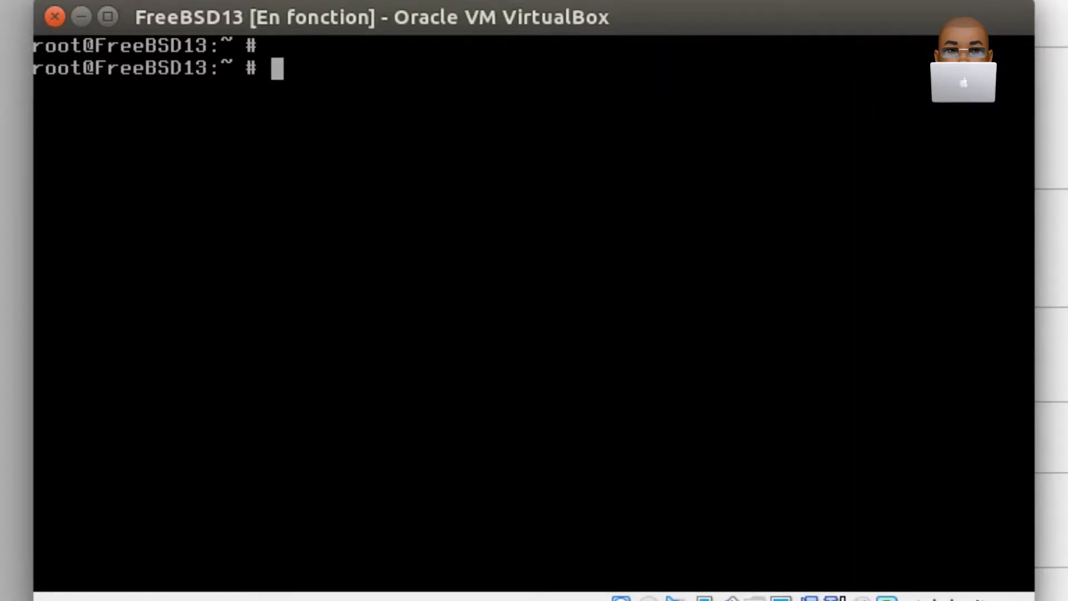
# - Open the file /usr/local/etc/sudoers in nano for editing
pyautogui.write('nano ')
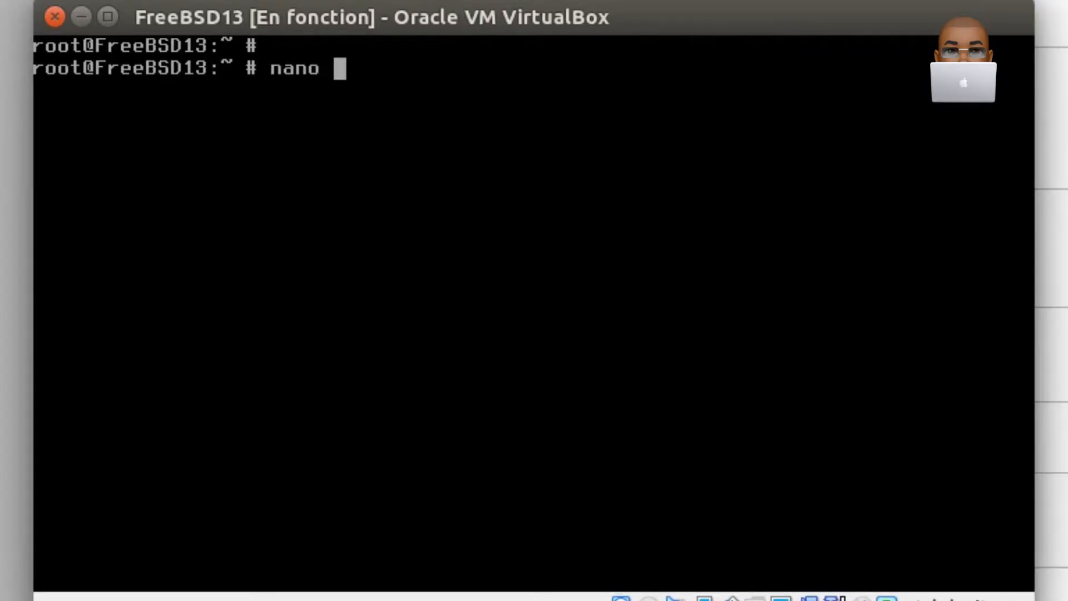
pyautogui.write('/usr')
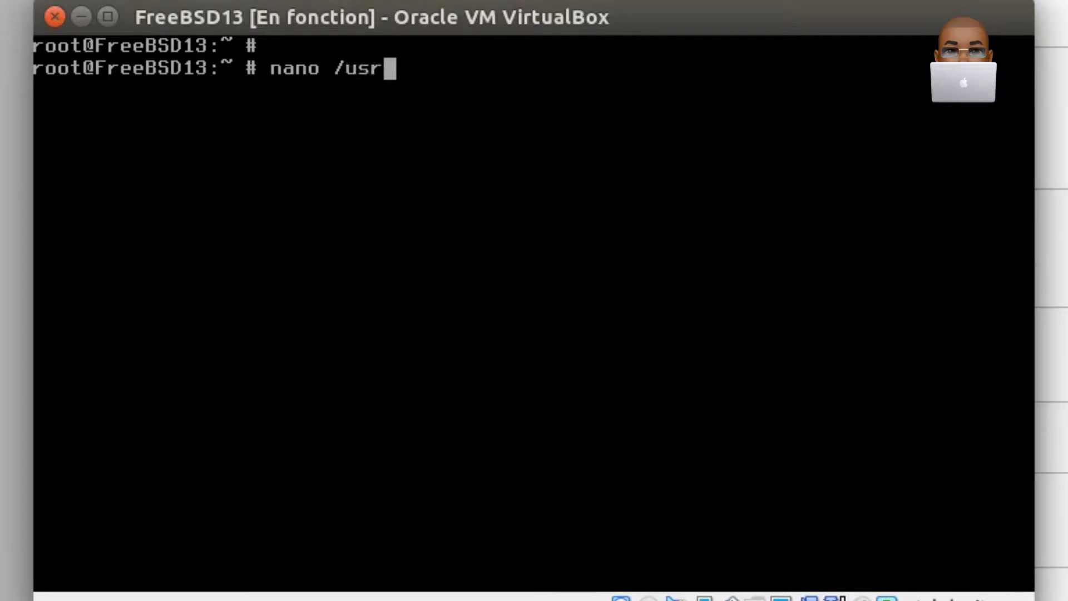
pyautogui.write('/local/sudo')
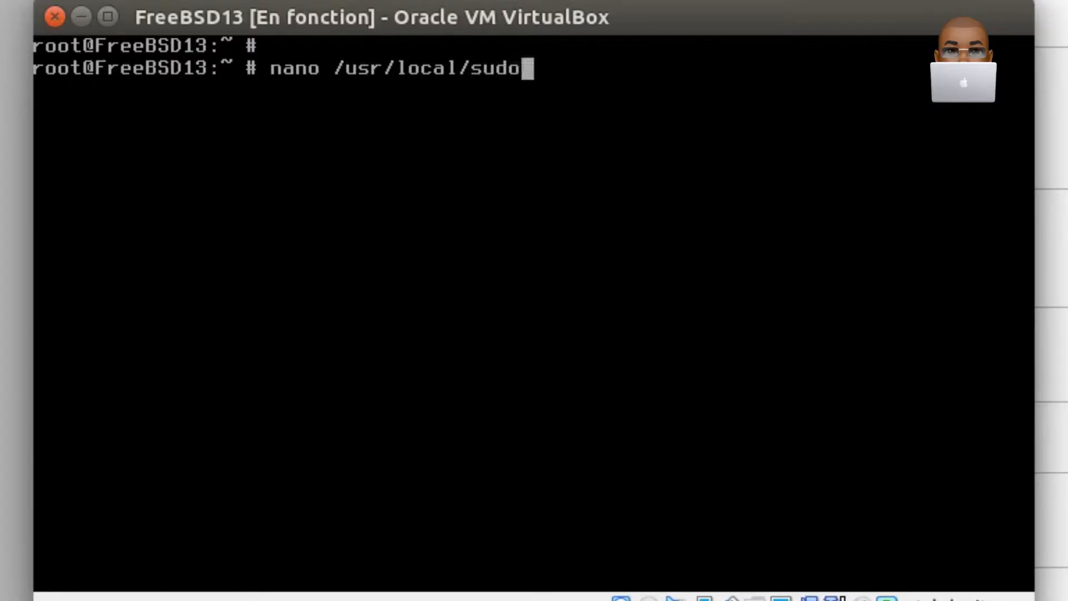
pyautogui.press('BackSpace')
pyautogui.press('BackSpace')
pyautogui.press('BackSpace')
pyautogui.press('BackSpace')
pyautogui.write('etc')
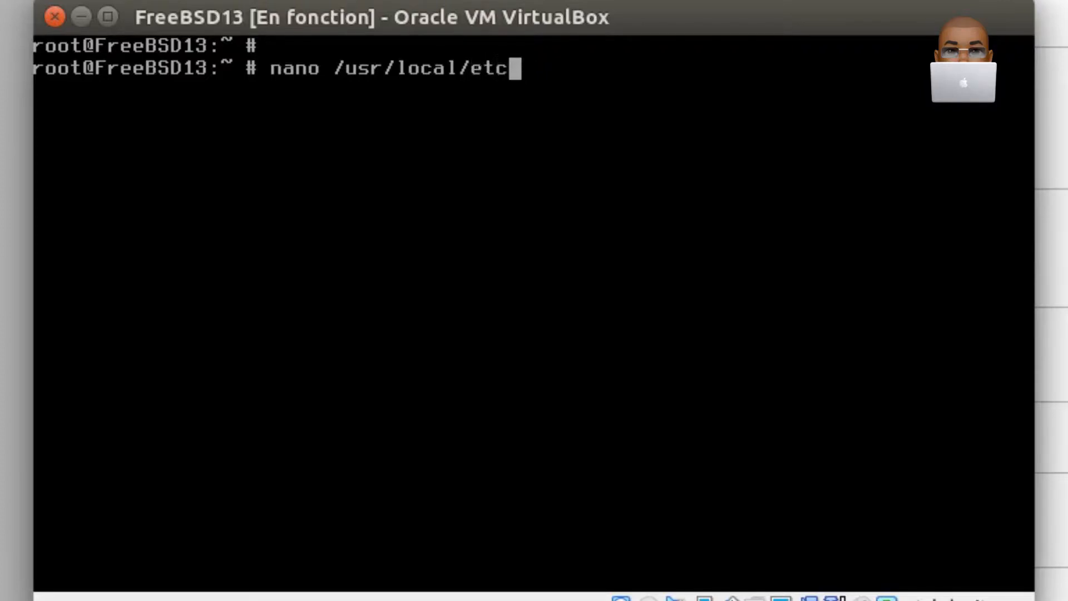
pyautogui.write('/sudoers')
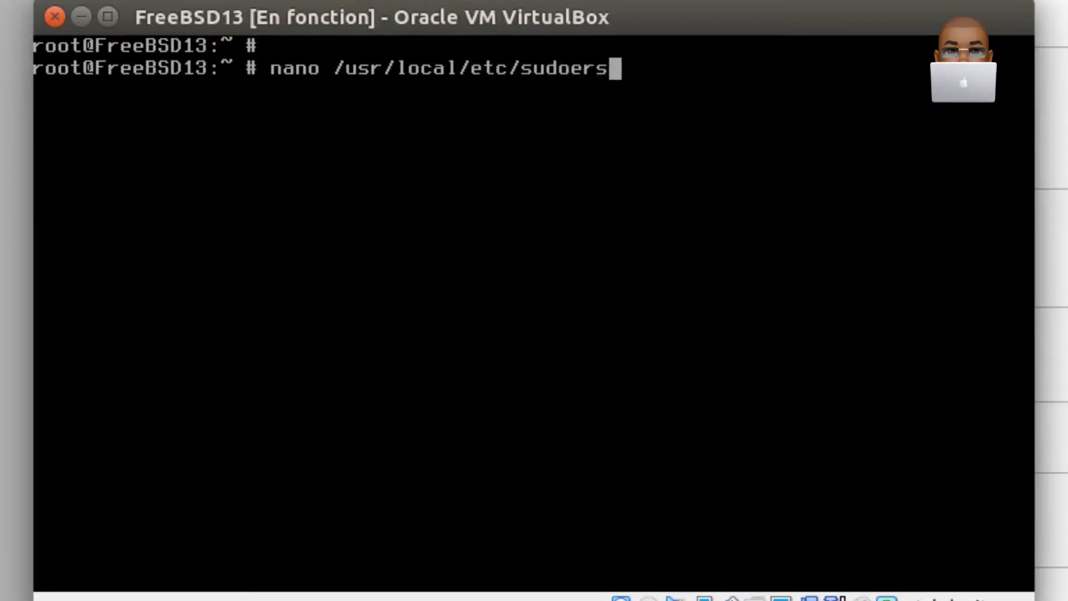
pyautogui.press('Return')
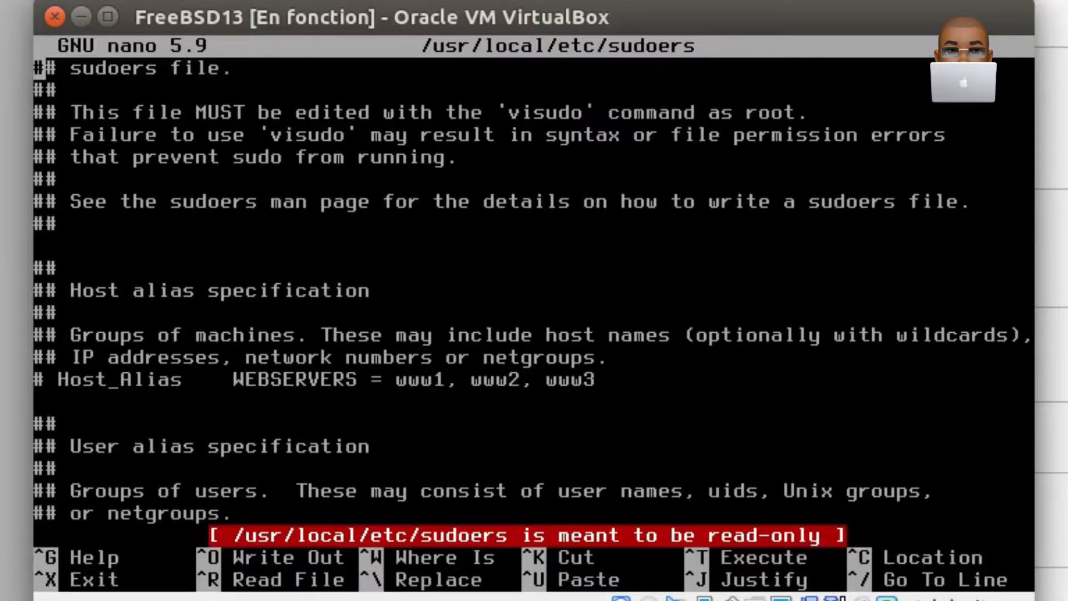
# - Find %wheel in the sudoers file and uncomment the line "%wheel ALL=(ALL) ALL", removing the leading space too
pyautogui.hotkey('ctrl', 'w')
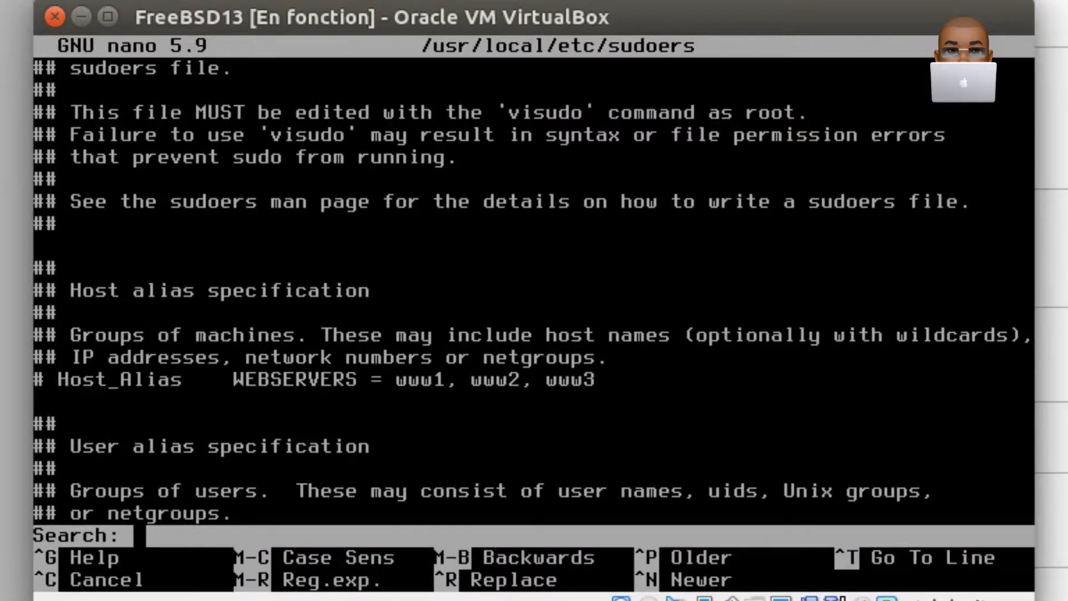
pyautogui.write('%wheel')
pyautogui.press('Return')
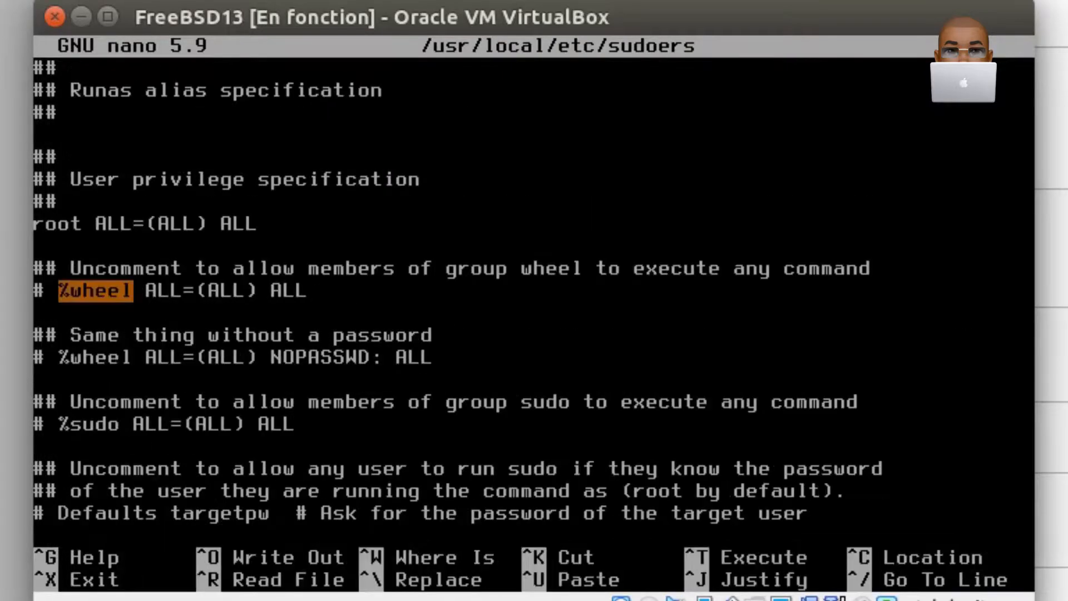
pyautogui.press('Up')
pyautogui.press('Down')
pyautogui.press('Left')
pyautogui.press('Left')
pyautogui.press('Delete')
pyautogui.press('Delete')
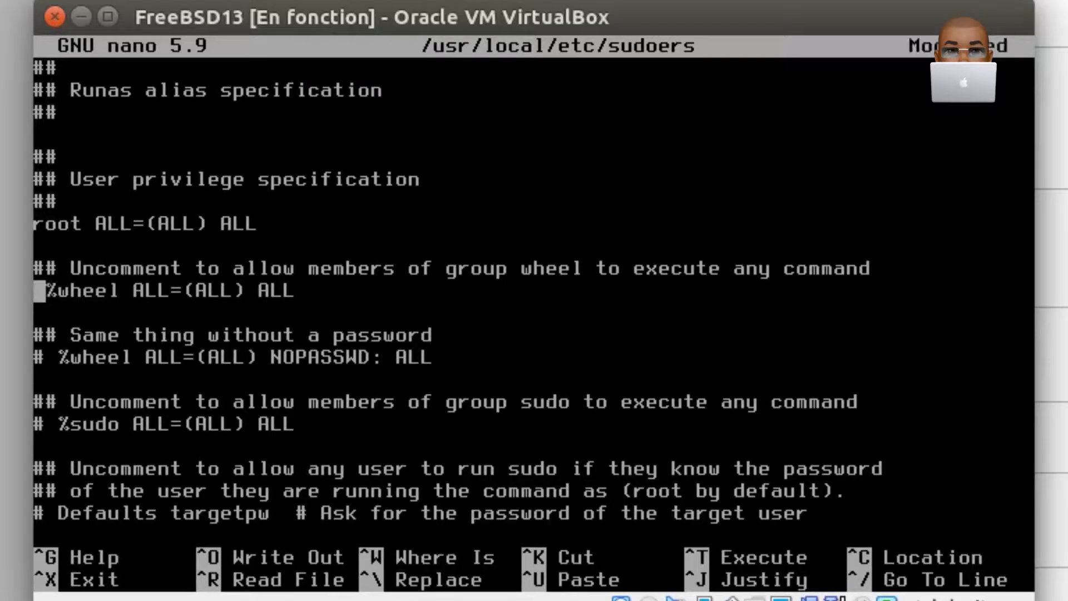
# - Save the sudoers file under its existing name and exit nano
pyautogui.hotkey('ctrl', 'o')
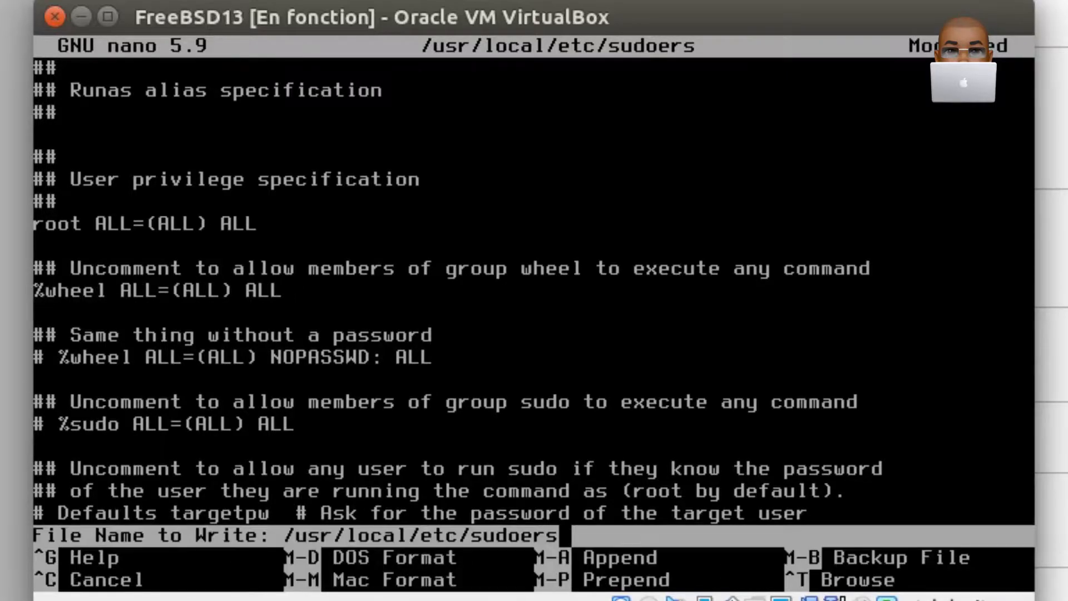
pyautogui.press('Return')
pyautogui.hotkey('ctrl', 'x')
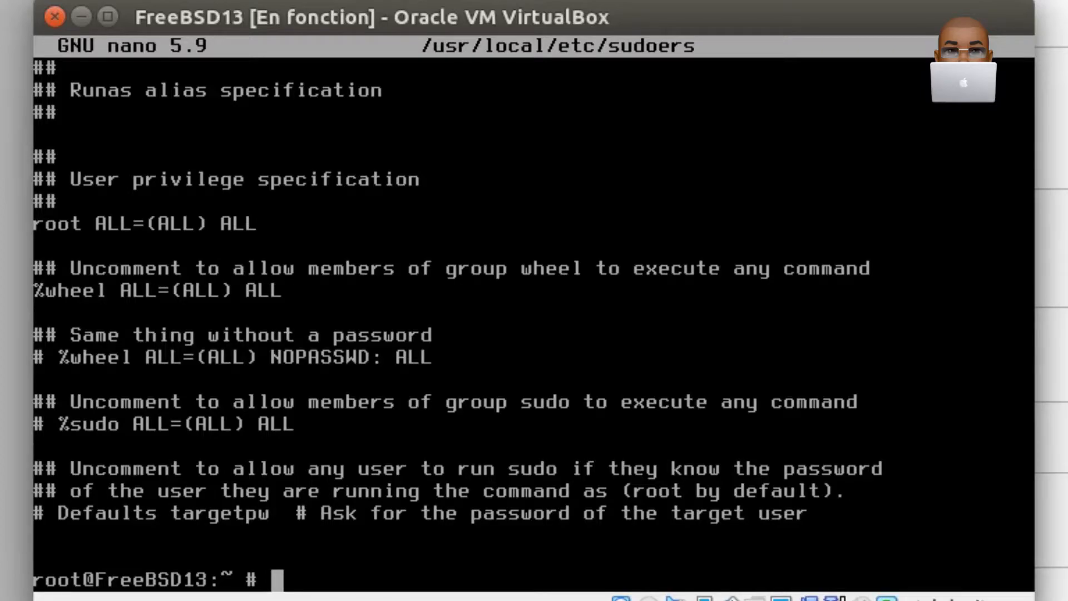
# - Clear the terminal and log out of the root session with exit
pyautogui.write('clear')
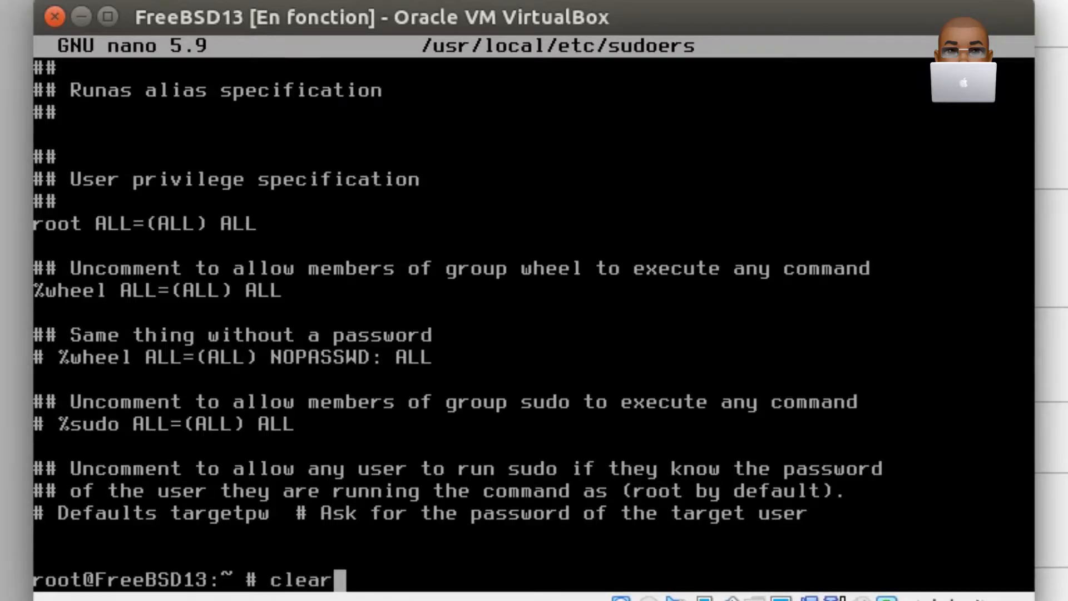
pyautogui.press('Return')
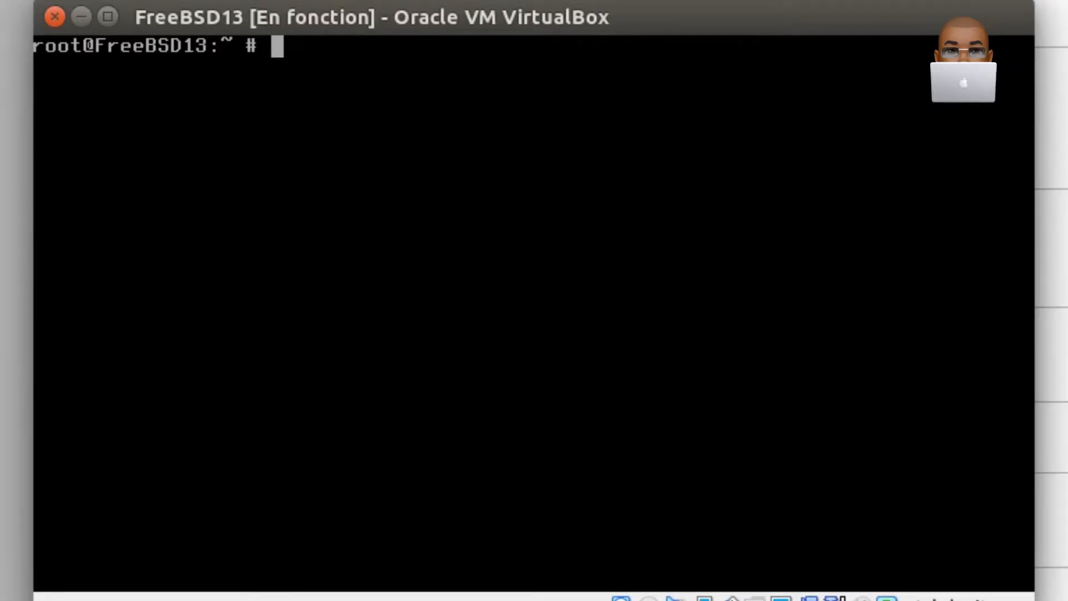
pyautogui.press('Return')
pyautogui.write('exit')
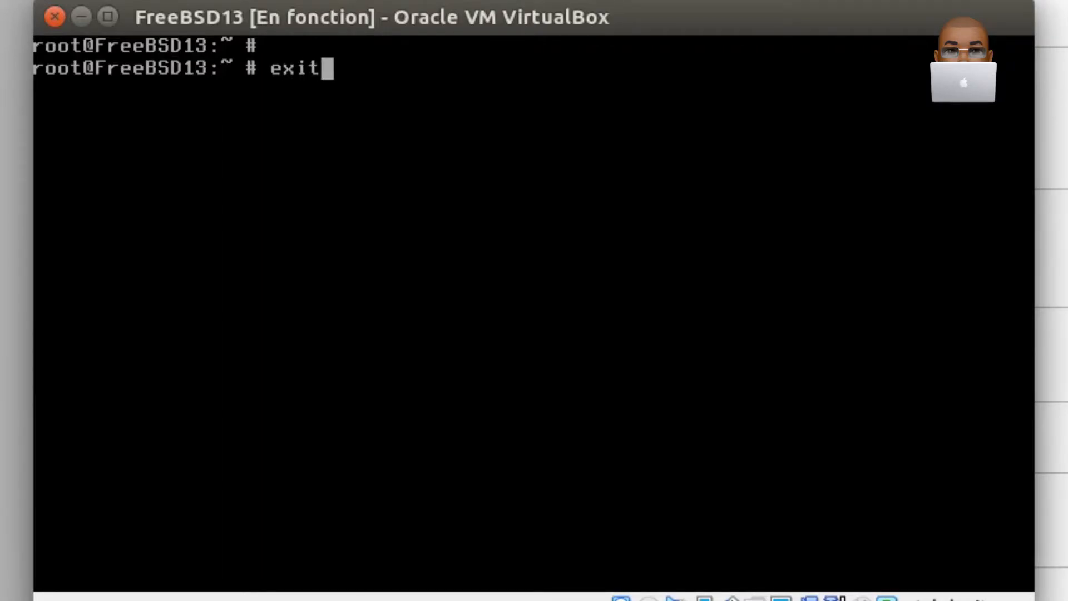
pyautogui.press('Return')
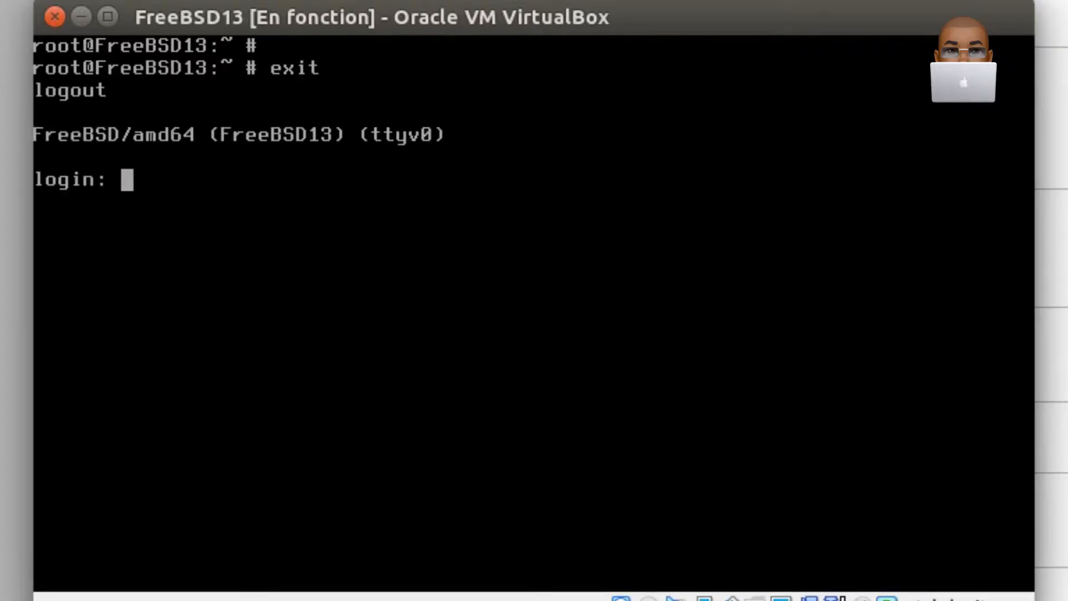
# - Log in with the regular user's login name and account password, and clear the terminal
pyautogui.write('john')
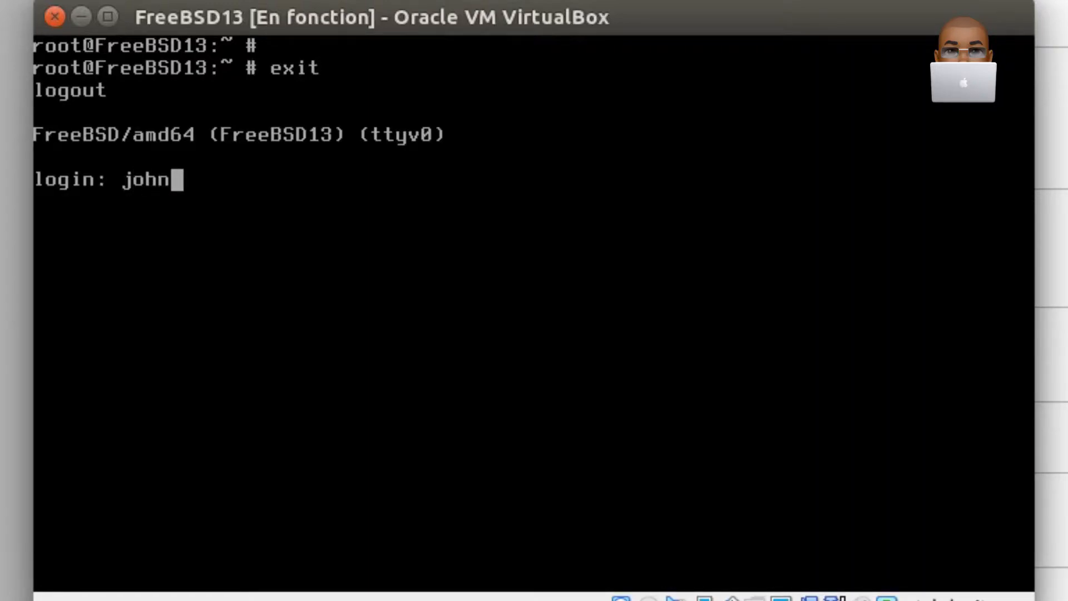
pyautogui.press('Return')
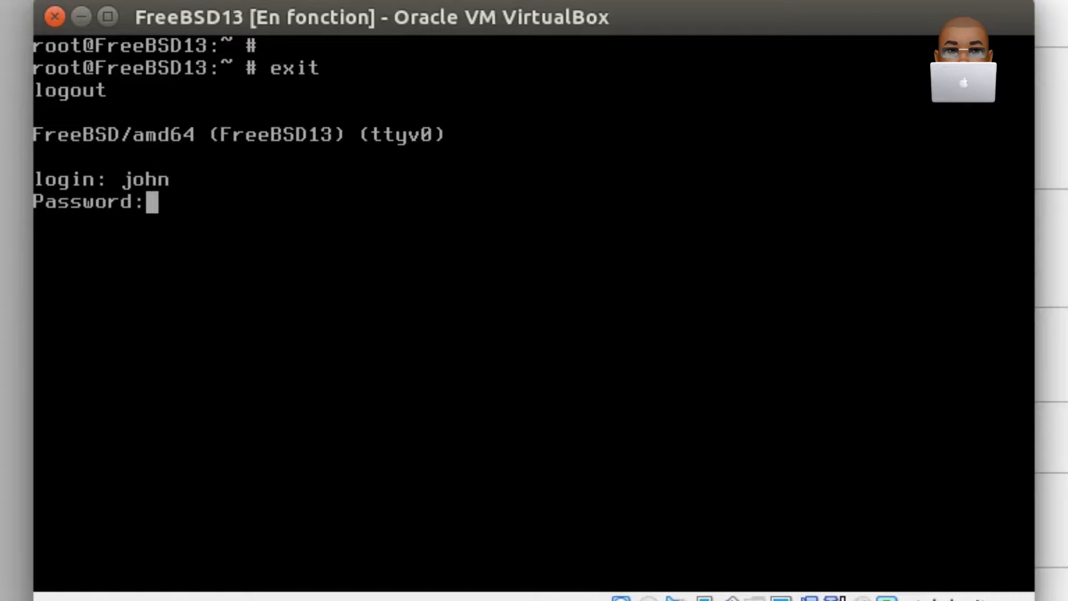
pyautogui.press('Return')
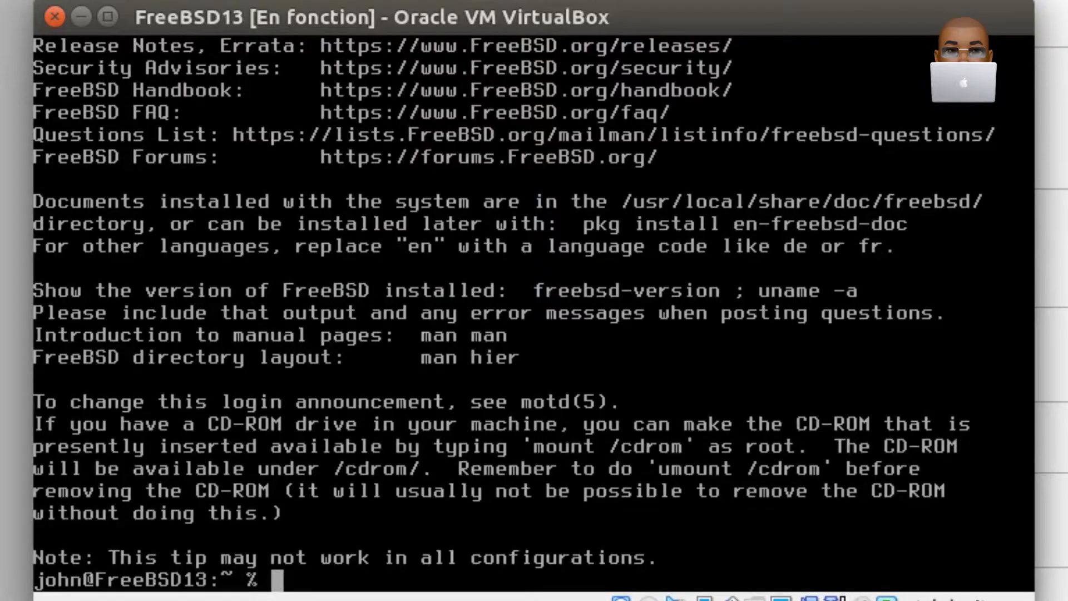
pyautogui.write('clear')
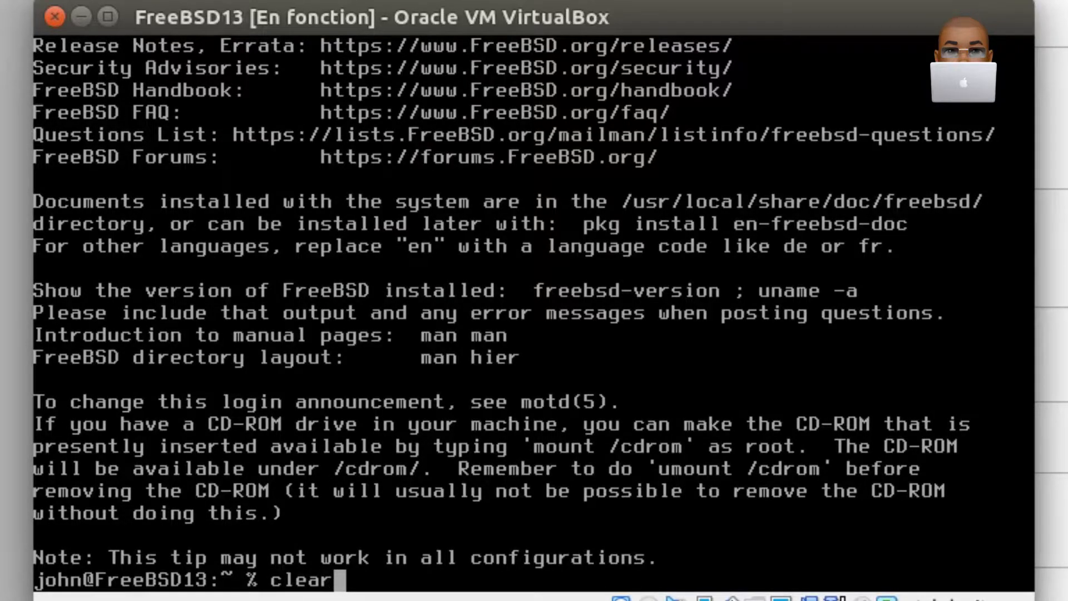
pyautogui.press('Return')
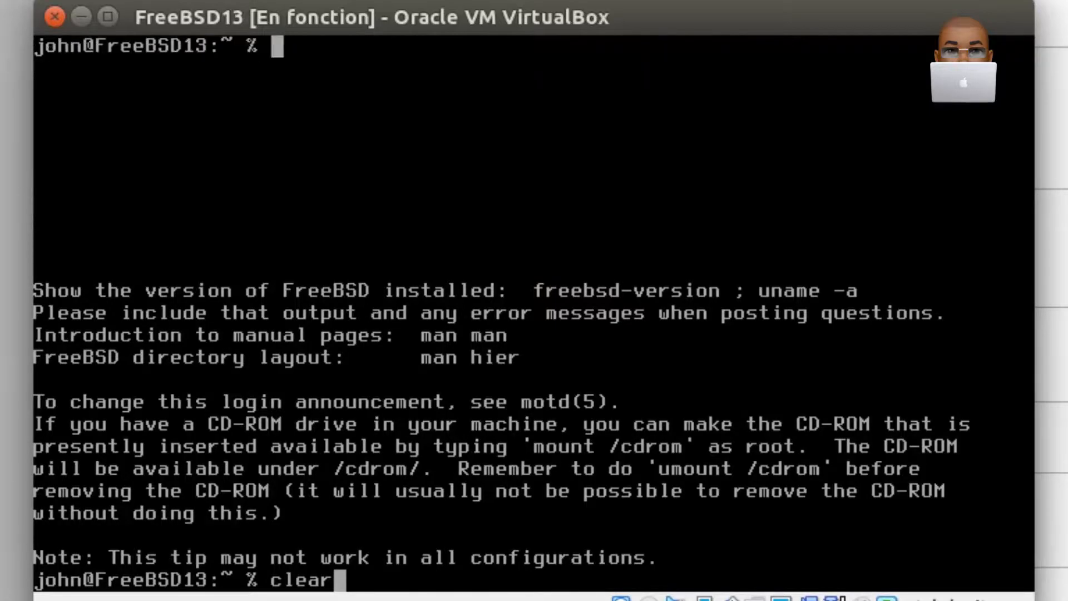
pyautogui.press('Return')
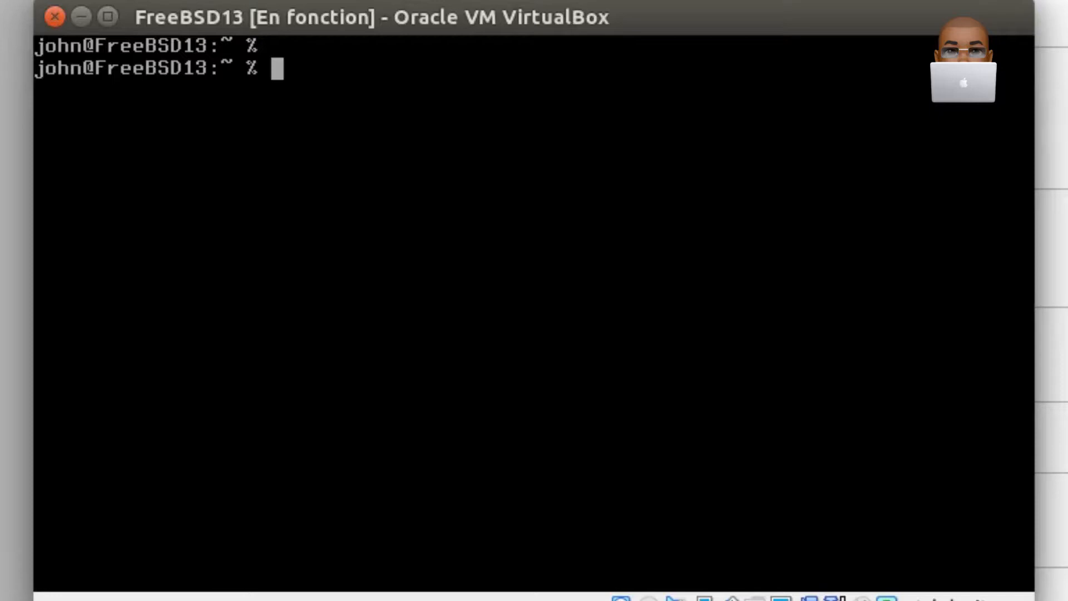
# - Shut down the virtual machine with sudo poweroff, entering the user's account password
pyautogui.write('do poweroff')
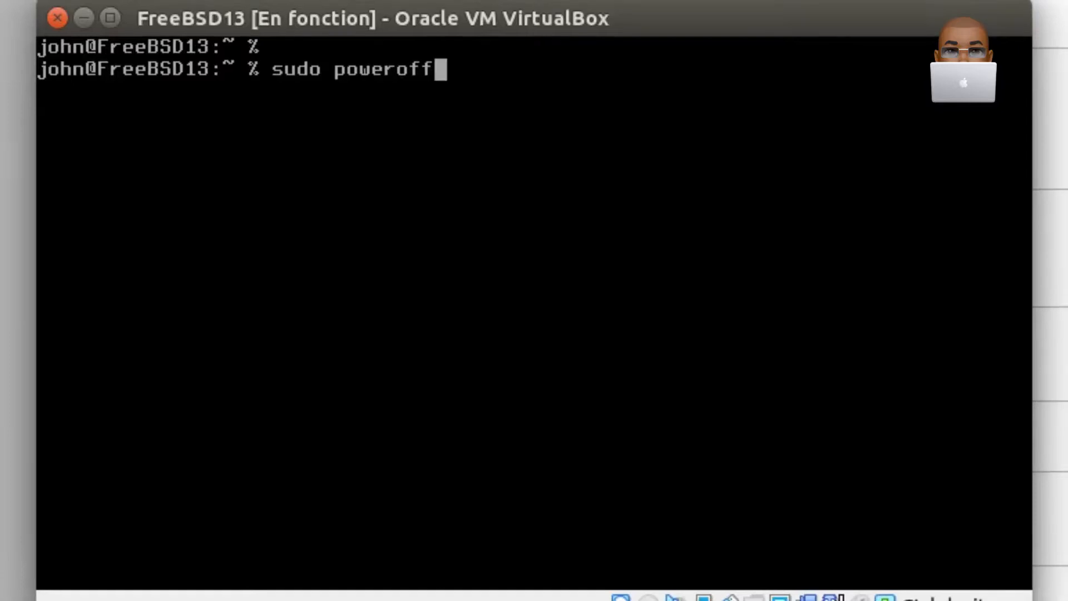
pyautogui.press('Return')
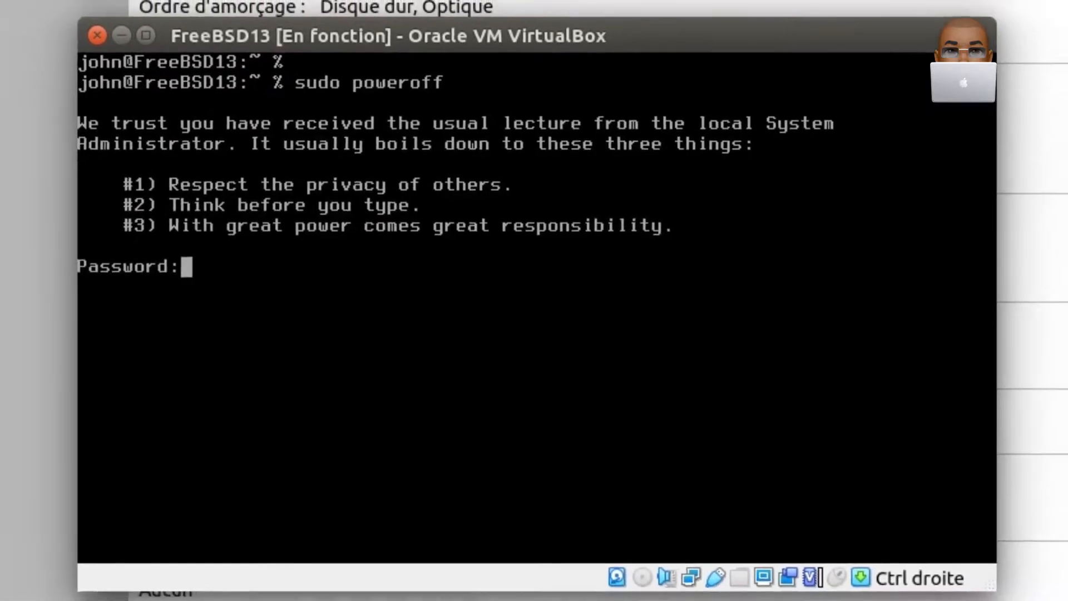
pyautogui.press('Return')
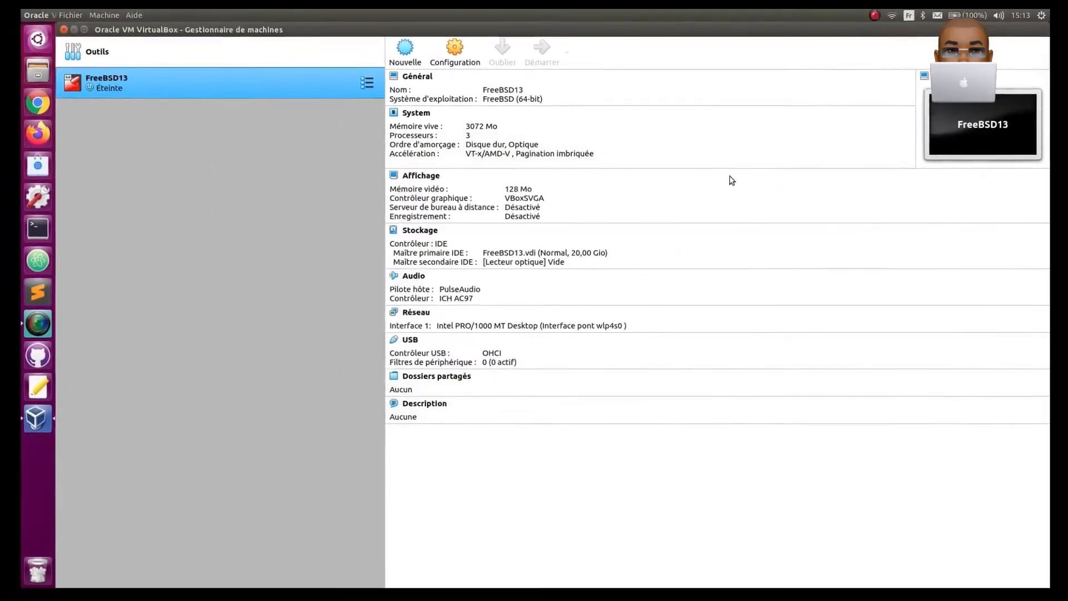
# - Create a full clone of the FreeBSD13 machine, keeping the proposed name Clone de FreeBSD13 and the default path
pyautogui.rightClick(287, 83)
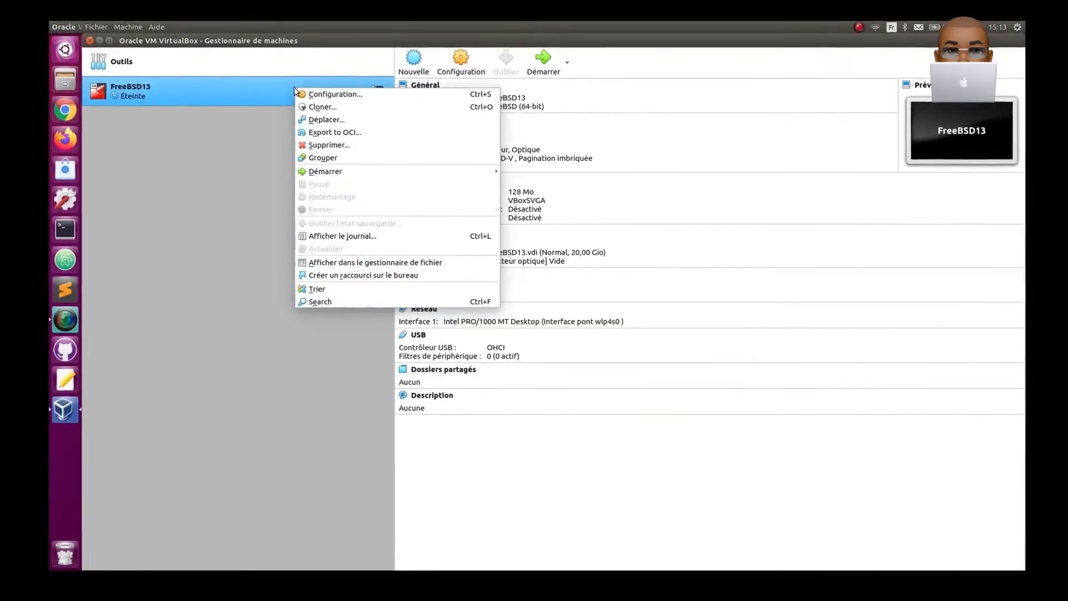
pyautogui.click(328, 109)
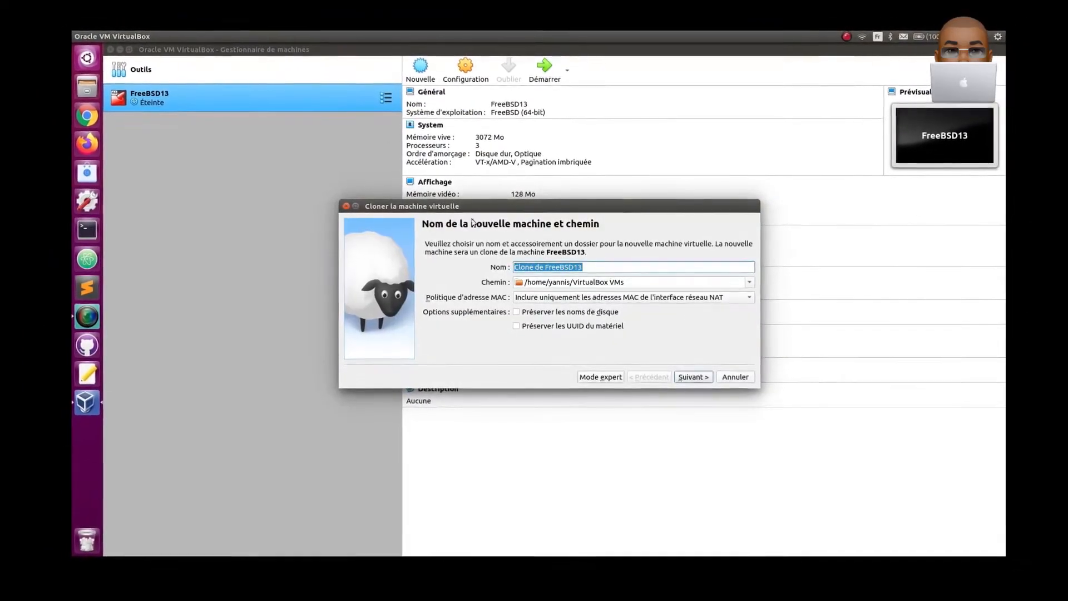
pyautogui.click(693, 375)
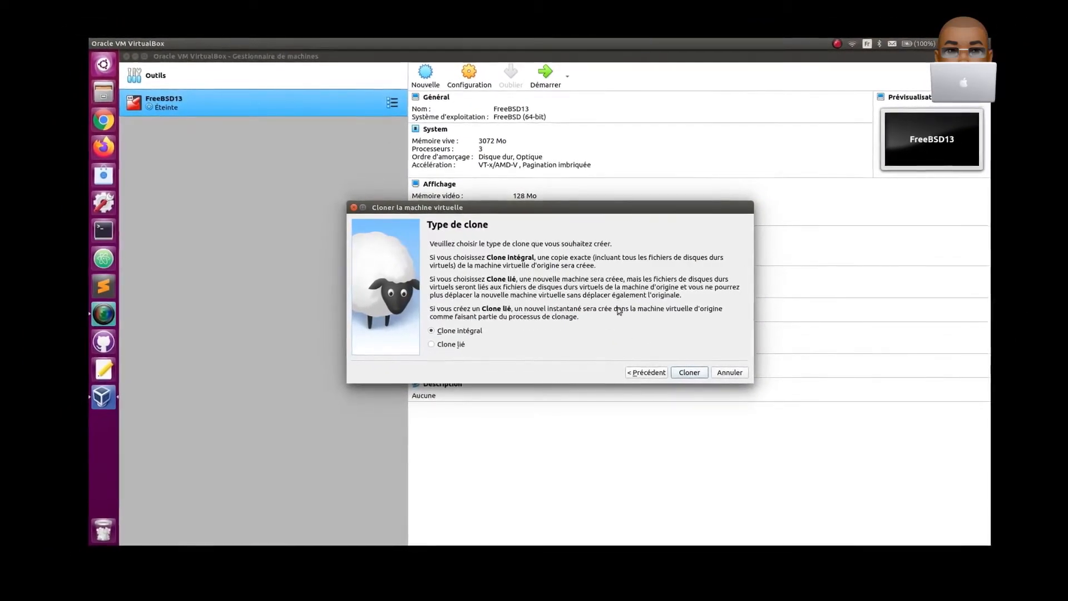
pyautogui.click(692, 377)
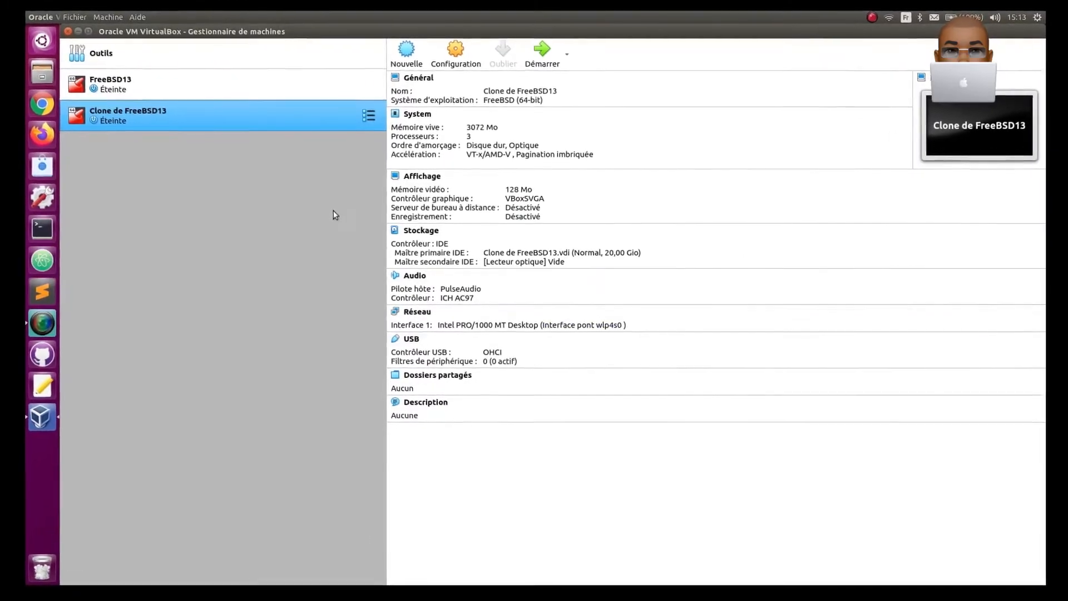
# - Start the original FreeBSD13 virtual machine and boot it to the login prompt
pyautogui.click(144, 84)
pyautogui.click(527, 54)
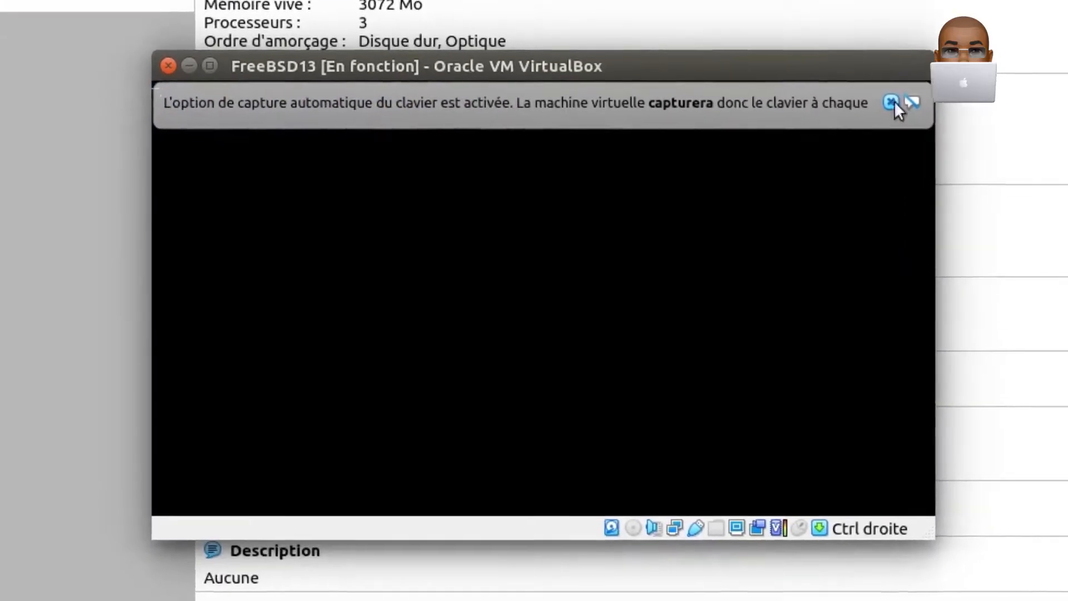
pyautogui.click(892, 102)
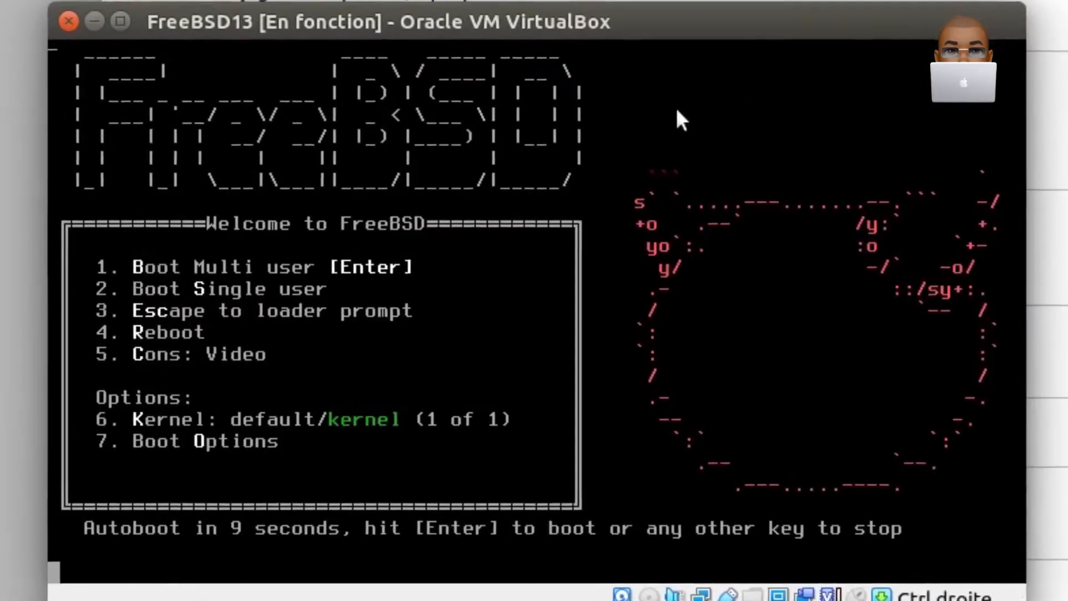
pyautogui.press('Return')
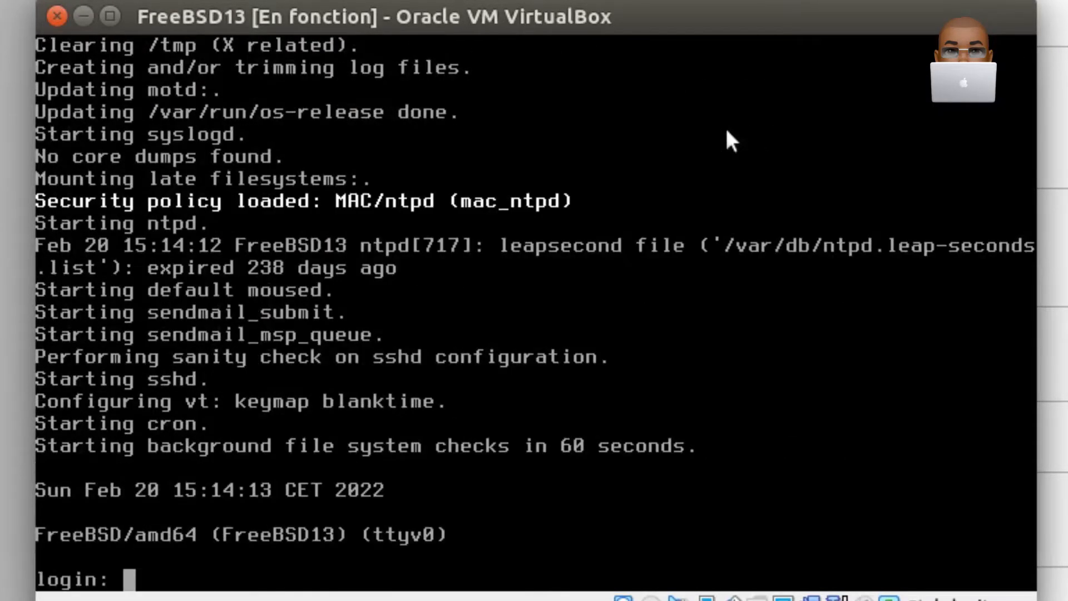
# - Log in as root with the account password and clear the terminal
pyautogui.write('root')
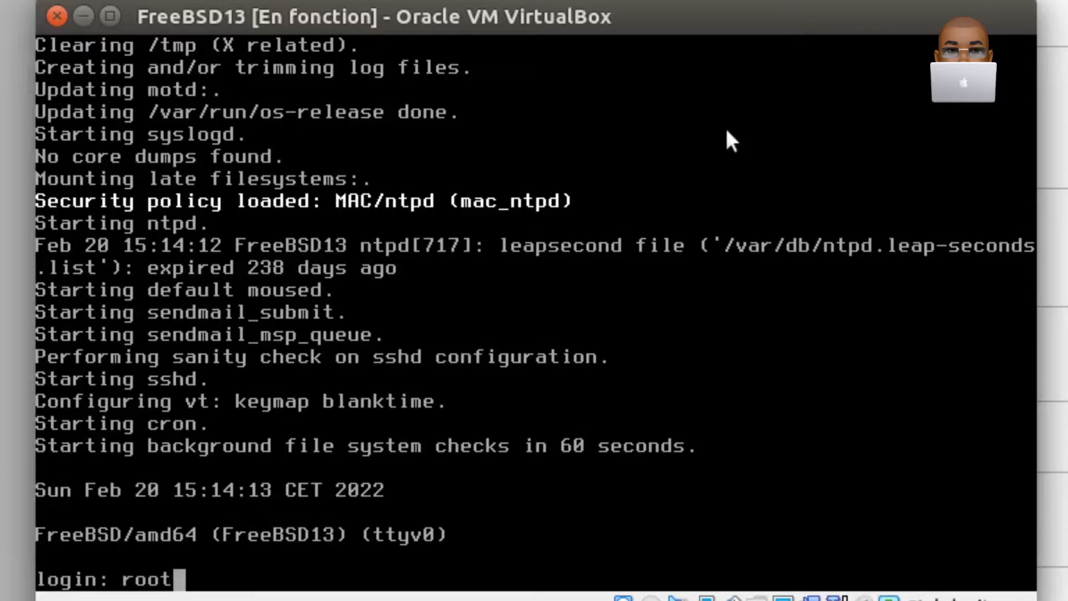
pyautogui.press('Return')
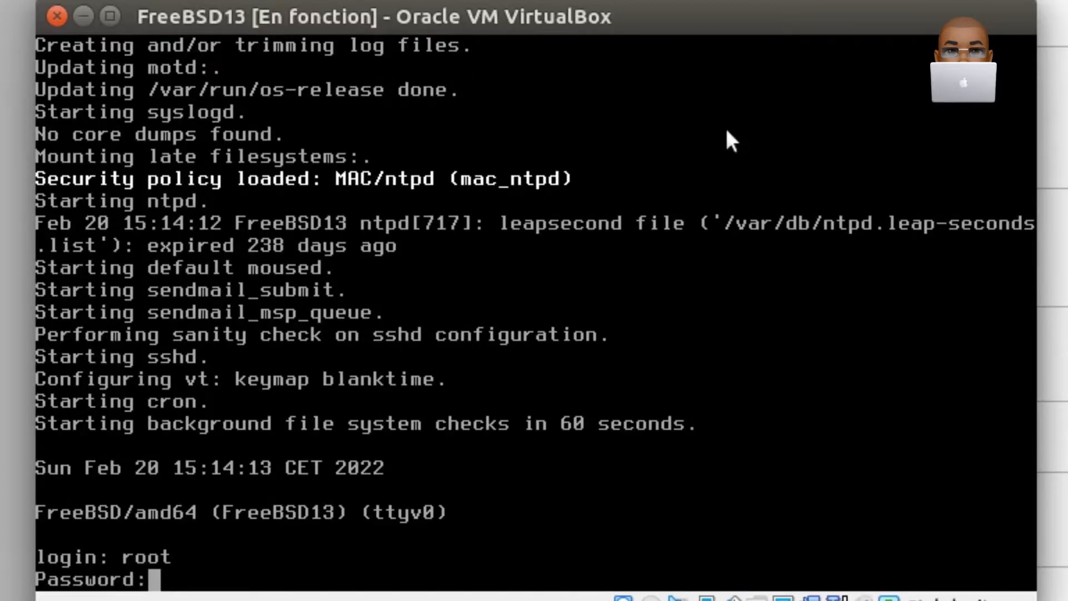
pyautogui.press('Return')
pyautogui.write('clear')
pyautogui.press('Return')
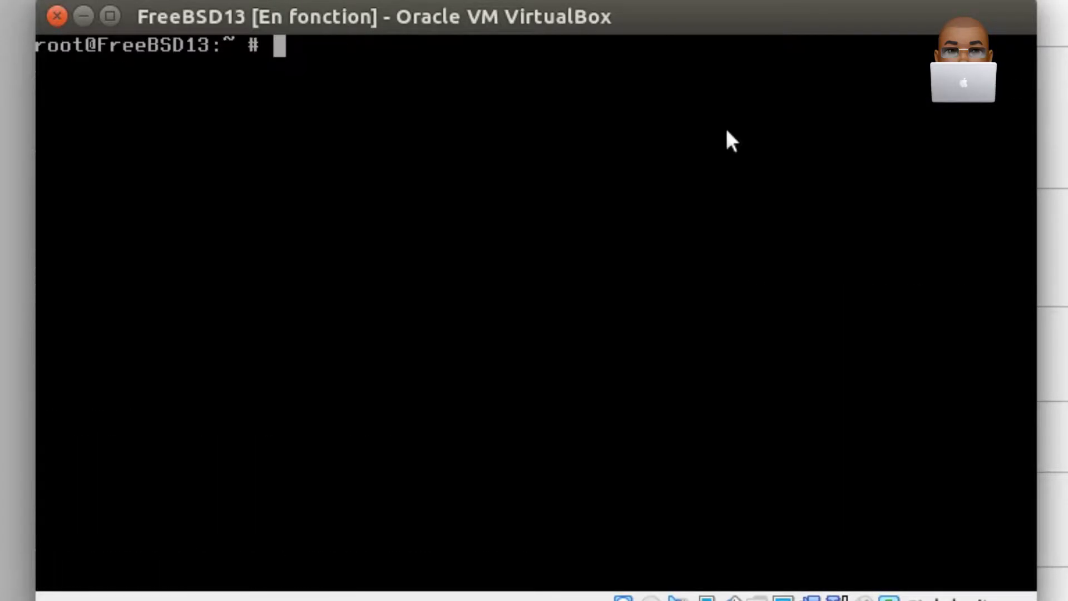
# - Install the packages xorg, mate, lightdm and lightdm-gtk-greeter with pkg install
pyautogui.press('Return')
pyautogui.write('pkg inst')
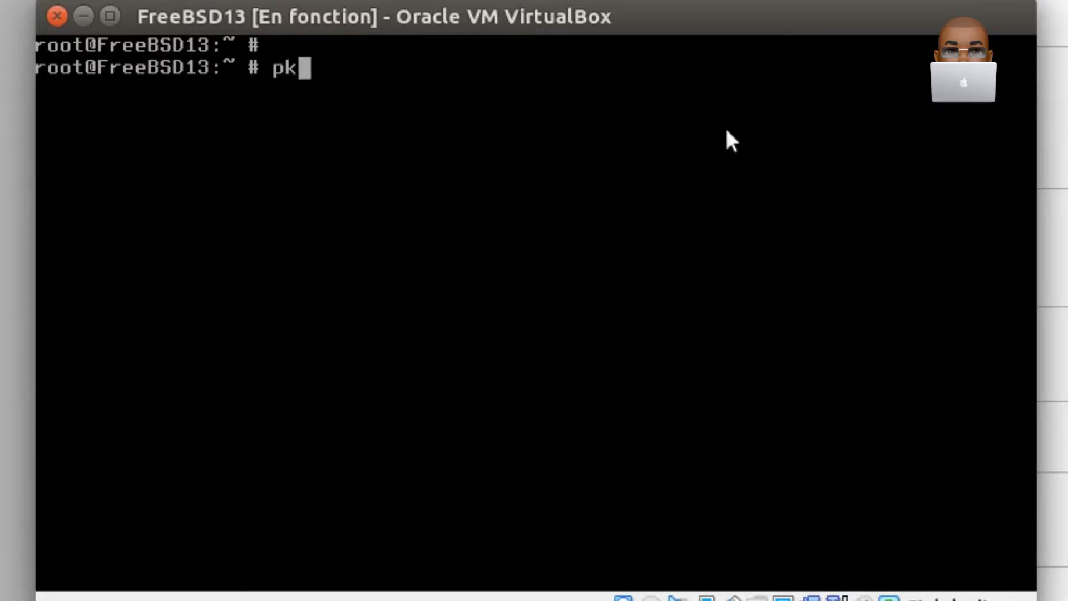
pyautogui.write('all')
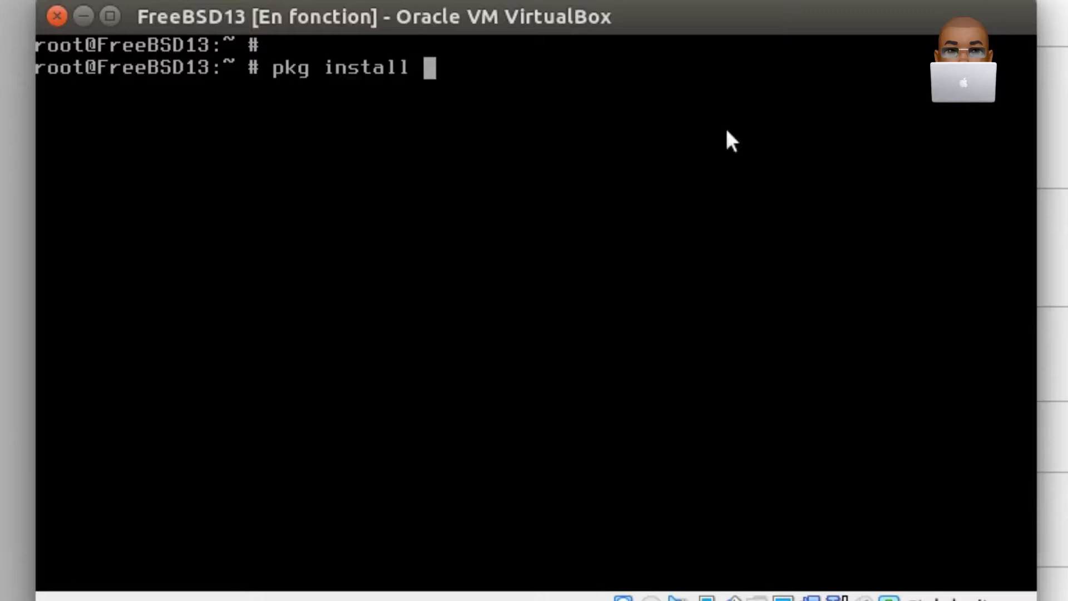
pyautogui.write(' xorg mate ')
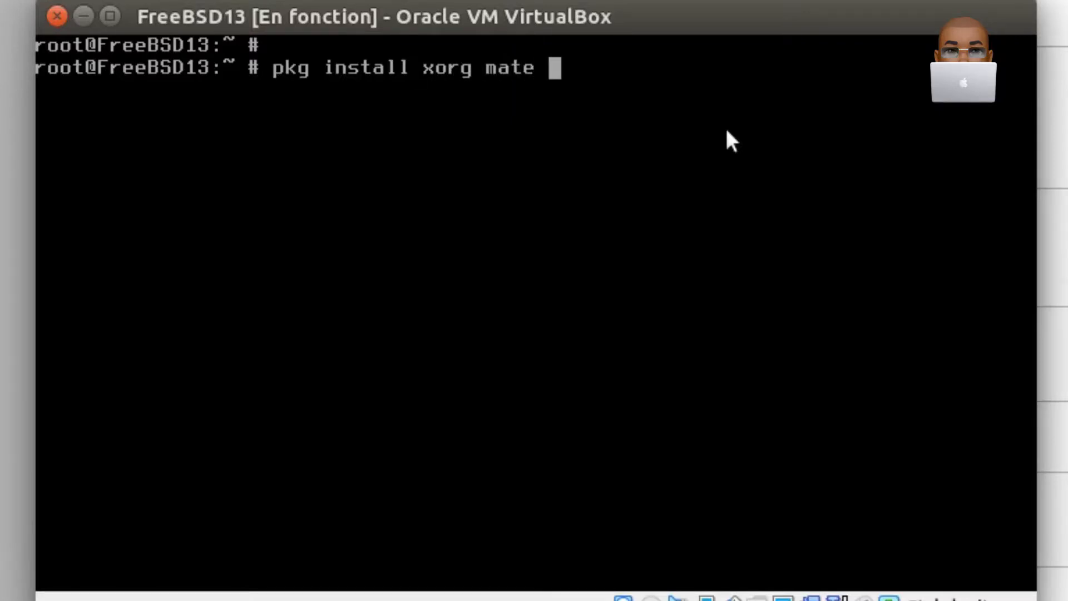
pyautogui.write('lightdm l')
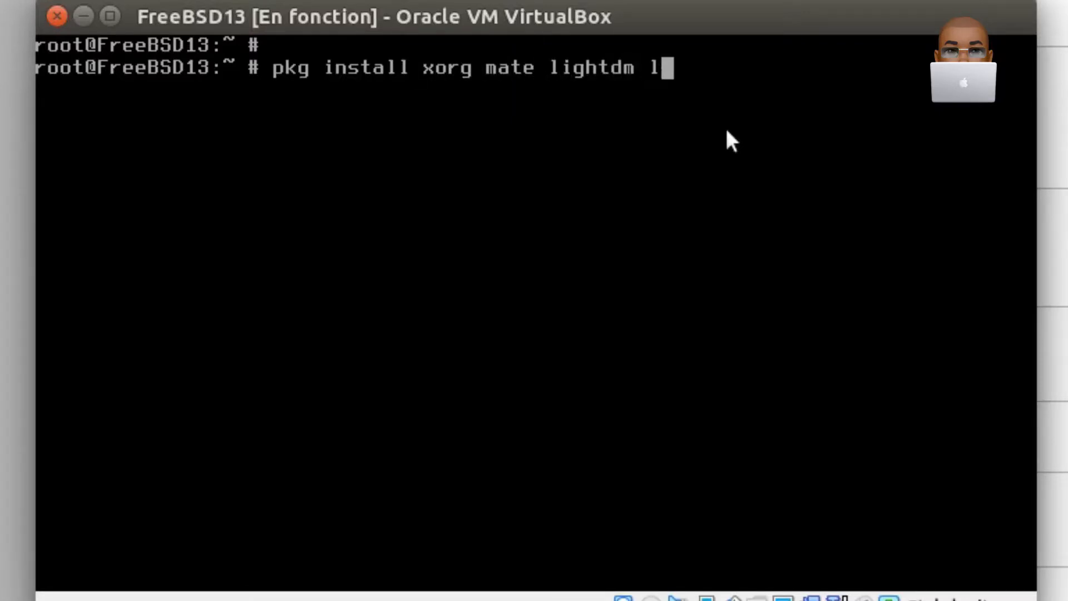
pyautogui.write('ightd')
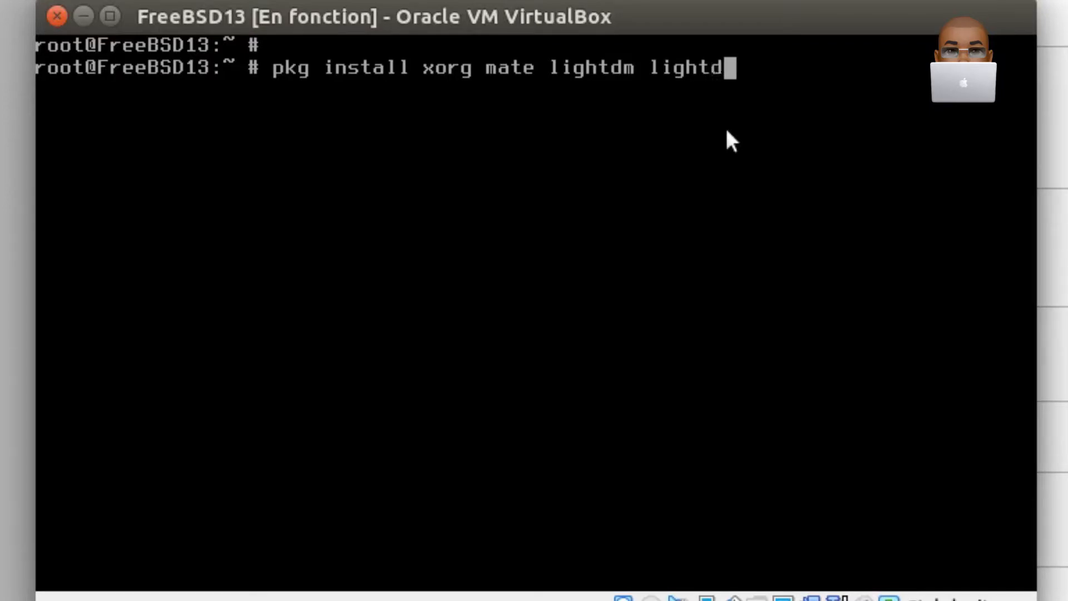
pyautogui.write('m-gtk-')
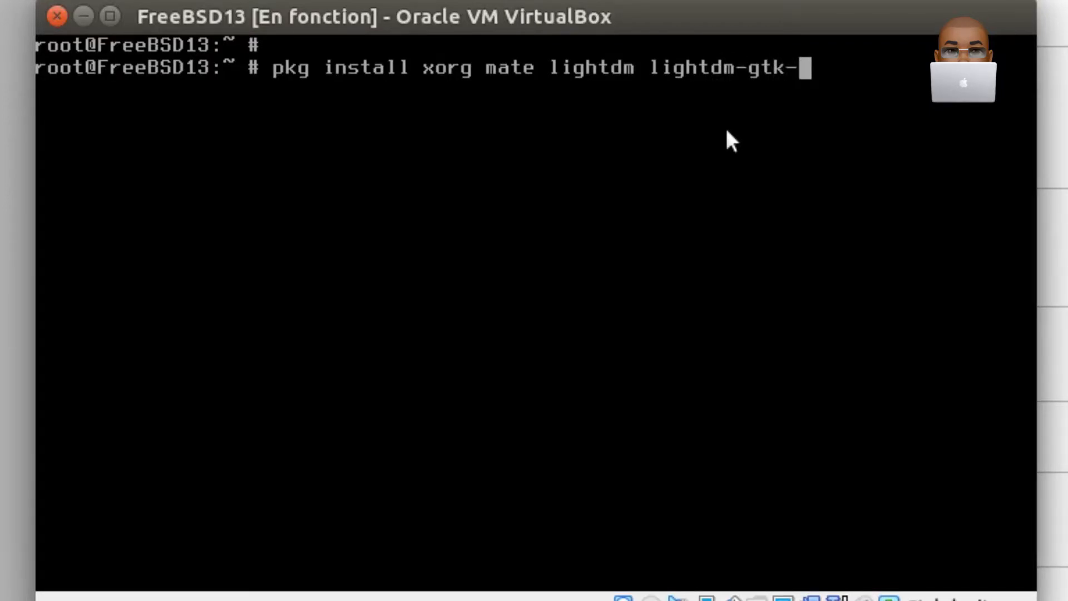
pyautogui.write('greeeter')
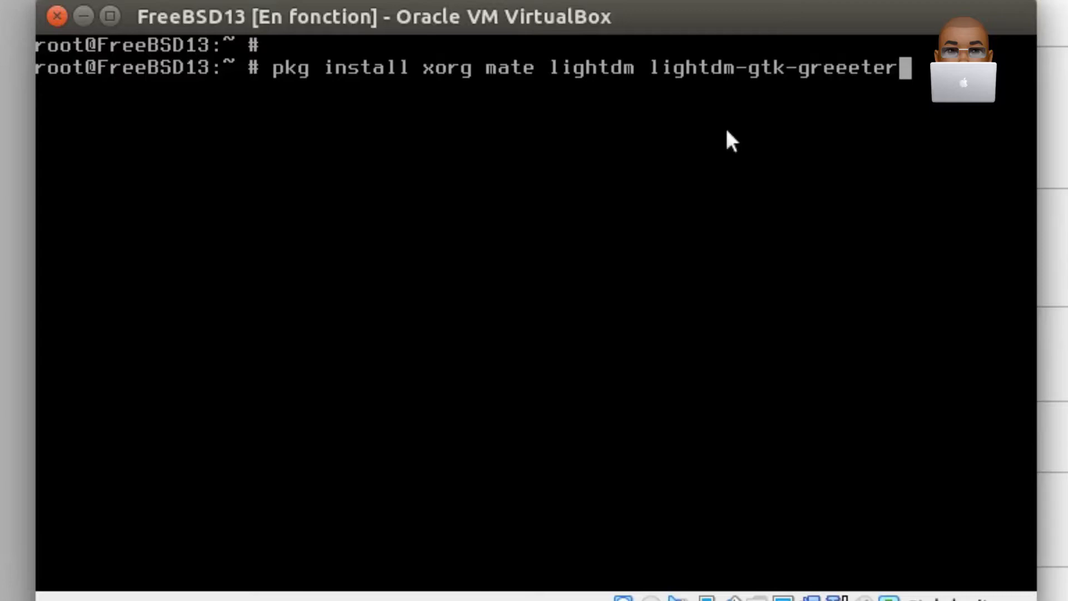
pyautogui.press('BackSpace')
pyautogui.press('BackSpace')
pyautogui.press('BackSpace')
pyautogui.press('BackSpace')
pyautogui.write('ter')
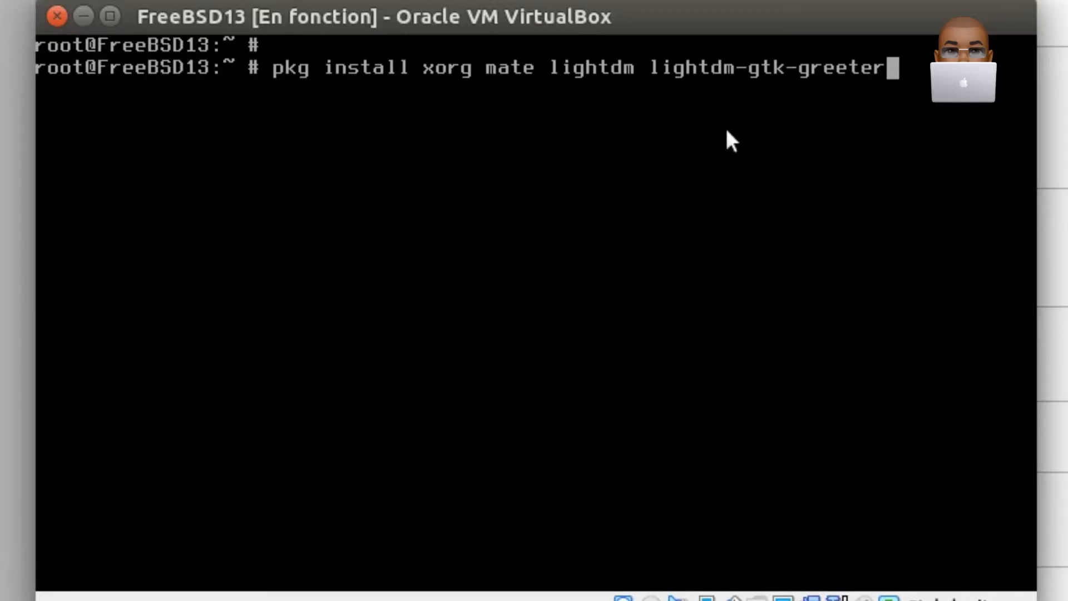
pyautogui.press('Return')
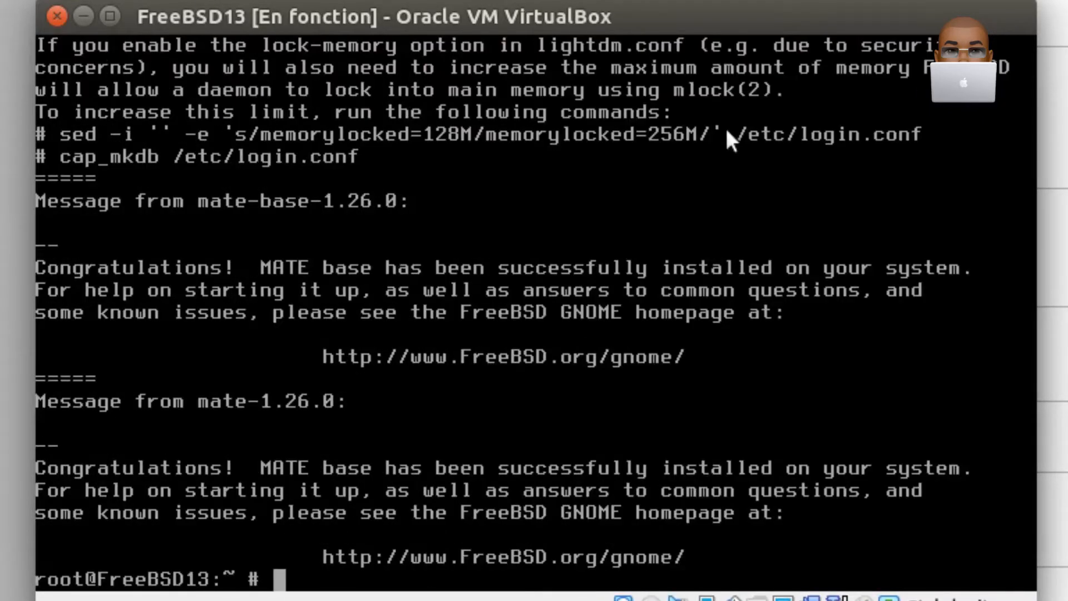
# - Clear the terminal and install the virtualbox-ose-additions package with pkg install, agreeing to proceed
pyautogui.write('clear')
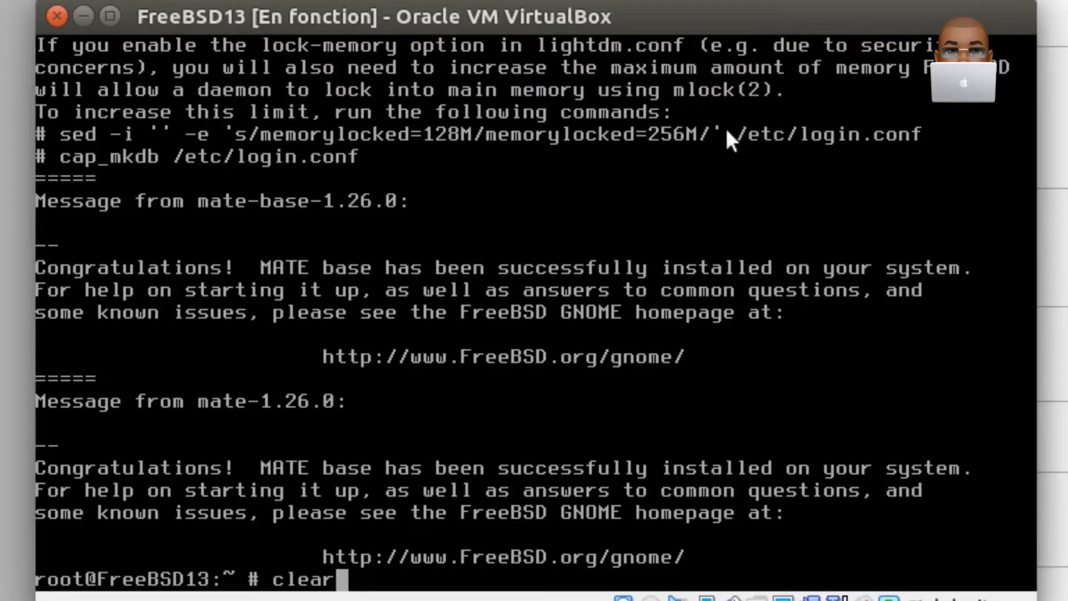
pyautogui.press('Return')
pyautogui.press('Return')
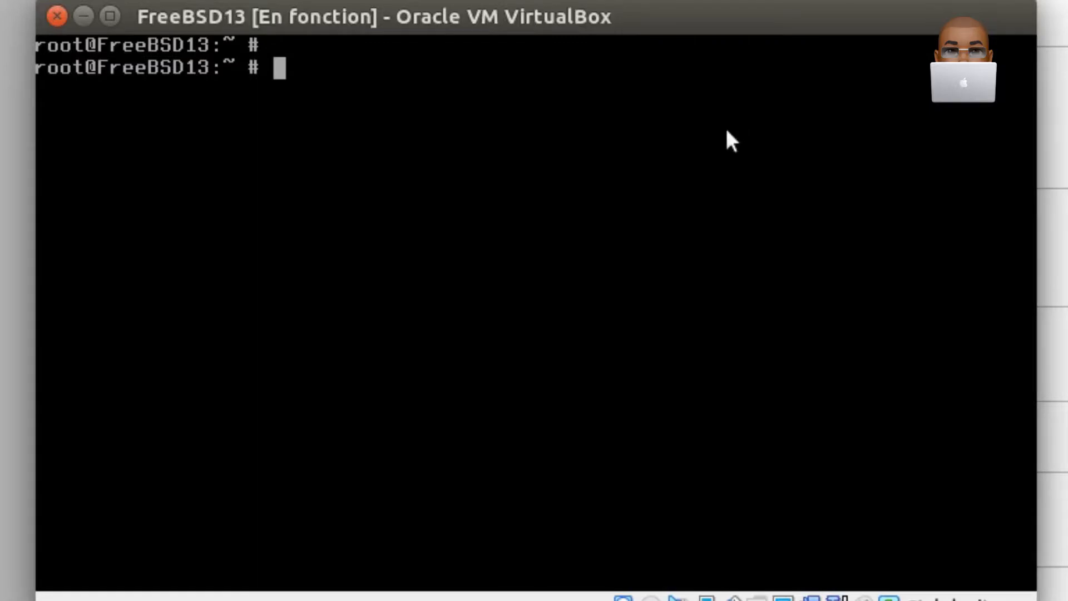
pyautogui.write('pkg ins')
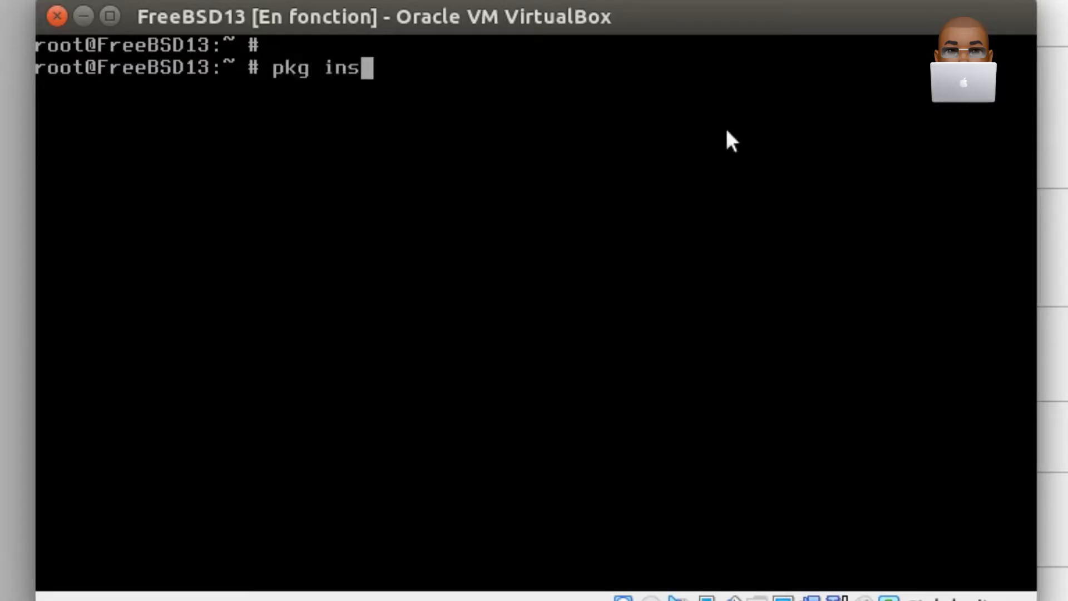
pyautogui.write('tall vir')
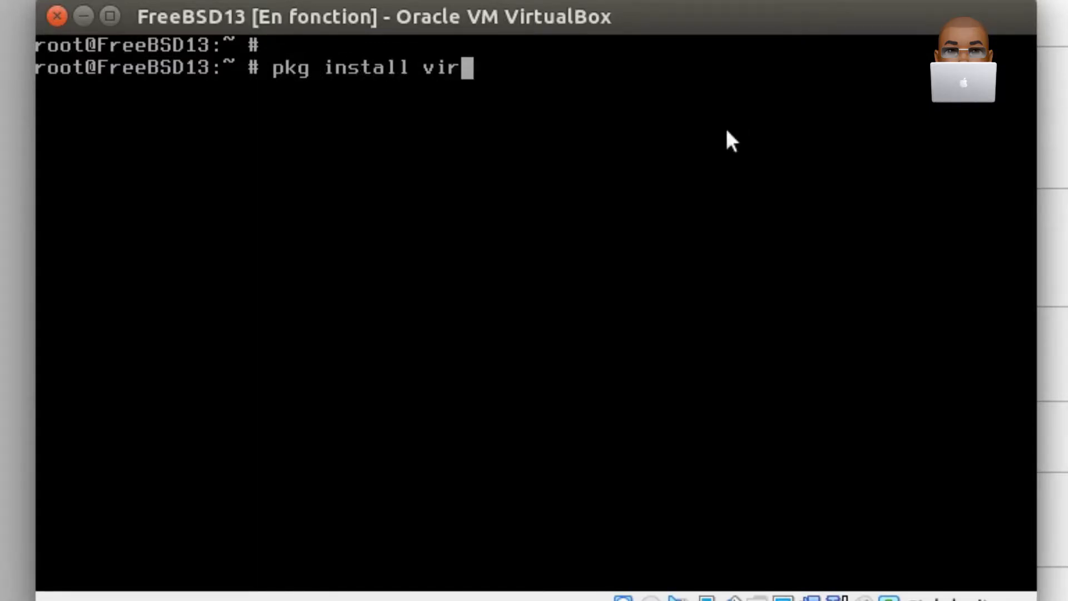
pyautogui.write('tualbox-')
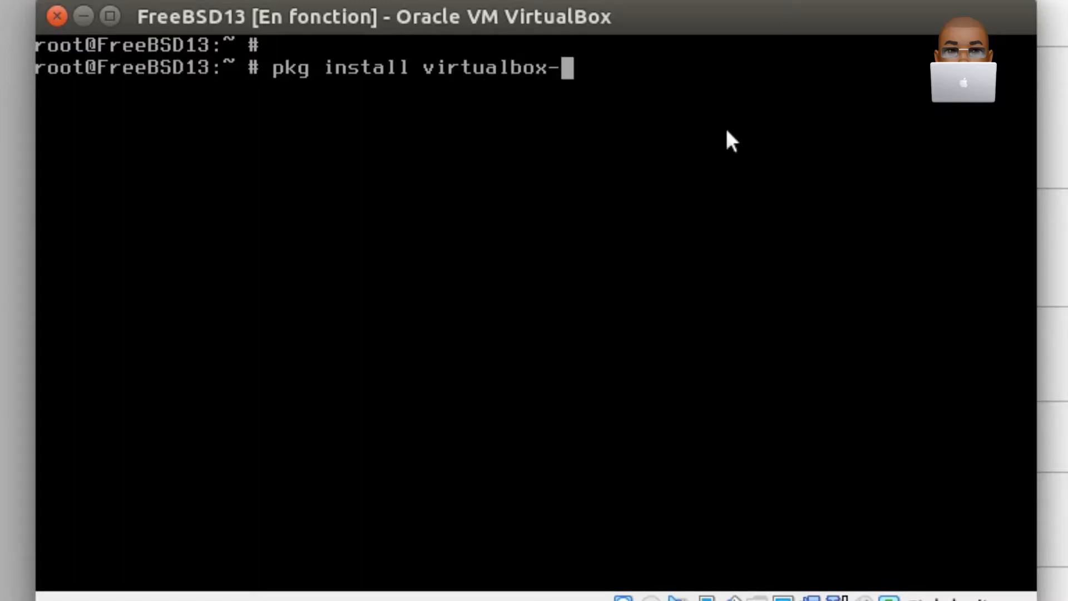
pyautogui.write('ose-additi')
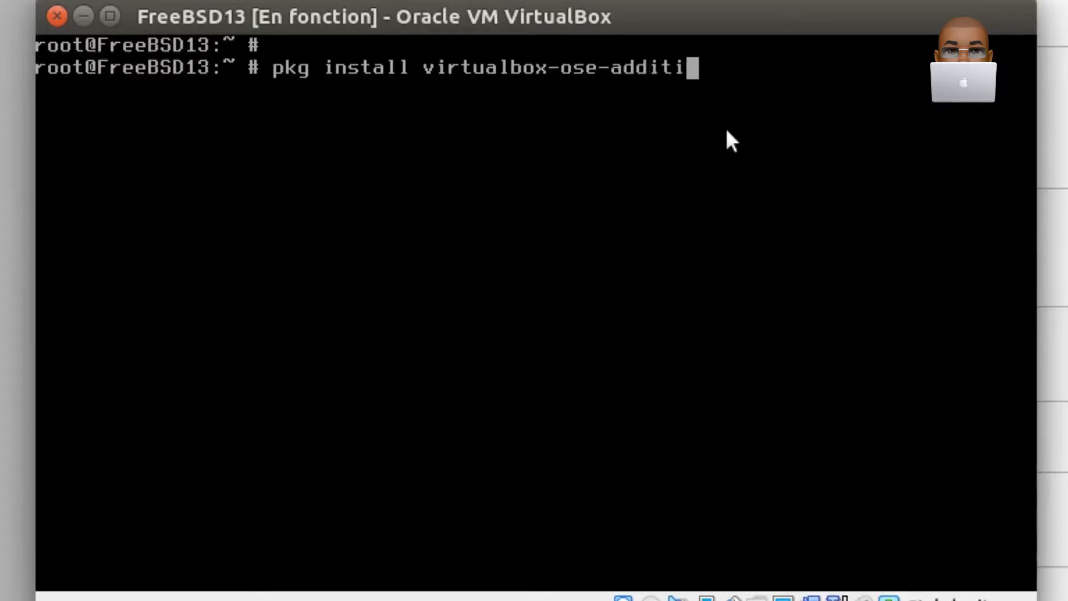
pyautogui.write('ons')
pyautogui.press('Return')
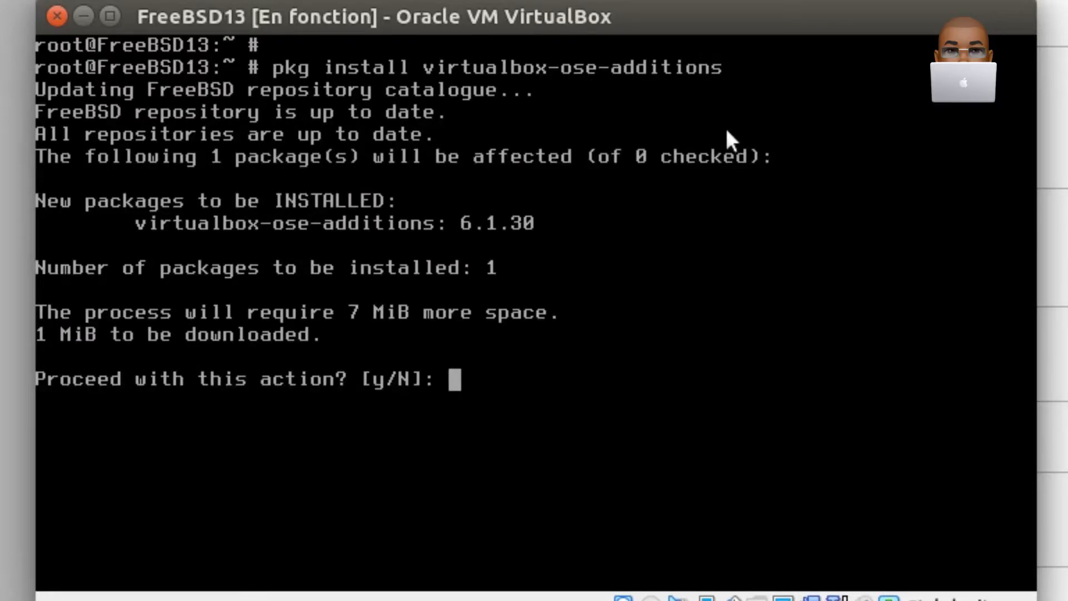
pyautogui.write('y')
pyautogui.press('Return')
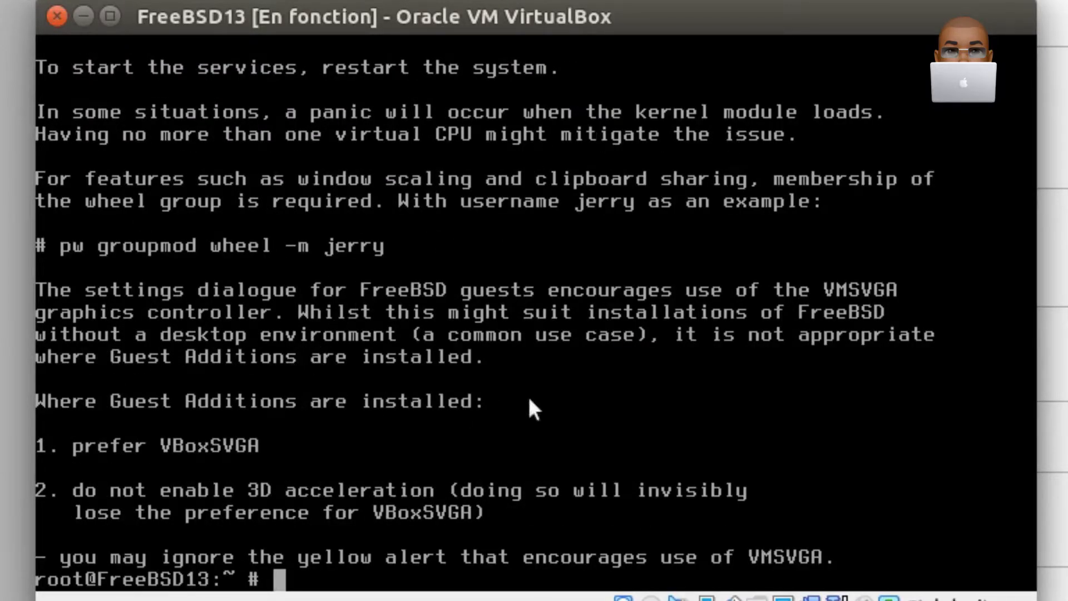
# - Clear the terminal and open /etc/fstab in nano
pyautogui.write('clear')
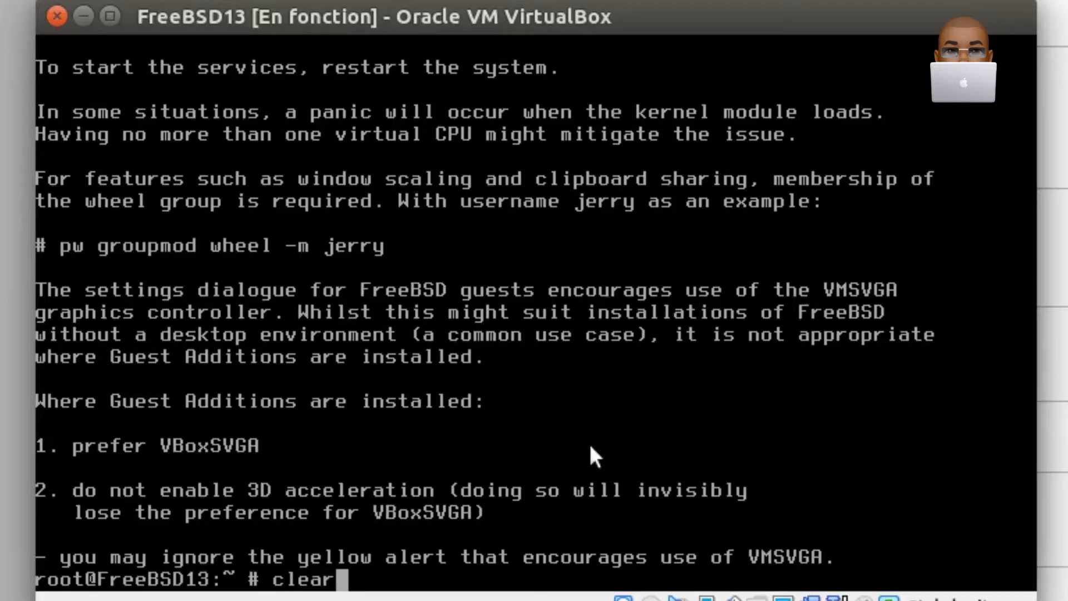
pyautogui.press('Return')
pyautogui.press('Return')
pyautogui.write('na')
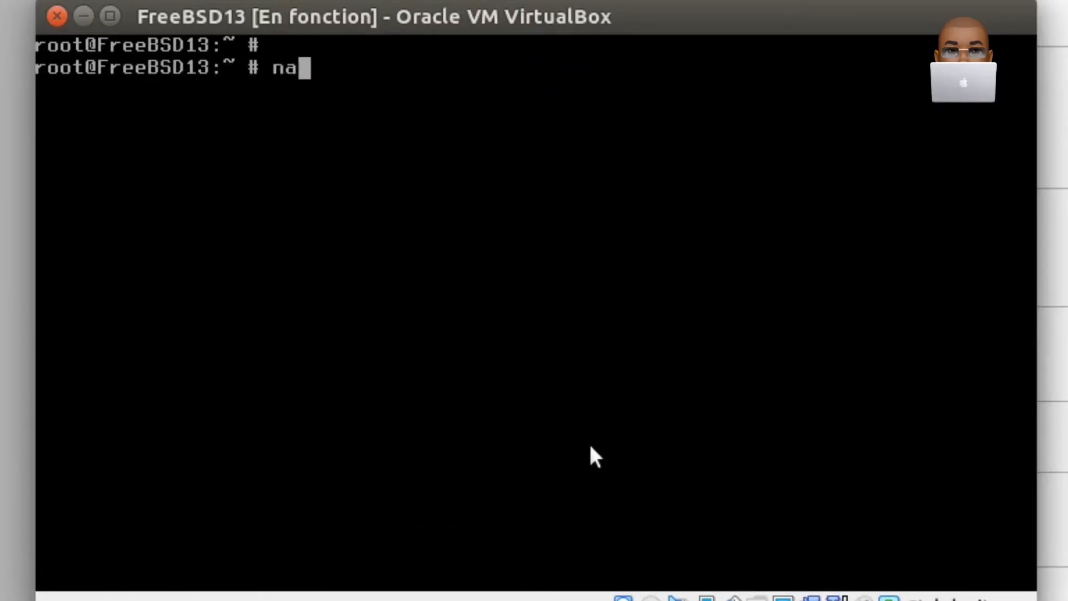
pyautogui.write('no /etc')
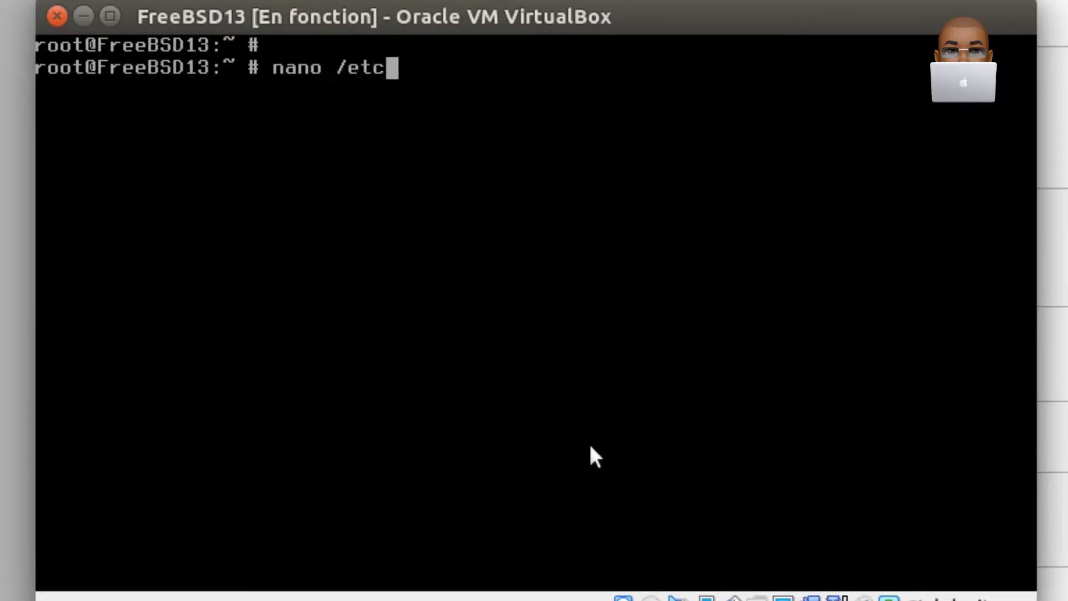
pyautogui.write('/fs')
pyautogui.press('Tab')
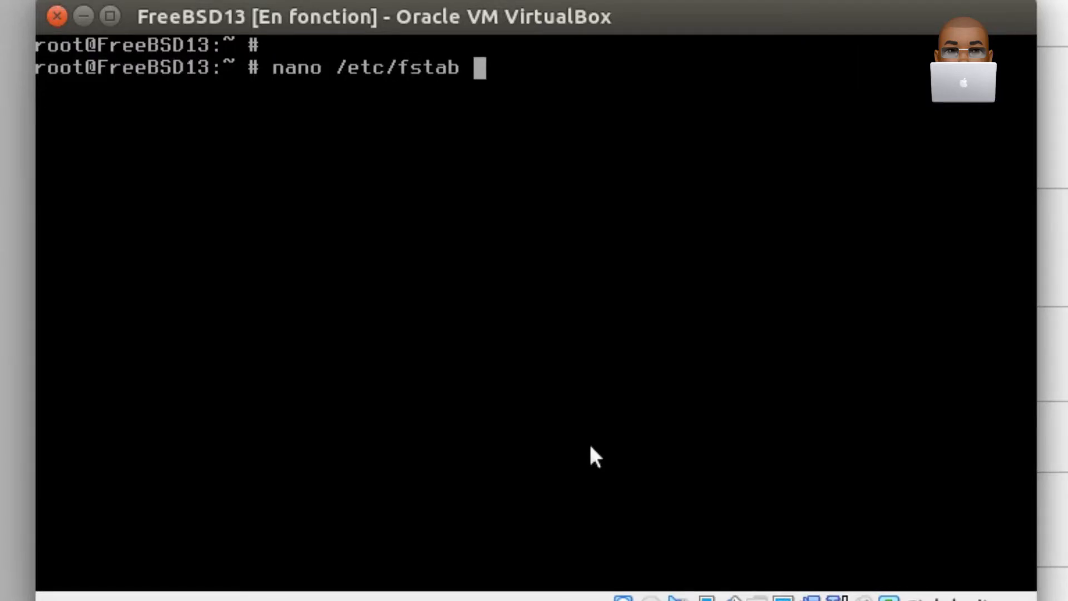
pyautogui.press('Return')
# - Add a line below the swap entry in /etc/fstab with proc, /proc, procfs, rw, 0 and 0 in its columns
pyautogui.press('Down')
pyautogui.press('Down')
pyautogui.write('proc')
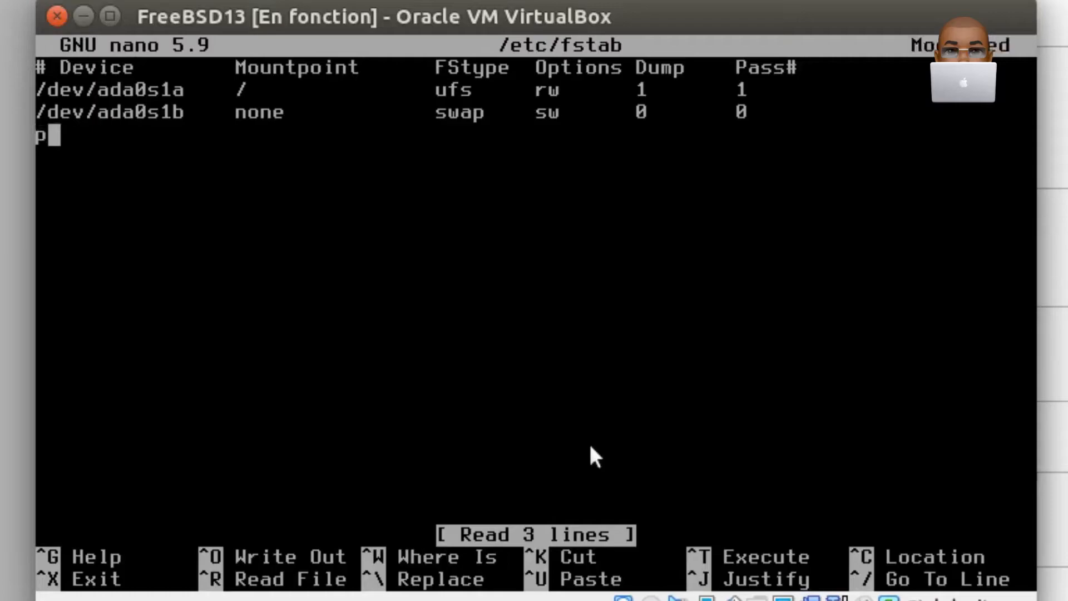
pyautogui.press('Tab')
pyautogui.press('Tab')
pyautogui.write('/proc')
pyautogui.press('Tab')
pyautogui.press('Tab')
pyautogui.write('f')
pyautogui.press('BackSpace')
pyautogui.write('proc')
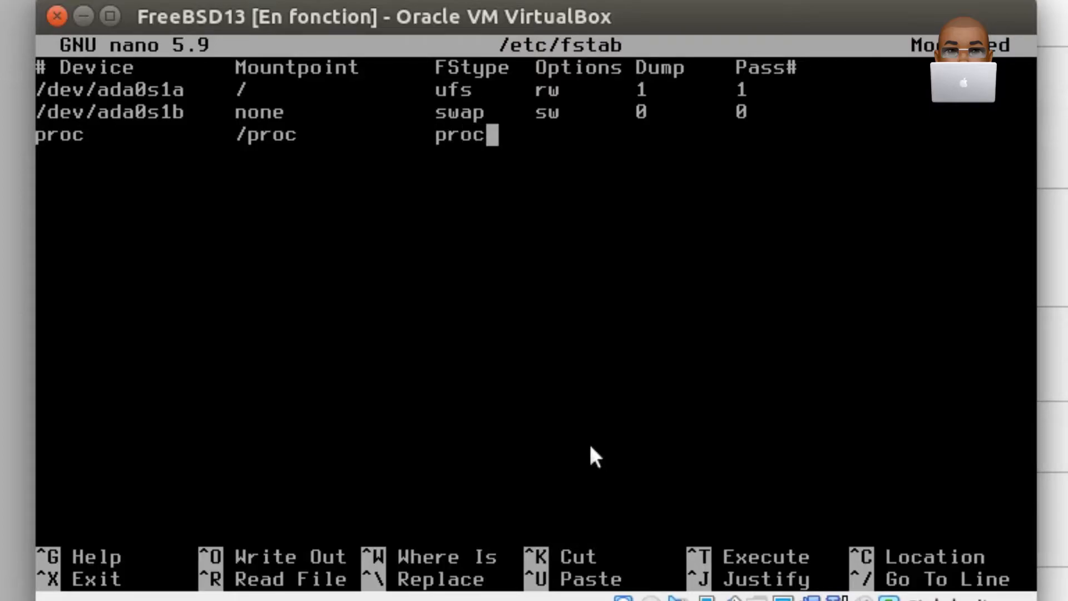
pyautogui.write('fs')
pyautogui.press('Tab')
pyautogui.write('rw')
pyautogui.press('Tab')
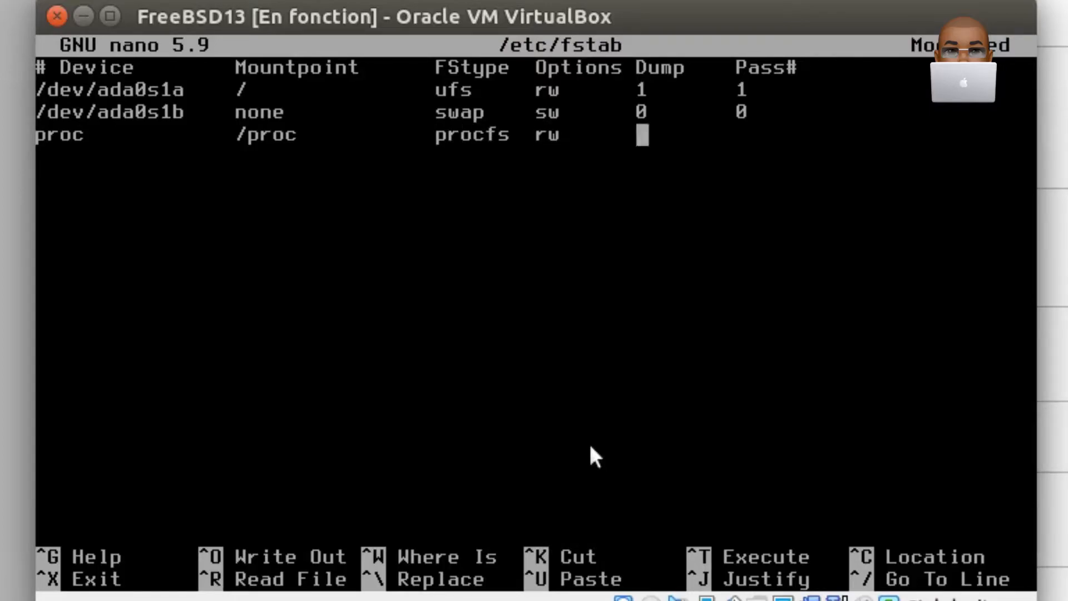
pyautogui.write('0')
pyautogui.press('Tab')
pyautogui.write('0')
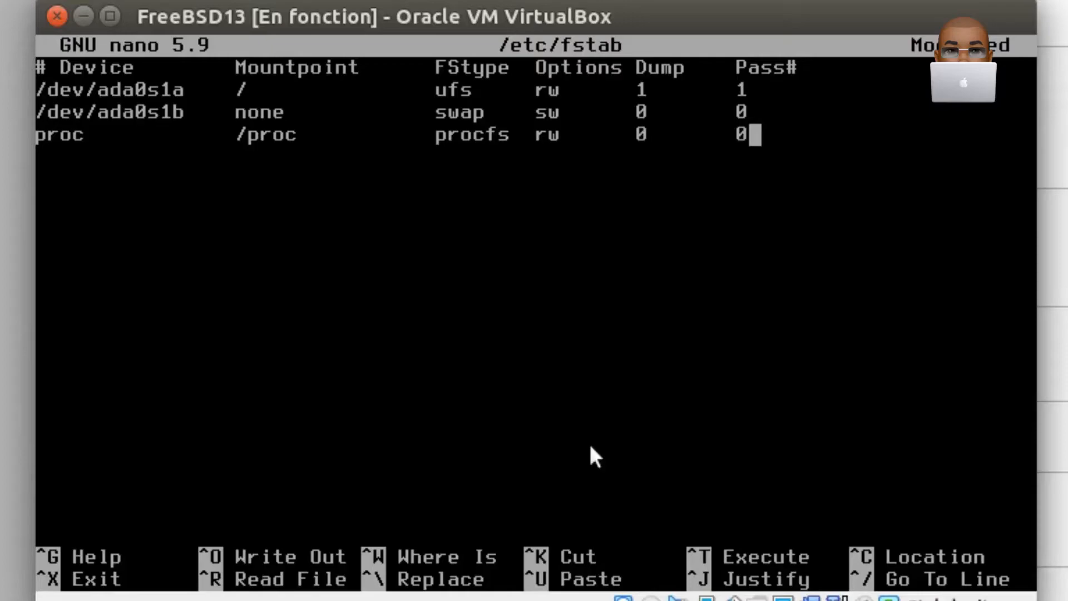
# - Save /etc/fstab under the same name and exit nano
pyautogui.hotkey('ctrl', 'o')
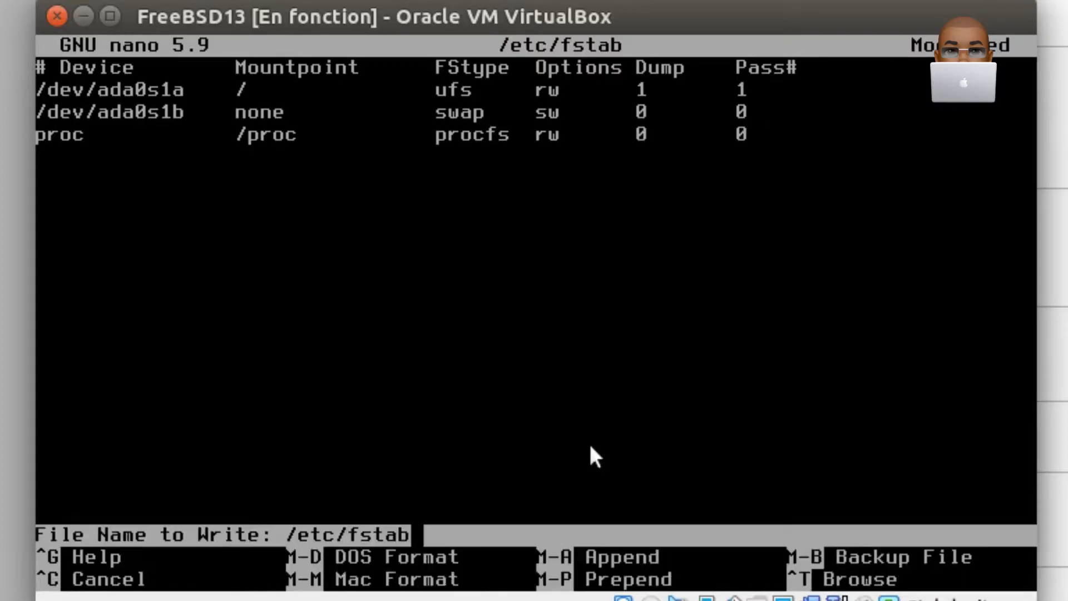
pyautogui.press('Return')
pyautogui.hotkey('ctrl', 'x')
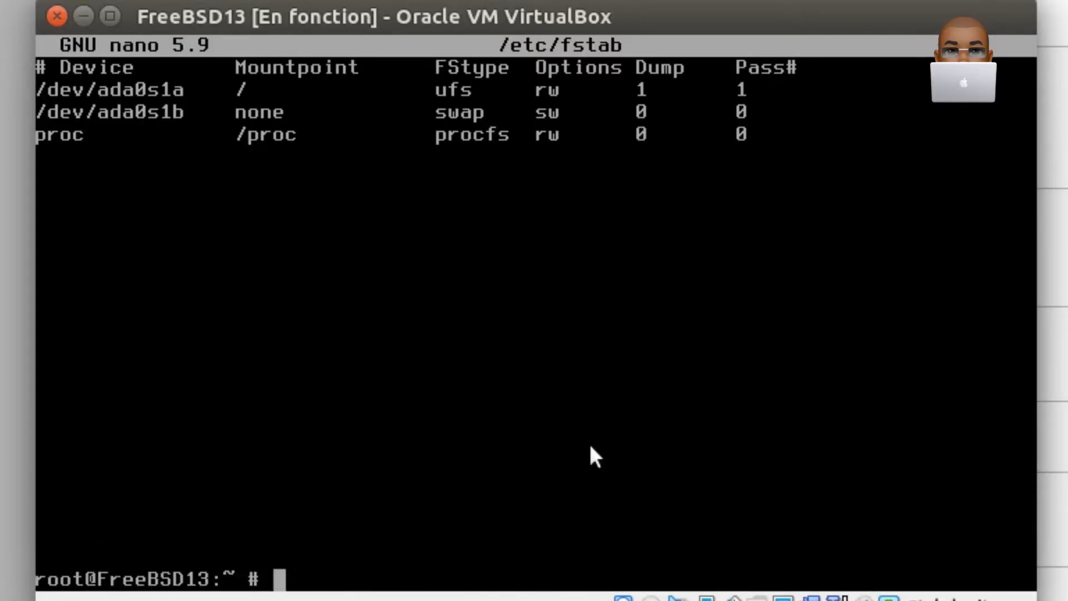
# - Clear the terminal and open /etc/rc.conf in nano
pyautogui.write('clear')
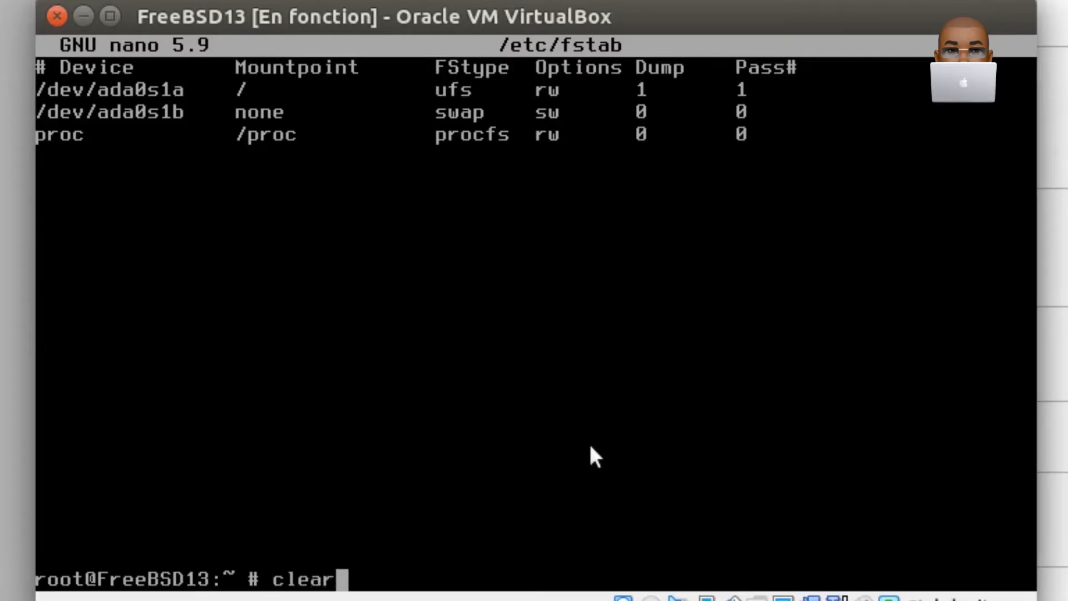
pyautogui.press('Return')
pyautogui.press('Return')
pyautogui.write('nan')
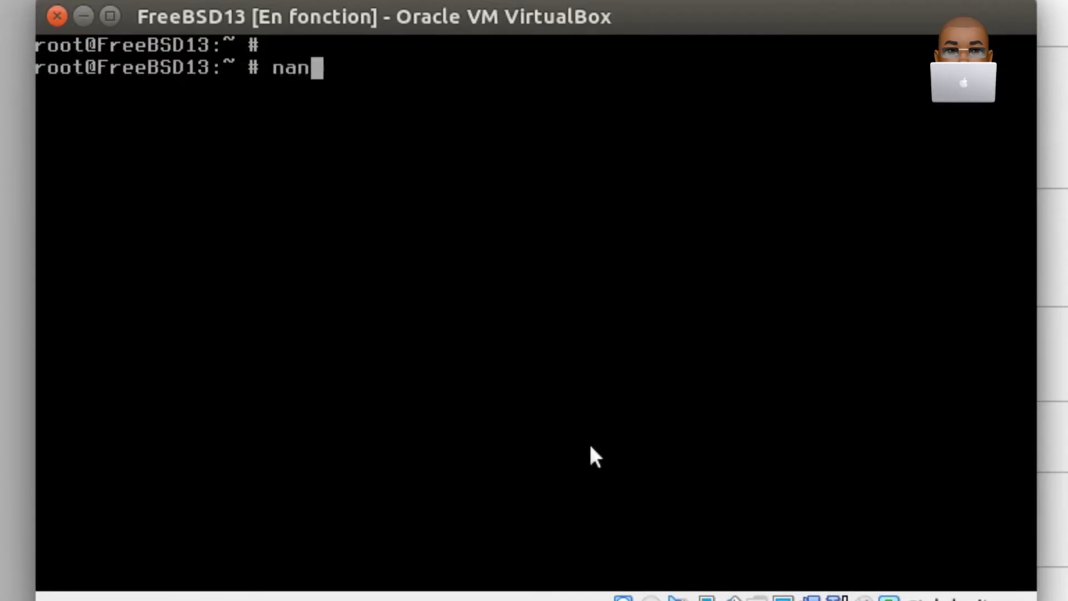
pyautogui.write('o /etc')
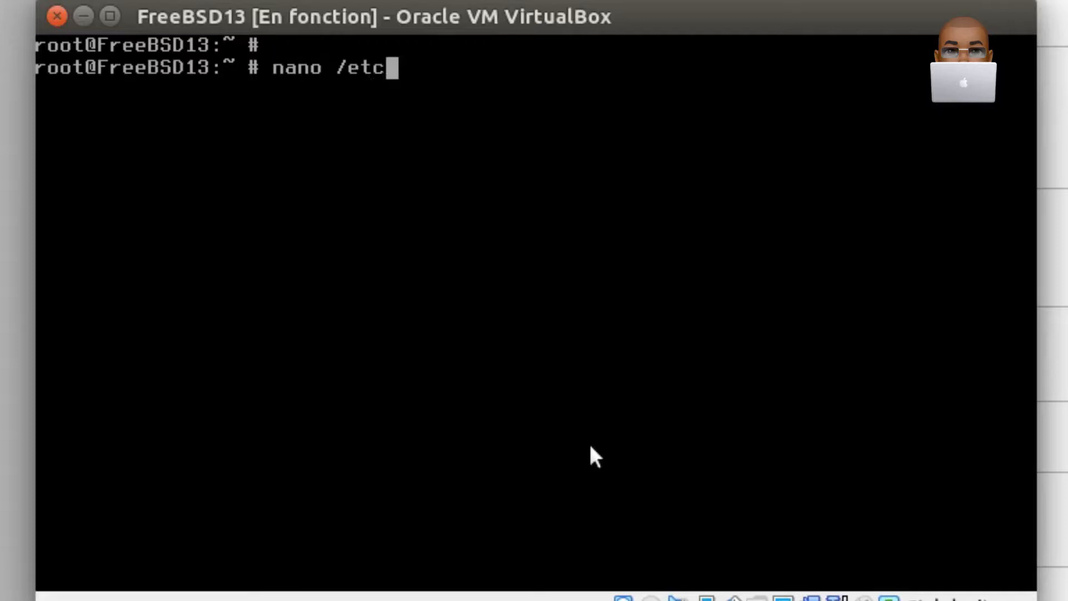
pyautogui.write('/rc.')
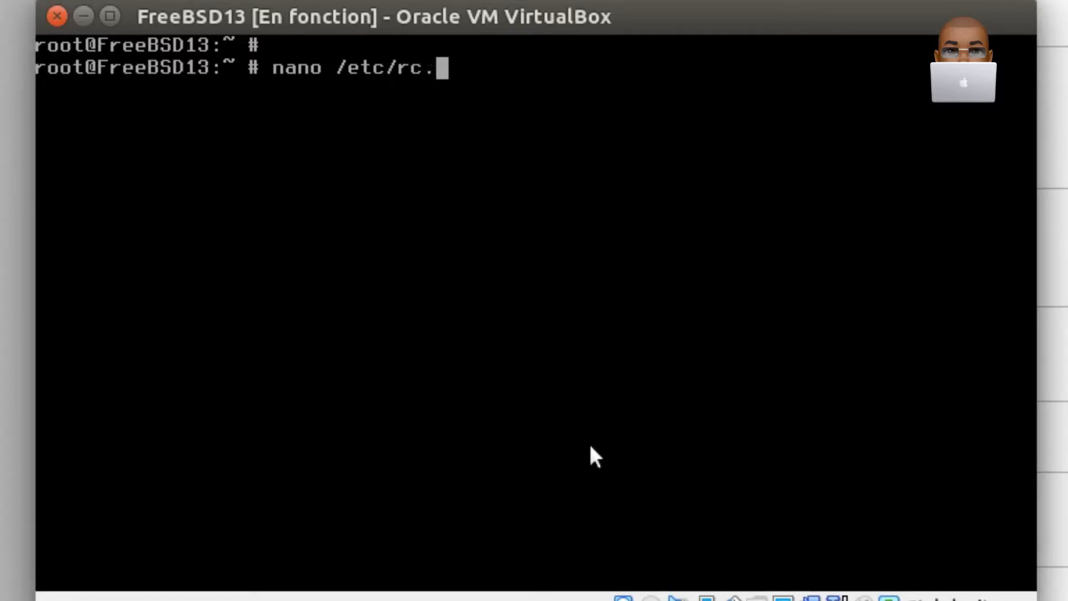
pyautogui.write('conf')
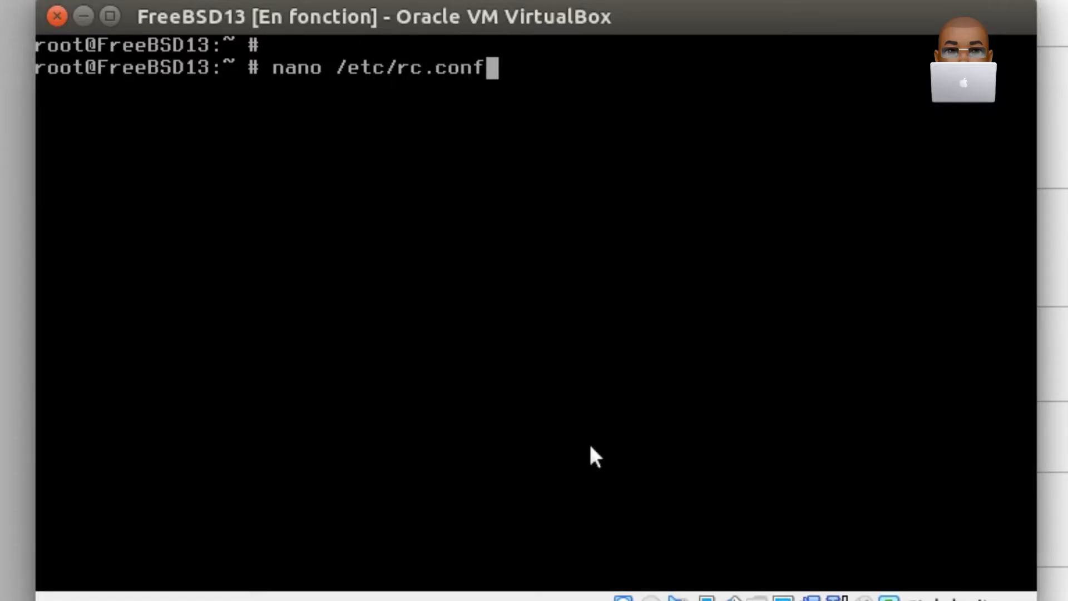
pyautogui.press('Return')
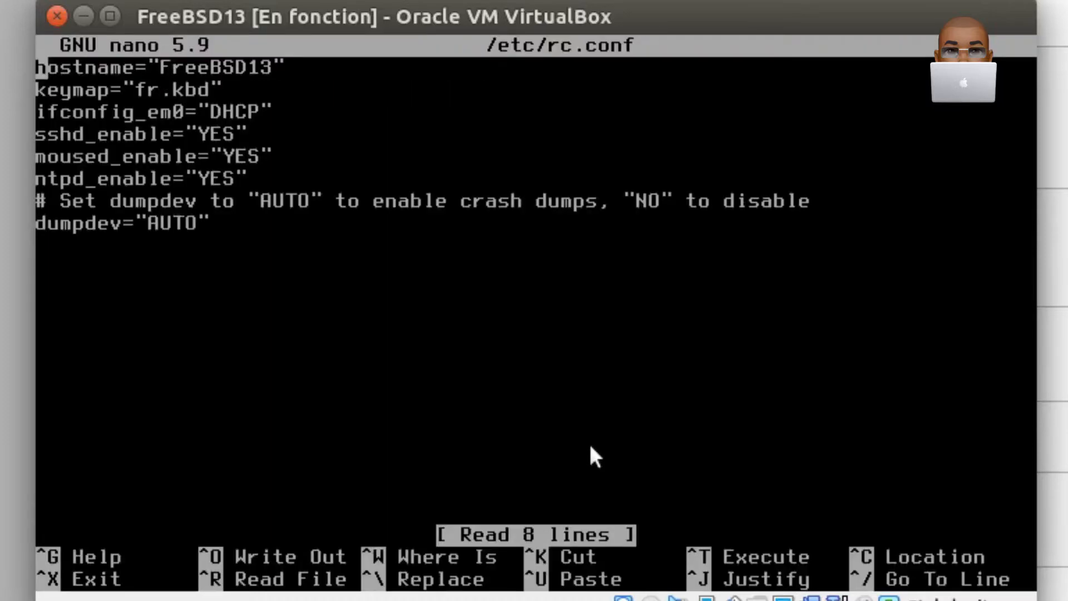
# - Add a separator line of # characters and the line dbus_enable="YES" at the end of the file
pyautogui.press('Down')
pyautogui.press('Down')
pyautogui.press('Down')
pyautogui.press('Down')
pyautogui.press('Down')
pyautogui.press('Down')
pyautogui.press('Down')
pyautogui.press('Down')
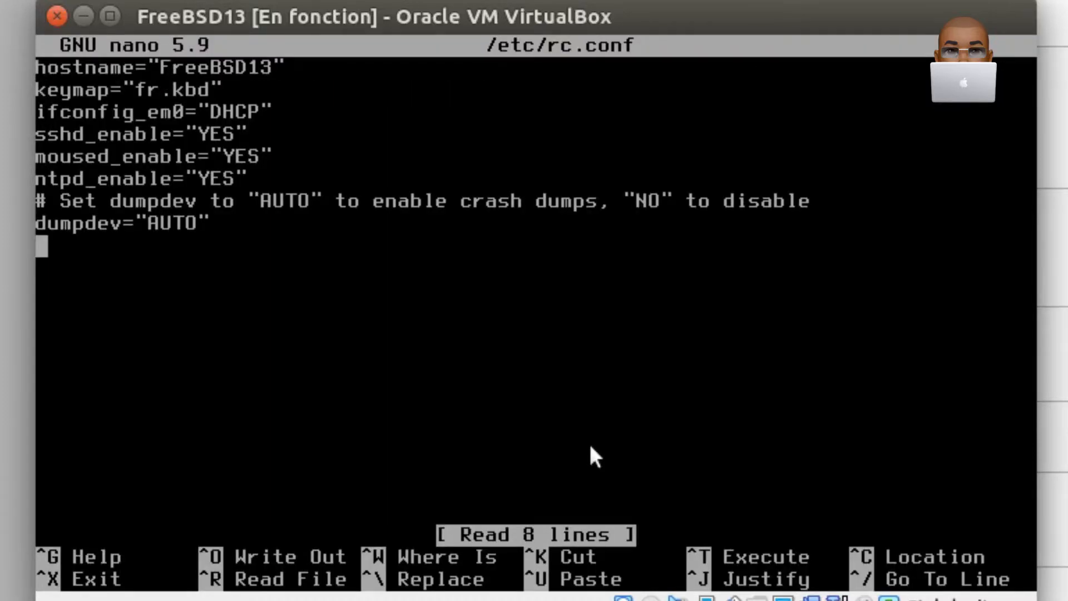
pyautogui.write('###')
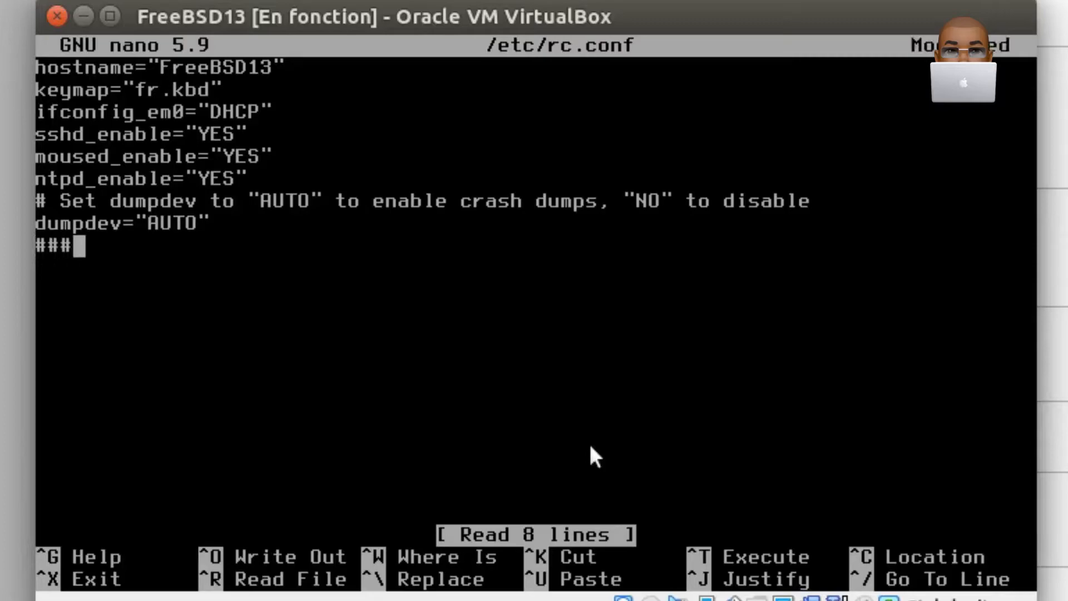
pyautogui.write('##########')
pyautogui.press('Return')
pyautogui.write('dbus_enable=')
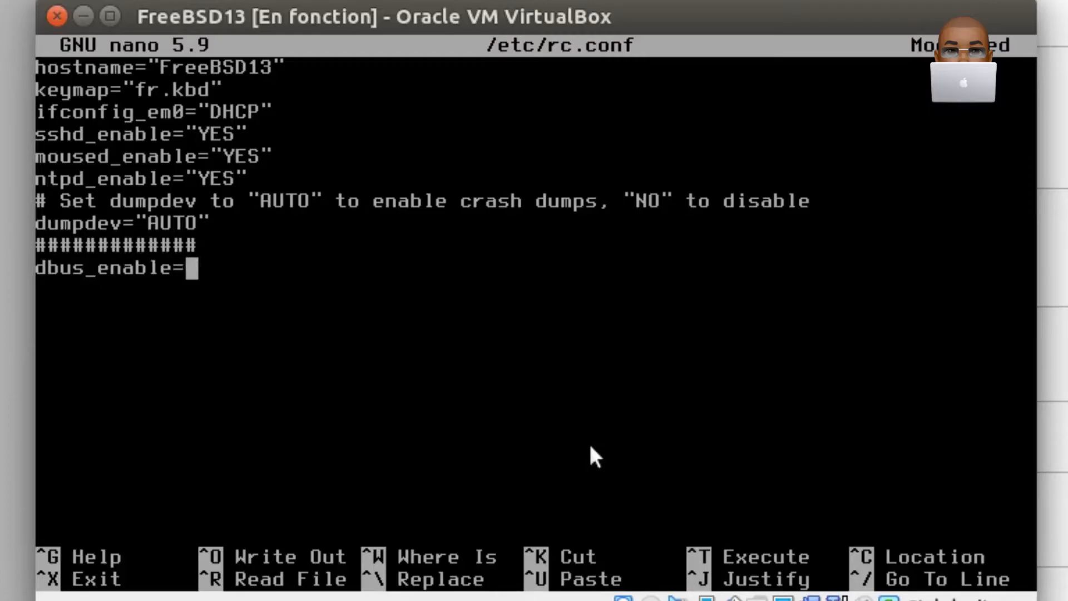
pyautogui.write('"YES')
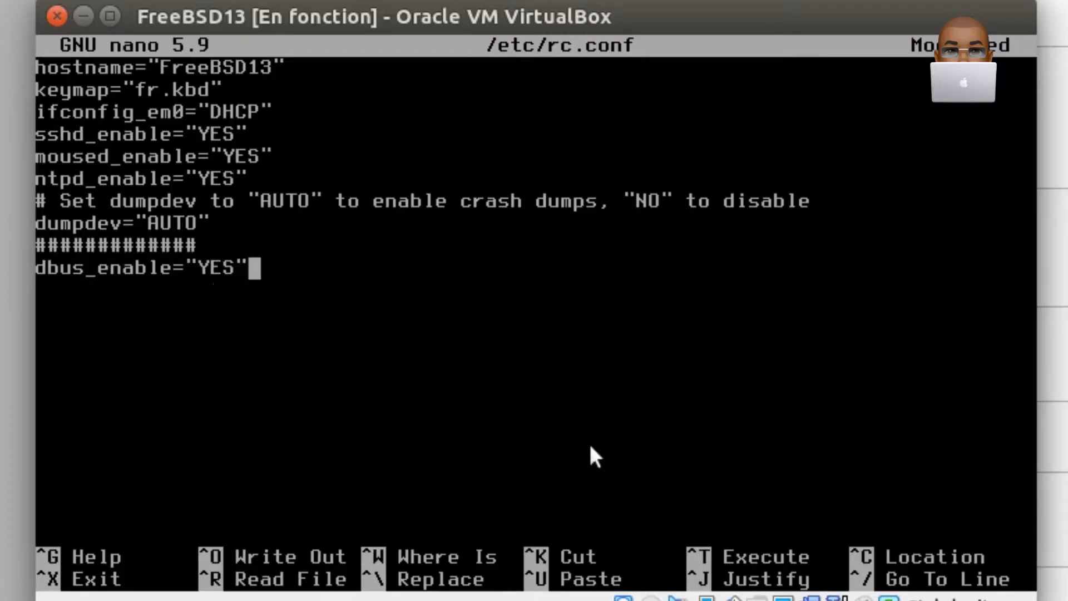
# - Add the lines hald_enable="YES" and lightdm_enable="YES" below the dbus entry
pyautogui.press('Return')
pyautogui.write('hald')
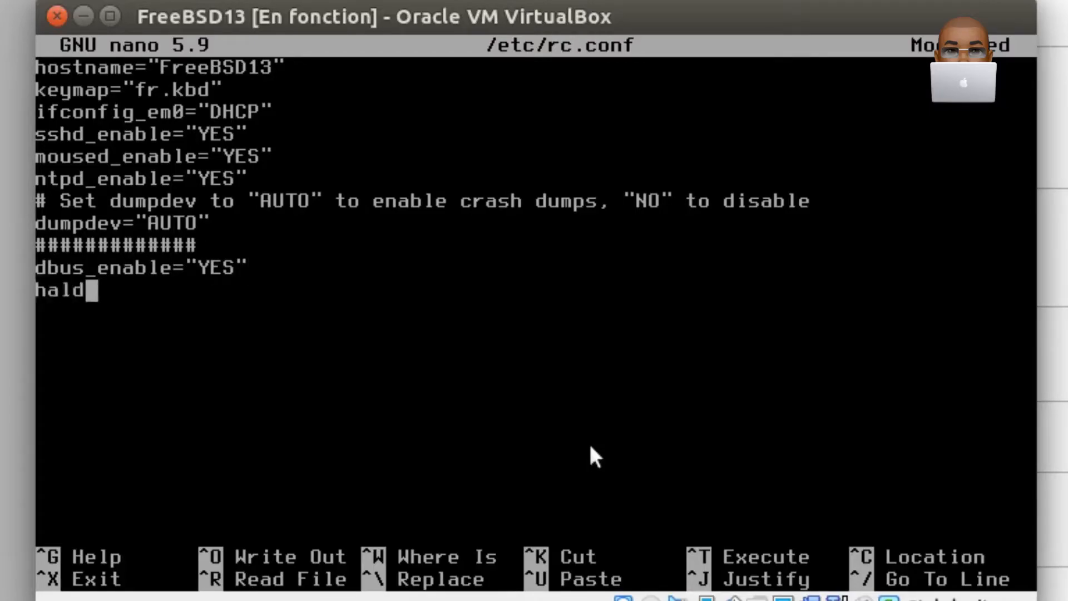
pyautogui.write('_enable=')
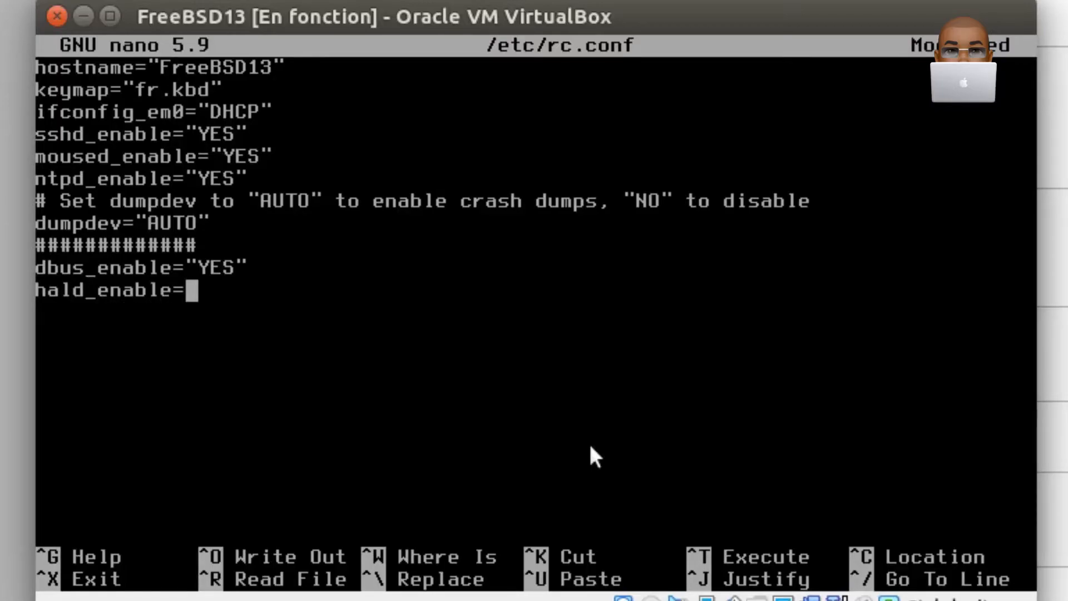
pyautogui.write('"YES"')
pyautogui.press('Return')
pyautogui.write('light')
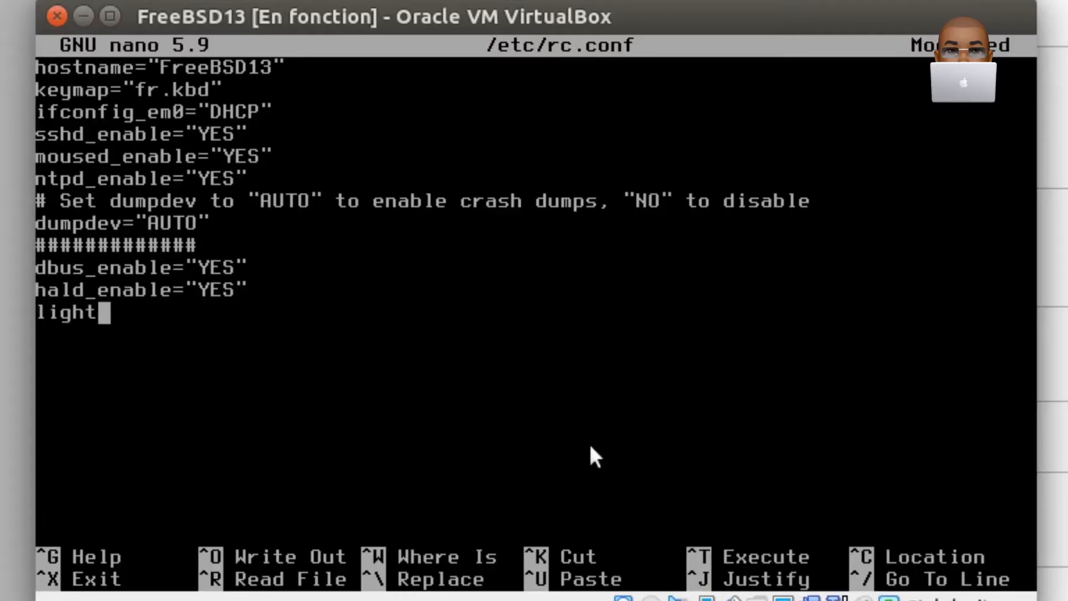
pyautogui.write('dm_enable="U')
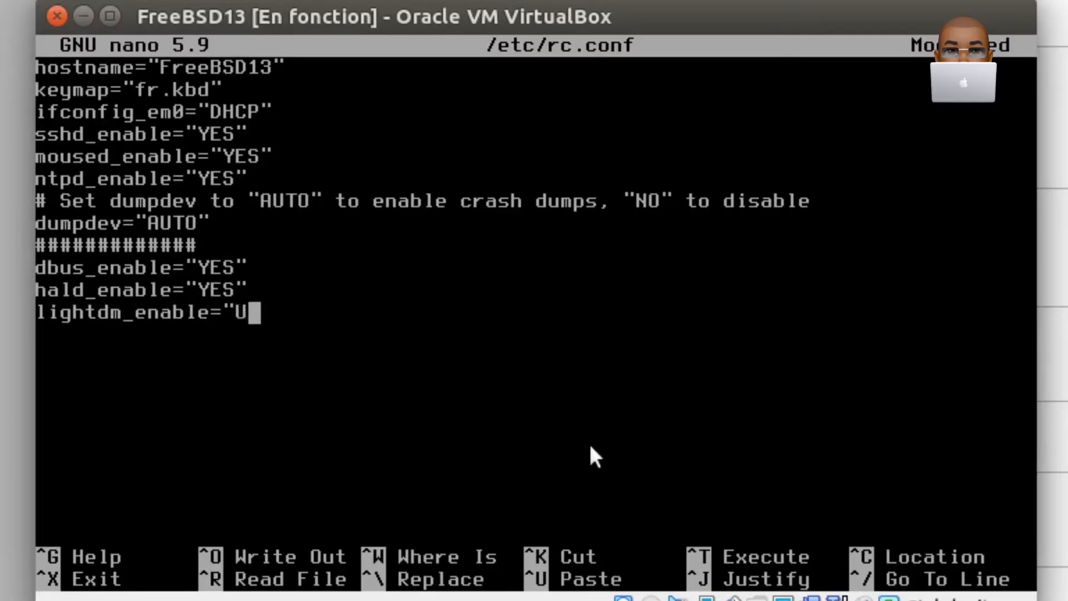
pyautogui.press('BackSpace')
pyautogui.write('YES"')
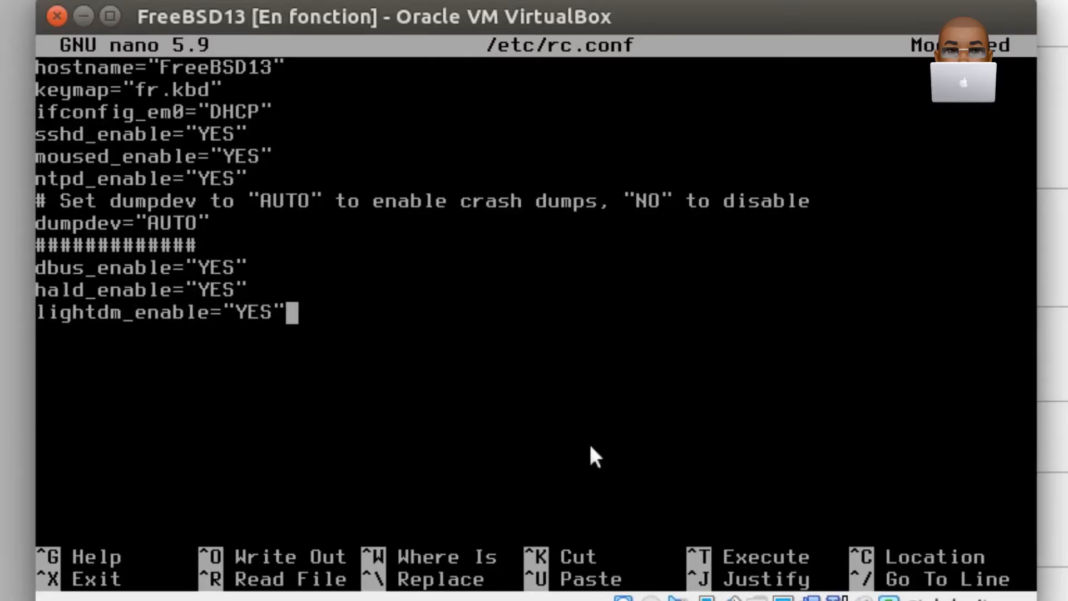
# - Add the lines vboxguest_enable="YES" and vboxservice_enable="YES" below the lightdm entry
pyautogui.press('Return')
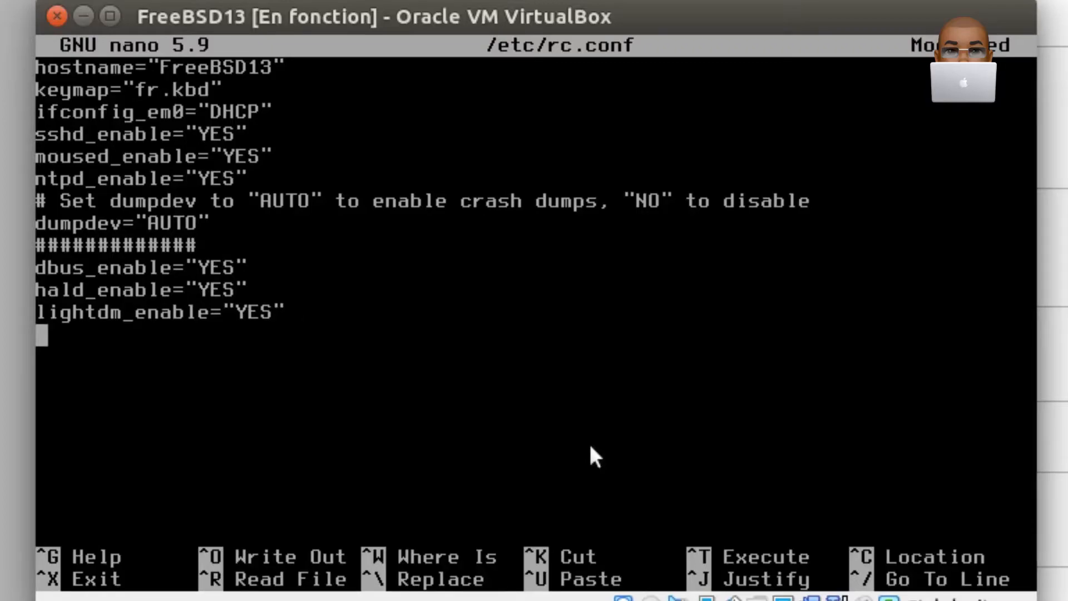
pyautogui.write('vb')
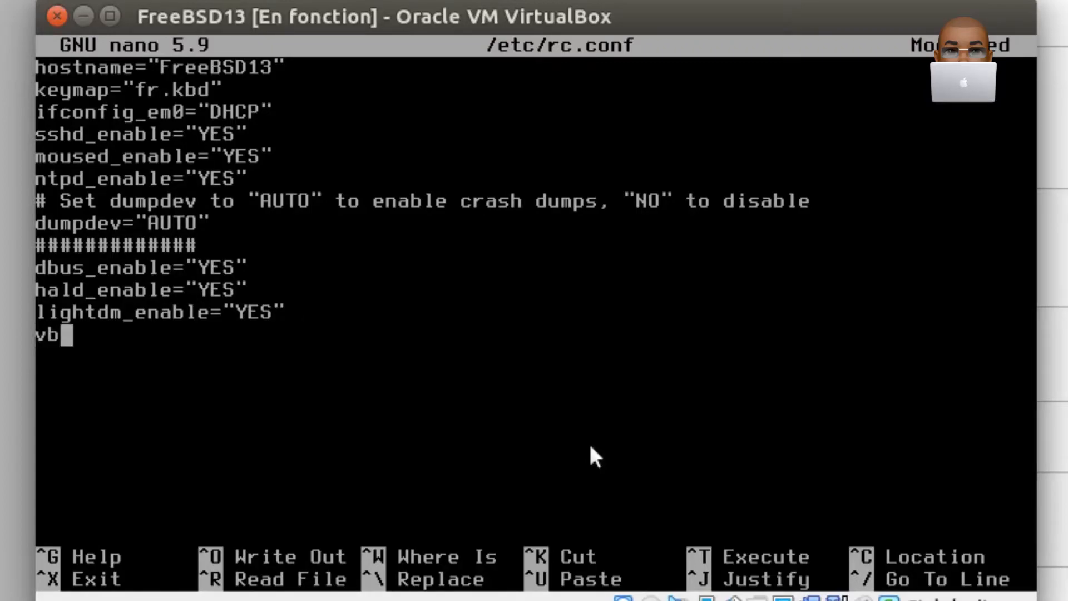
pyautogui.write('oxguest')
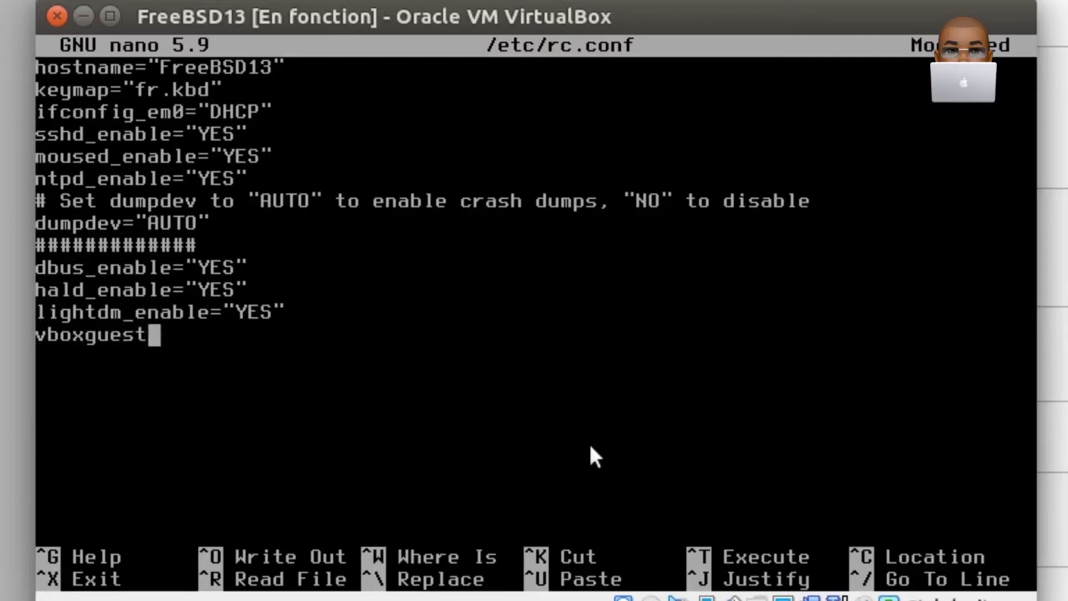
pyautogui.write('_enable=')
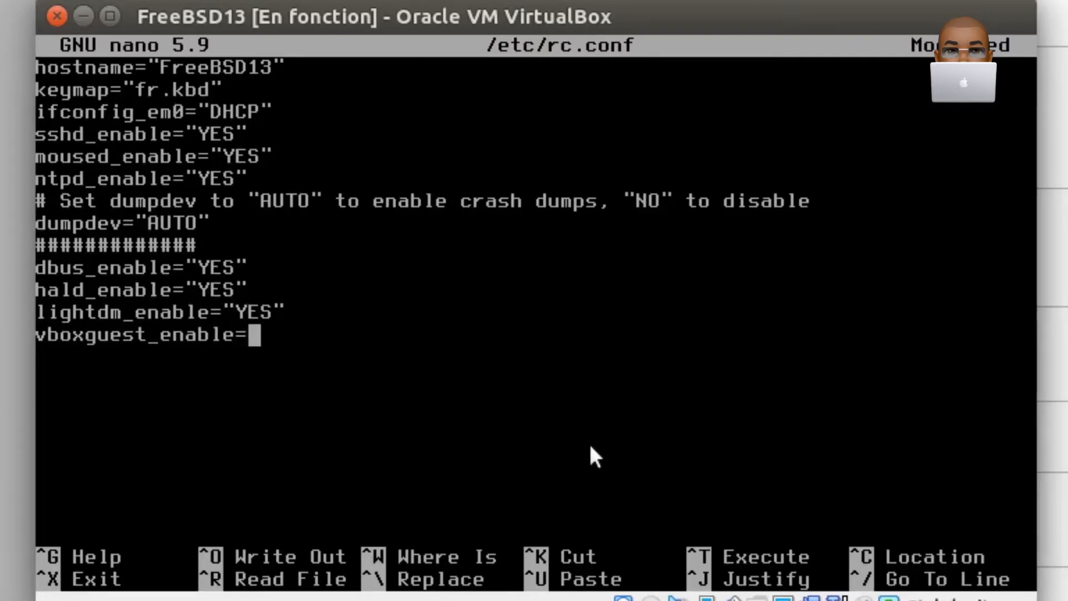
pyautogui.write('"YES"')
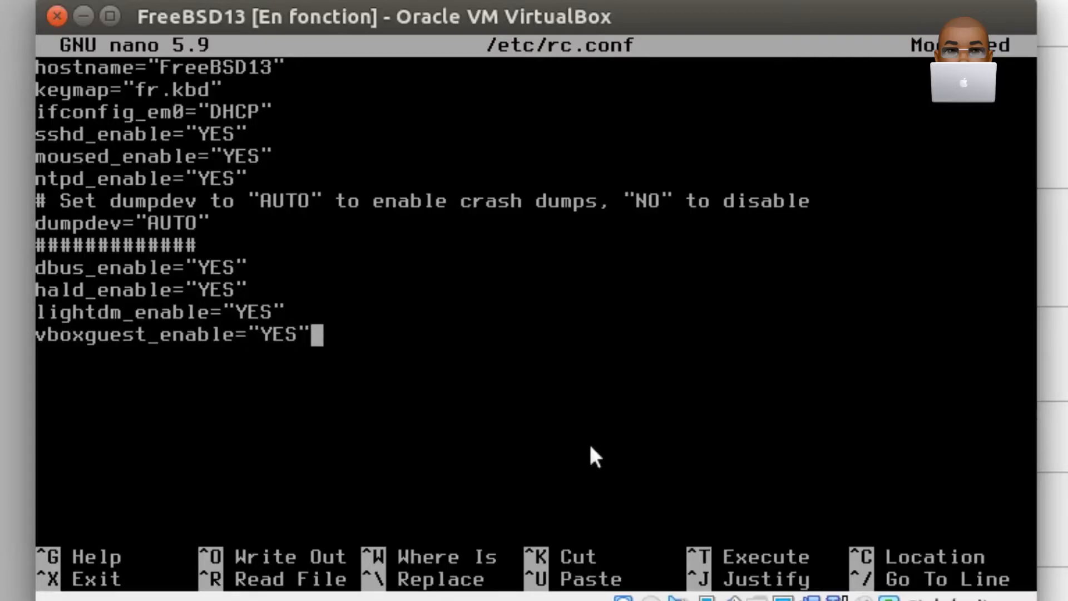
pyautogui.press('Return')
pyautogui.write('vbo')
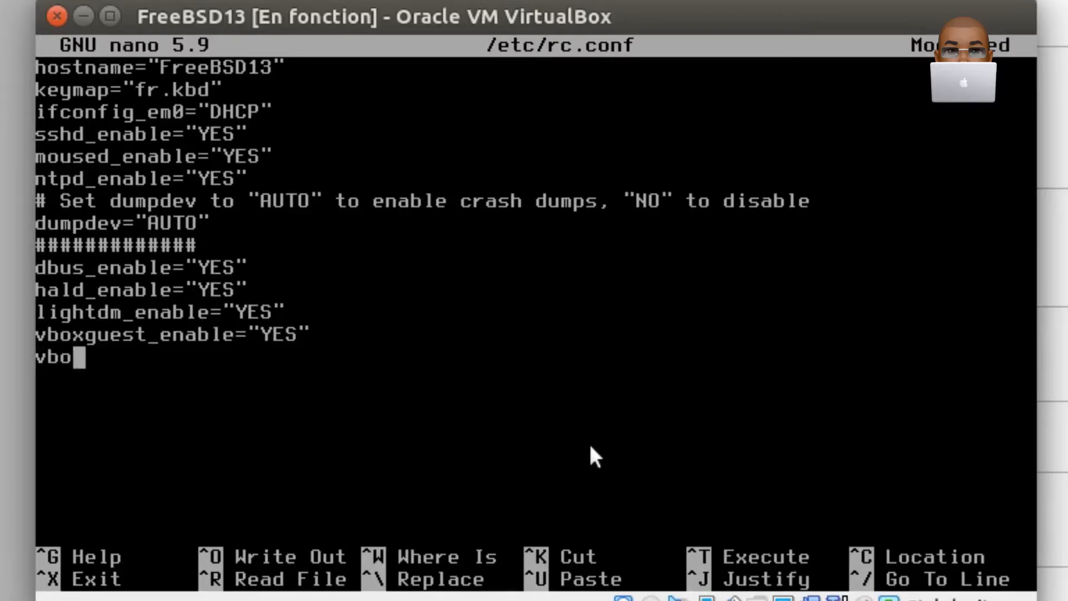
pyautogui.write('xservice')
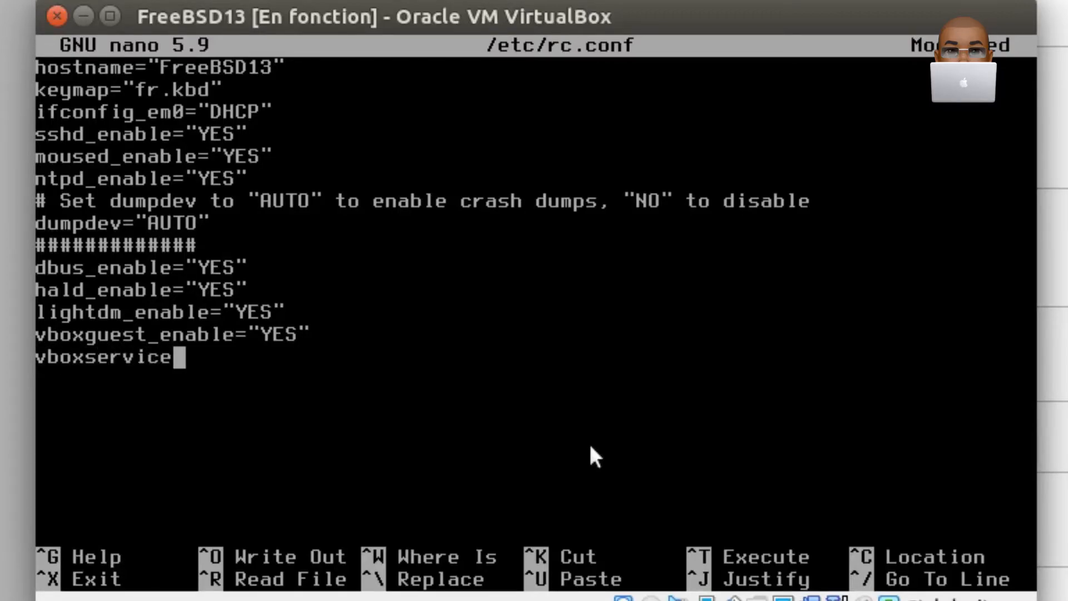
pyautogui.write('_enable=')
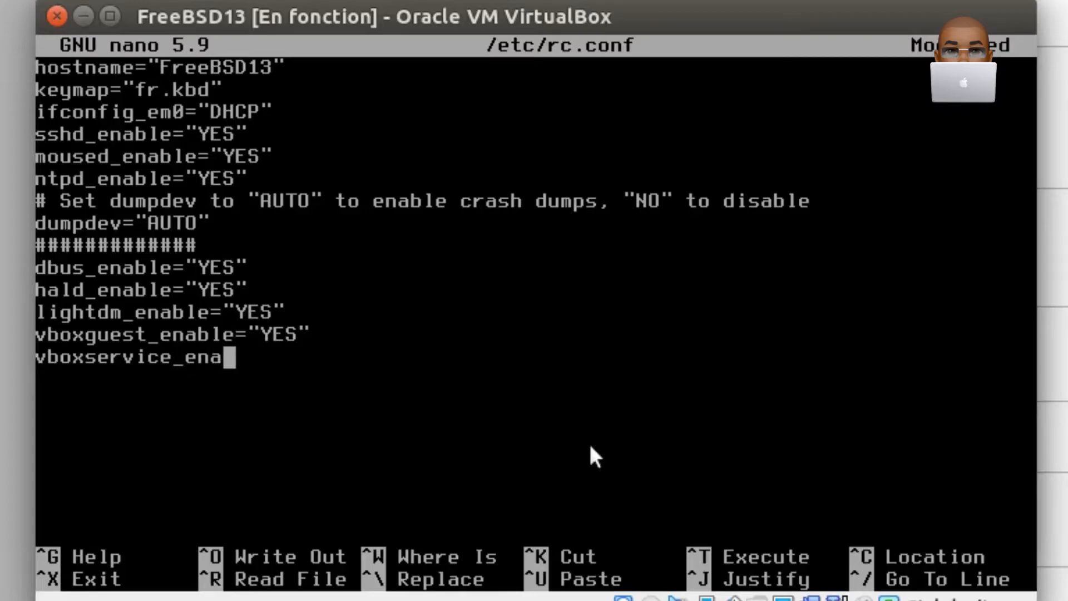
pyautogui.write('YES"')
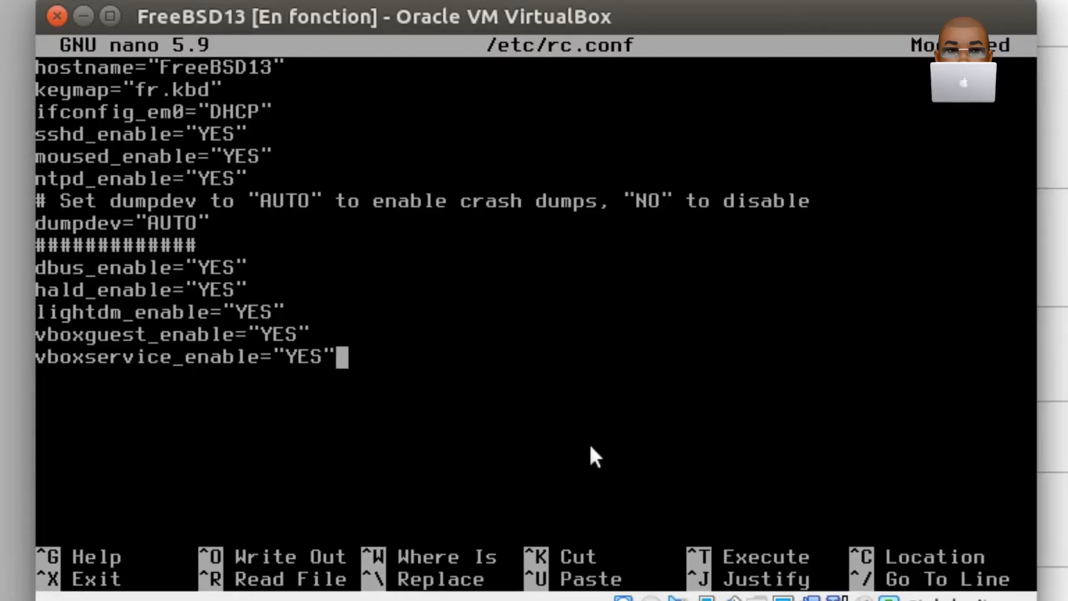
# - Save and close /etc/rc.conf under the same name and clear the terminal
pyautogui.hotkey('ctrl', 'o')
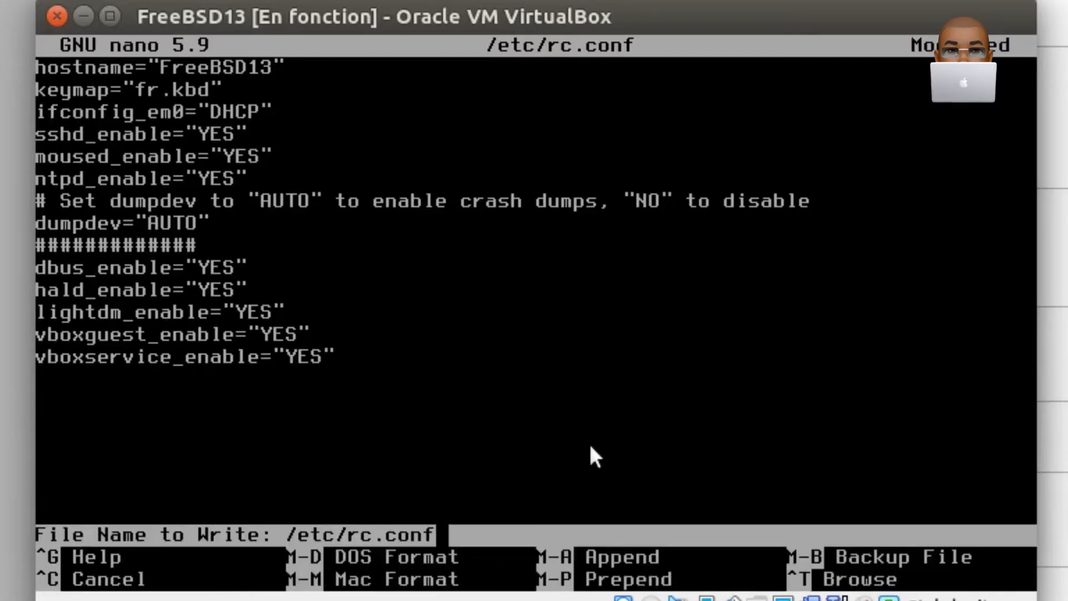
pyautogui.press('Return')
pyautogui.hotkey('ctrl', 'x')
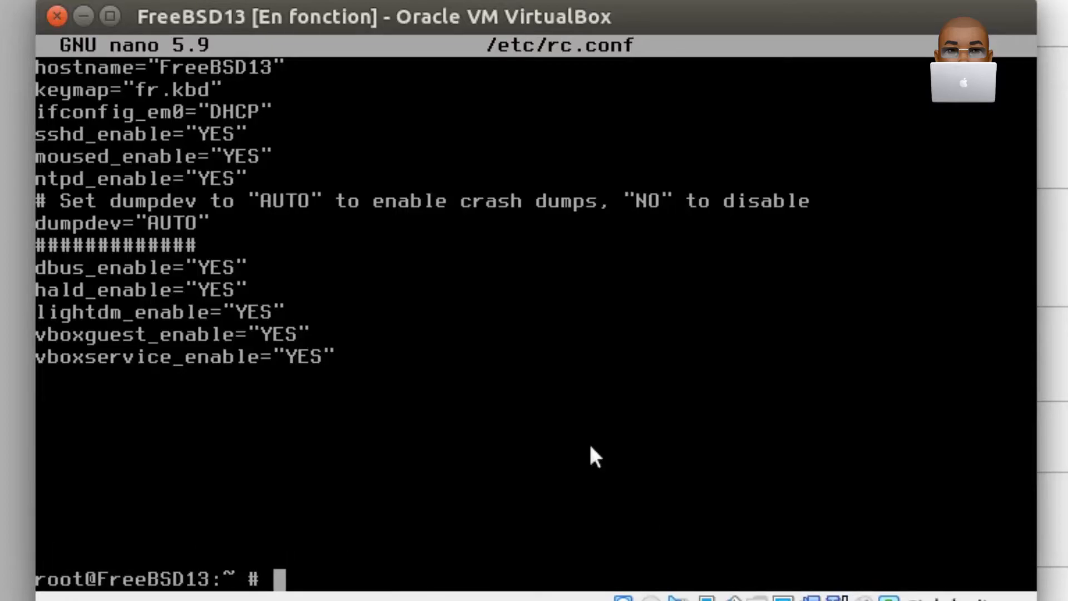
pyautogui.write('clear')
pyautogui.press('Return')
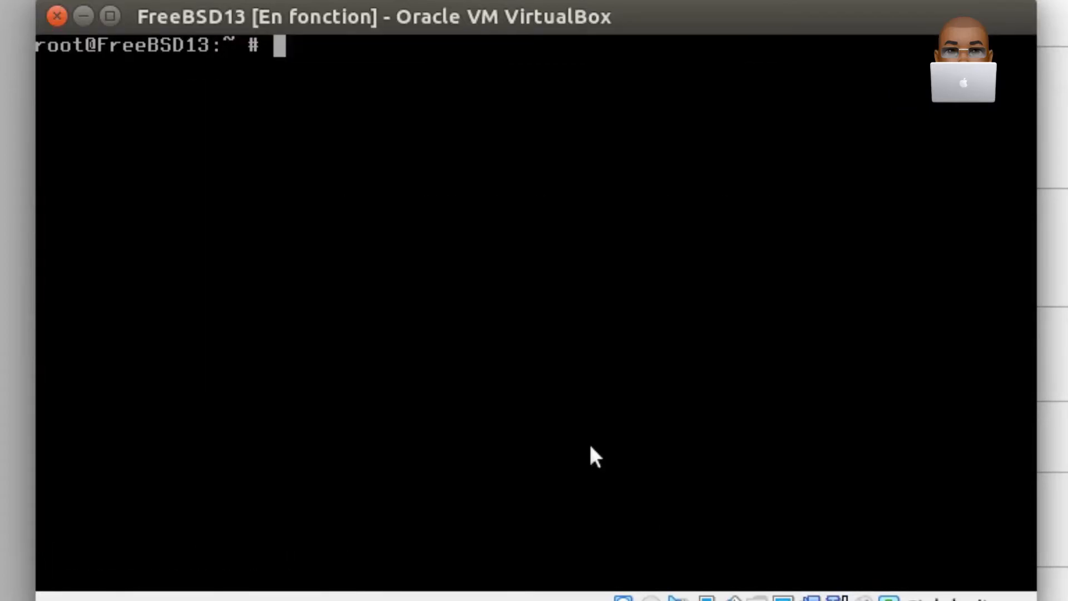
# - Log out of the root session to return to the console login
pyautogui.press('Return')
pyautogui.write('exit')
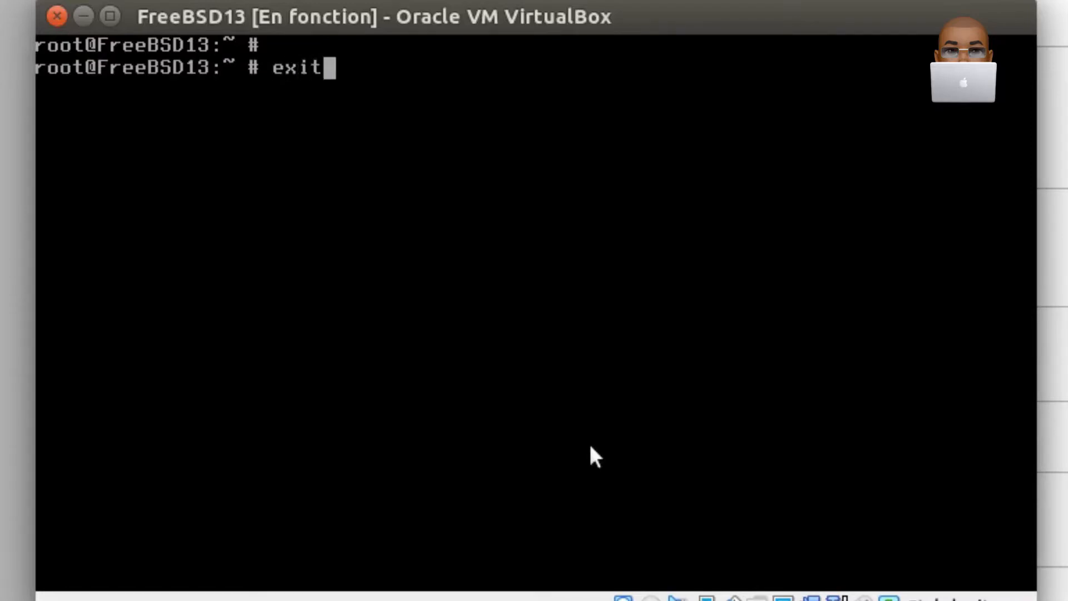
pyautogui.press('Return')
# - Try to log in at the console with a different user name and the account password
pyautogui.write('yannis')
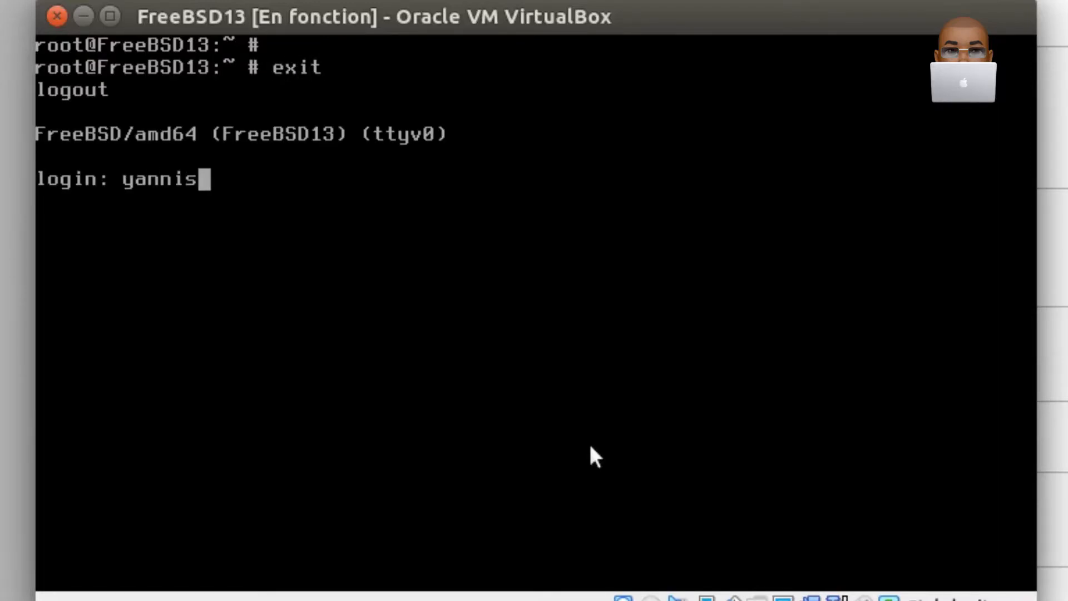
pyautogui.press('Return')
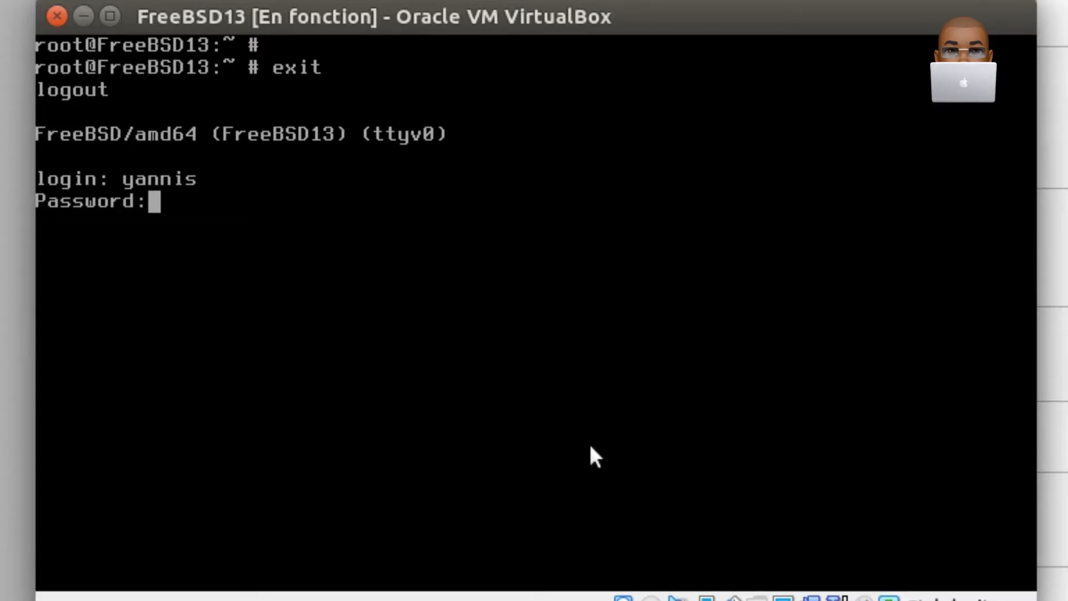
pyautogui.press('Return')
# - Log in with the regular user's login name and account password, and clear the terminal
pyautogui.write('john')
pyautogui.press('Return')
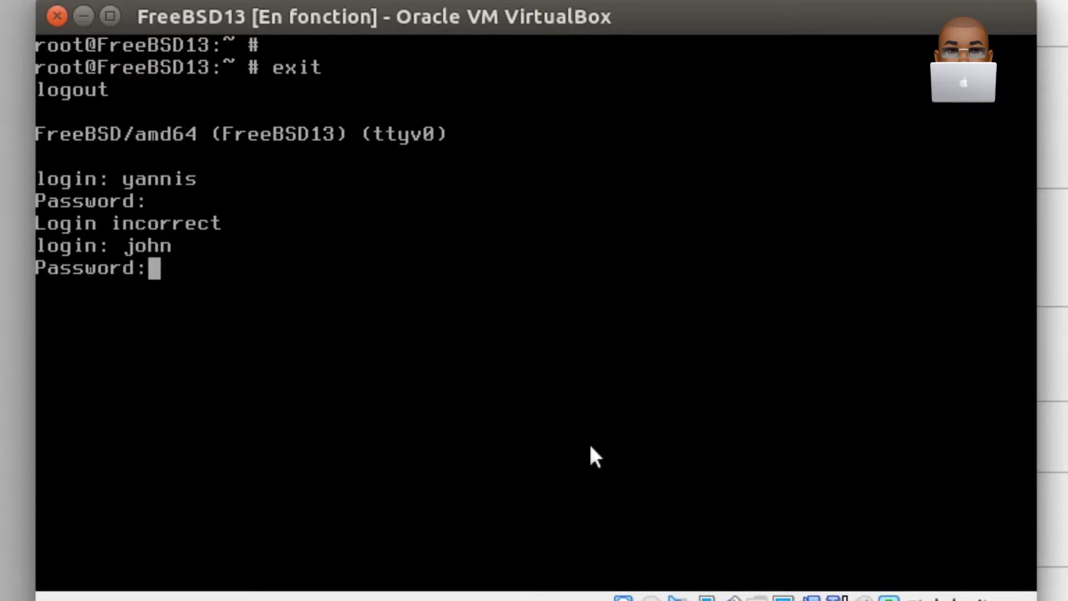
pyautogui.press('Return')
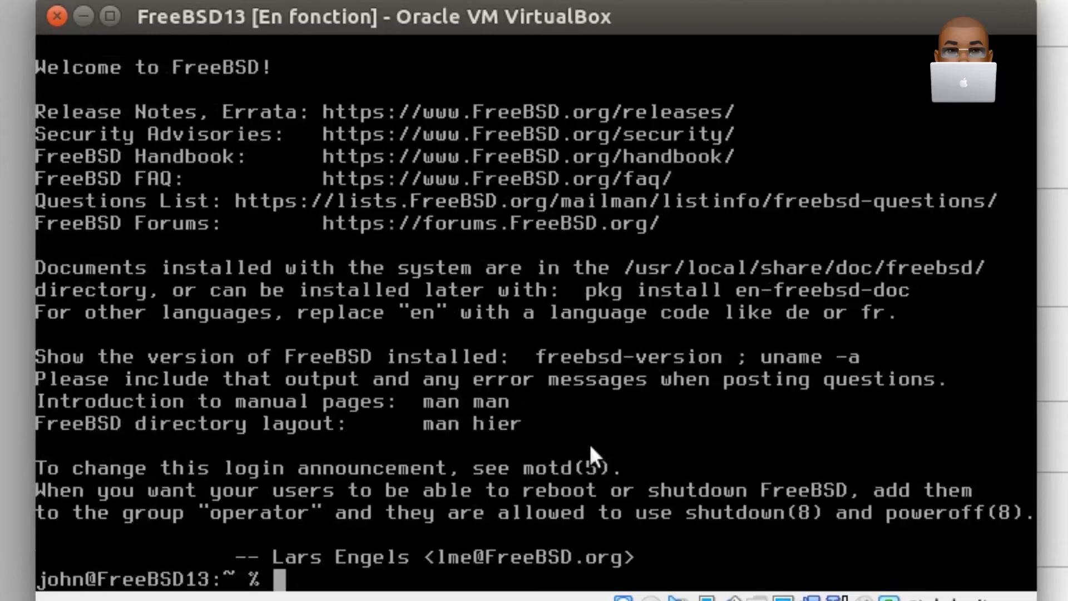
pyautogui.hotkey('ctrl', 'l')
# - Create the file .xinitrc in the home directory with nano and add the line exec mate-session
pyautogui.write('nan')
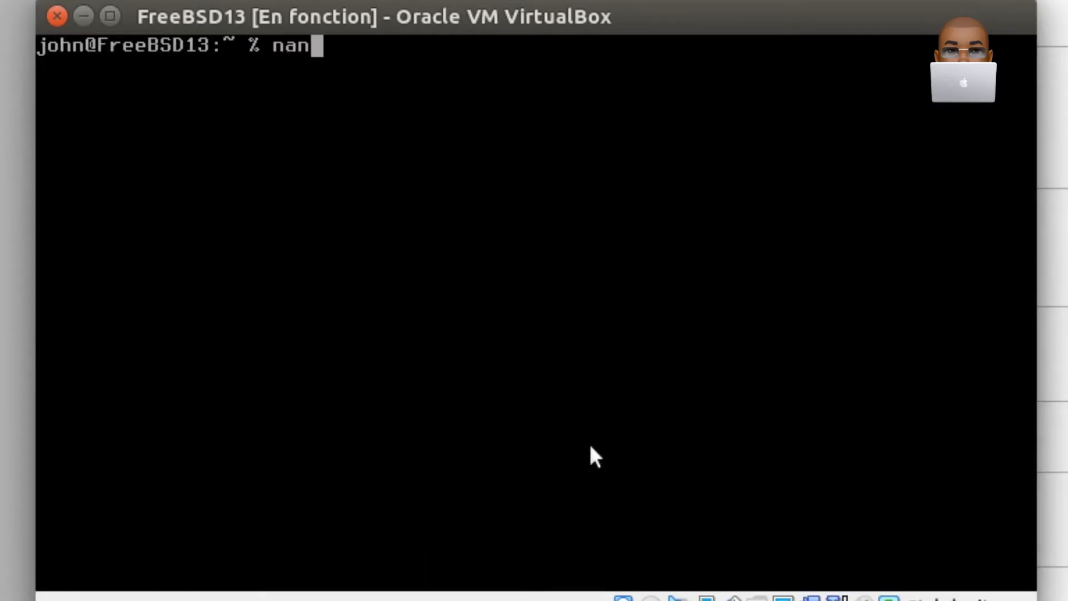
pyautogui.write('o .')
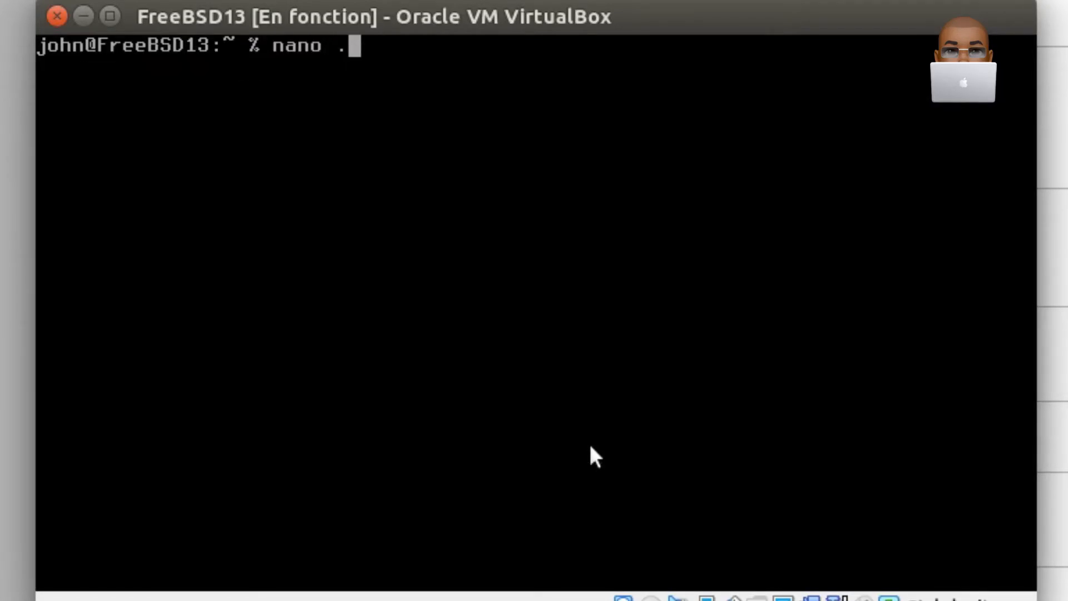
pyautogui.write('xinitrc')
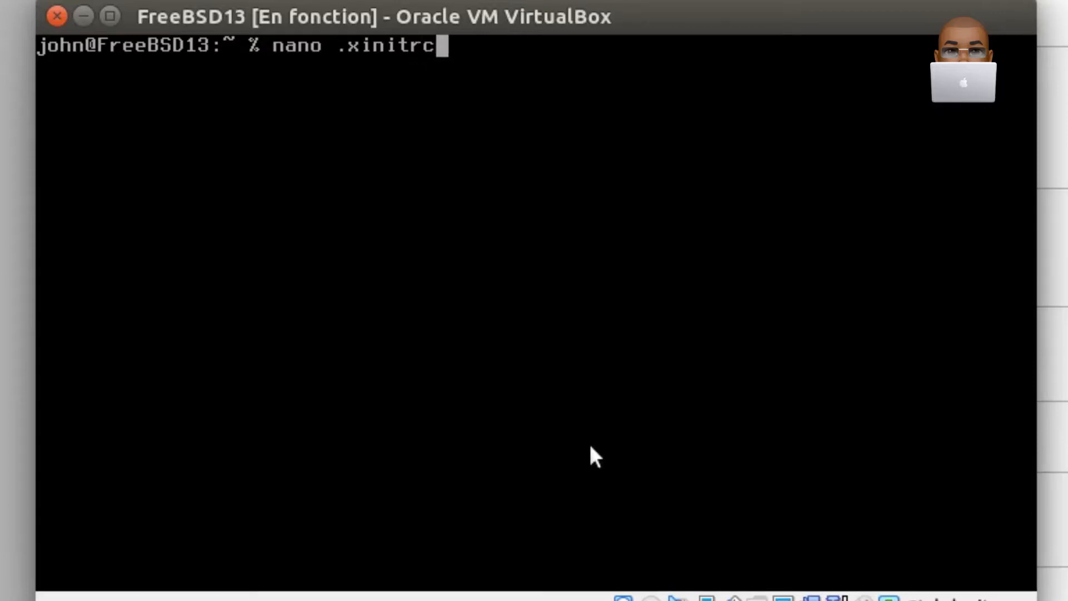
pyautogui.press('Return')
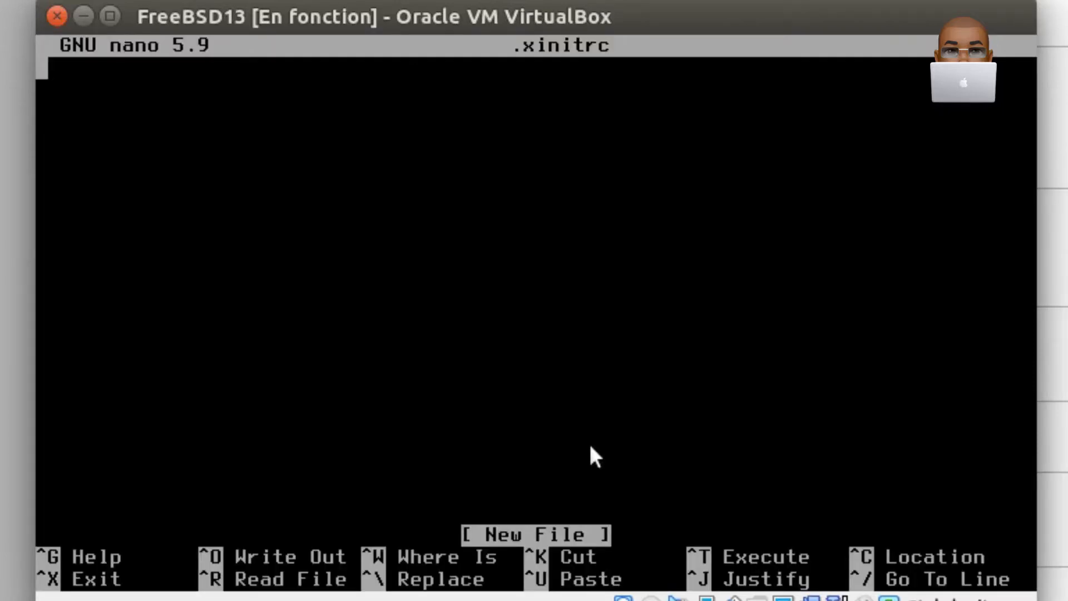
pyautogui.write('exec ')
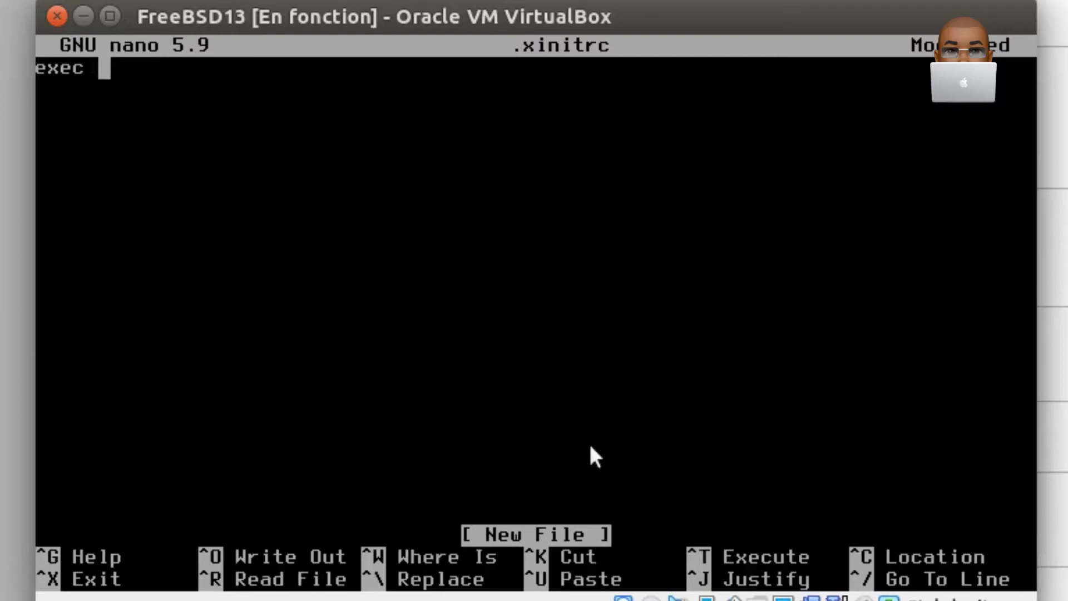
pyautogui.write('mate-session')
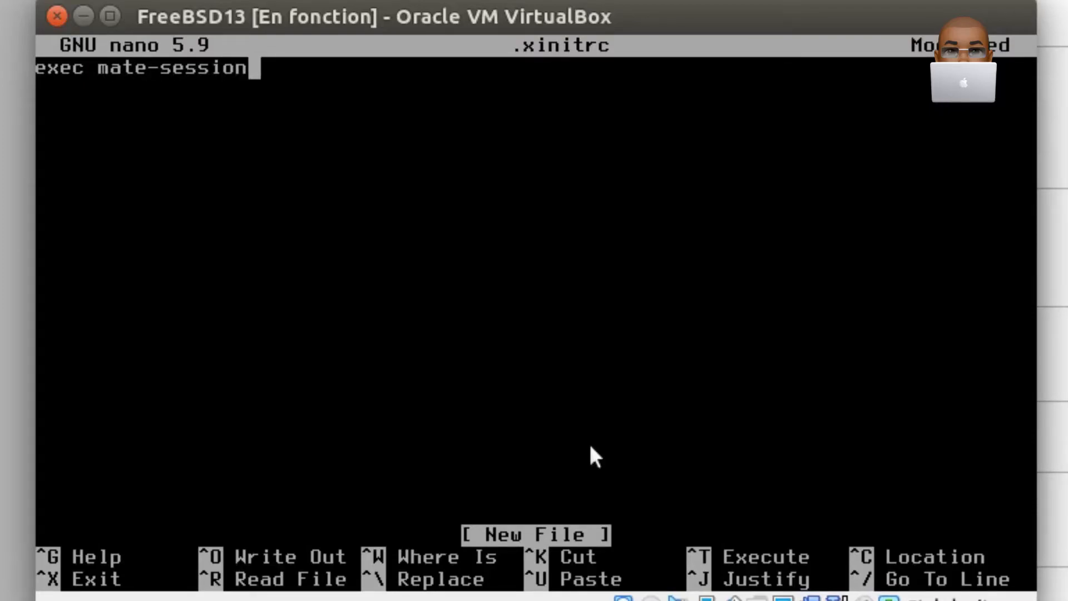
# - Save .xinitrc under the same name, exit nano and clear the terminal
pyautogui.hotkey('ctrl', 'o')
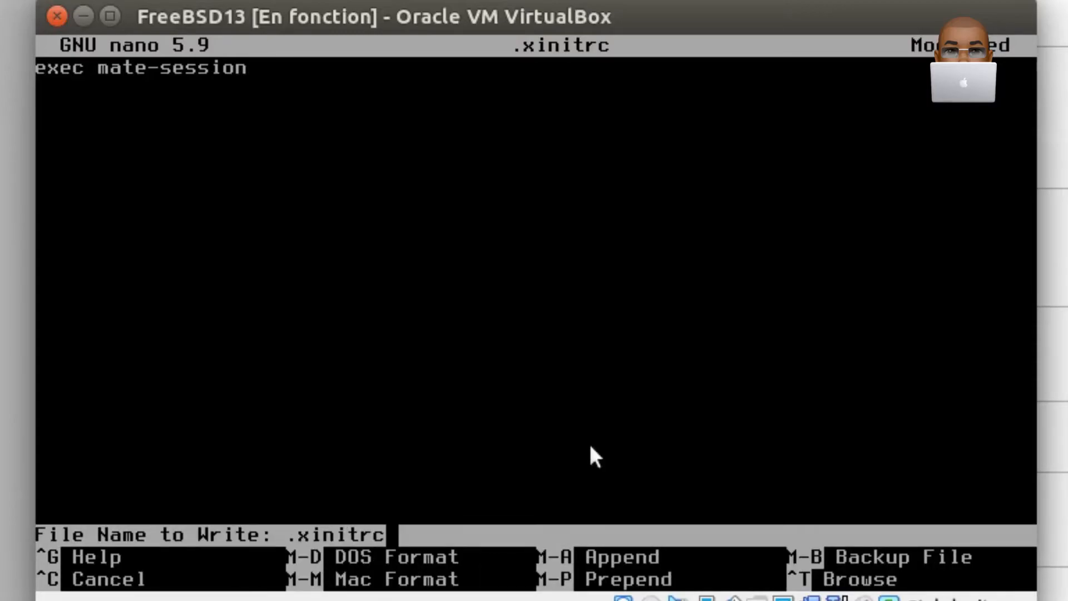
pyautogui.press('Return')
pyautogui.hotkey('ctrl', 'x')
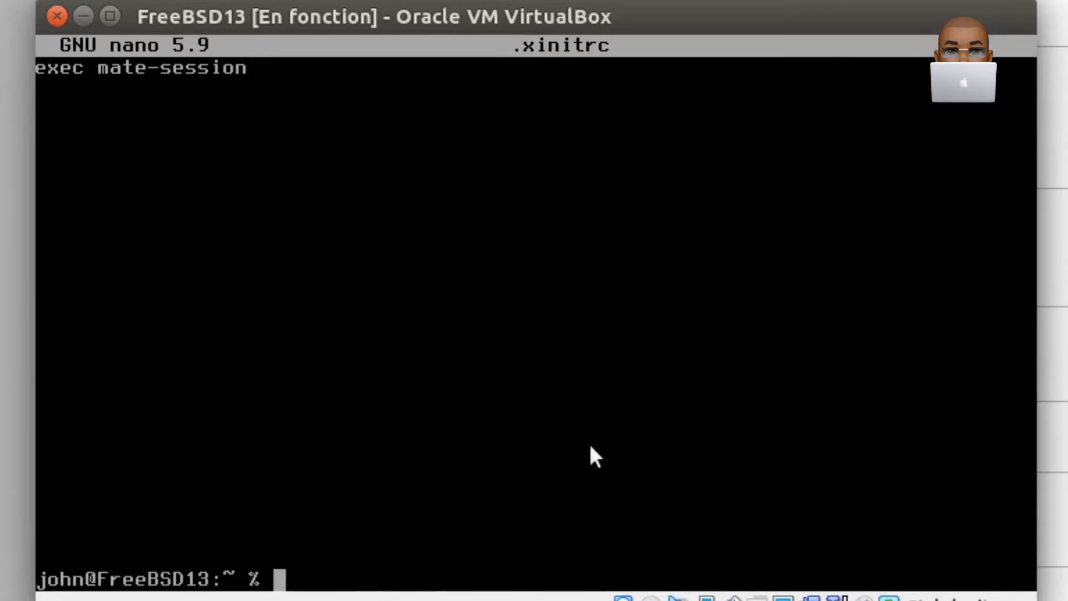
pyautogui.write('clear')
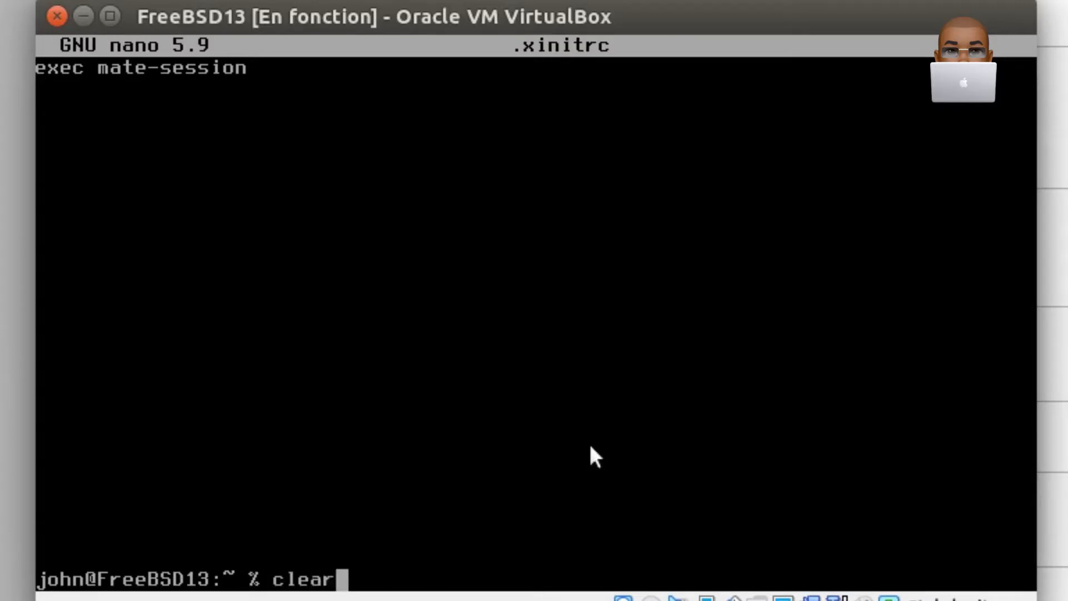
pyautogui.press('Return')
# - List the home directory in long format with ls -l and clear the terminal
pyautogui.write('ls -')
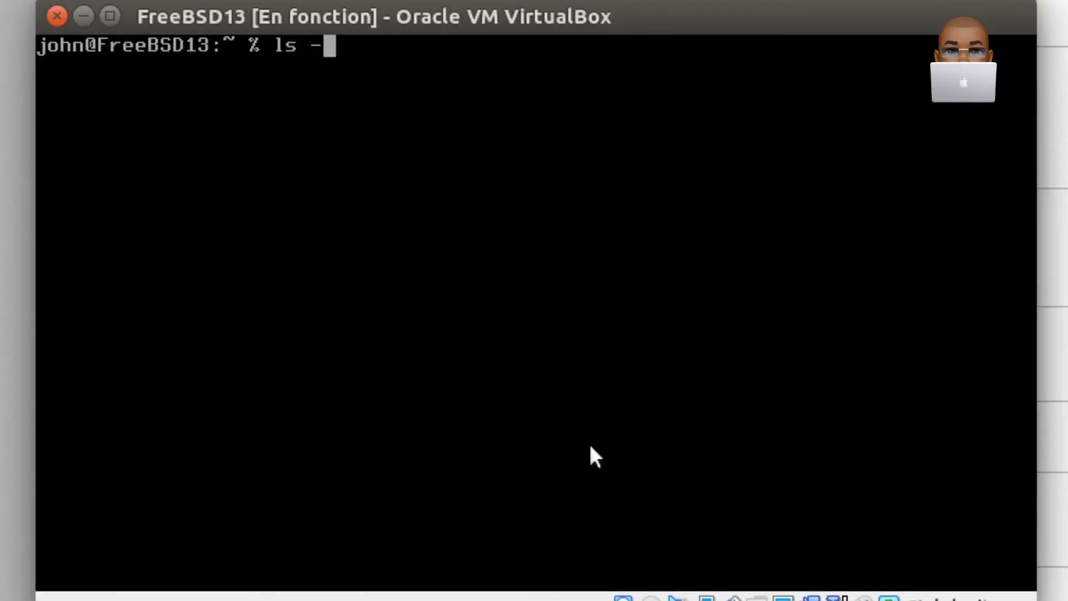
pyautogui.write('l')
pyautogui.press('Return')
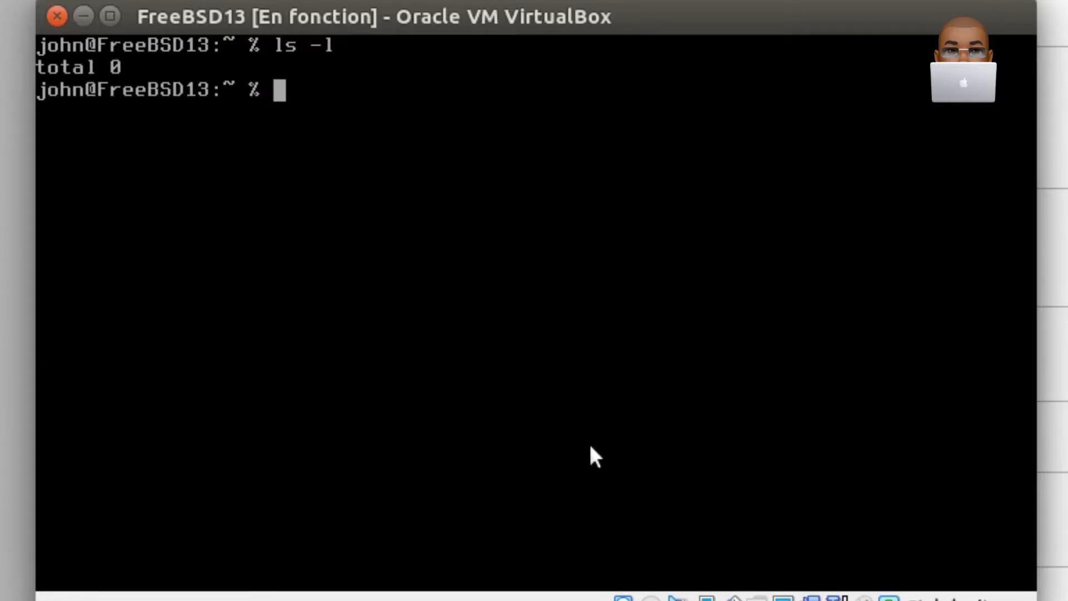
pyautogui.write('clear')
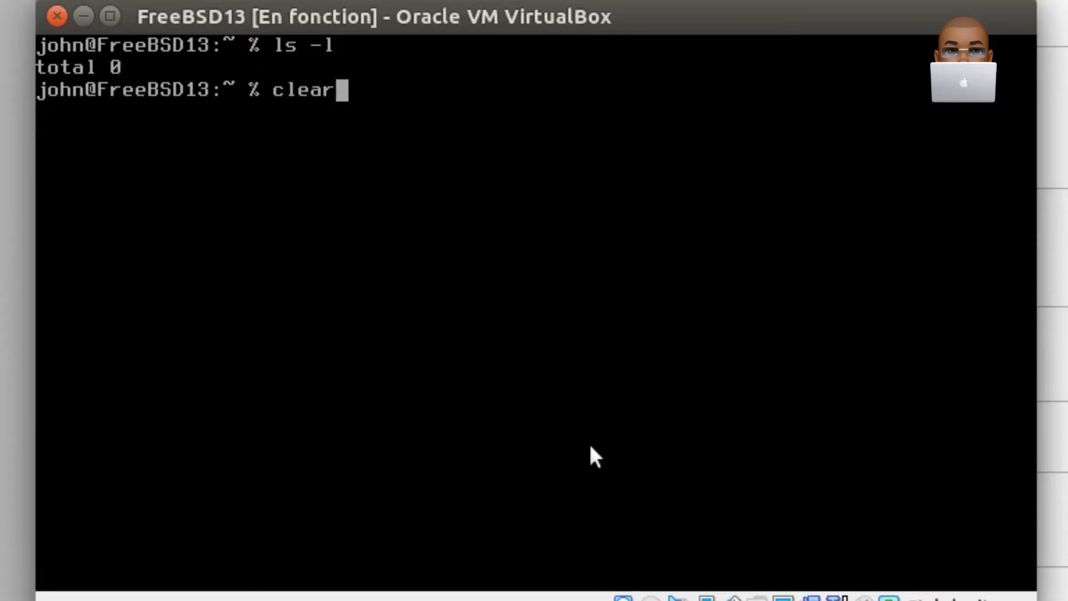
pyautogui.press('Return')
pyautogui.press('Return')
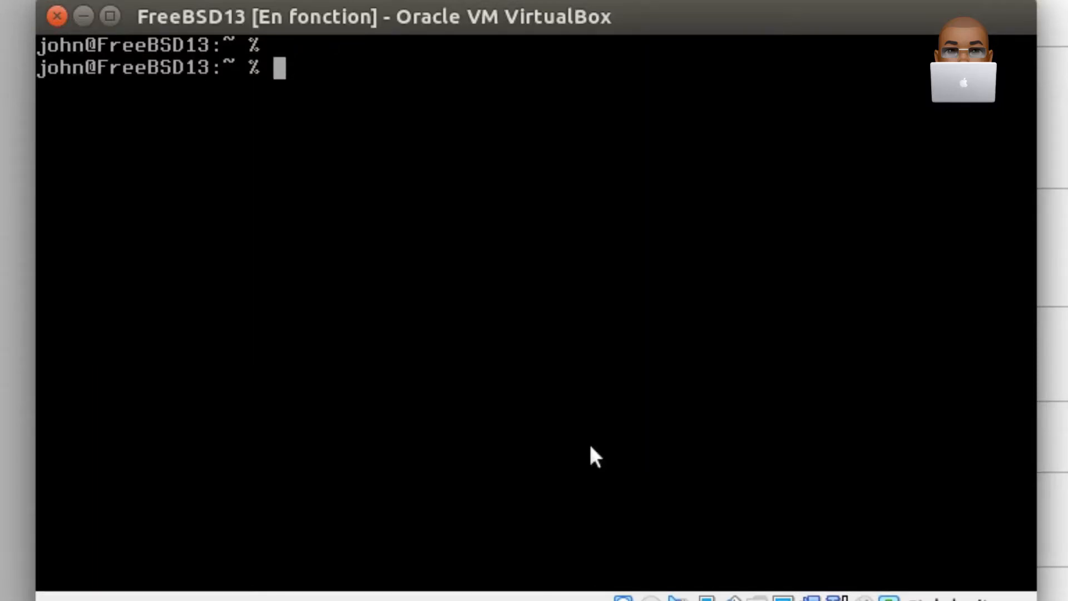
# - Start installing the xdg-user-dirs package by running sudo pkg install xdg-user-dirs
pyautogui.write('sudo p')
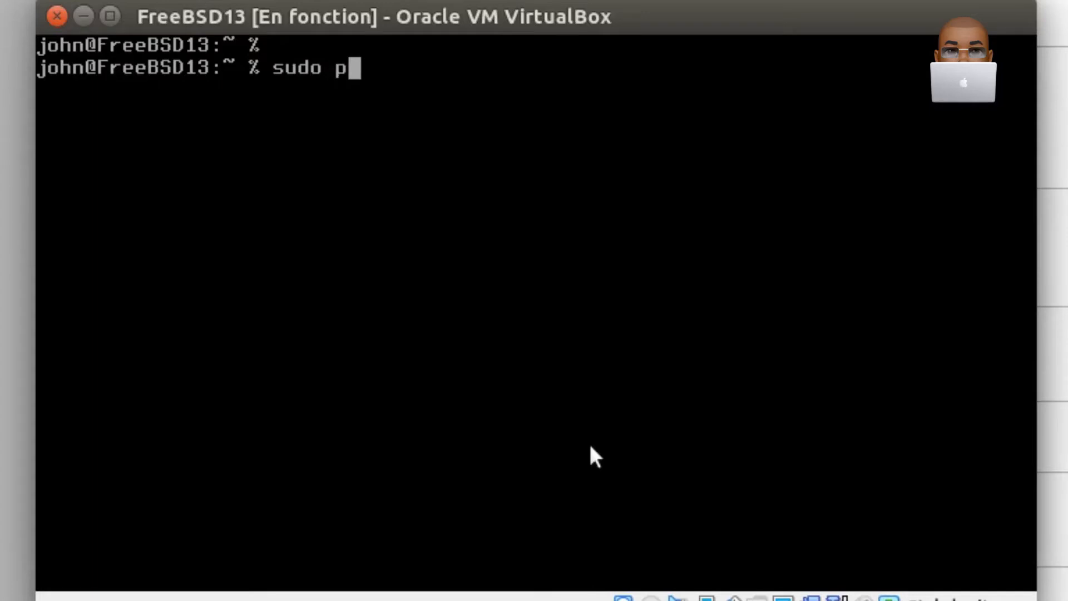
pyautogui.write('kg isnta')
pyautogui.press('BackSpace')
pyautogui.press('BackSpace')
pyautogui.press('BackSpace')
pyautogui.press('BackSpace')
pyautogui.write('nstall ')
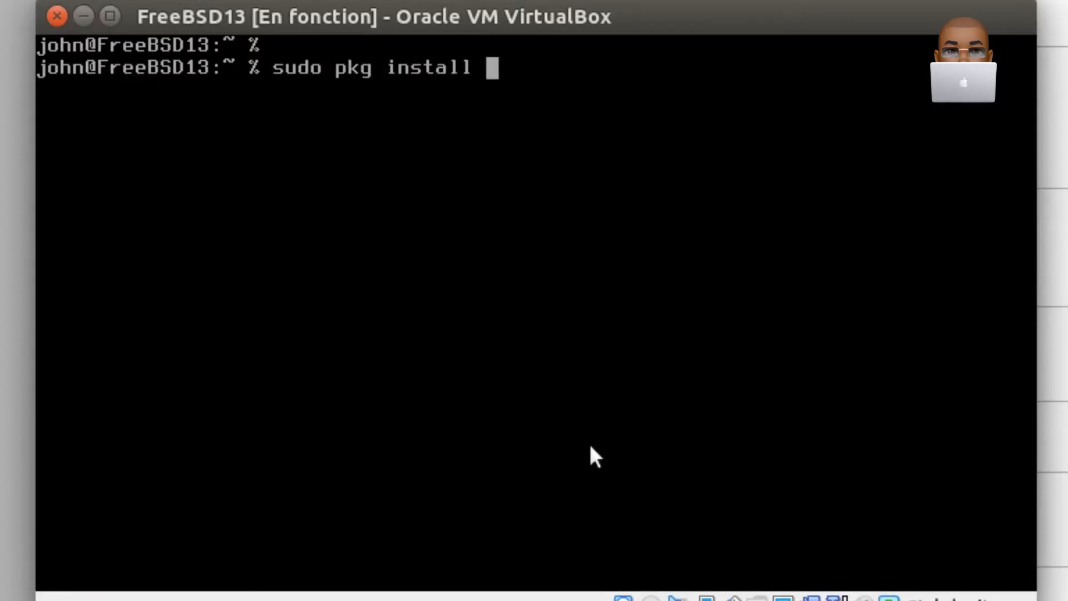
pyautogui.write('xdg-s')
pyautogui.press('BackSpace')
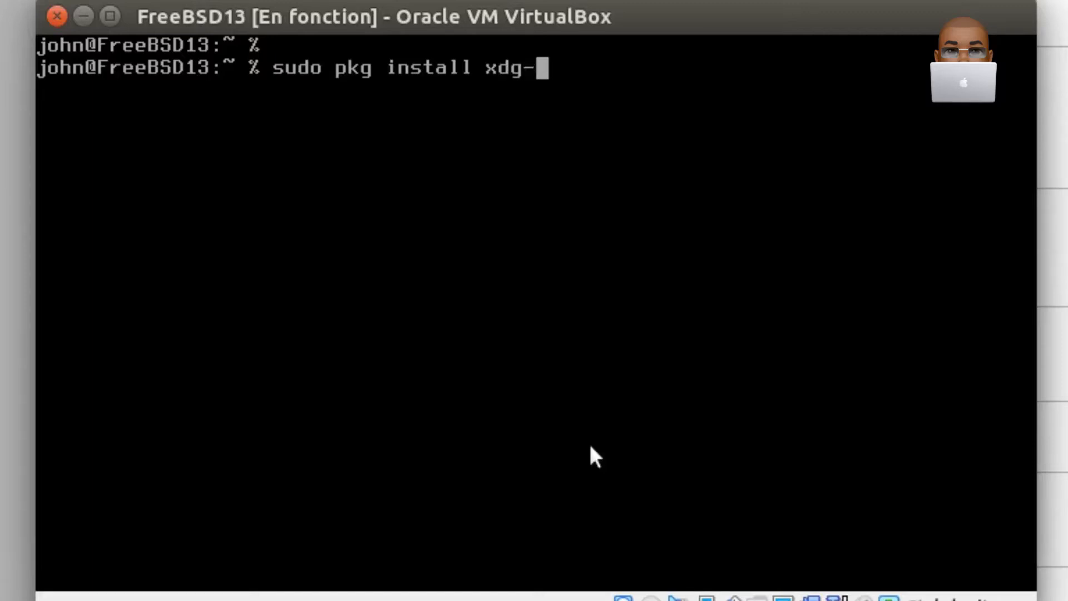
pyautogui.write('user-')
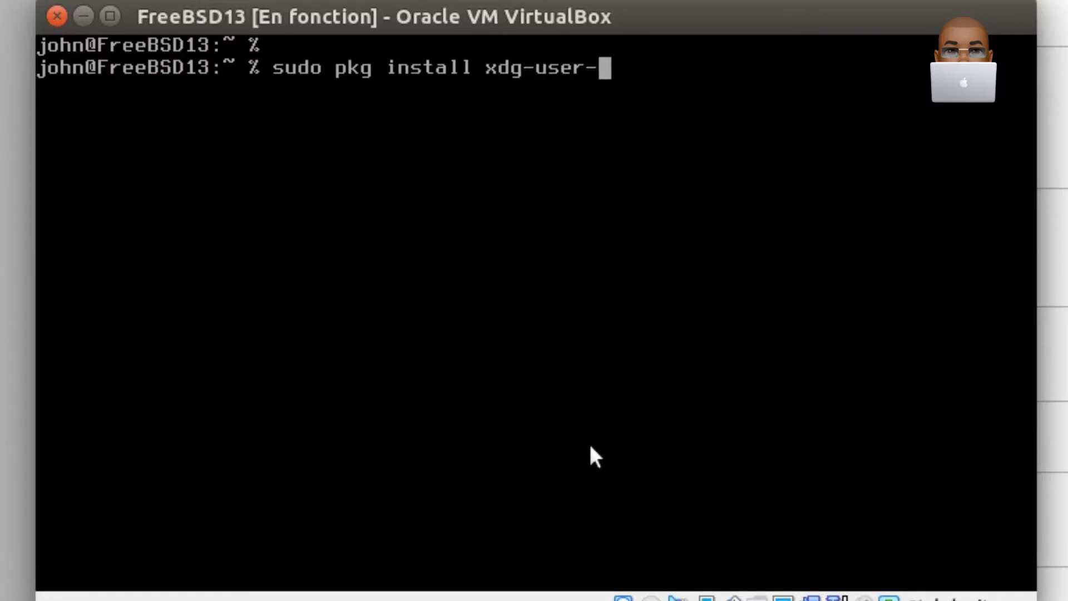
pyautogui.write('dirs')
pyautogui.press('Return')
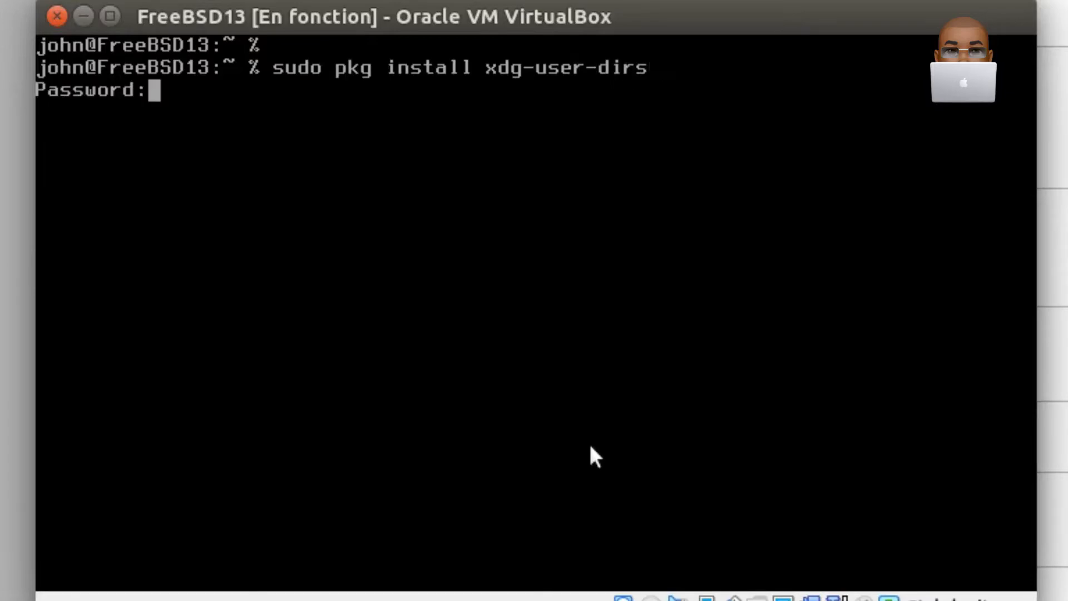
# - Enter the account password for sudo, confirm the xdg-user-dirs installation with y, and clear the terminal
pyautogui.press('Return')
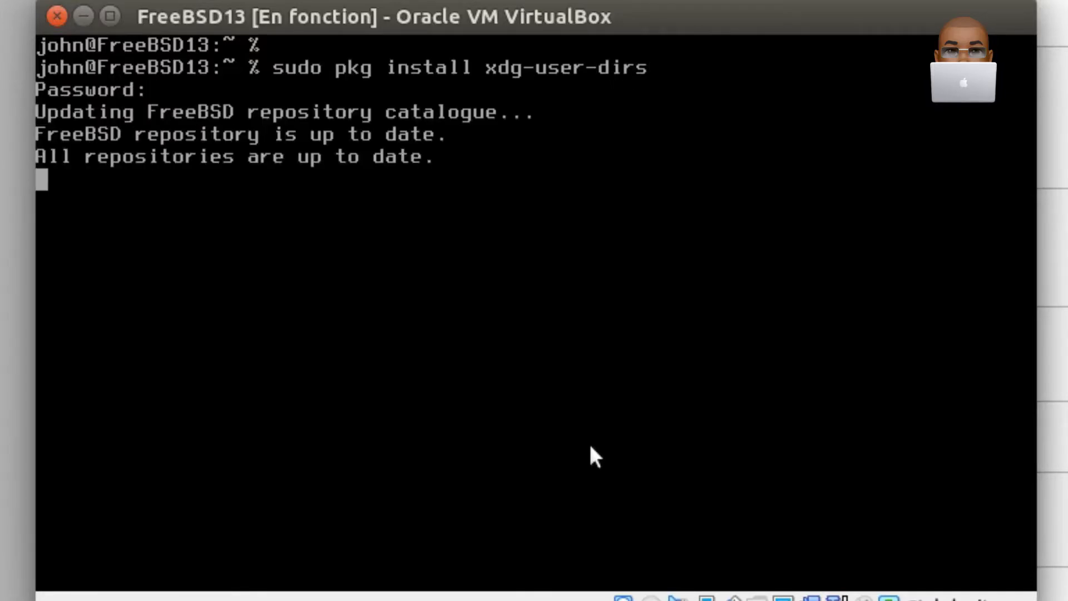
pyautogui.write('y')
pyautogui.press('Return')
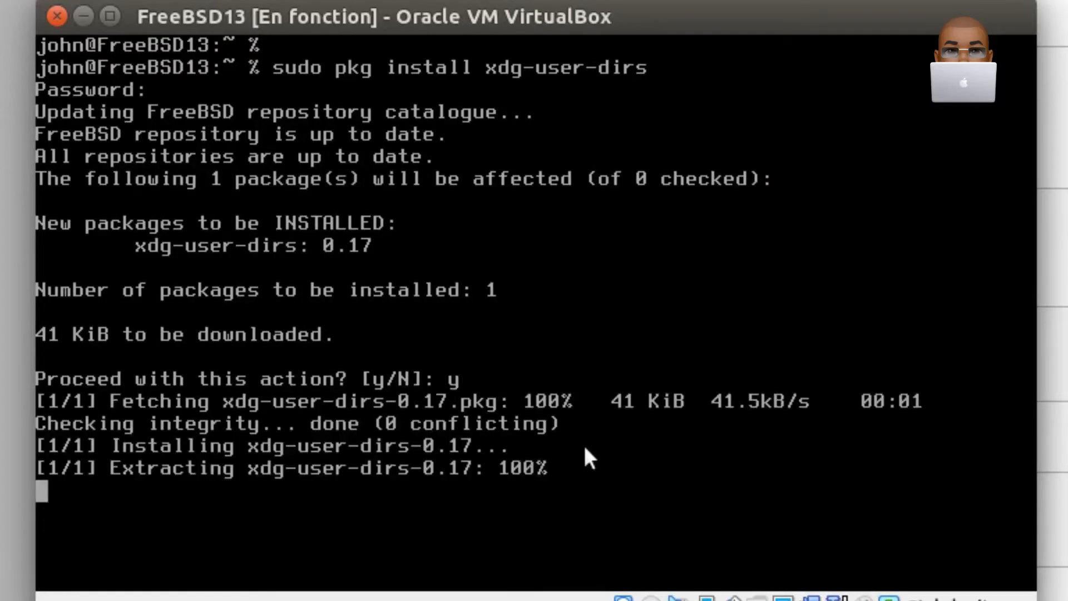
pyautogui.write('cla')
pyautogui.press('BackSpace')
pyautogui.write('ear')
pyautogui.press('Return')
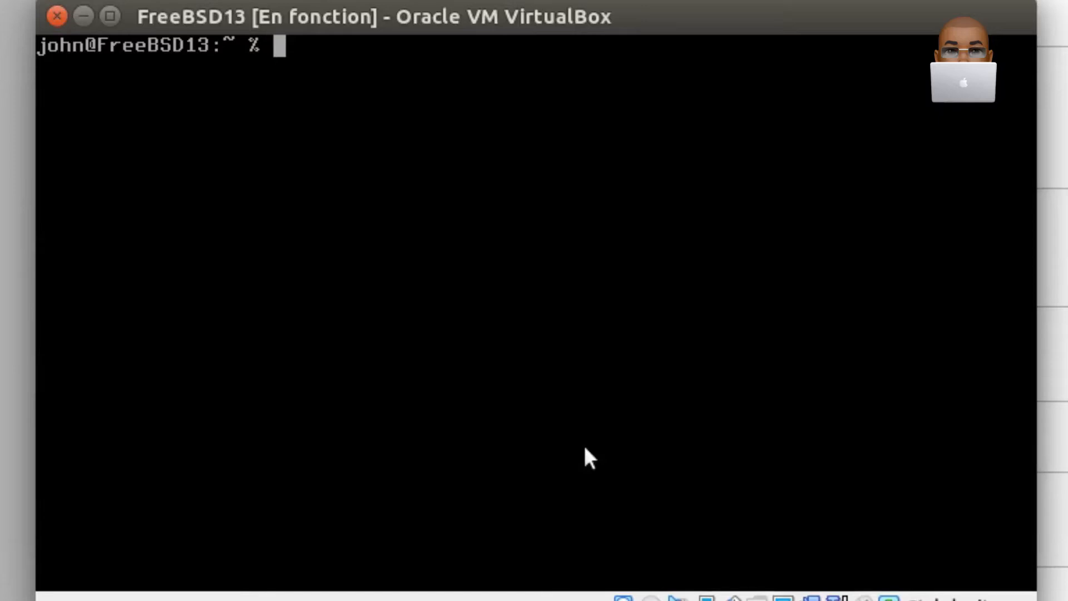
# - Create the standard user folders by running xdg-user-dirs-update, and clear the terminal
pyautogui.press('Return')
pyautogui.write('xdg-user-dir')
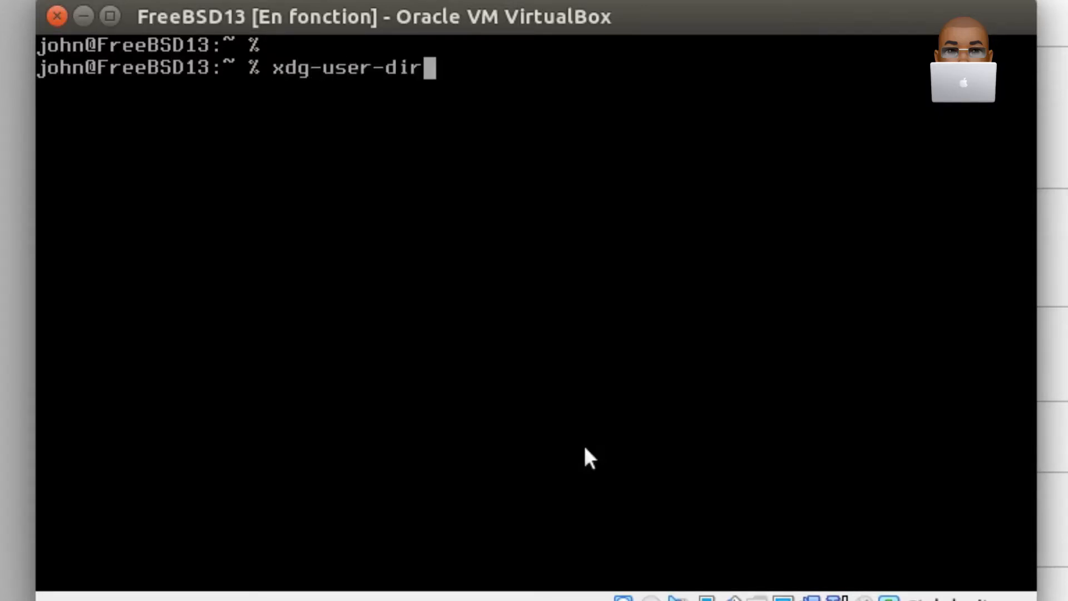
pyautogui.write('s')
pyautogui.write('-update')
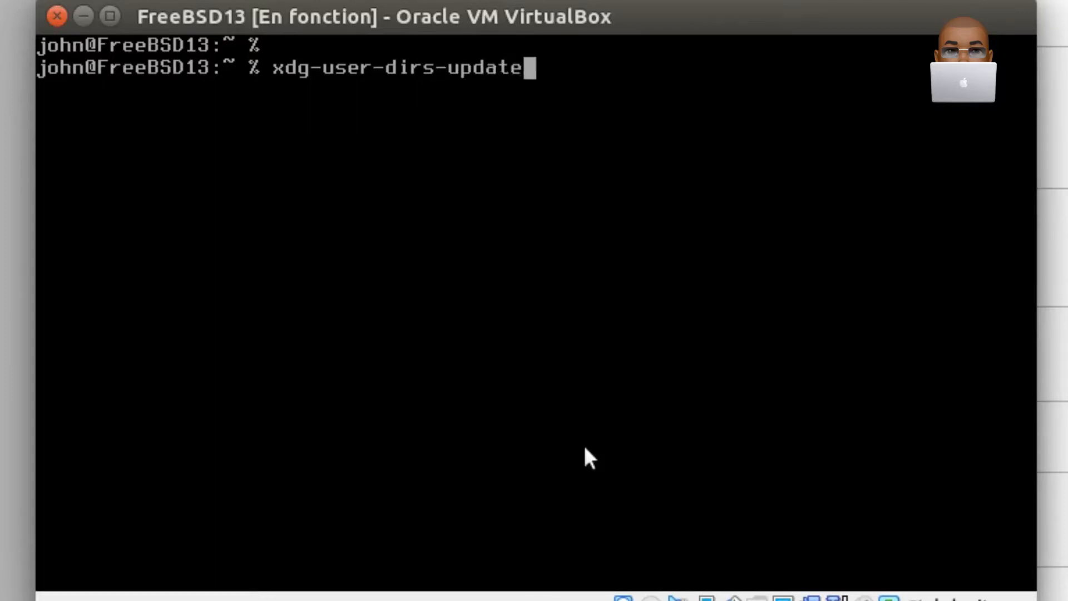
pyautogui.press('Return')
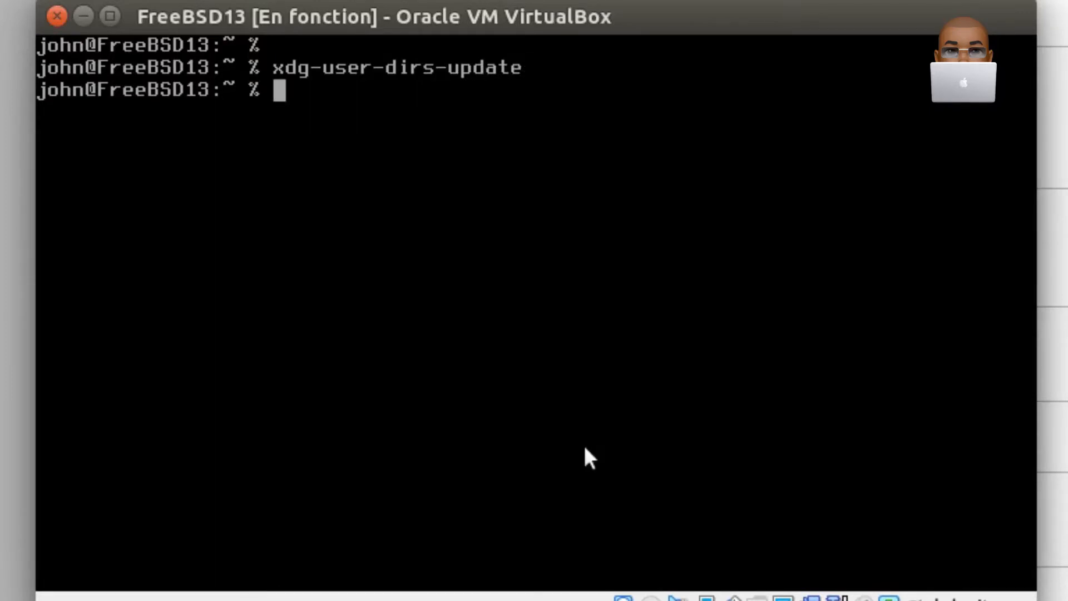
pyautogui.press('Return')
pyautogui.write('clear')
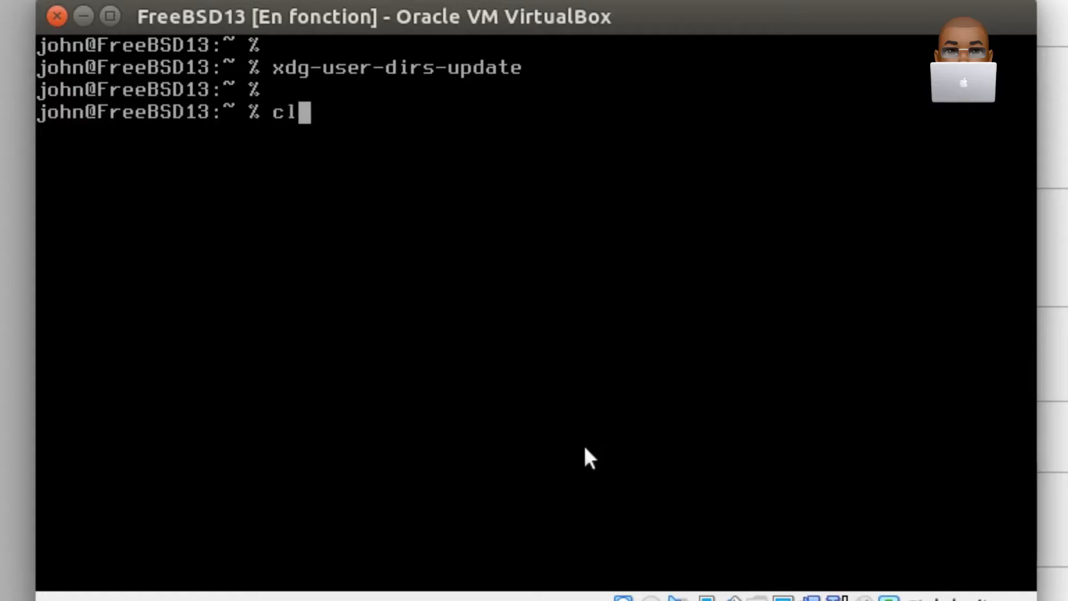
pyautogui.press('Return')
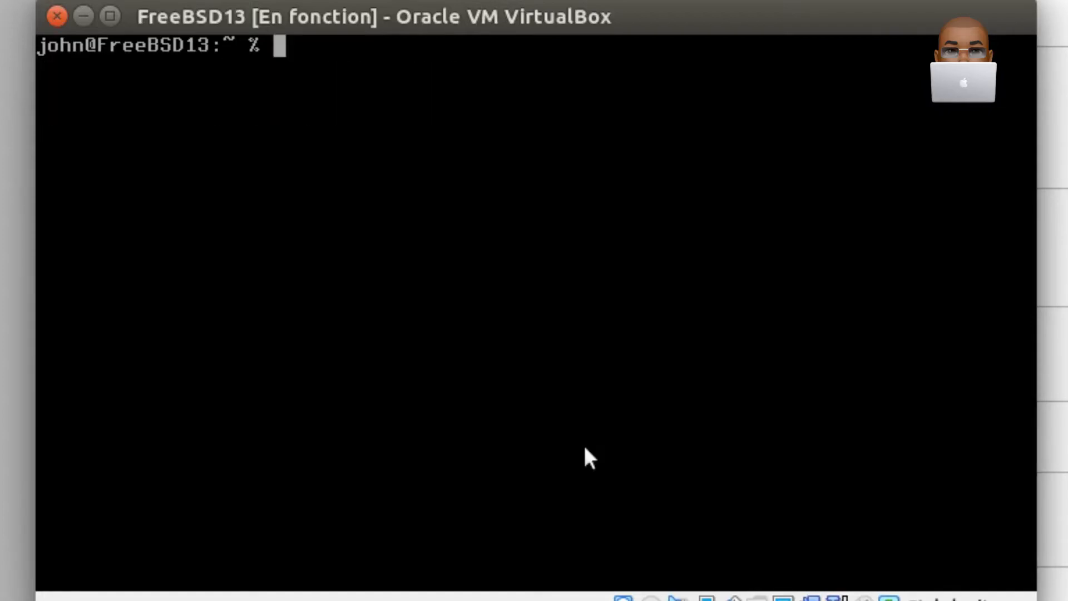
# - List the home directory including hidden files with ls -al, and clear the terminal
pyautogui.press('Return')
pyautogui.write('ls -al')
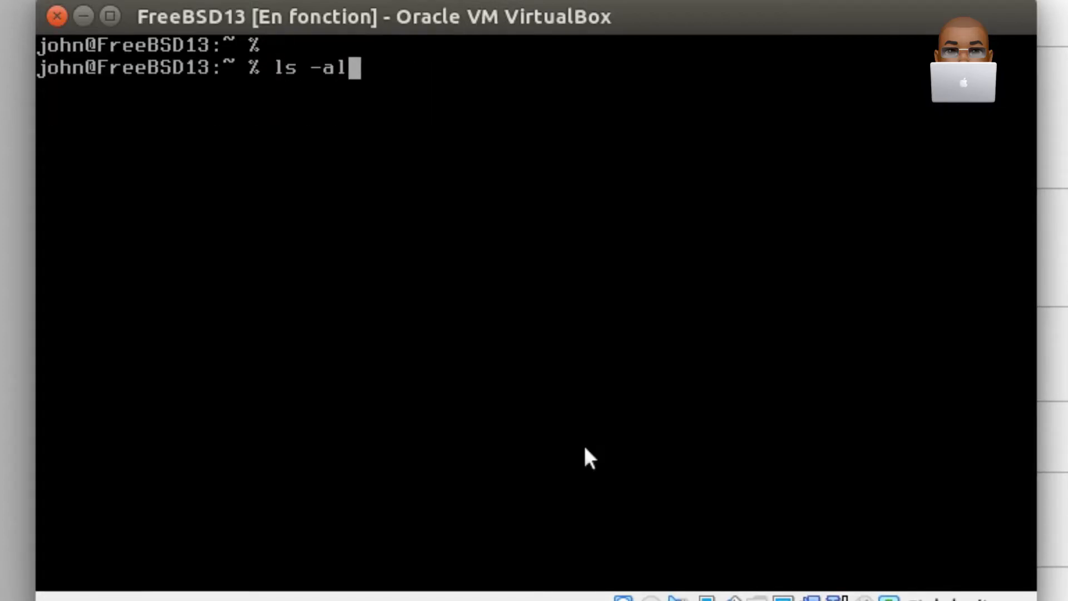
pyautogui.press('Return')
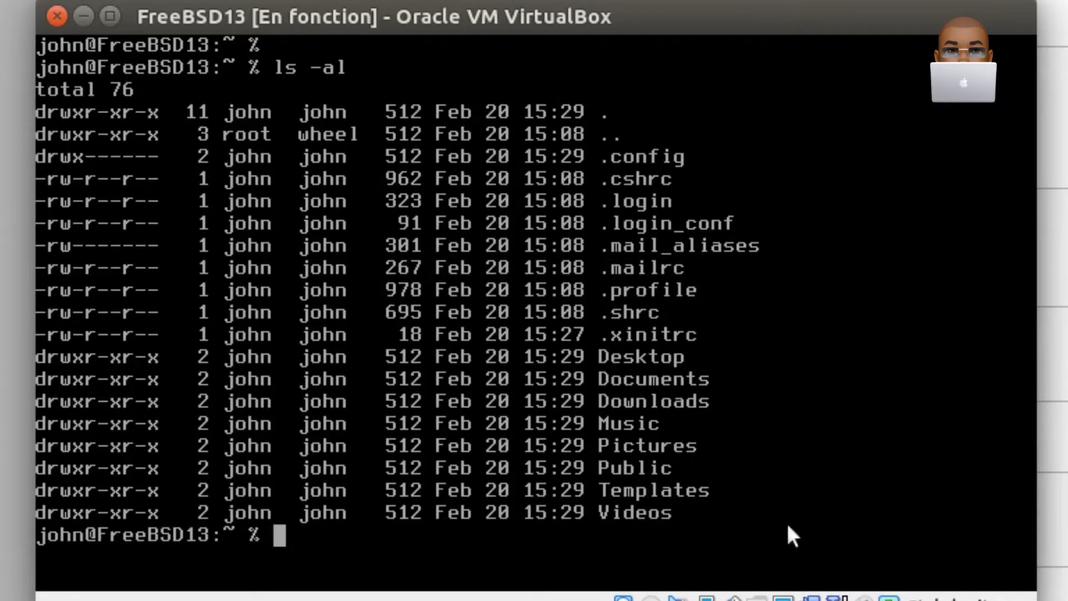
pyautogui.write('ls -al')
pyautogui.press('BackSpace')
pyautogui.press('BackSpace')
pyautogui.press('BackSpace')
pyautogui.press('BackSpace')
pyautogui.press('BackSpace')
pyautogui.write('clear')
pyautogui.press('Return')
# - List only the non-hidden home directory entries in long format with ls -l, and clear the terminal again
pyautogui.press('Return')
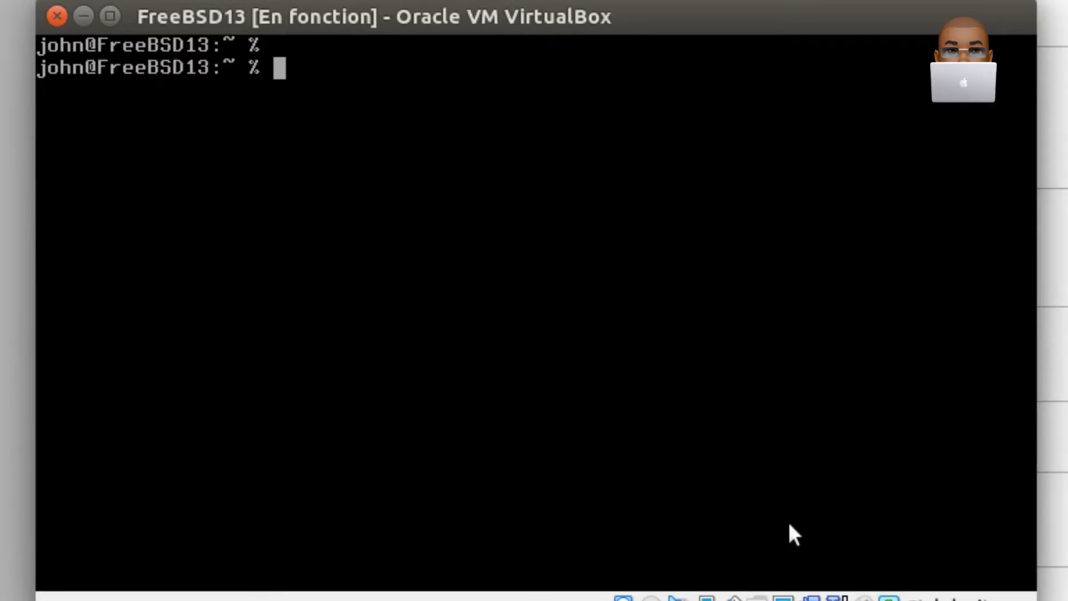
pyautogui.write('ls -l')
pyautogui.press('Return')
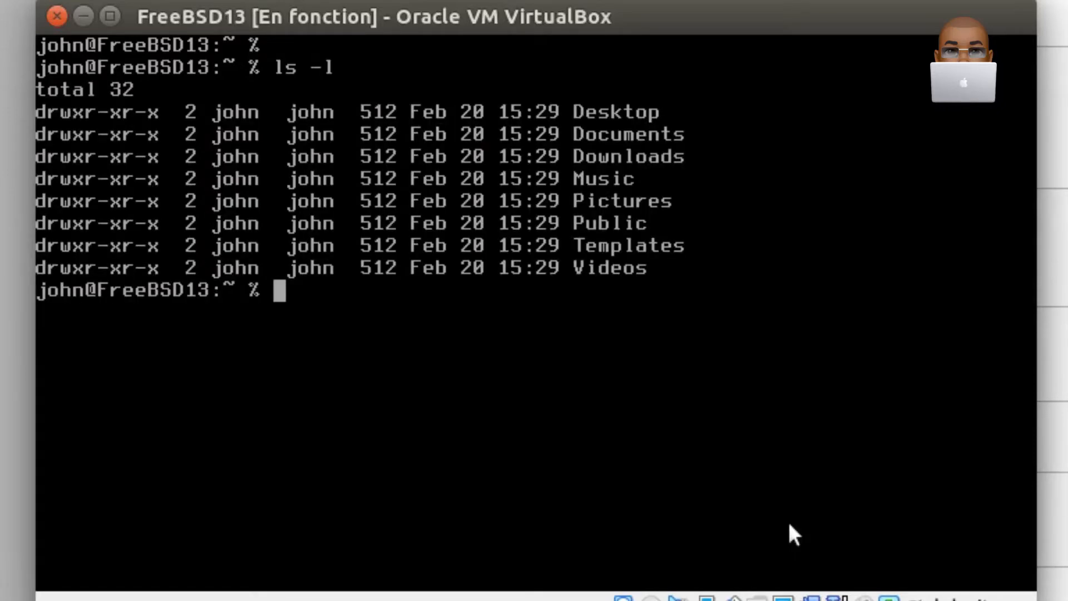
pyautogui.write('clear')
pyautogui.press('Return')
pyautogui.press('Return')
# - Restart the virtual machine with sudo reboot and boot FreeBSD in multi-user mode
pyautogui.write('sudo reboot')
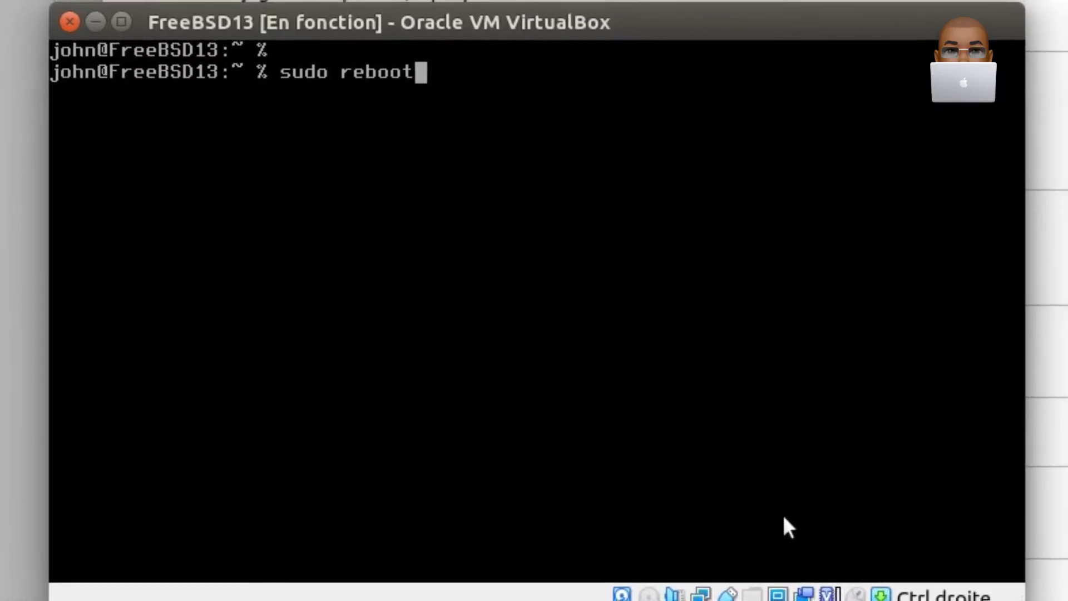
pyautogui.press('Return')
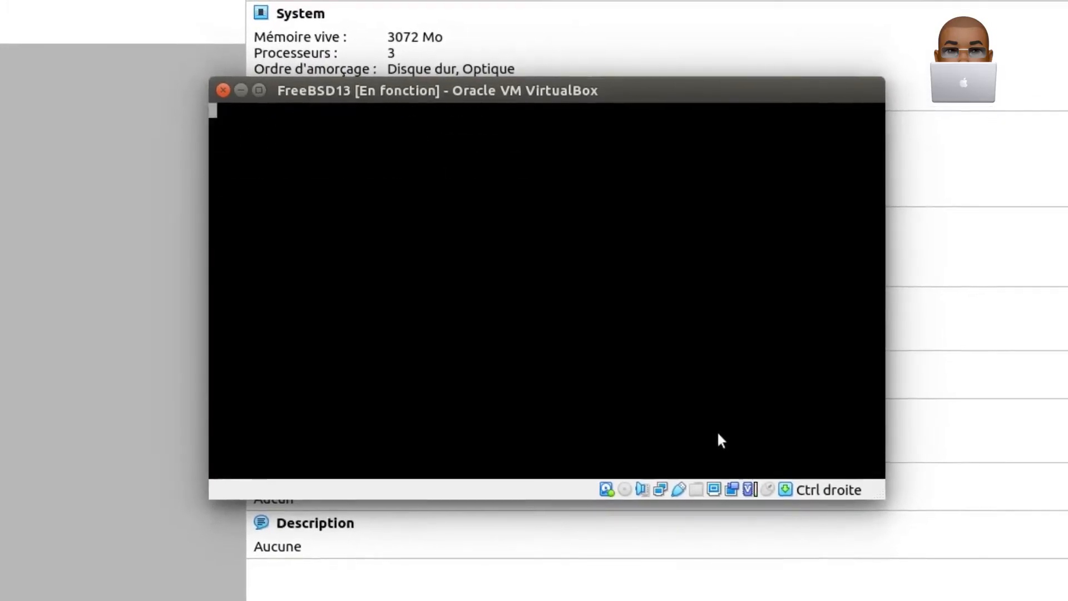
pyautogui.press('Return')
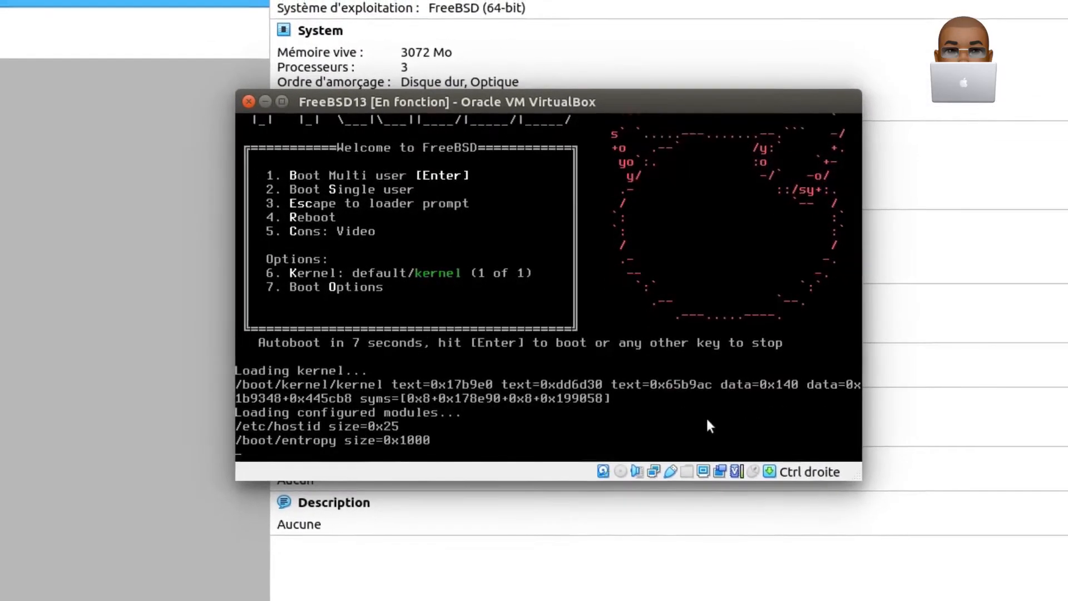
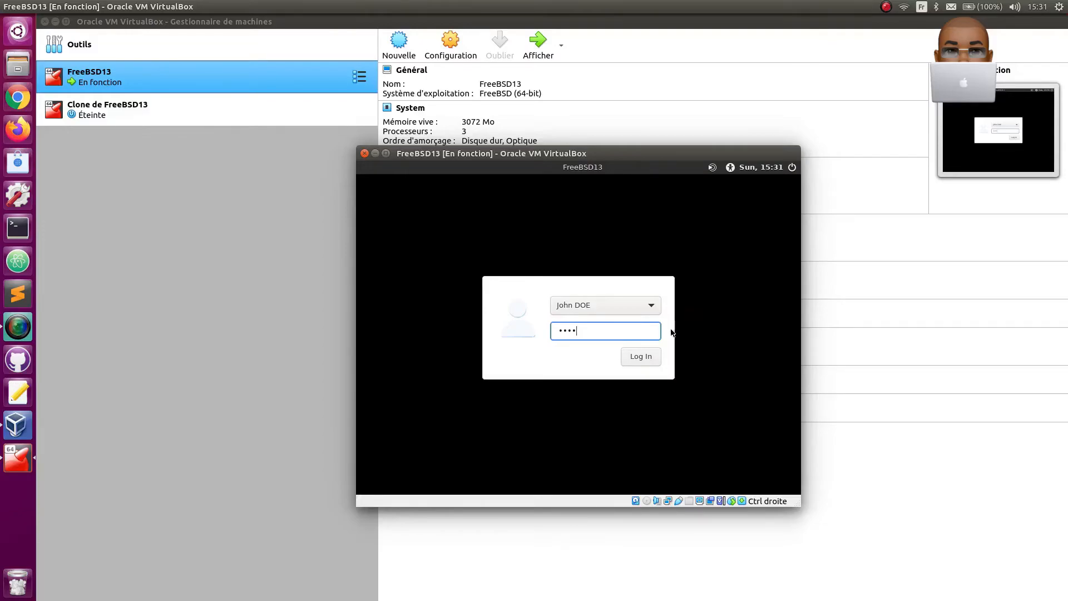
# - Log in to the MATE desktop and look through the application categories
pyautogui.click(640, 362)
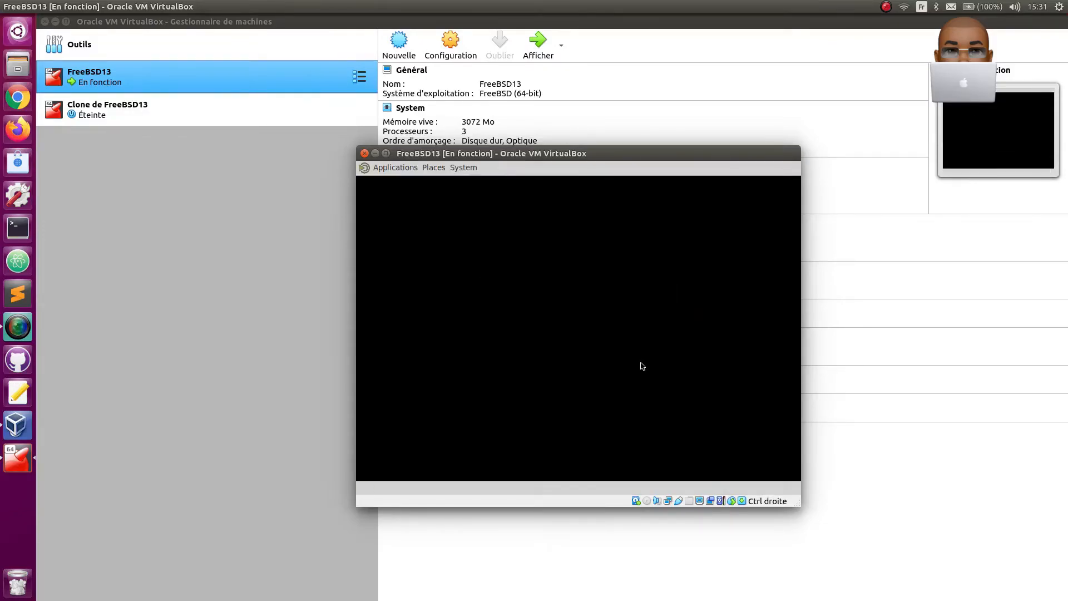
pyautogui.click(397, 167)
pyautogui.moveTo(398, 185)
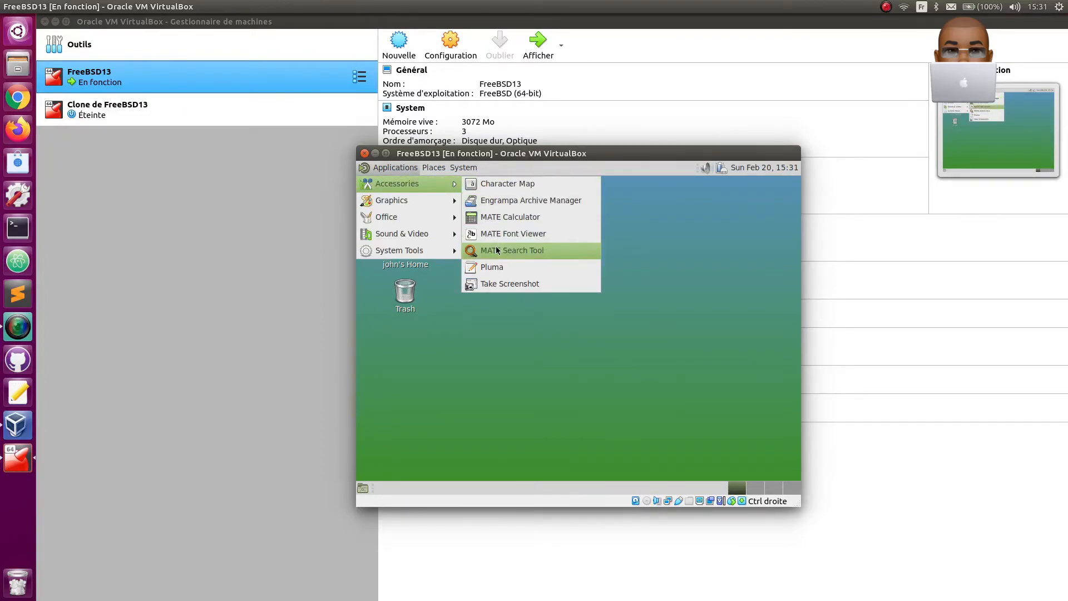
pyautogui.moveTo(412, 202)
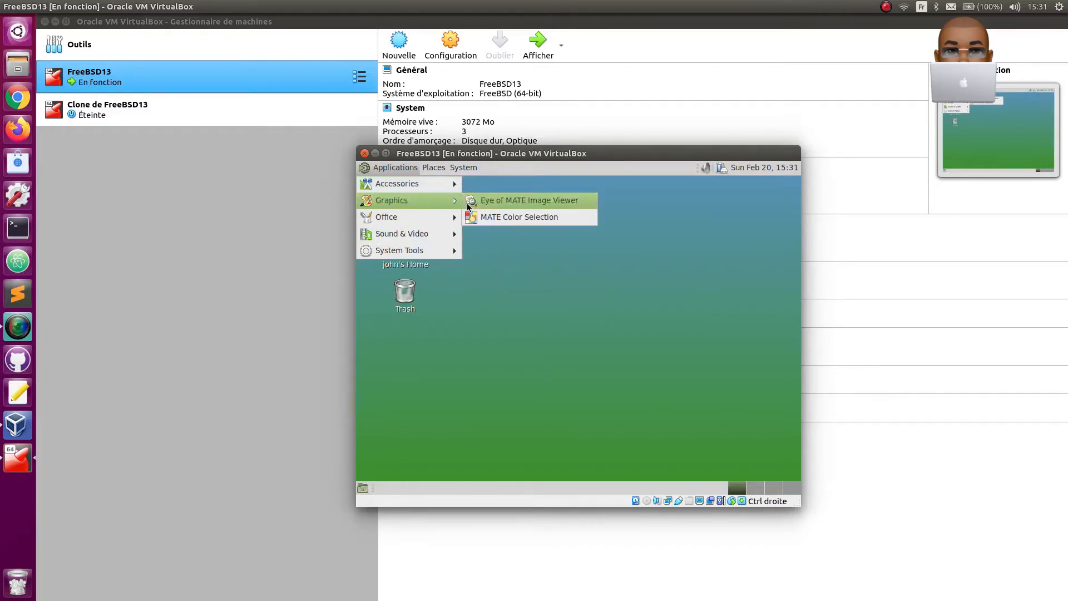
pyautogui.moveTo(421, 221)
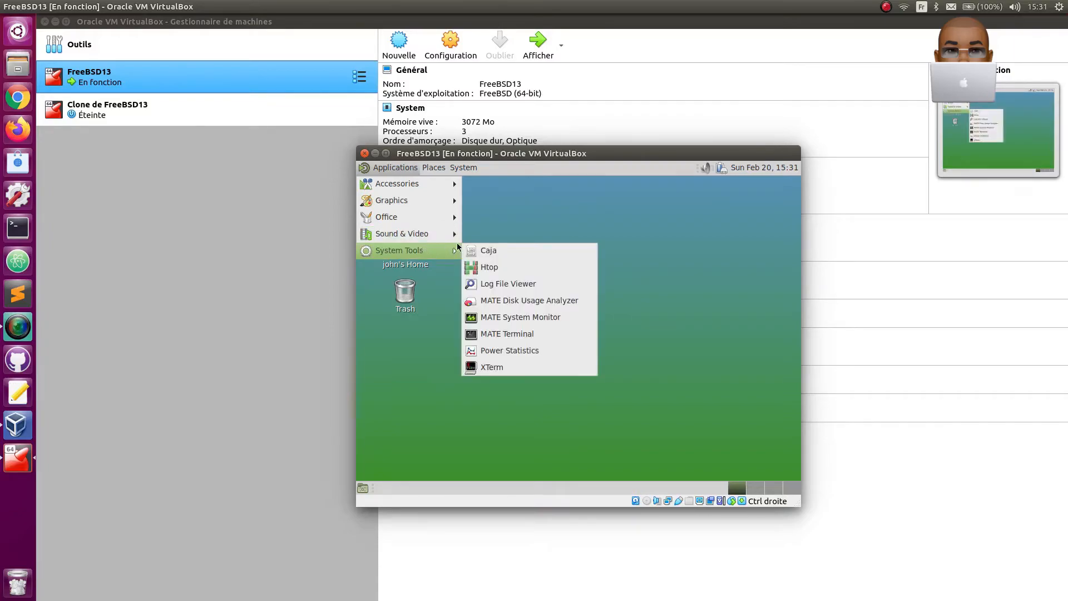
# - Open the MATE Control Center and dismiss the VirtualBox Guest Additions update notice
pyautogui.moveTo(466, 174)
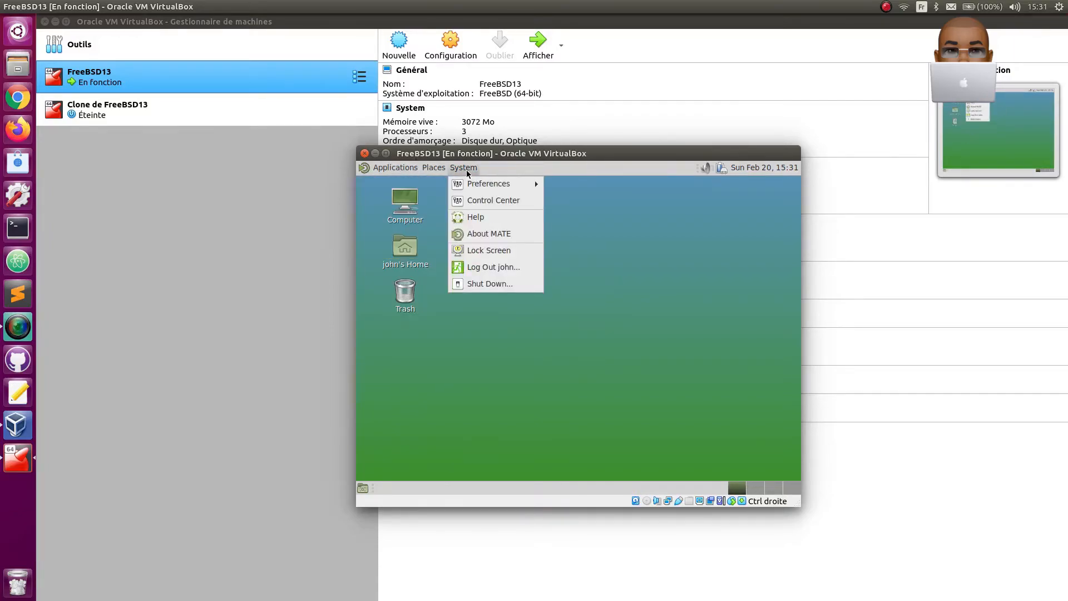
pyautogui.click(469, 200)
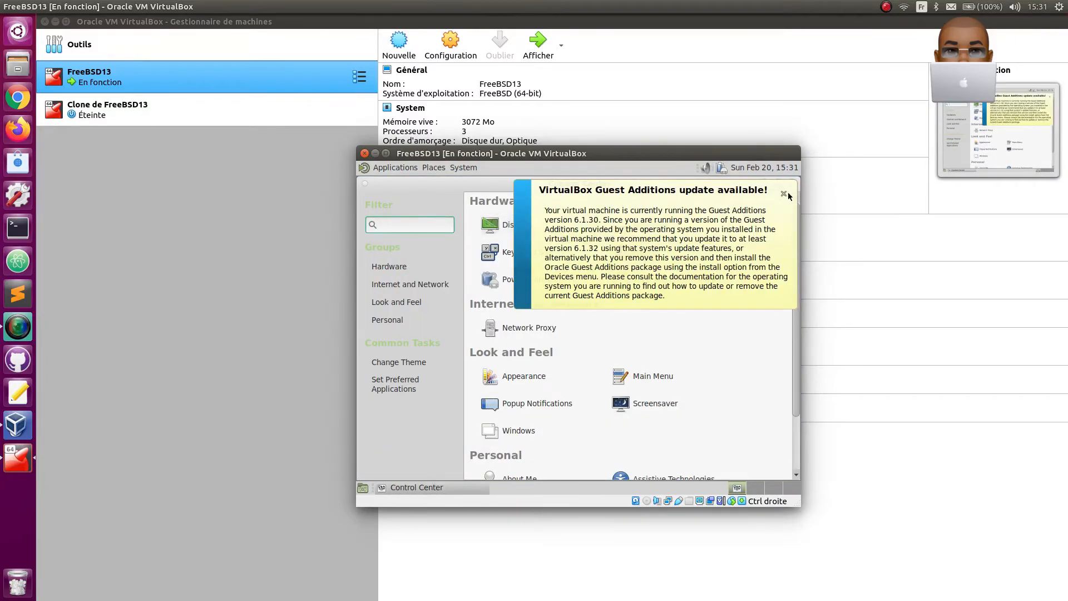
pyautogui.click(782, 194)
# - Set the monitor resolution to 1680 x 1050, keep the new display configuration, and close the monitor preferences
pyautogui.click(523, 223)
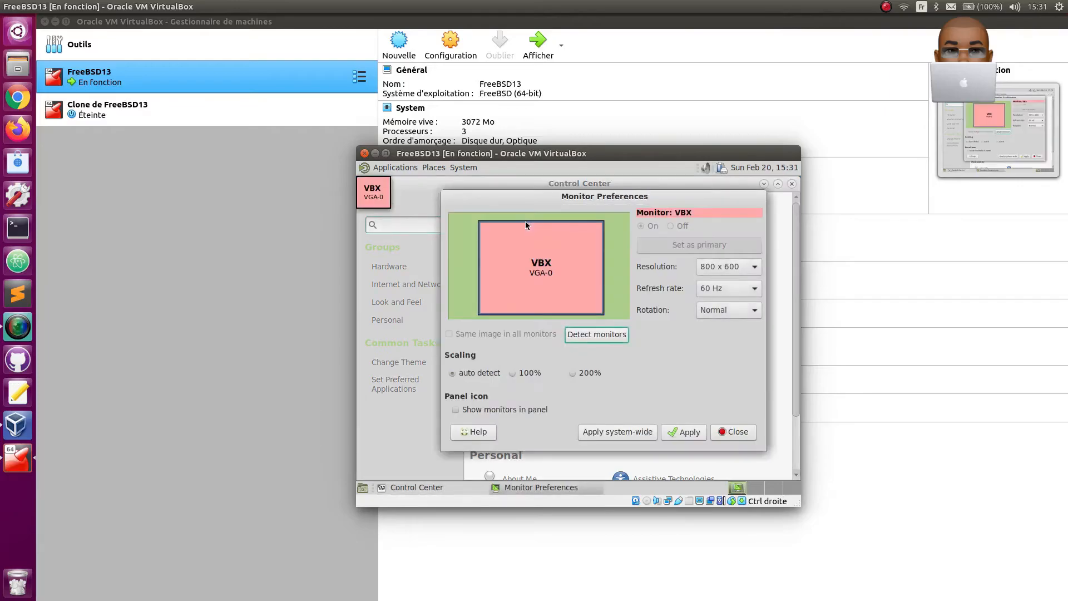
pyautogui.click(750, 268)
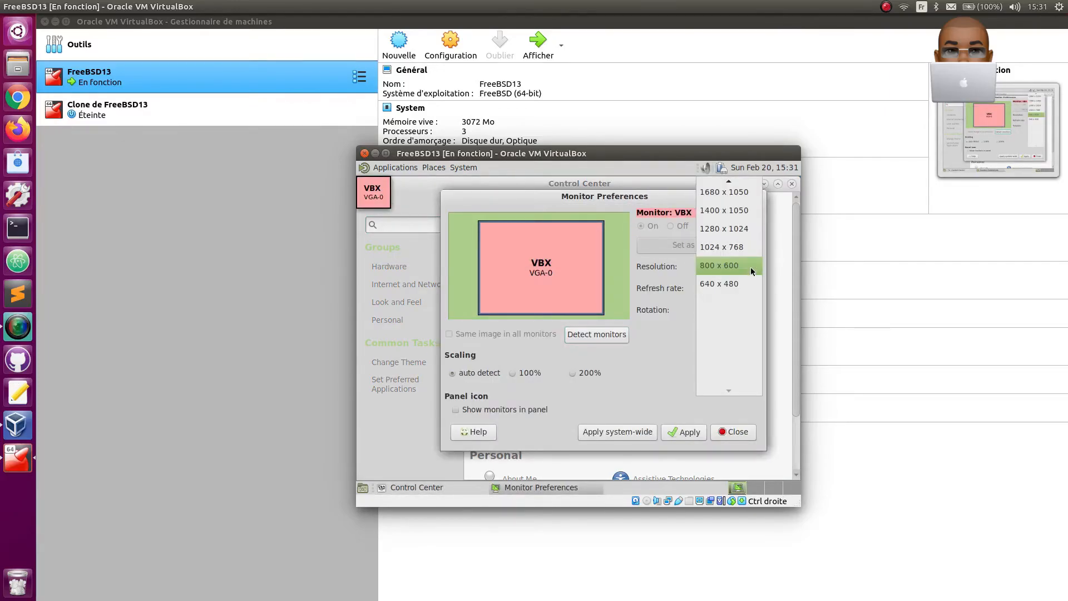
pyautogui.moveTo(728, 181)
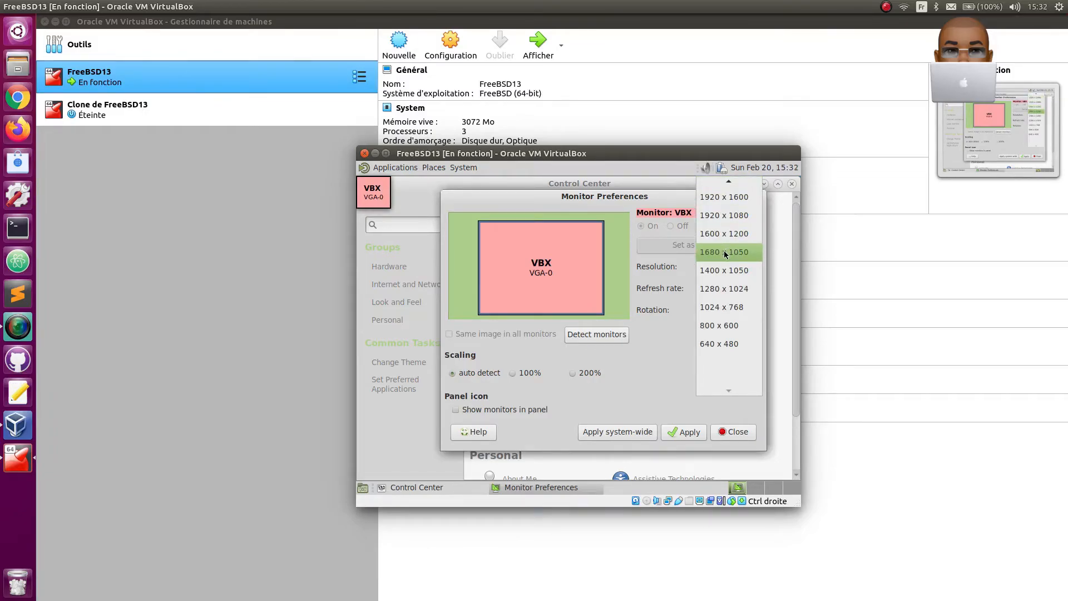
pyautogui.click(723, 251)
pyautogui.click(684, 432)
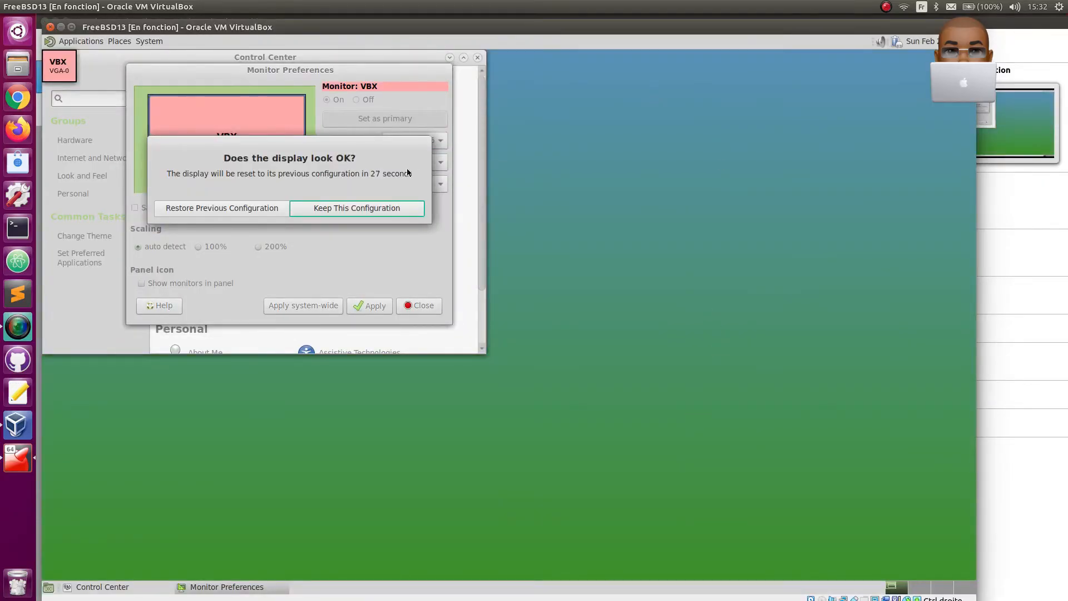
pyautogui.click(376, 208)
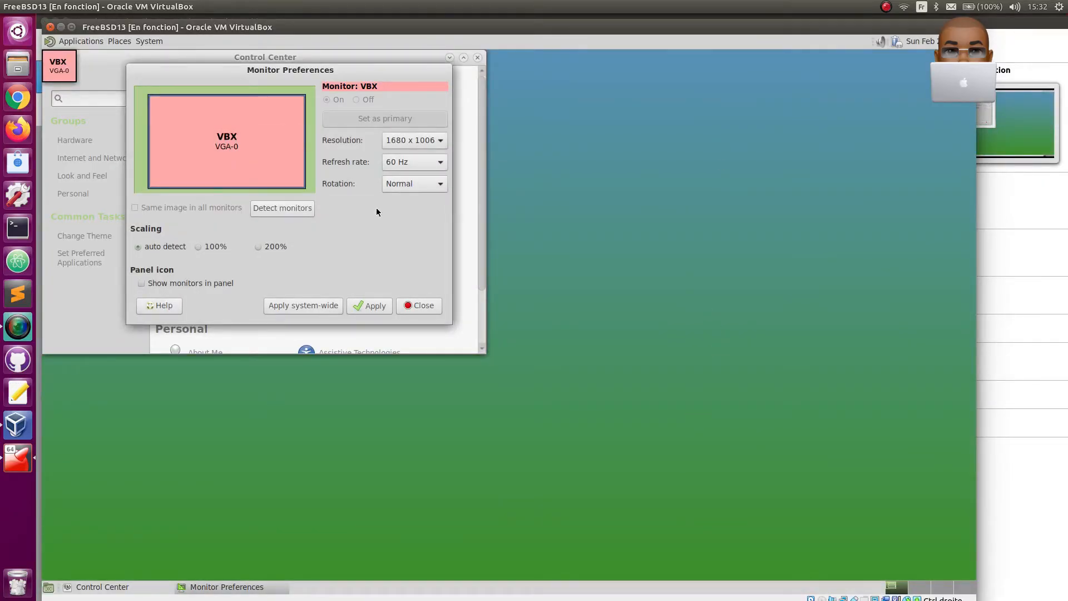
pyautogui.click(420, 305)
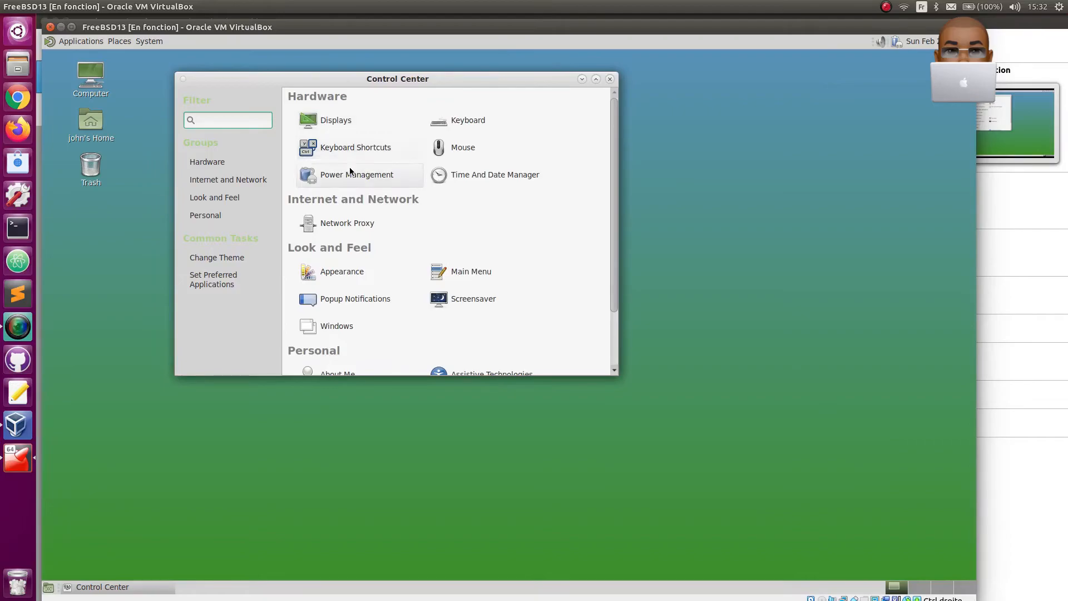
# - Add the French (AZERTY) variant for France to the keyboard layouts
pyautogui.click(462, 122)
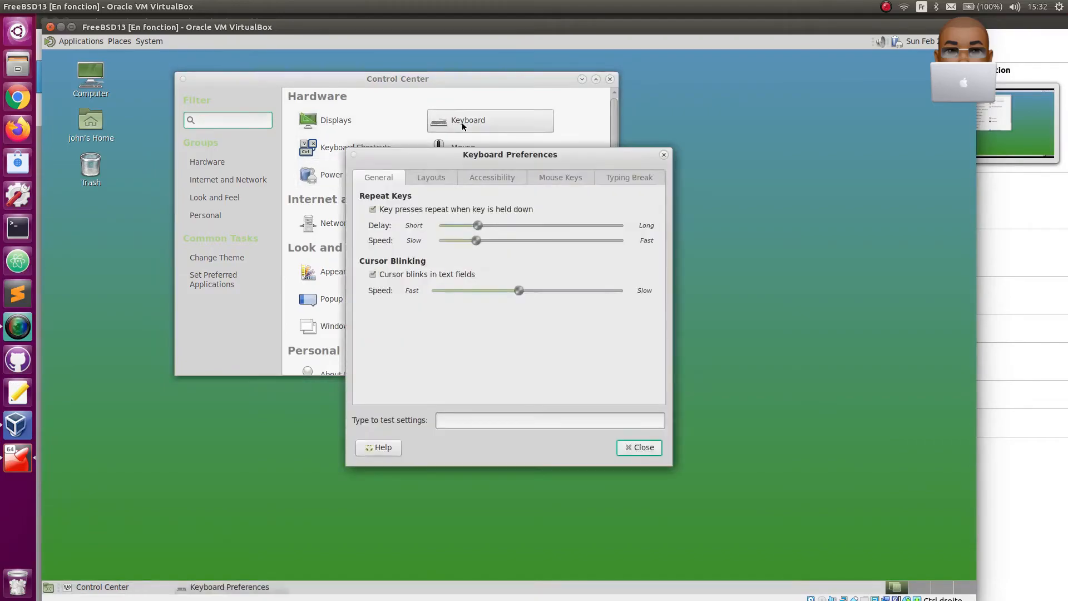
pyautogui.click(427, 175)
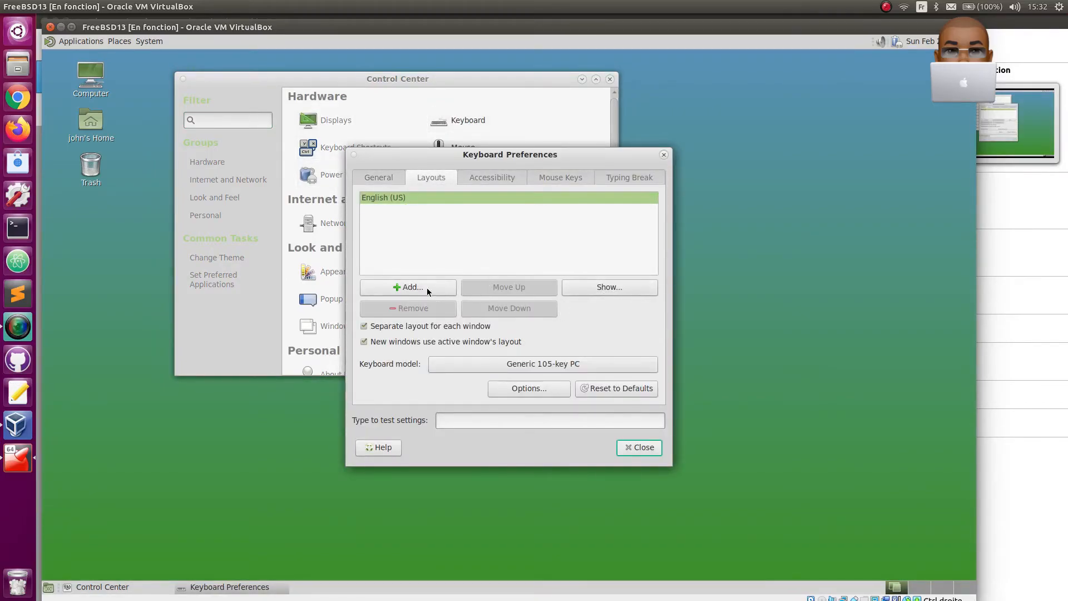
pyautogui.click(410, 289)
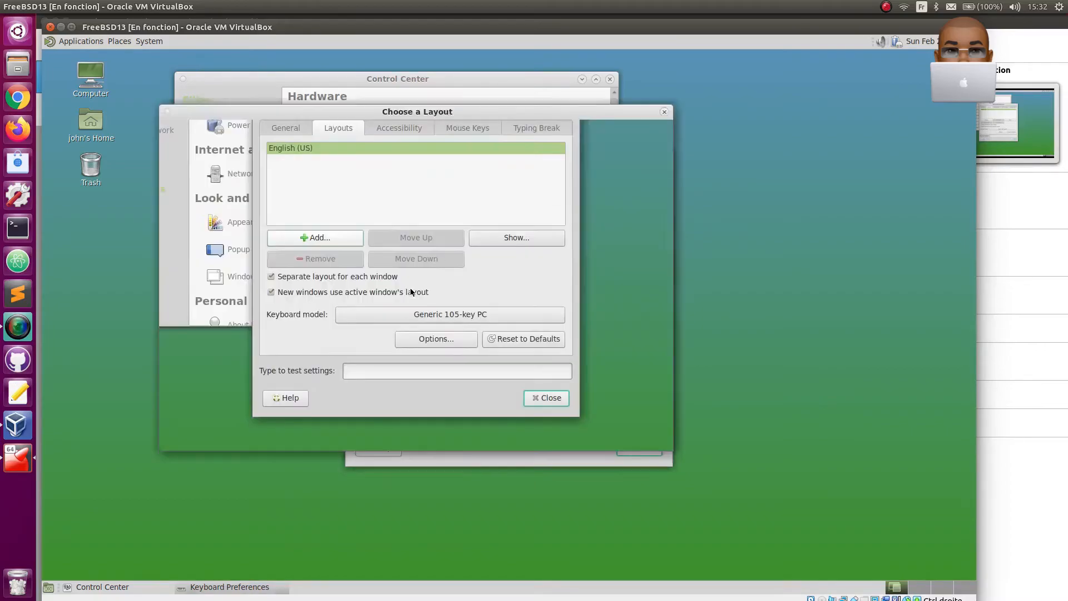
pyautogui.click(363, 156)
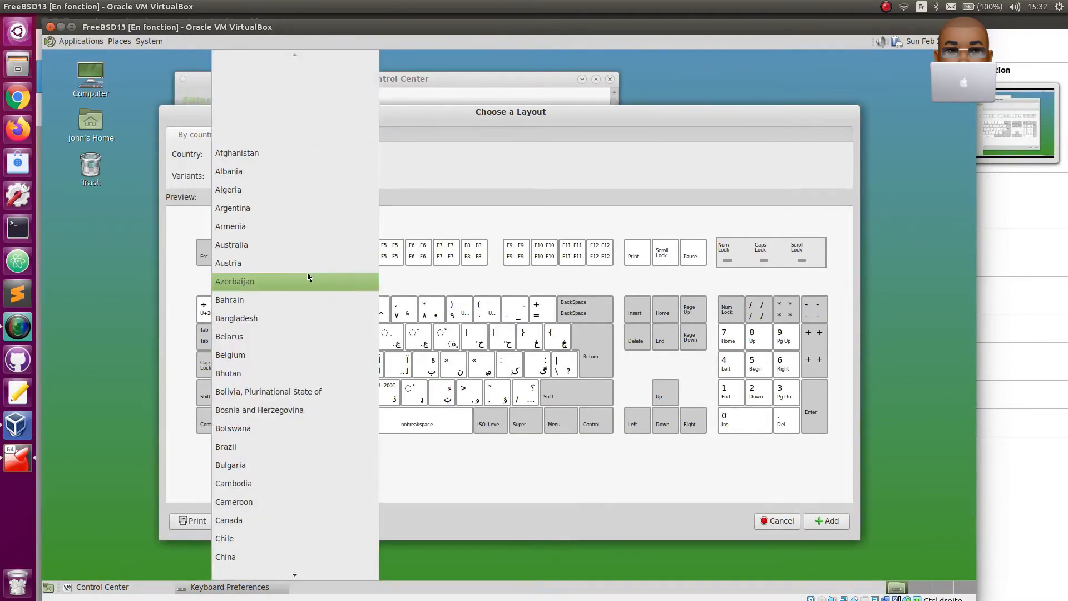
pyautogui.moveTo(290, 572)
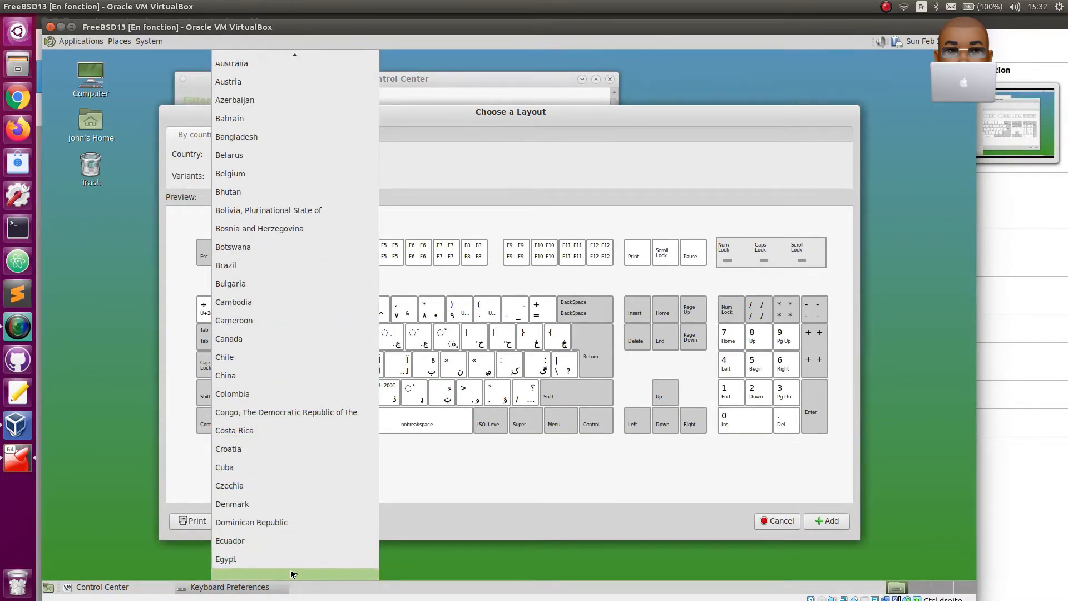
pyautogui.click(279, 503)
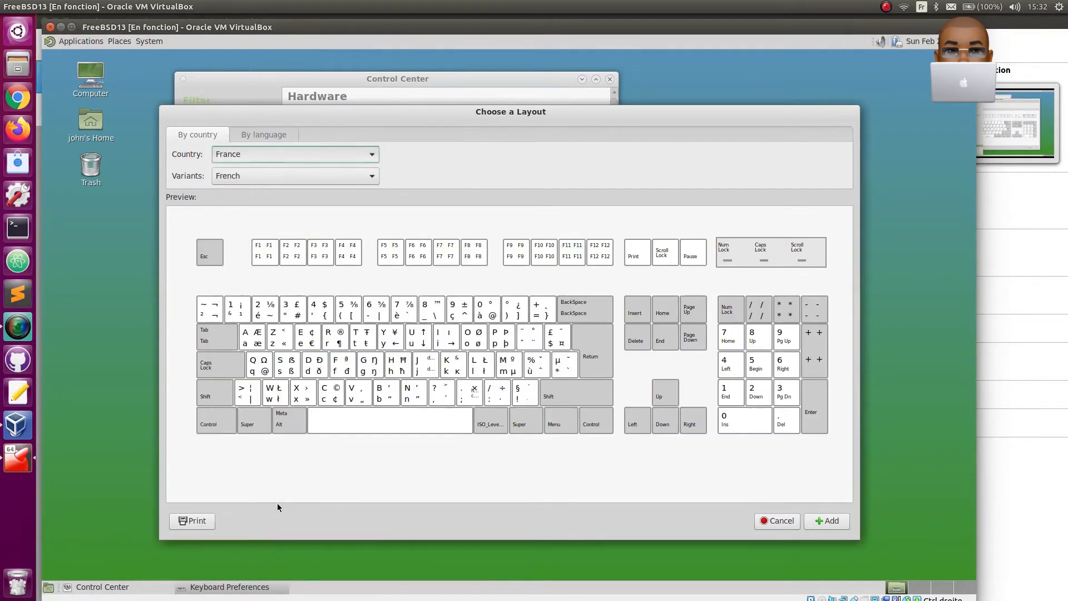
pyautogui.click(280, 179)
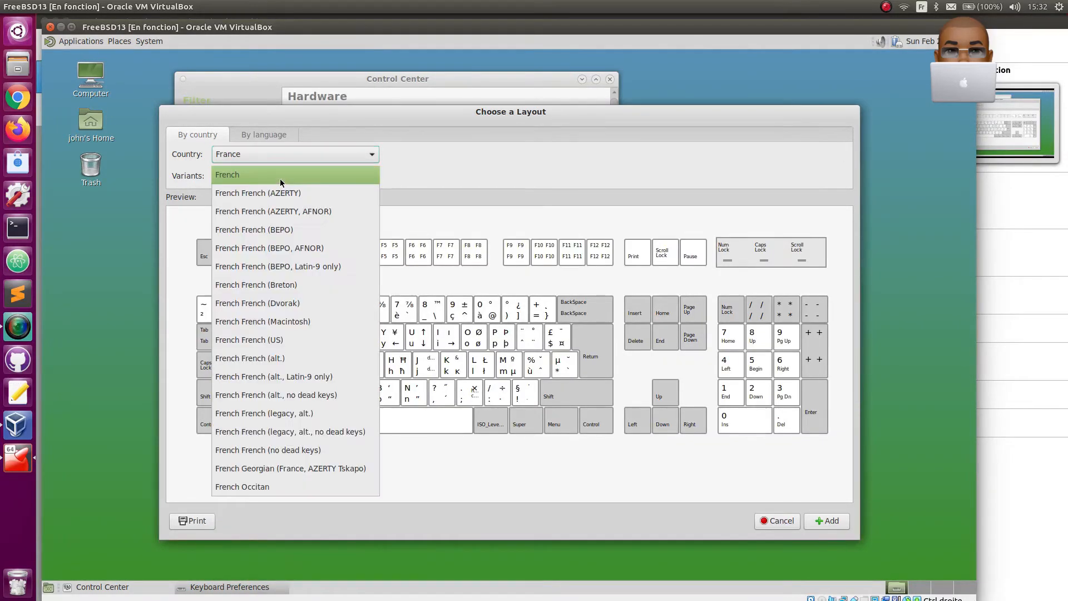
pyautogui.click(276, 194)
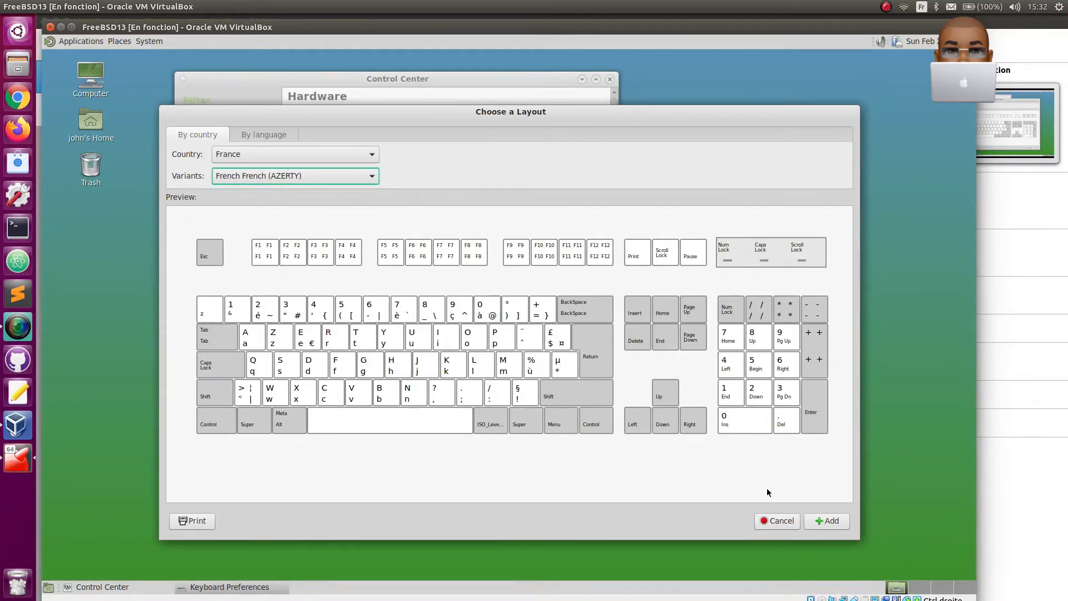
pyautogui.click(830, 523)
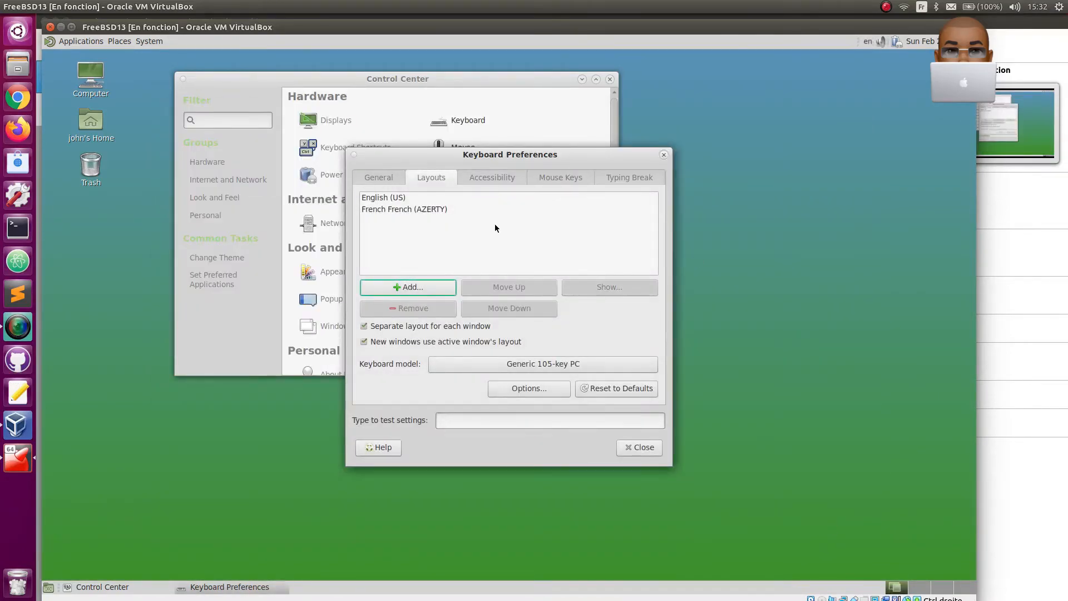
# - Remove the English (US) keyboard layout, look over the accessibility and mouse keys settings, and close the keyboard preferences
pyautogui.click(401, 199)
pyautogui.click(407, 307)
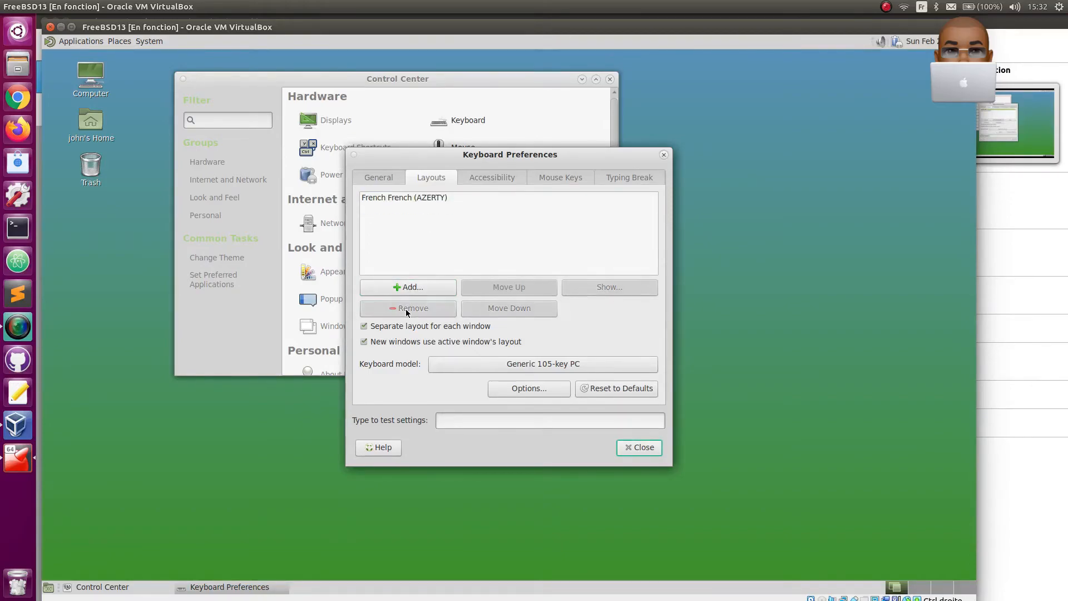
pyautogui.click(499, 180)
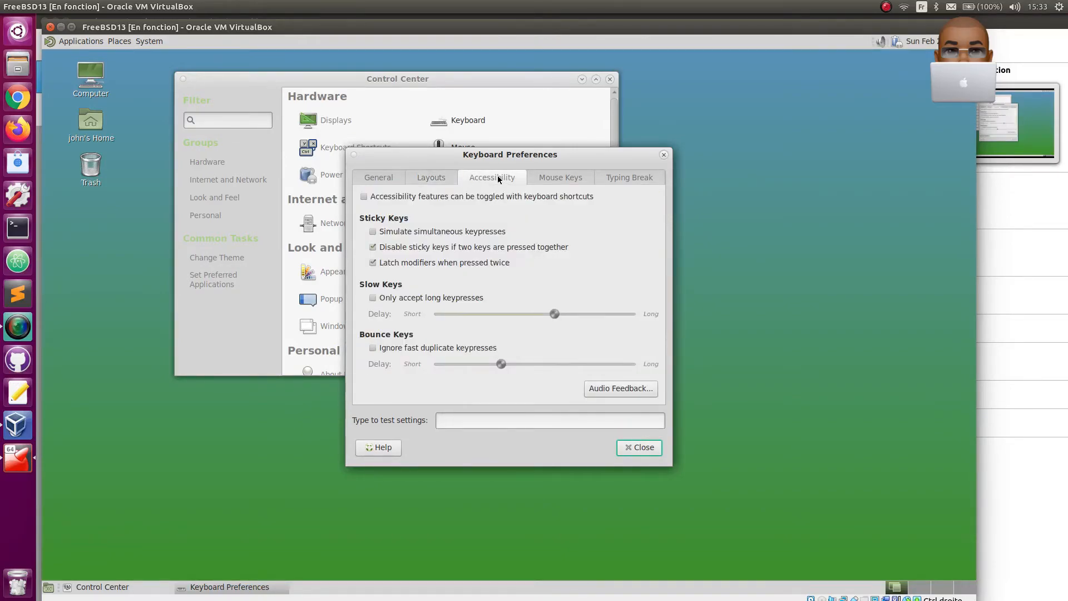
pyautogui.click(555, 179)
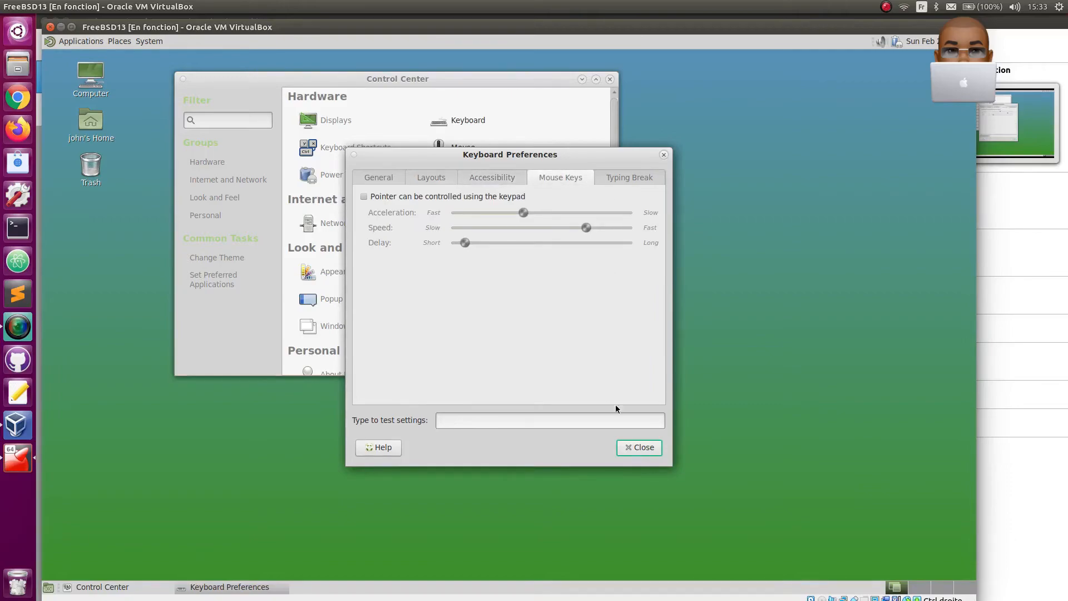
pyautogui.click(634, 448)
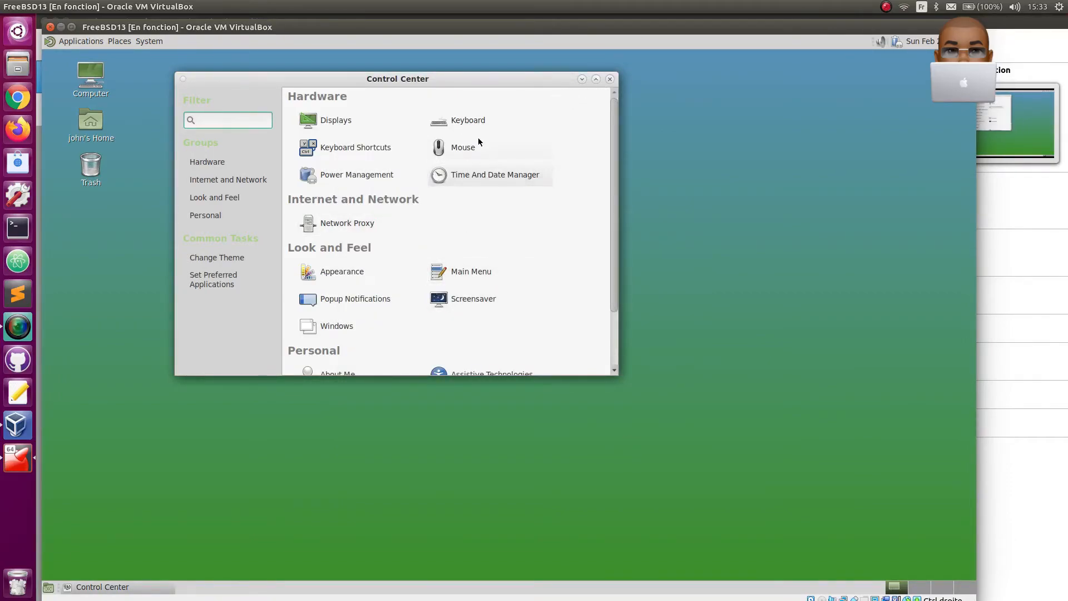
# - Change the desktop theme to GreenLaguna and close the appearance preferences and the Control Center
pyautogui.click(238, 261)
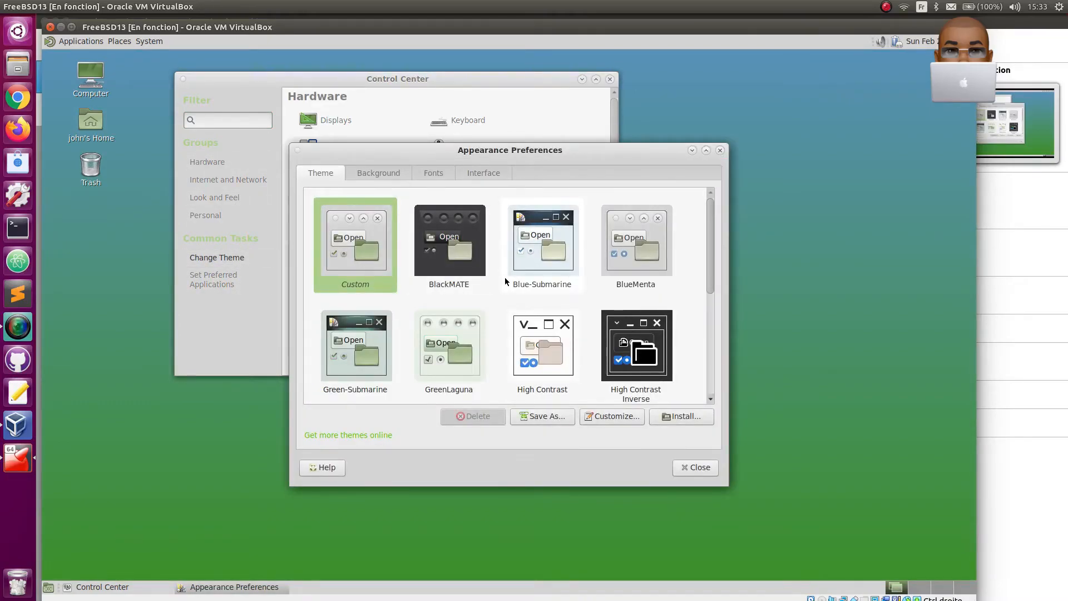
pyautogui.scroll(-2, 529, 303)
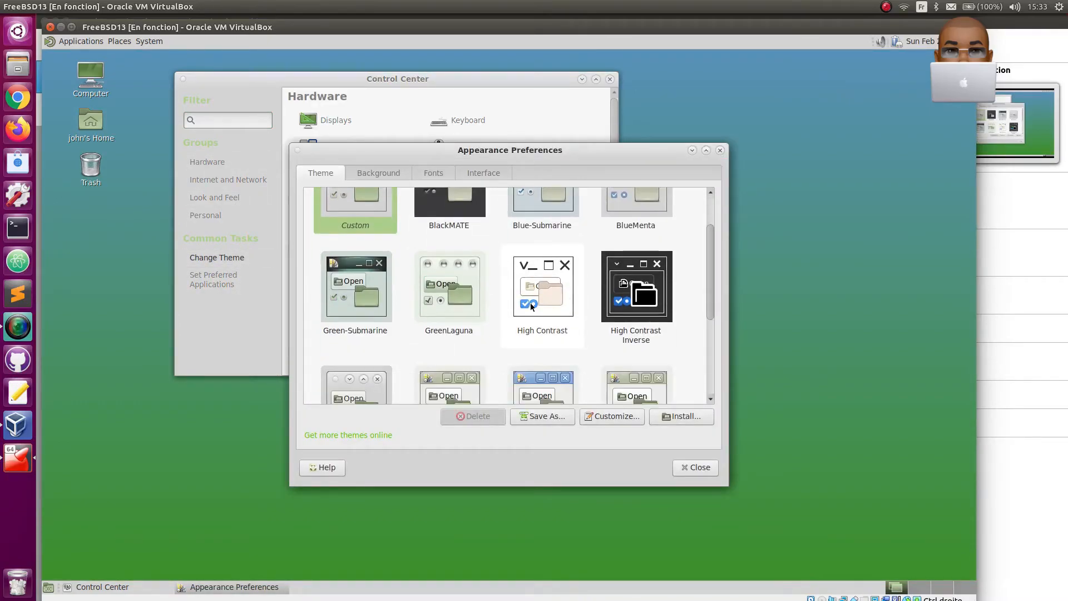
pyautogui.click(464, 306)
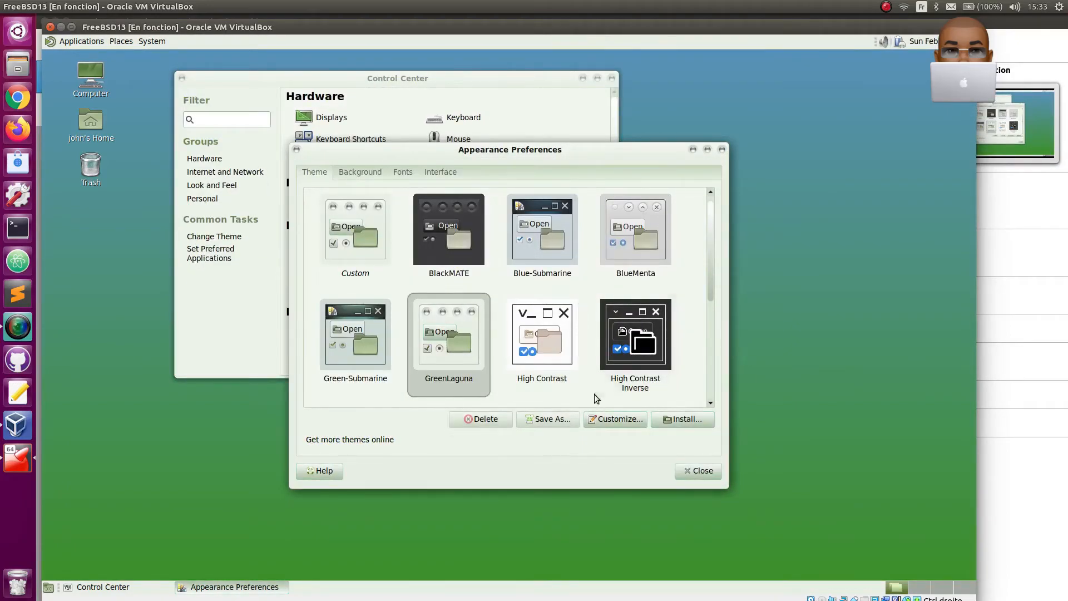
pyautogui.click(697, 473)
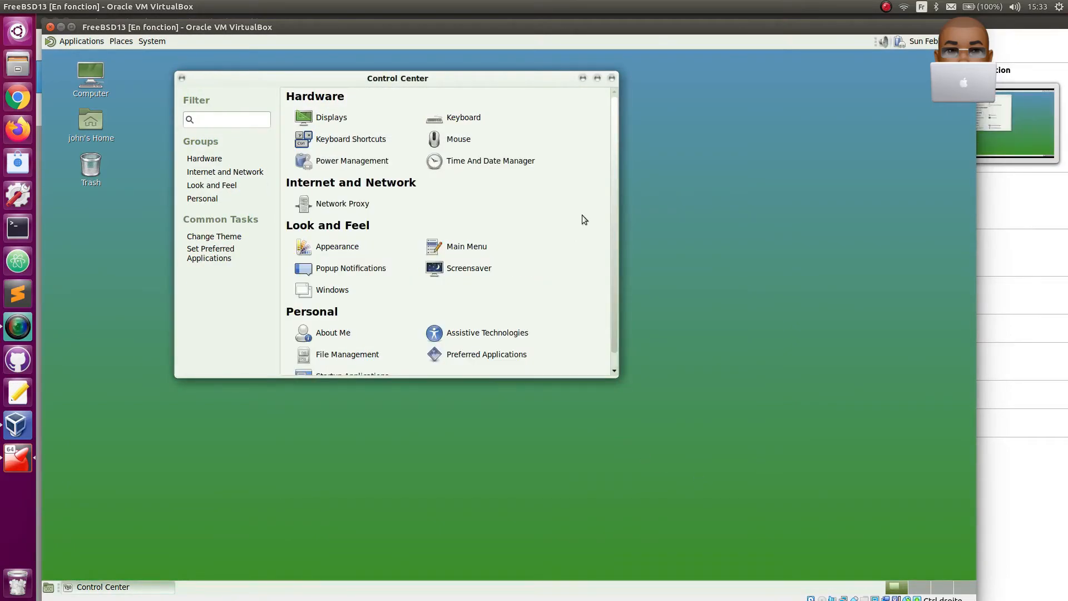
pyautogui.click(611, 78)
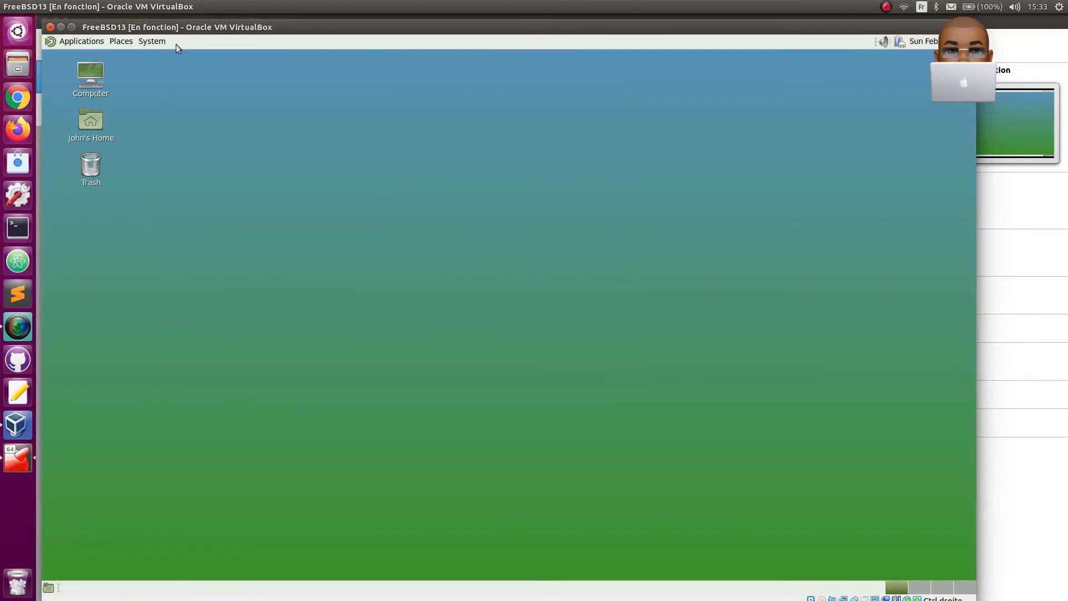
# - Open MATE Terminal from the system tools
pyautogui.click(83, 42)
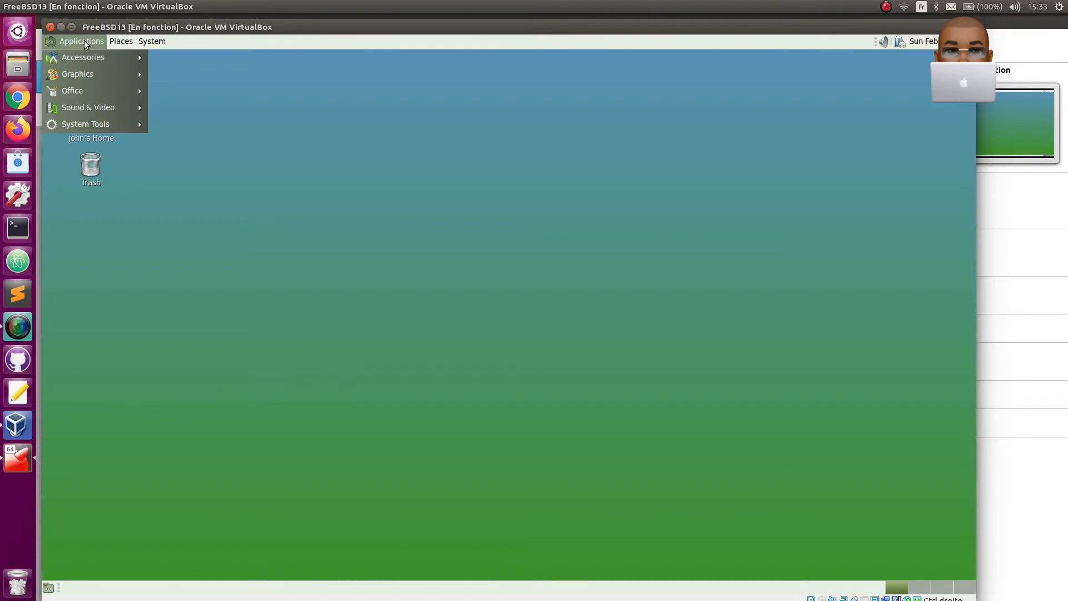
pyautogui.moveTo(88, 123)
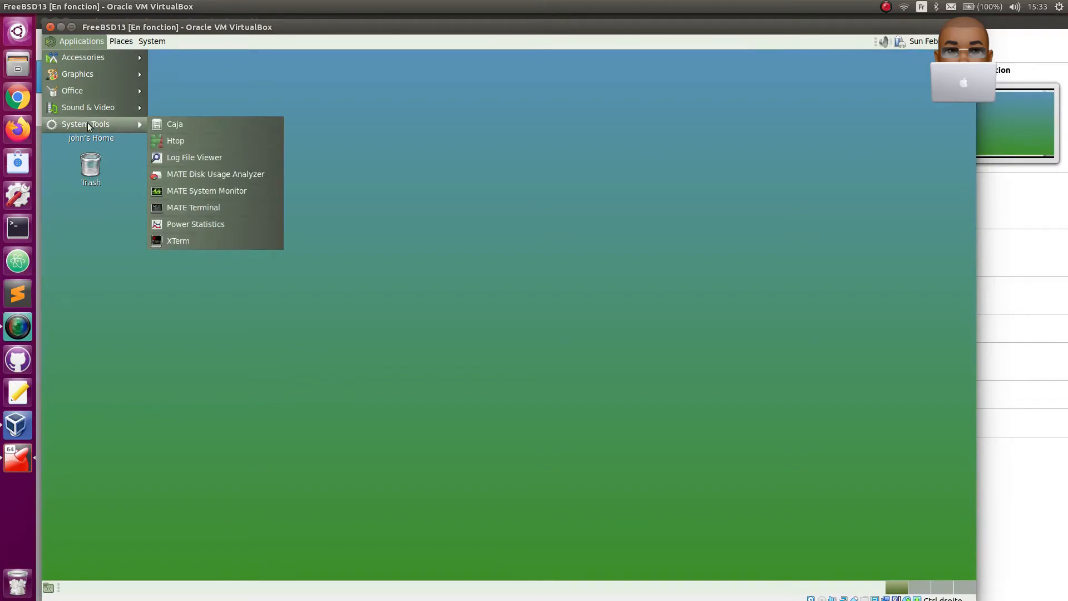
pyautogui.click(187, 208)
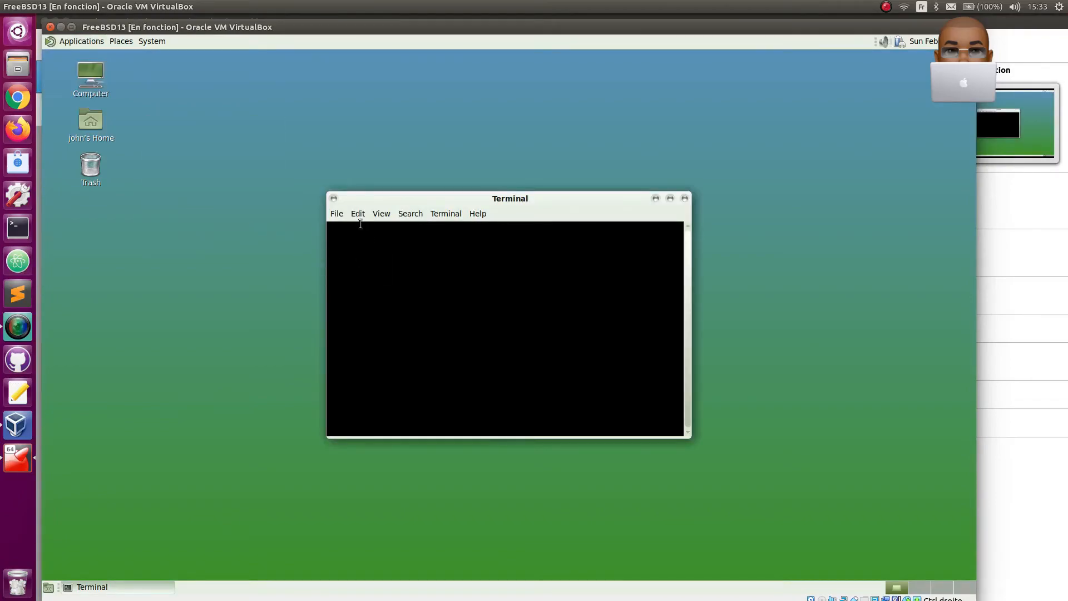
# - Turn off the system theme colors in the Default terminal profile and close the profile editor
pyautogui.click(359, 215)
pyautogui.click(570, 264)
pyautogui.click(361, 215)
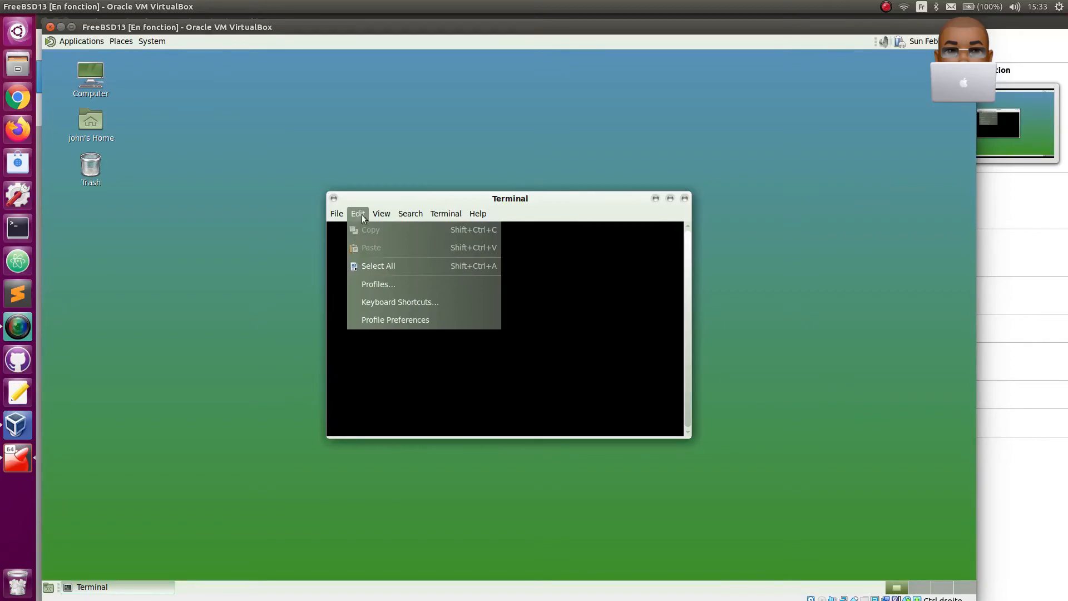
pyautogui.click(375, 321)
pyautogui.click(488, 199)
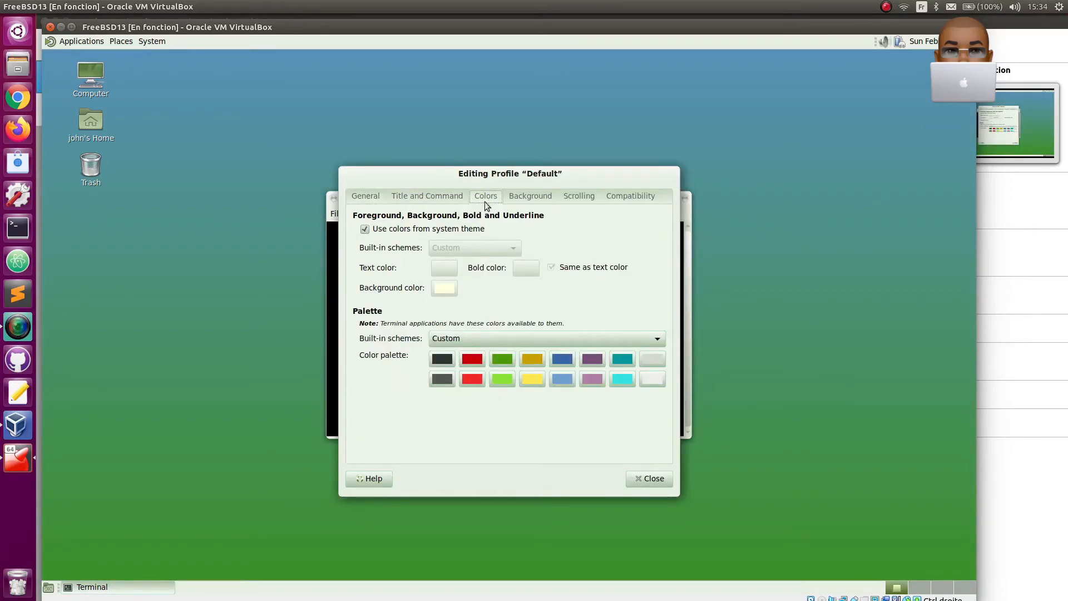
pyautogui.click(382, 232)
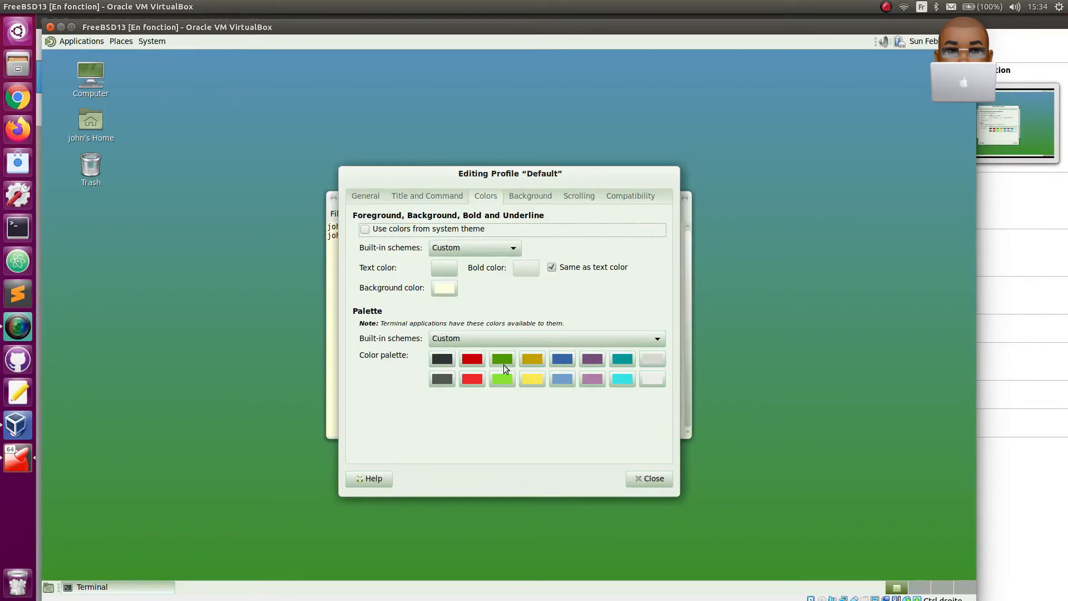
pyautogui.click(646, 478)
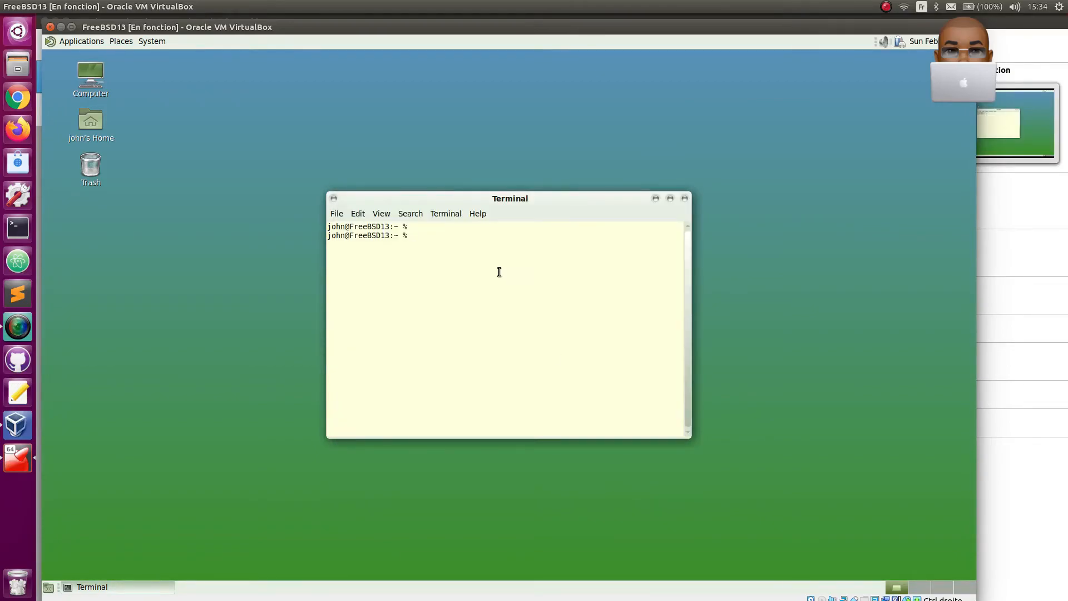
# - Move the terminal window higher on the desktop, list the home directory's contents with ls, and clear the output
pyautogui.moveTo(458, 204); pyautogui.dragTo(431, 125)
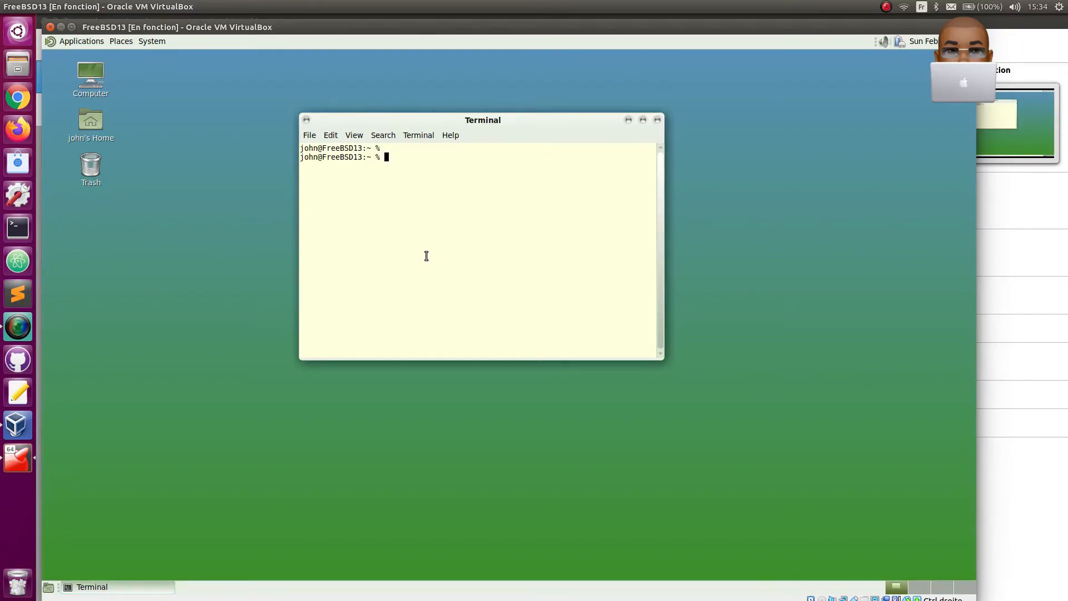
pyautogui.write('ls')
pyautogui.press('Return')
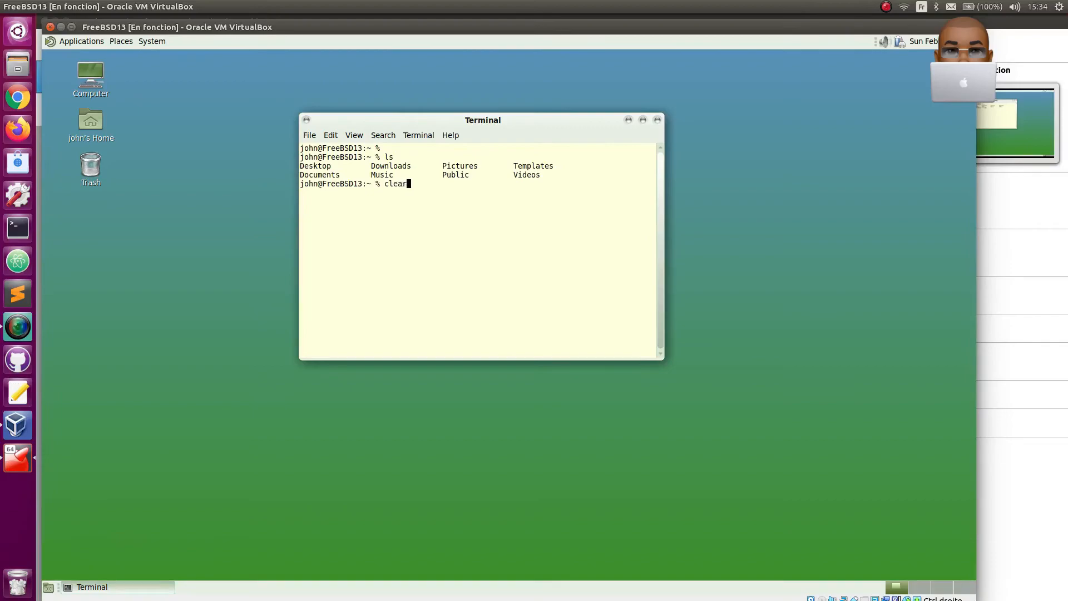
pyautogui.press('Return')
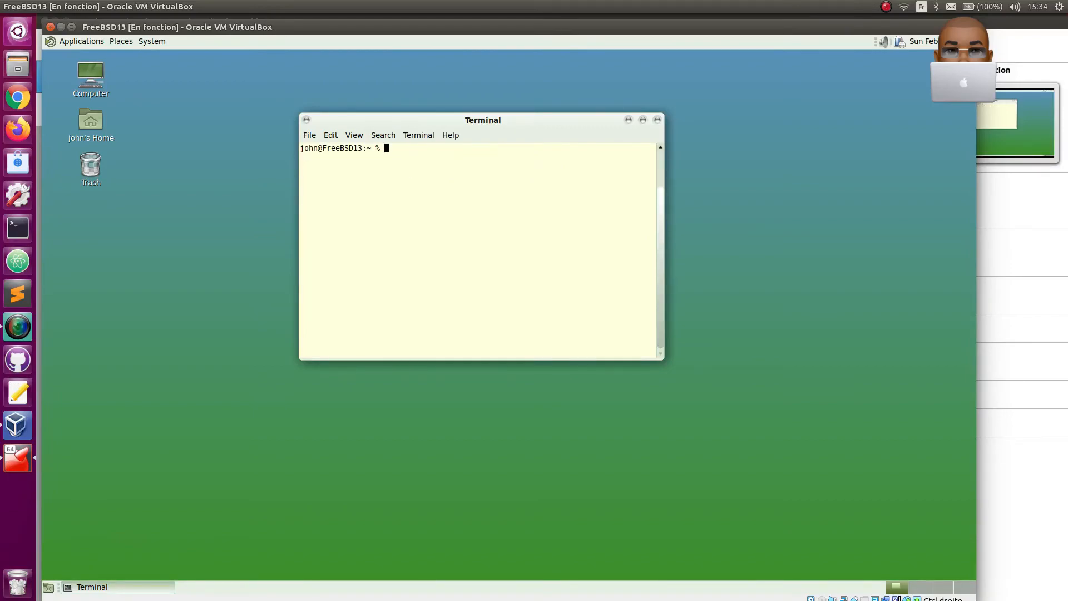
# - Search the package repository with sudo pkg search glances, authenticating with the account password
pyautogui.hotkey('ctrl', '+')
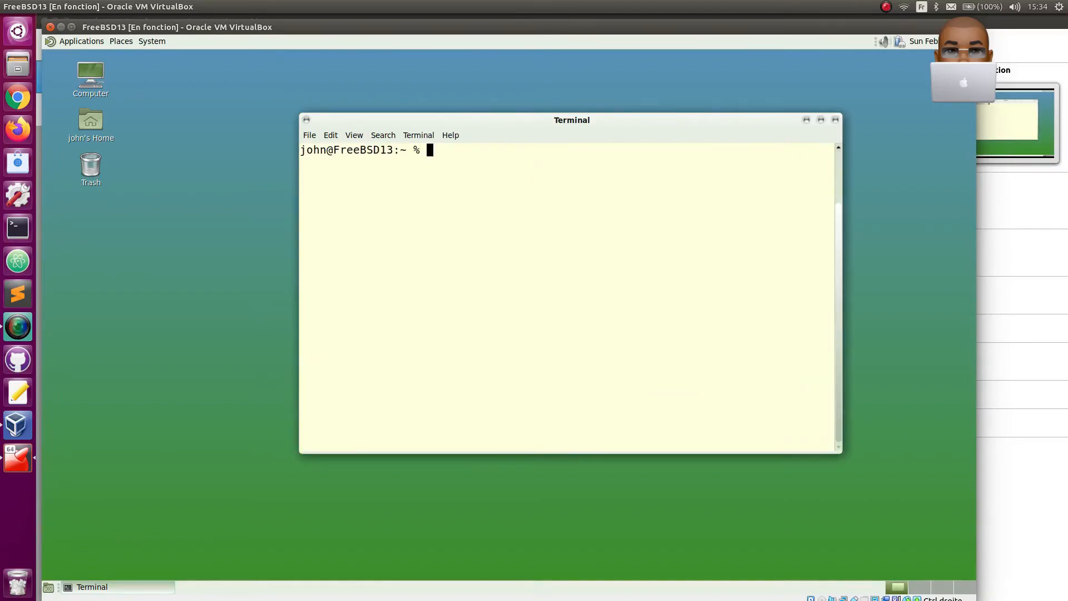
pyautogui.write('sudo pkg search glances')
pyautogui.press('Return')
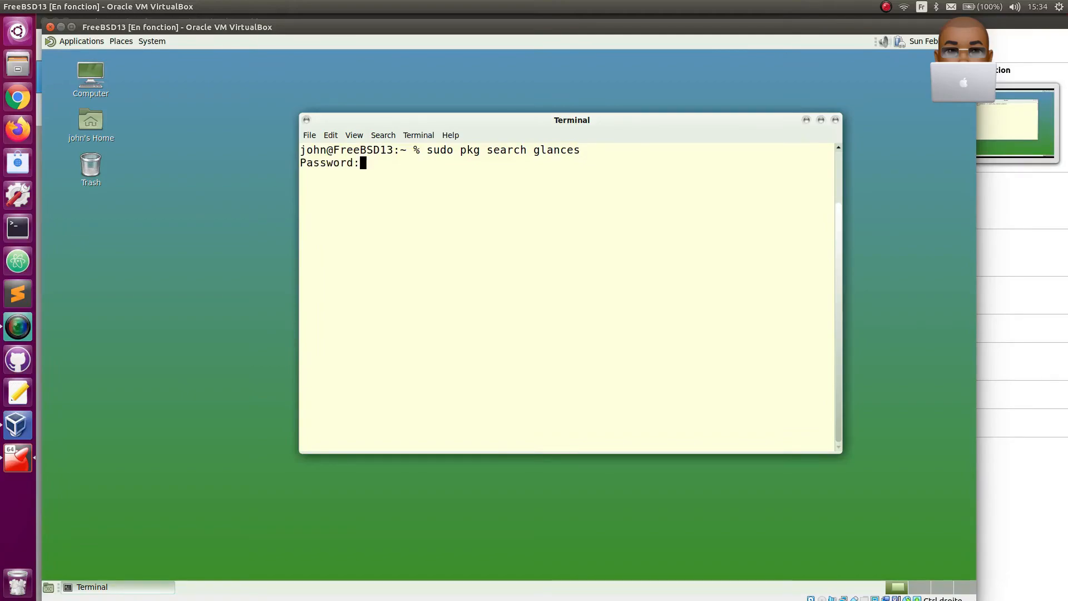
pyautogui.press('Return')
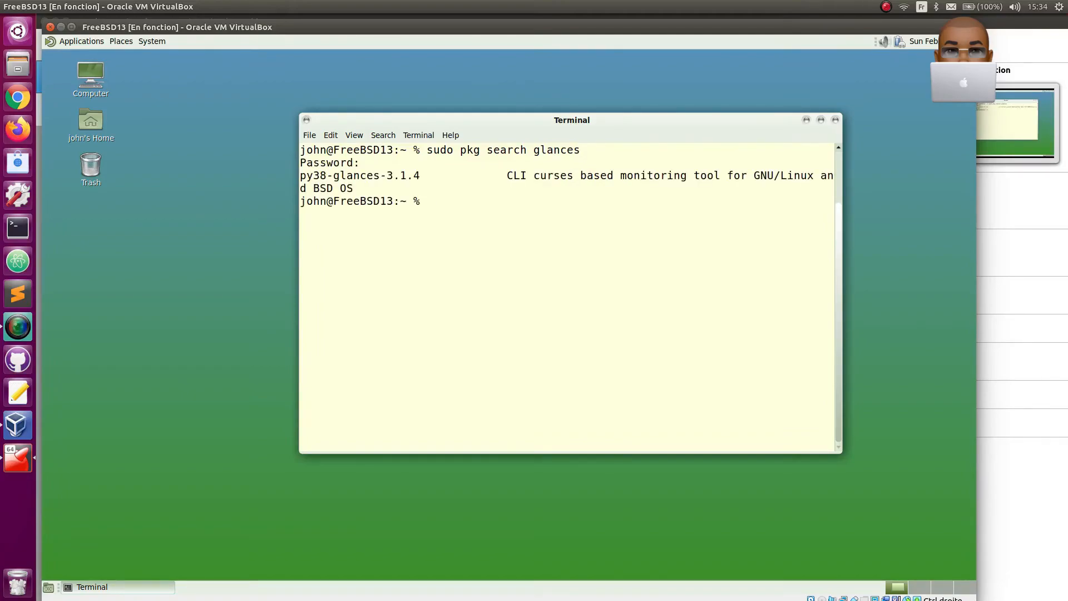
# - Install the py38-glances package with sudo pkg install and accept the proposed installation
pyautogui.write('s')
pyautogui.press('Return')
pyautogui.write('sudp ap')
pyautogui.press('BackSpace')
pyautogui.press('BackSpace')
pyautogui.press('BackSpace')
pyautogui.press('BackSpace')
pyautogui.write('o pkg ')
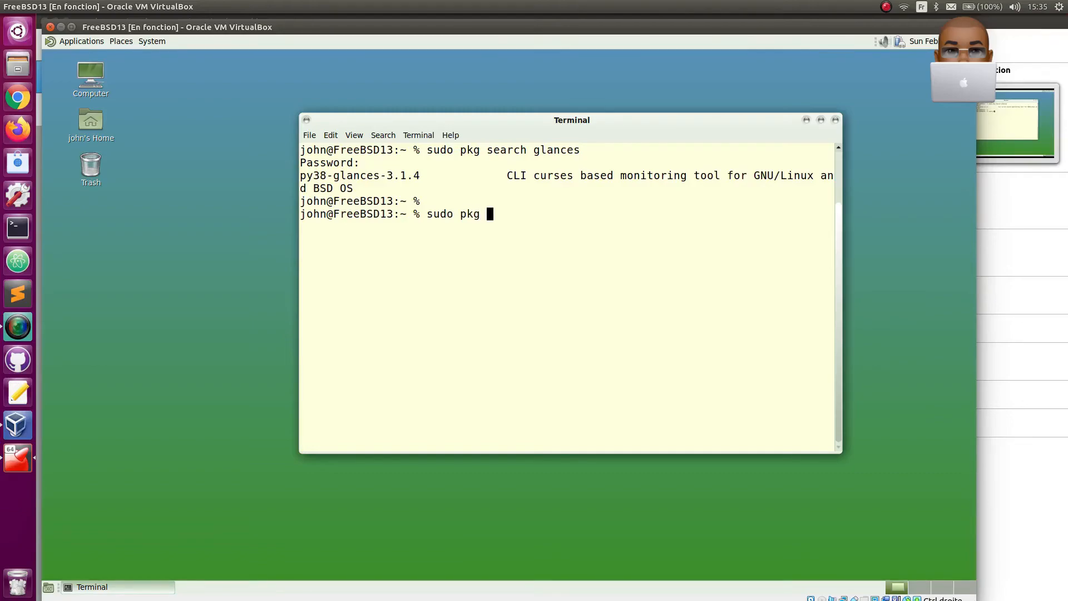
pyautogui.write('install py38-glances')
pyautogui.press('Return')
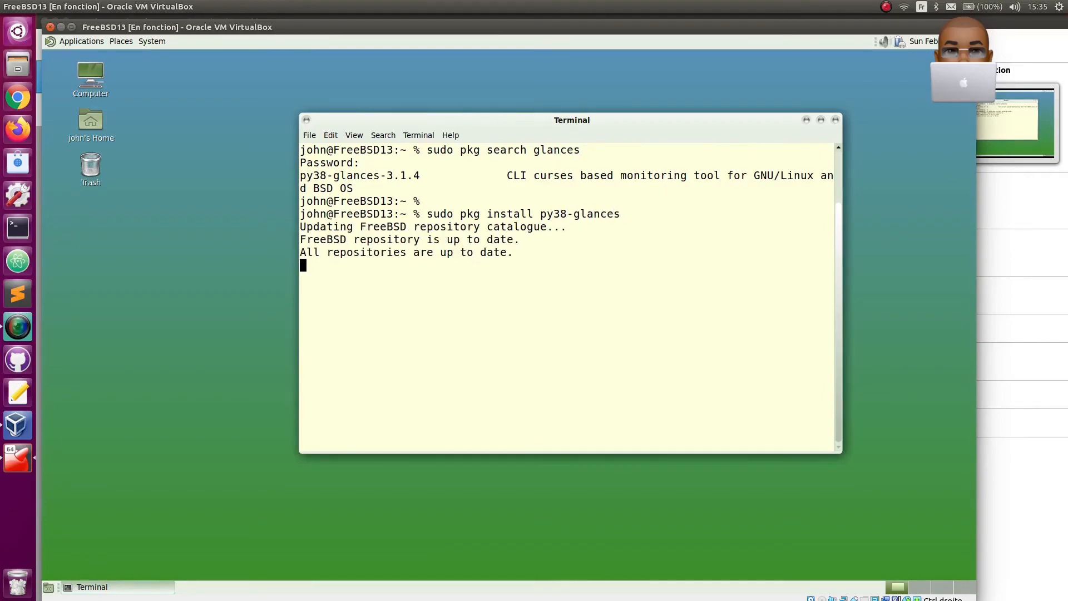
pyautogui.write('y')
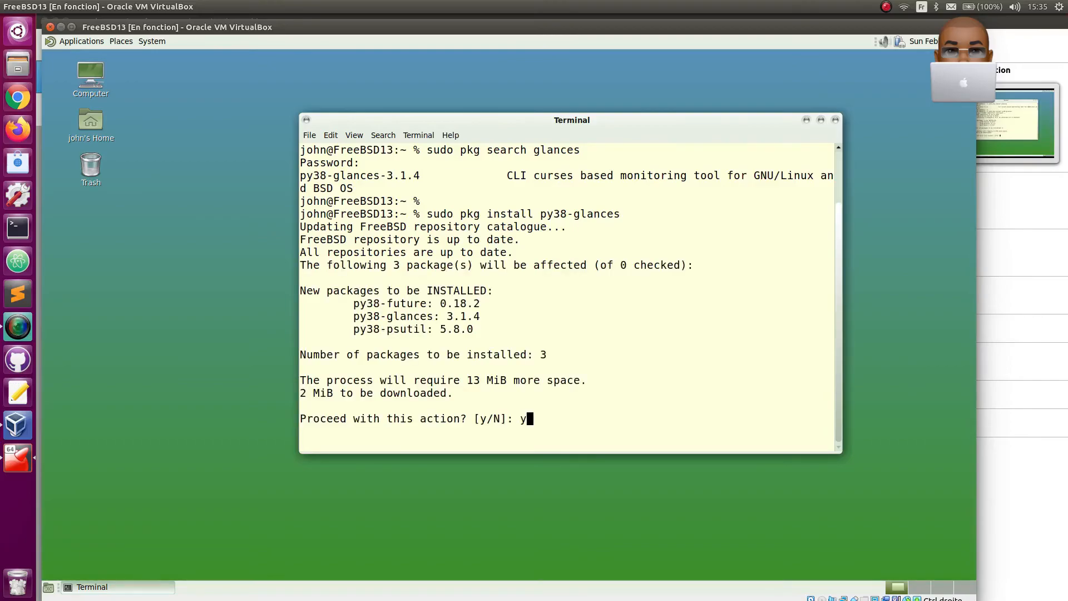
pyautogui.press('Return')
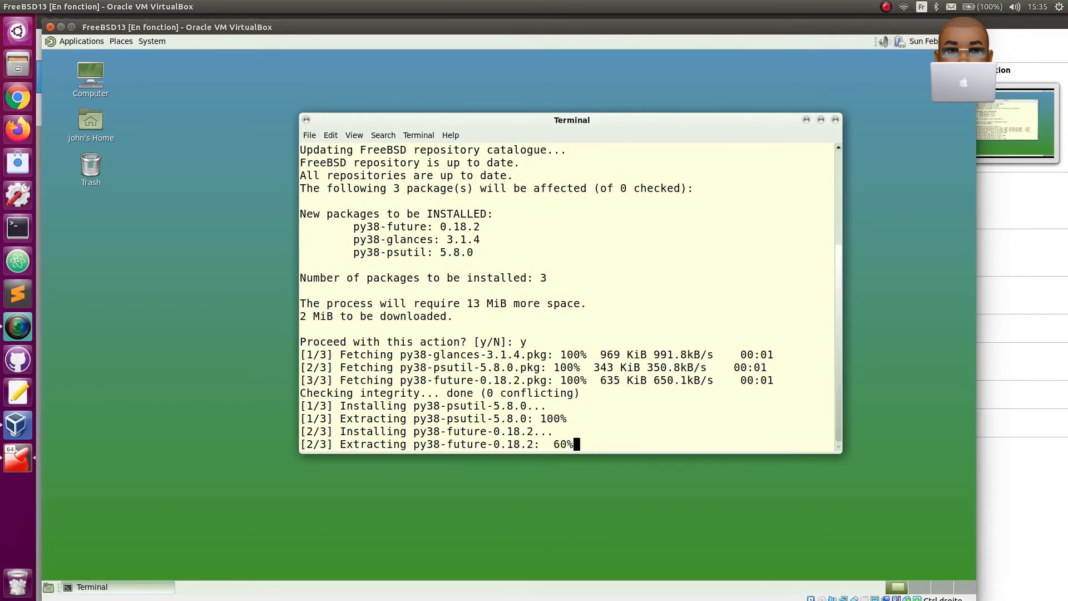
# - Clear the terminal output, then reposition and enlarge the terminal window
pyautogui.write('clear')
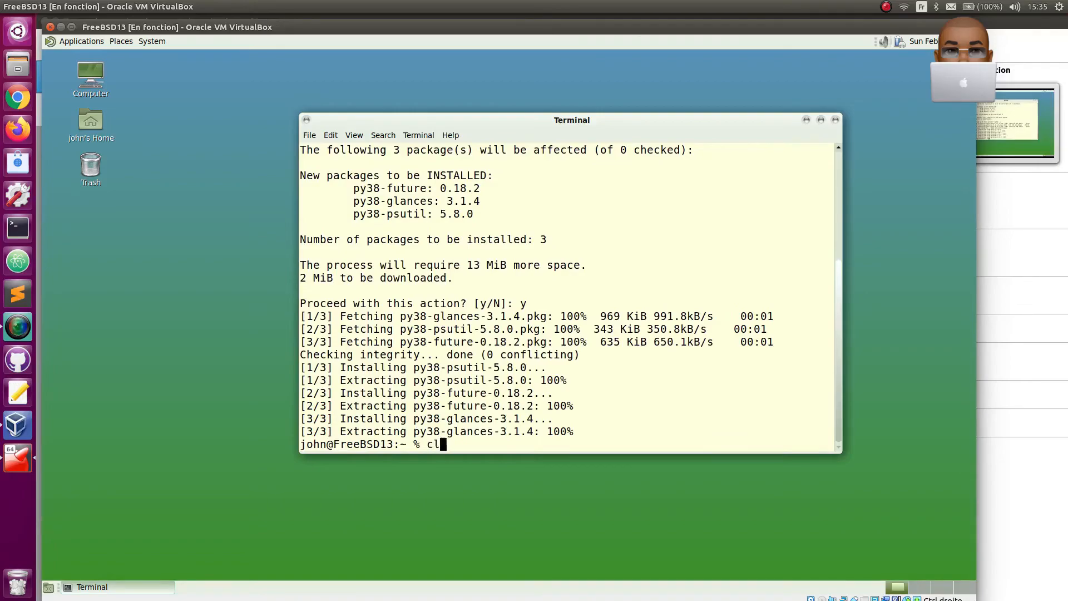
pyautogui.press('Return')
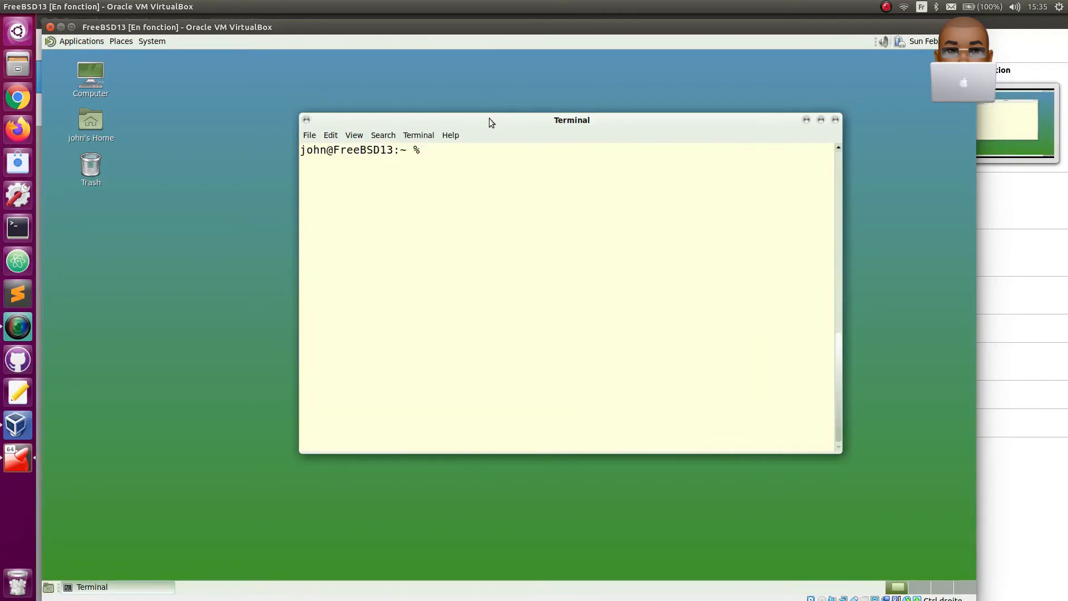
pyautogui.moveTo(489, 119); pyautogui.dragTo(413, 96)
pyautogui.moveTo(762, 427); pyautogui.dragTo(830, 487)
pyautogui.write('clear')
pyautogui.press('Return')
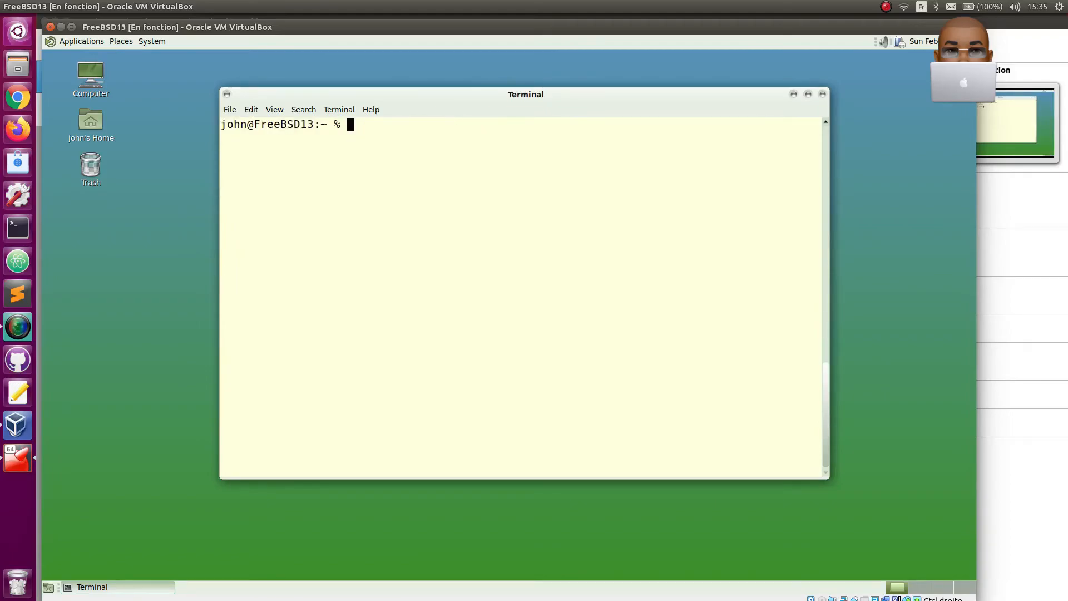
# - Apply the built-in White on black color scheme to the Default terminal profile
pyautogui.click(251, 110)
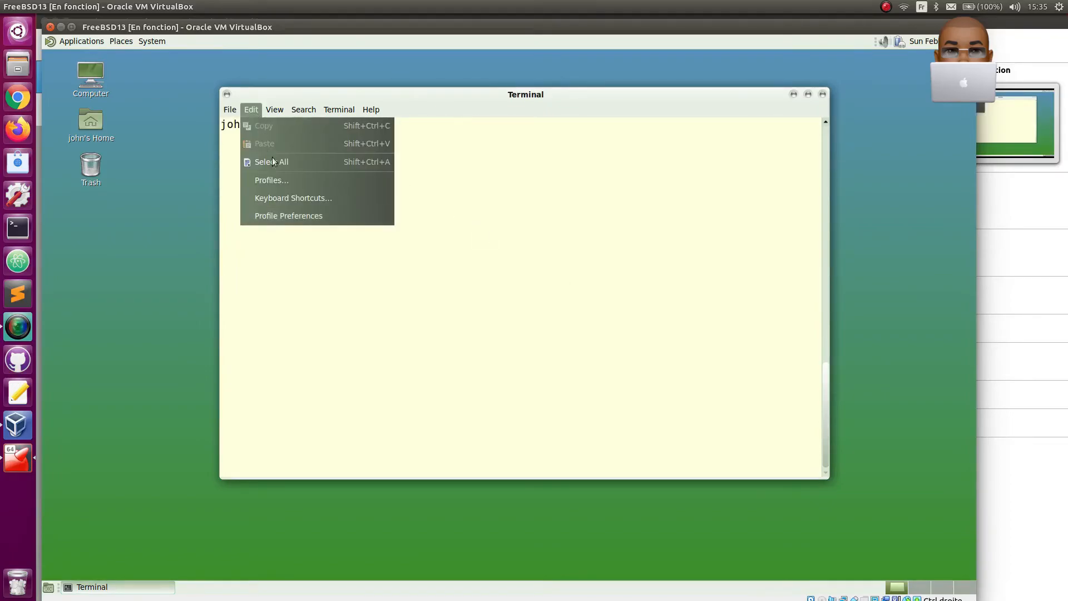
pyautogui.click(289, 218)
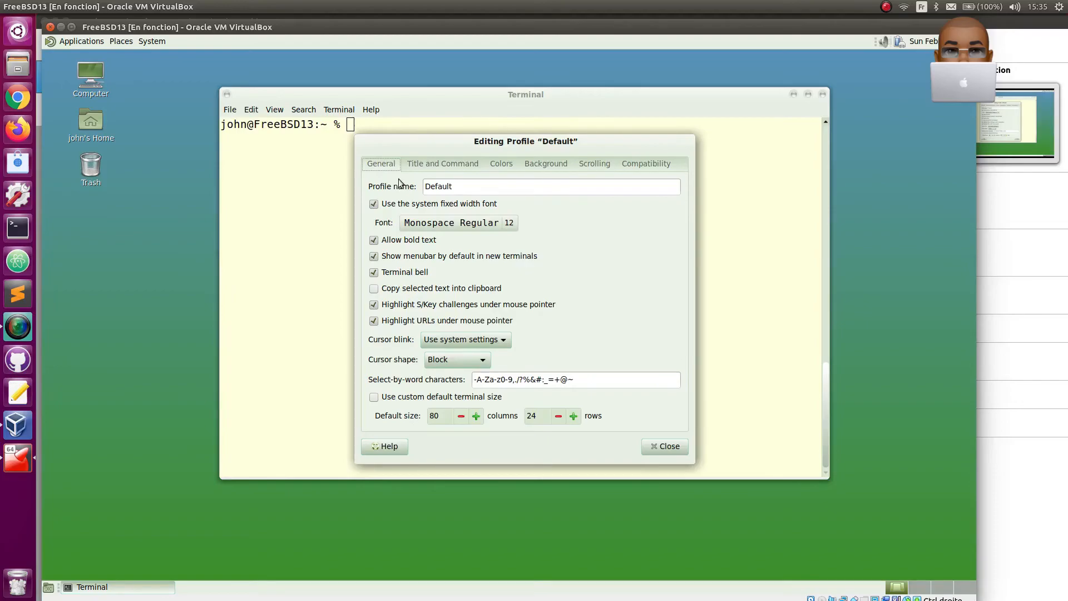
pyautogui.click(500, 165)
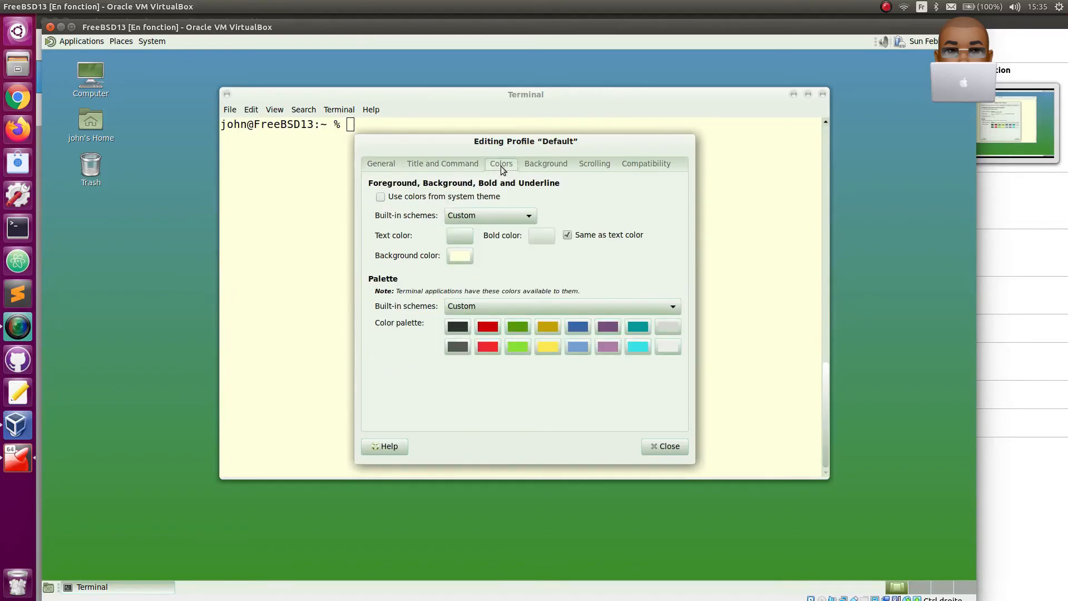
pyautogui.click(493, 219)
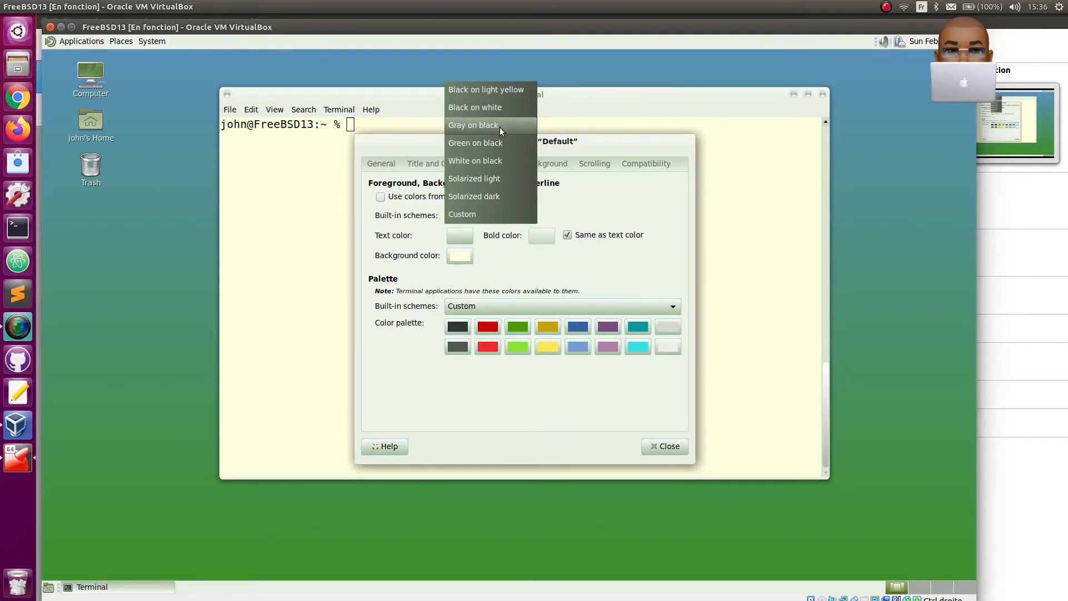
pyautogui.click(491, 162)
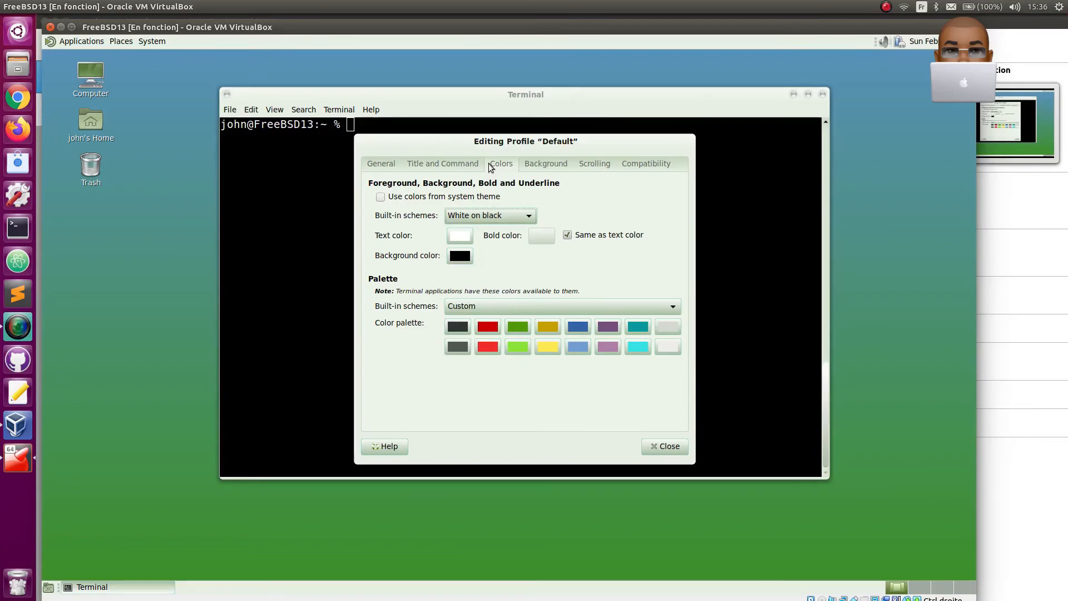
# - Give the terminal profile a transparent background and close the profile editor
pyautogui.click(527, 167)
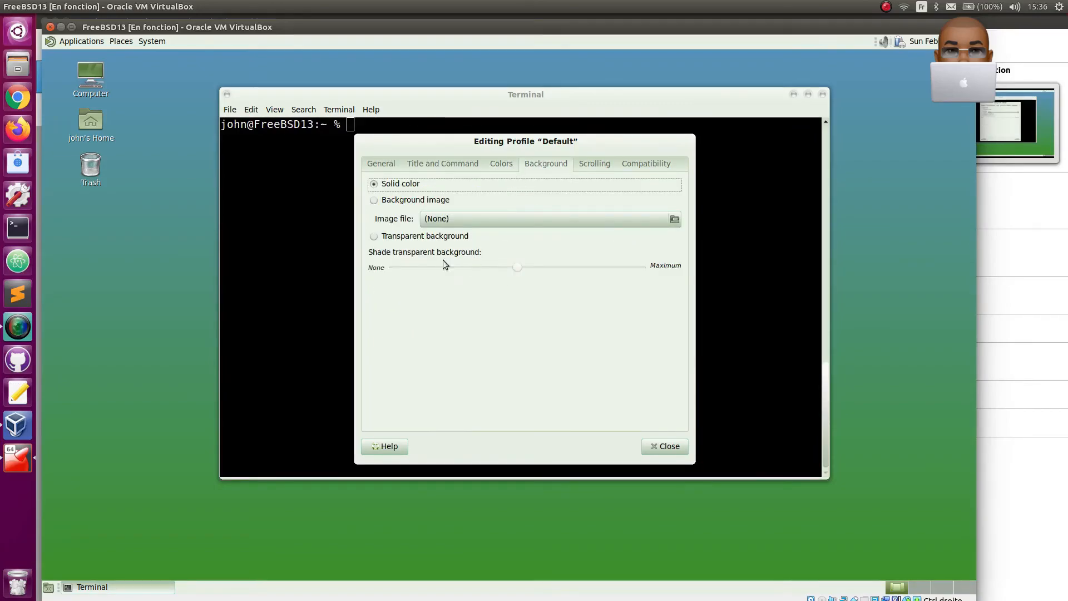
pyautogui.click(375, 237)
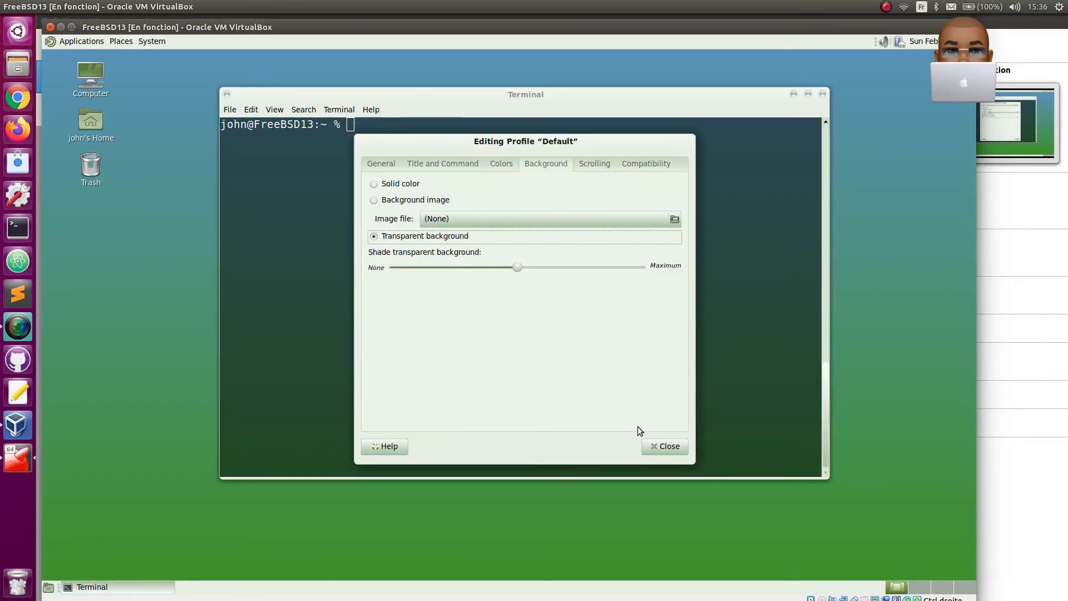
pyautogui.click(662, 446)
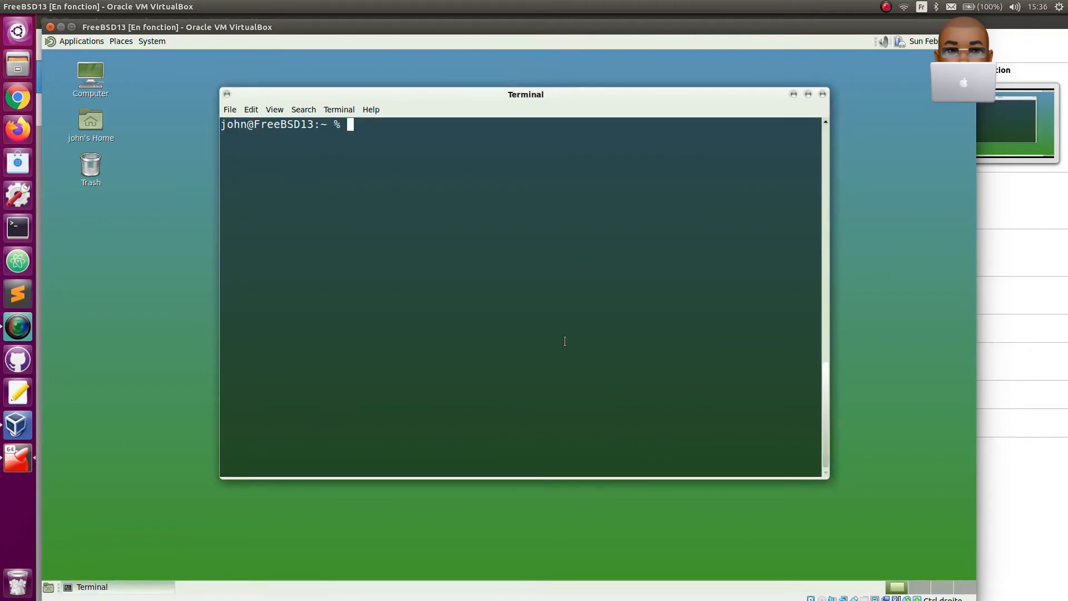
# - Show the system information with neofetch, then clear the terminal
pyautogui.write('neo')
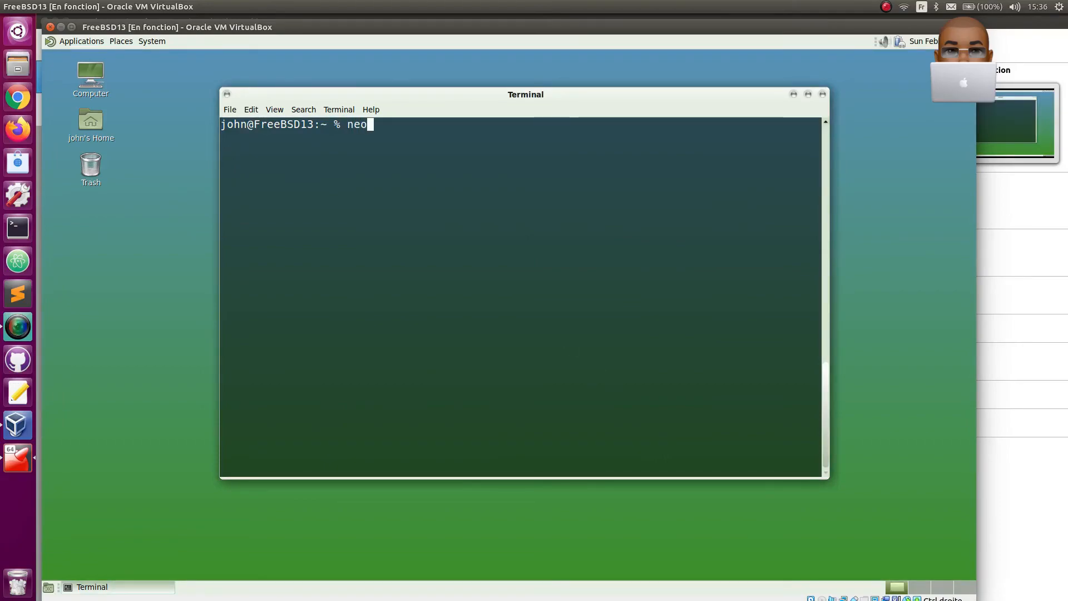
pyautogui.write('fetch')
pyautogui.press('Return')
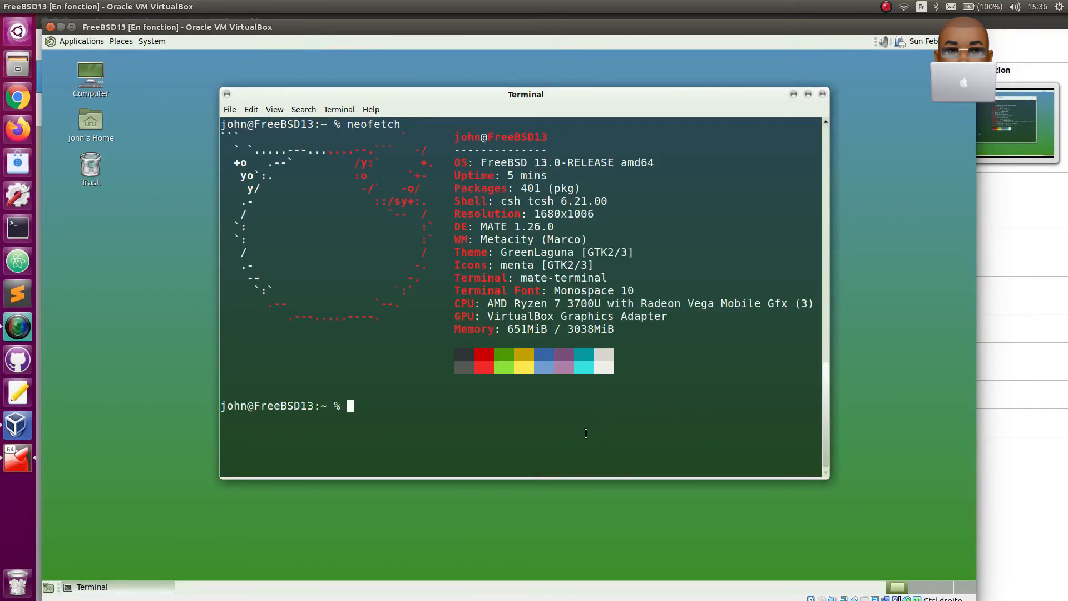
pyautogui.write('clear')
pyautogui.press('Return')
# - Look over the running processes in htop, quit it, and clear the terminal
pyautogui.write('htop')
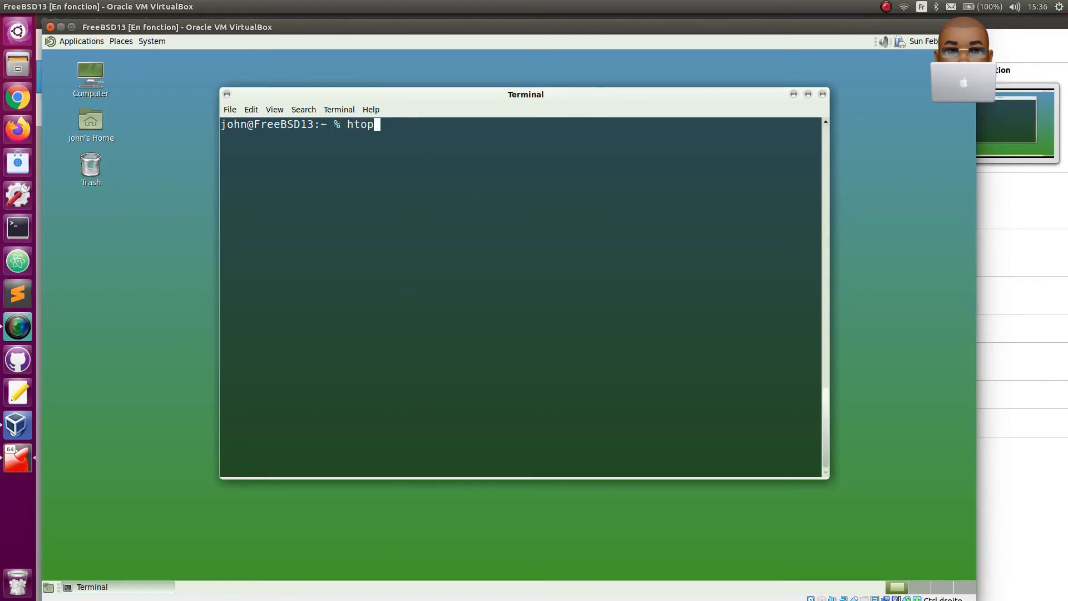
pyautogui.press('Return')
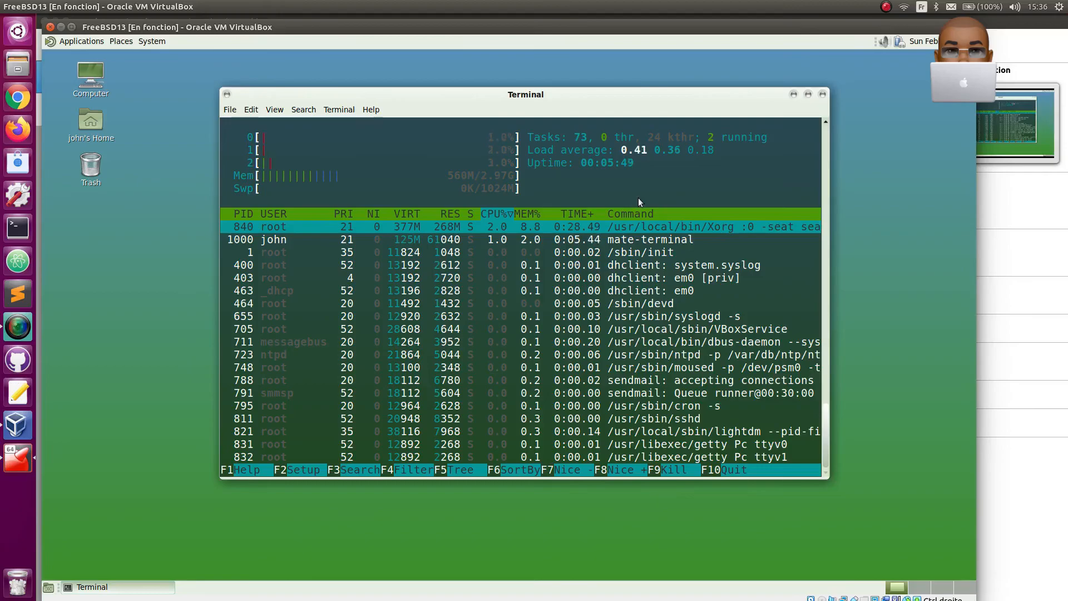
pyautogui.write('q')
pyautogui.write('clear')
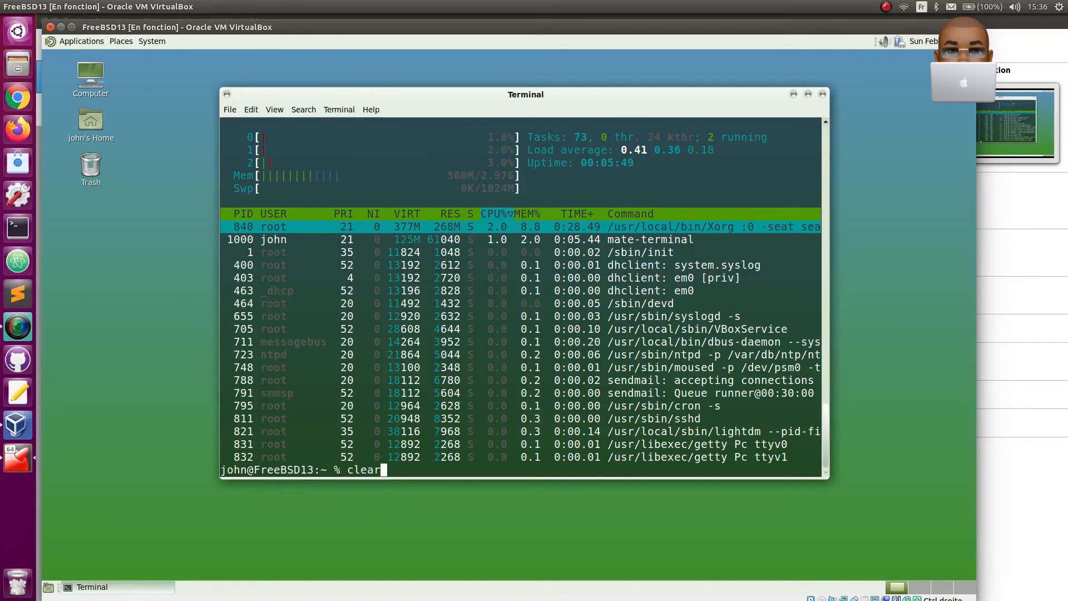
pyautogui.press('Return')
# - Run glances, maximize the terminal window to view the full monitor, and quit it
pyautogui.write('glances')
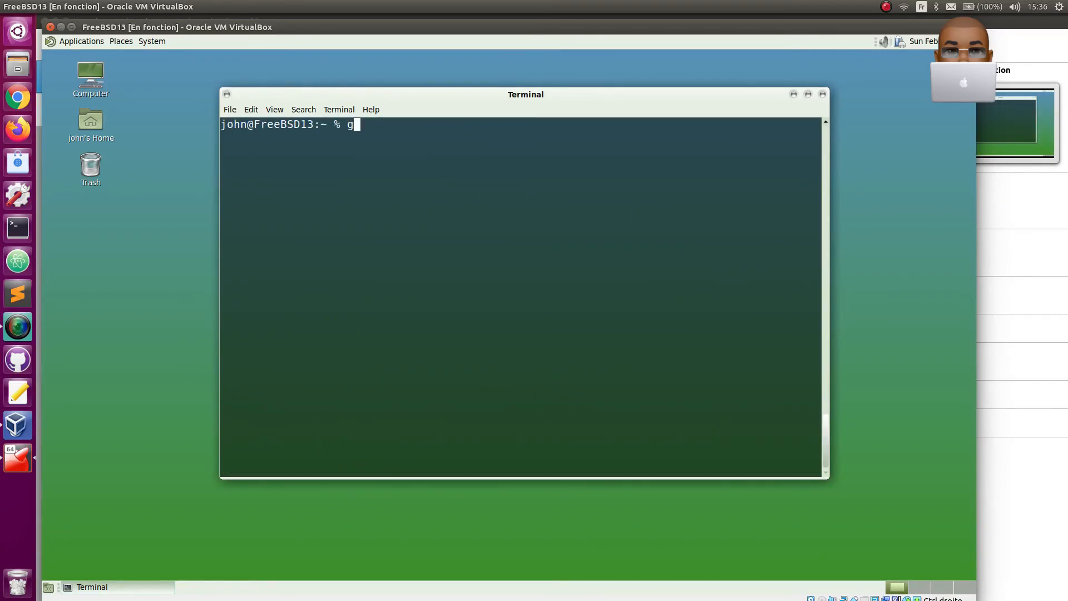
pyautogui.press('Return')
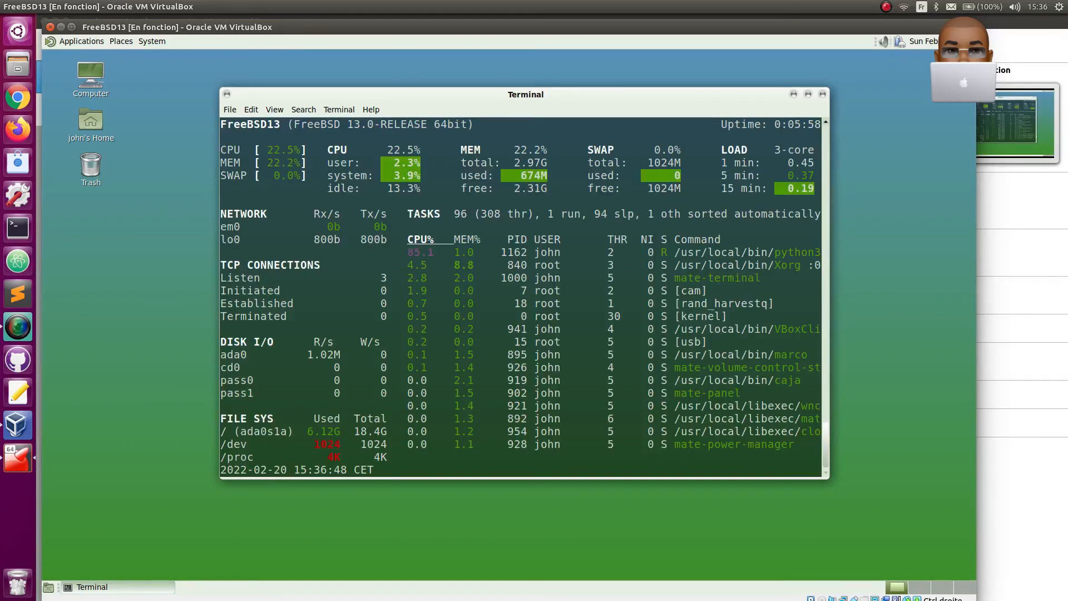
pyautogui.click(808, 95)
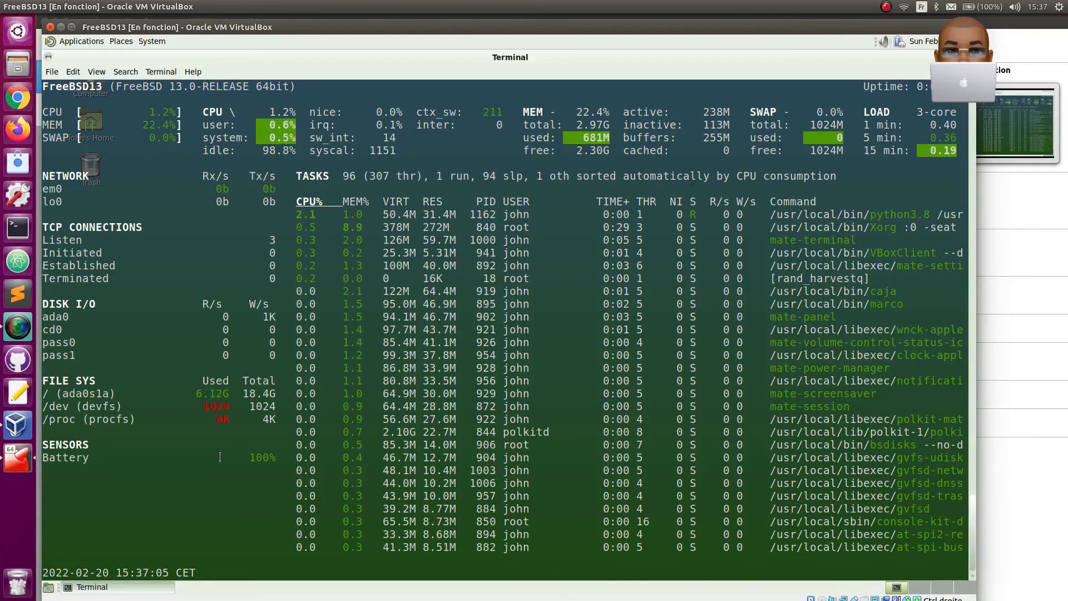
pyautogui.write('qcle')
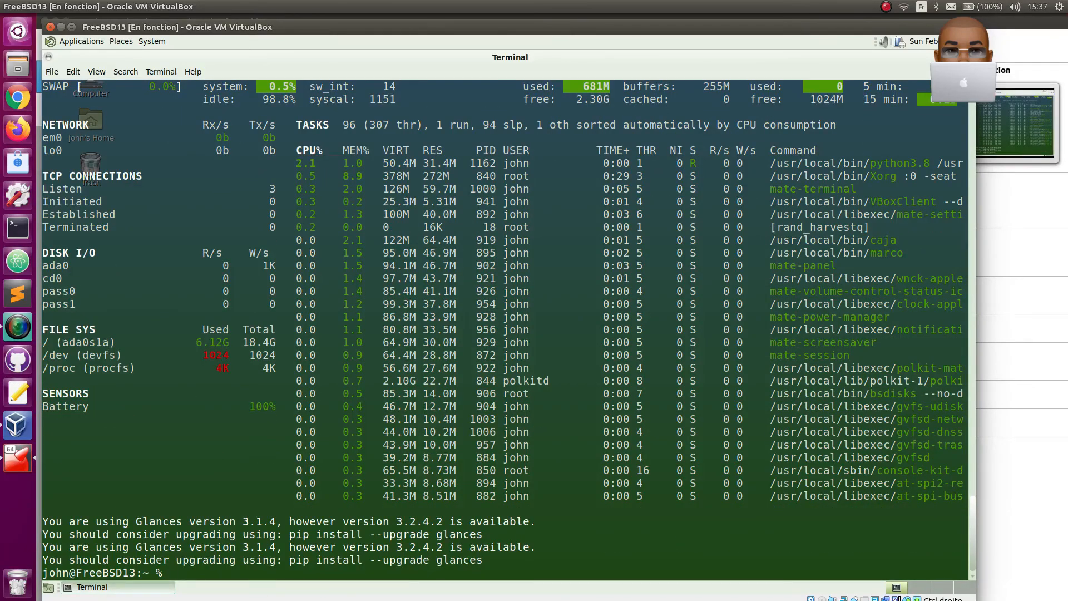
pyautogui.write('ar')
# - Clear the terminal output and close the terminal session with exit
pyautogui.press('Return')
pyautogui.press('Return')
pyautogui.write('exit')
pyautogui.press('Return')
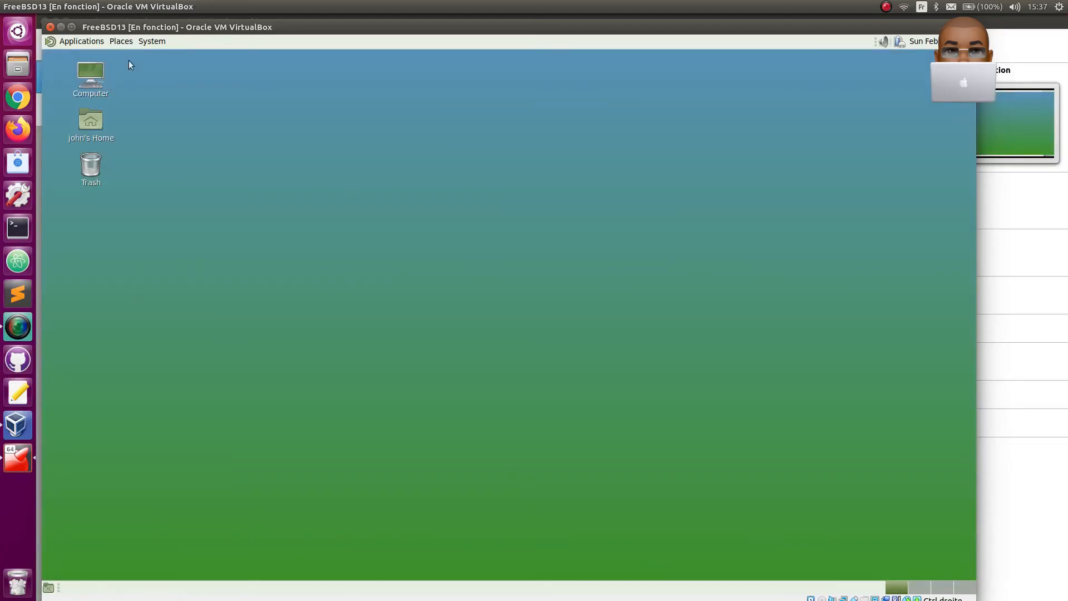
# - Shut down the FreeBSD system from the MATE desktop and dismiss the virtual machine's mouse integration notice
pyautogui.click(150, 41)
pyautogui.moveTo(167, 158)
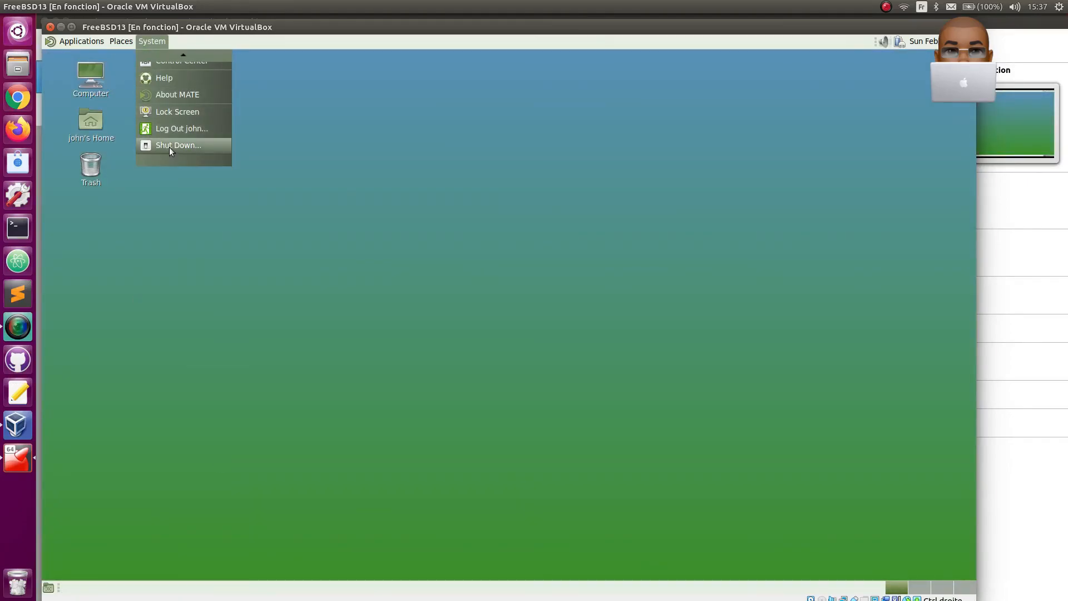
pyautogui.click(169, 146)
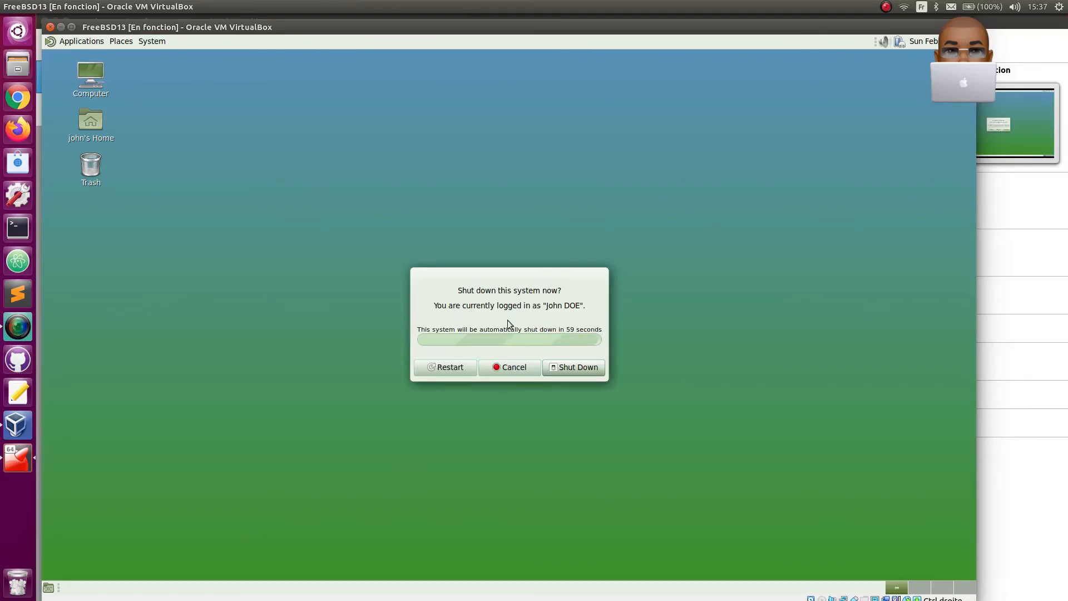
pyautogui.click(573, 368)
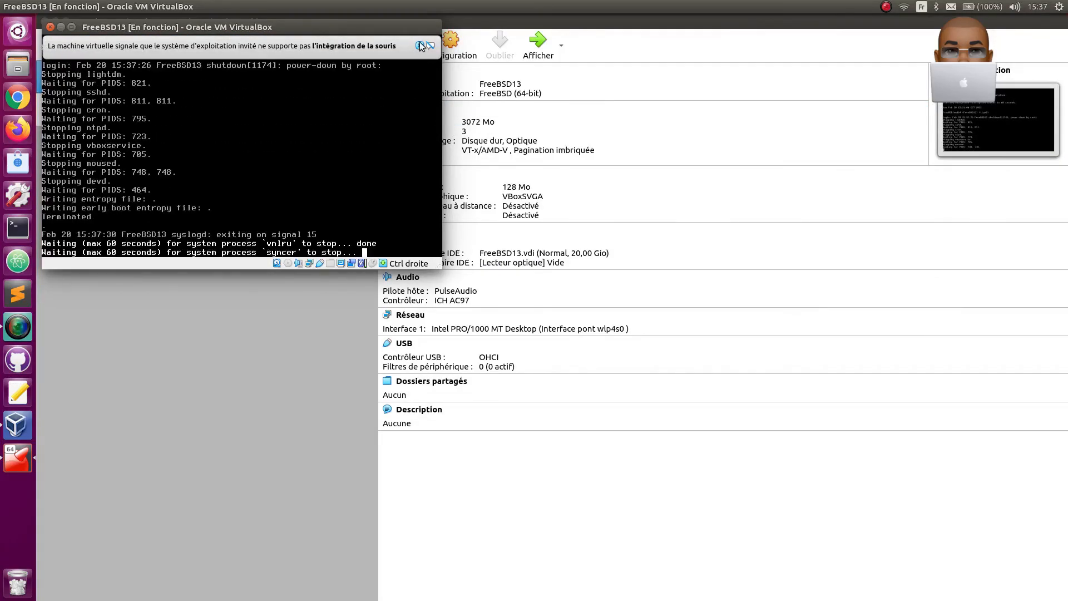
pyautogui.click(420, 45)
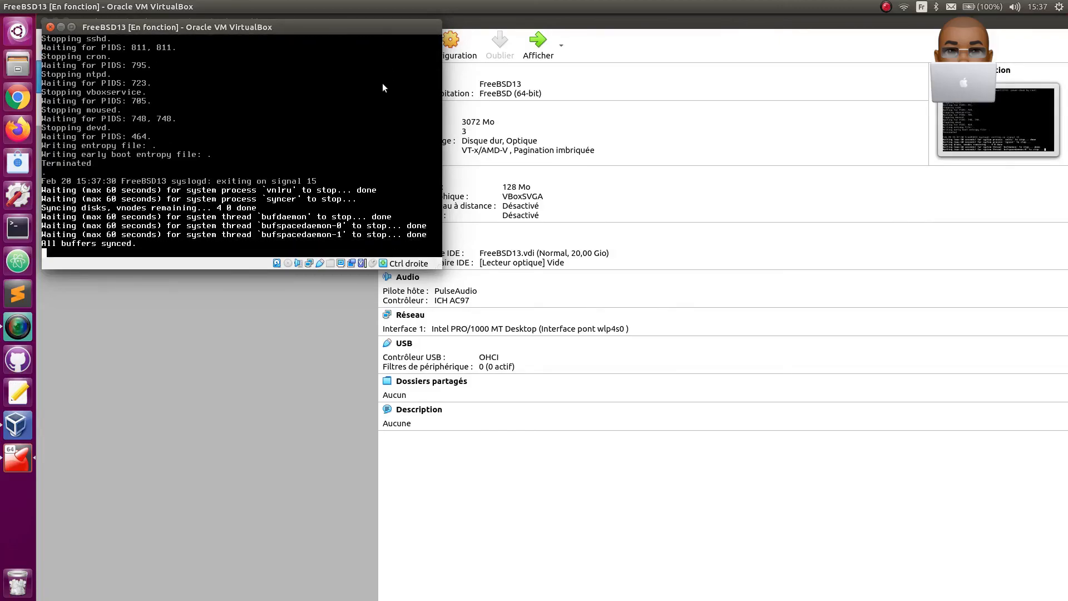